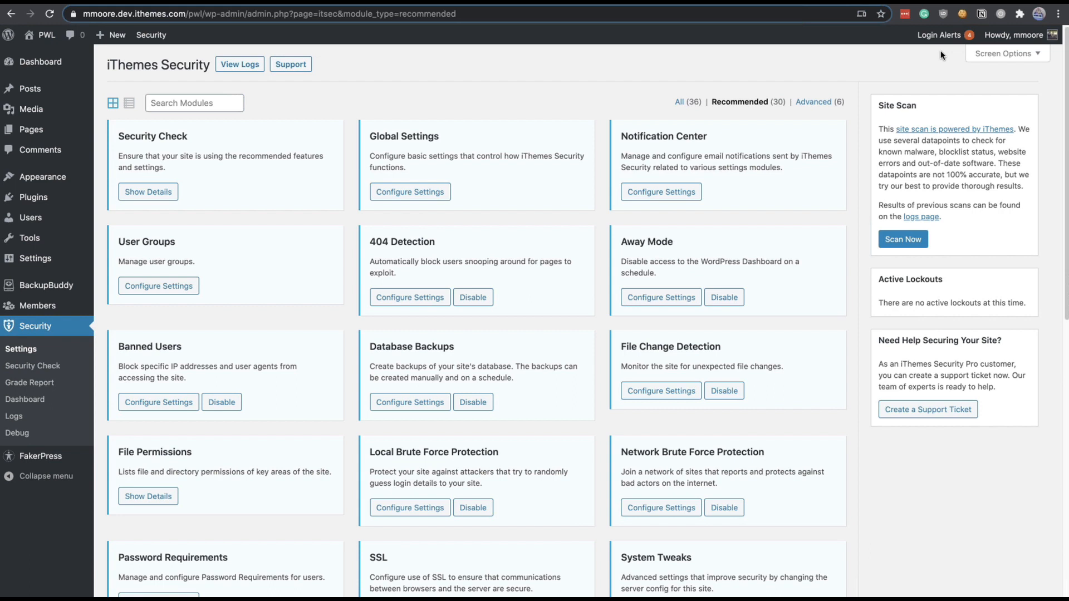
# Step: Open the Security Dashboard and check its Security Admin Messages
pyautogui.moveTo(942, 41)
pyautogui.moveTo(167, 36)
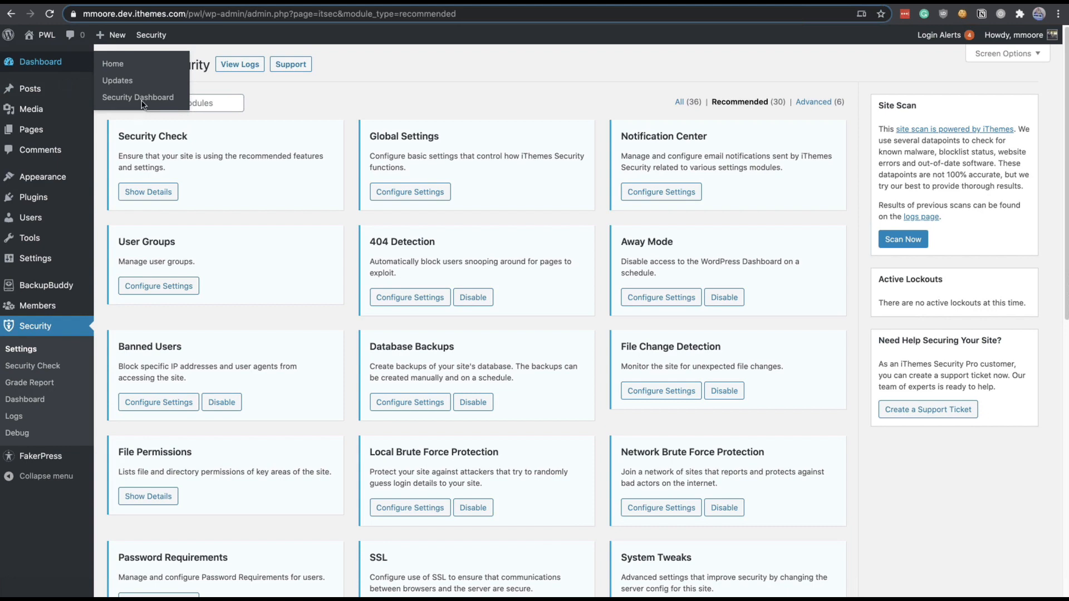
pyautogui.click(111, 99)
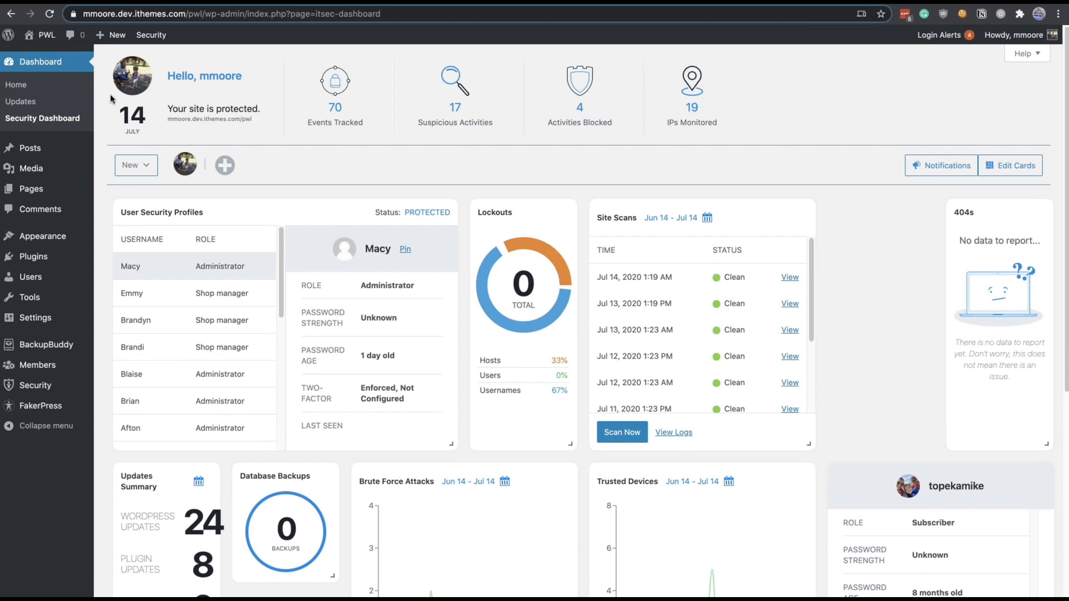
pyautogui.click(924, 169)
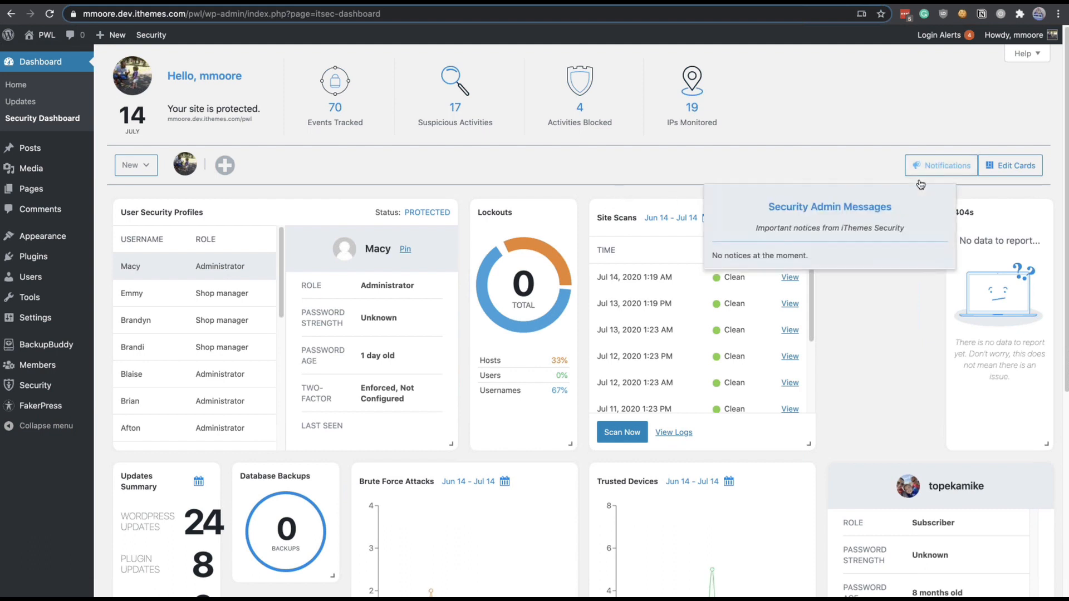
pyautogui.click(480, 162)
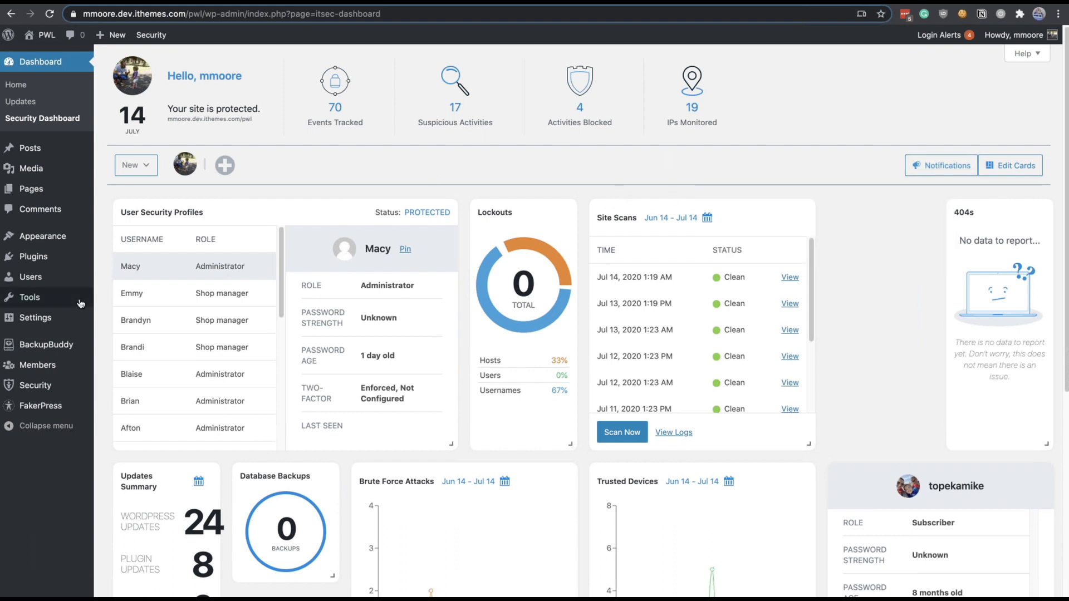
# Step: Open the iThemes Security logs to view the Important Events list
pyautogui.moveTo(80, 303)
pyautogui.moveTo(74, 386)
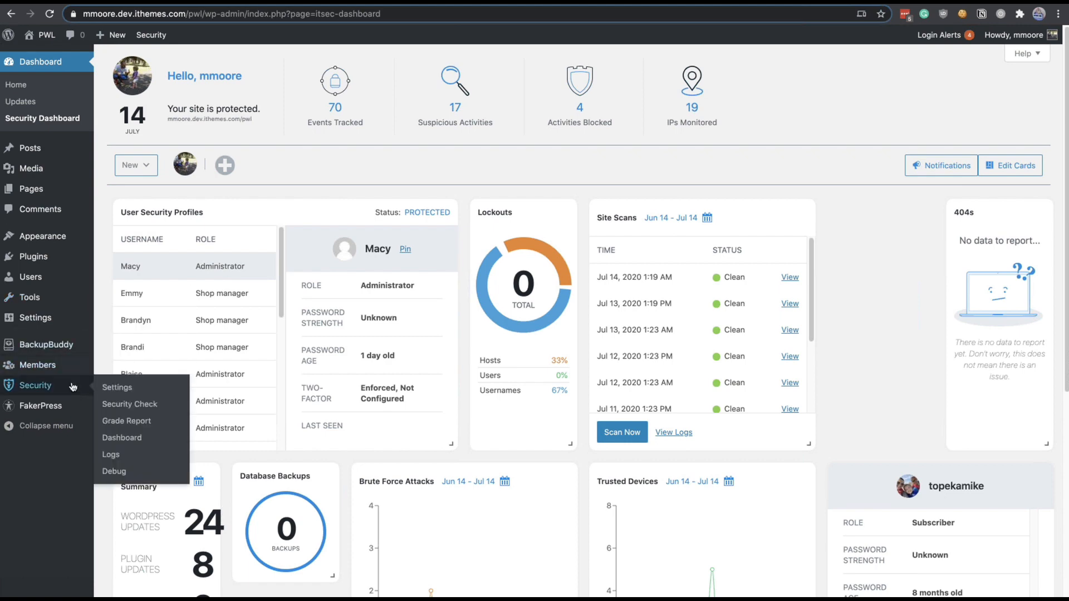
pyautogui.click(111, 454)
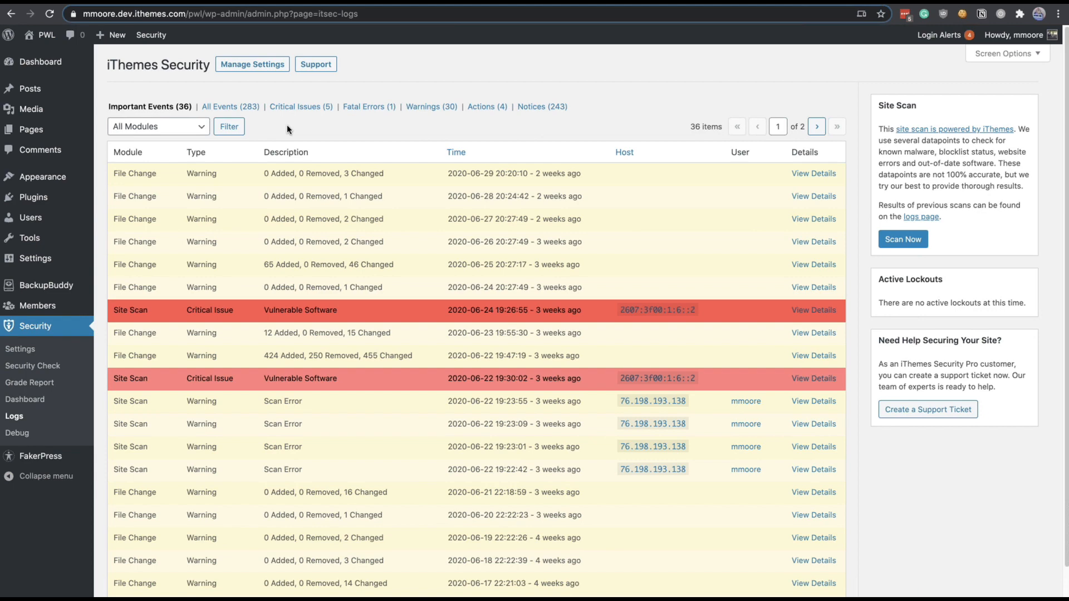
# Step: Return to the iThemes Security settings and open the Notification Center module's configuration
pyautogui.click(48, 65)
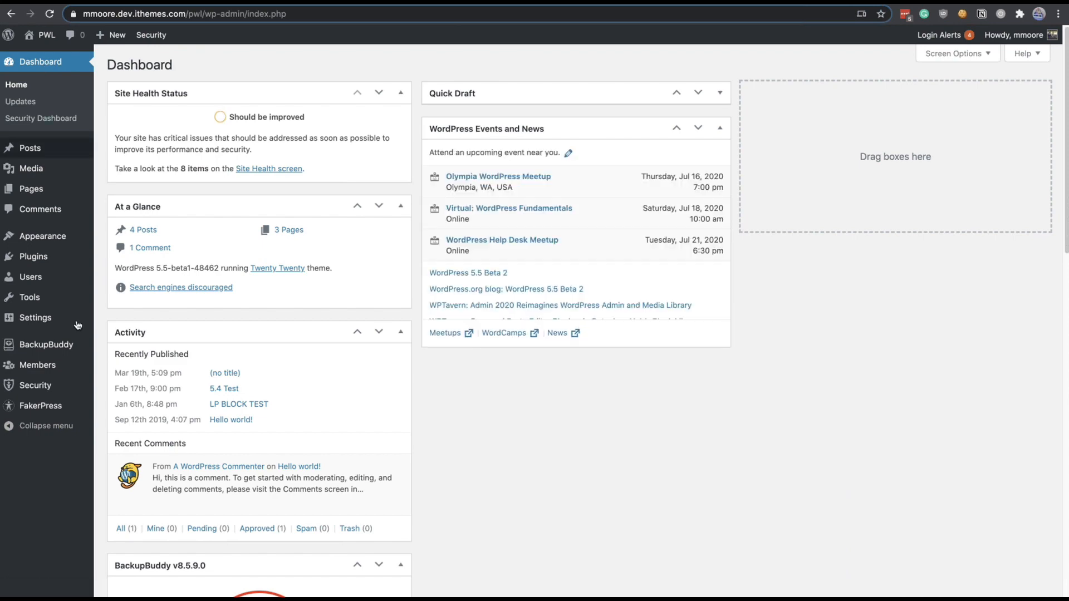
pyautogui.moveTo(76, 387)
pyautogui.click(123, 388)
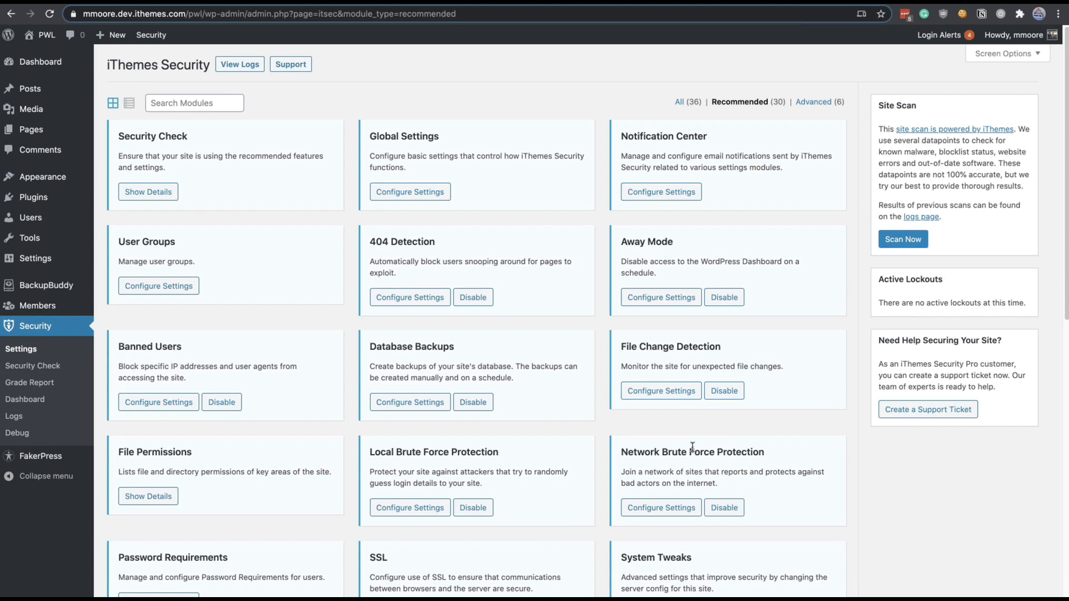
pyautogui.click(661, 192)
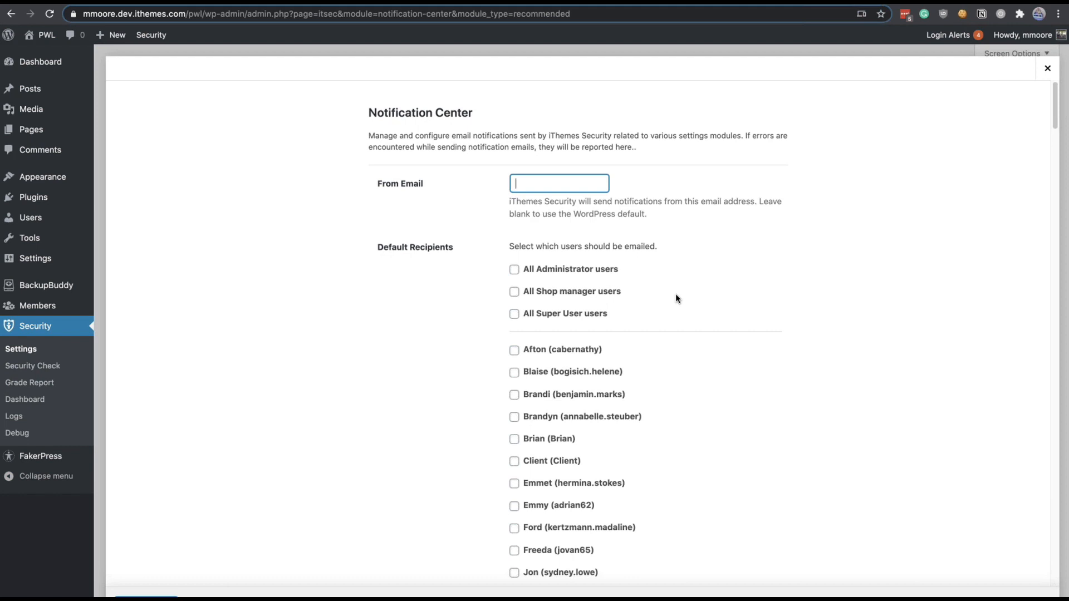
# Step: Try adding All Administrator users to the Notification Center's default recipients and clear that selection again
pyautogui.scroll(-10, 660, 272)
pyautogui.scroll(5, 660, 272)
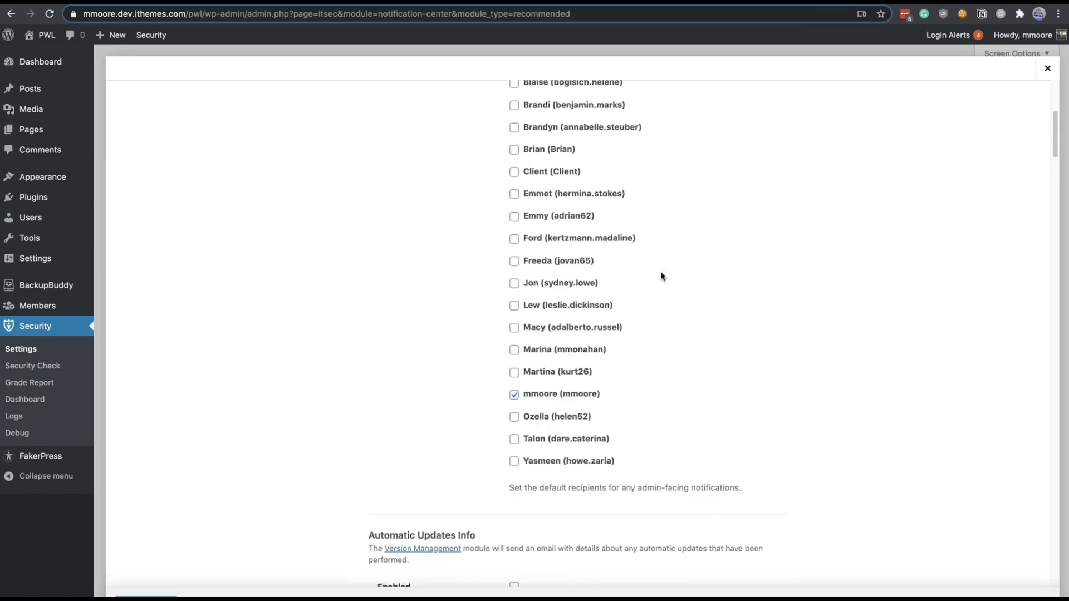
pyautogui.scroll(-7, 661, 274)
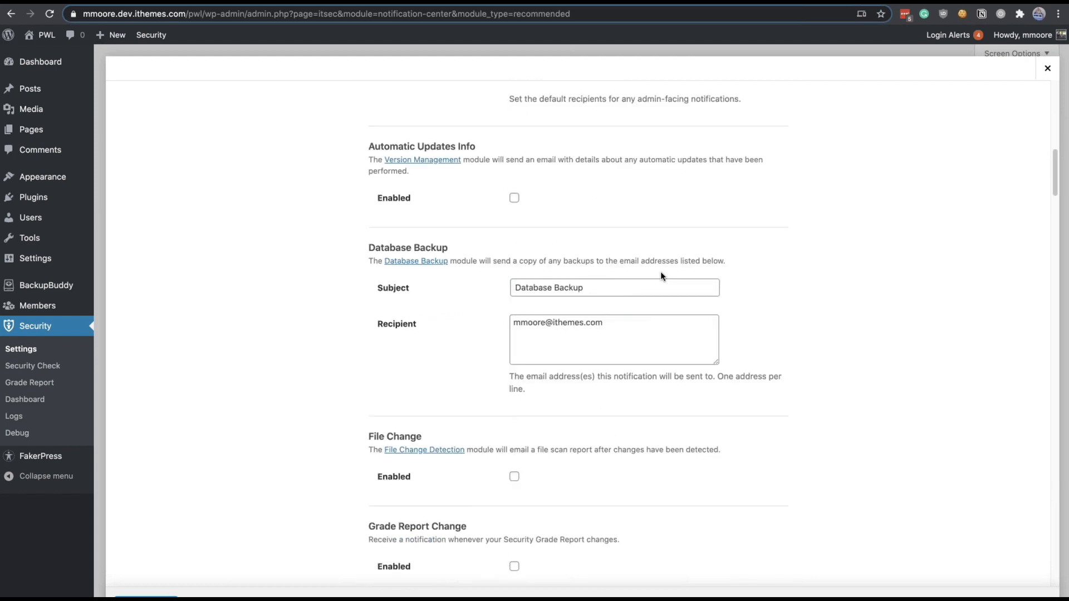
pyautogui.scroll(10, 660, 271)
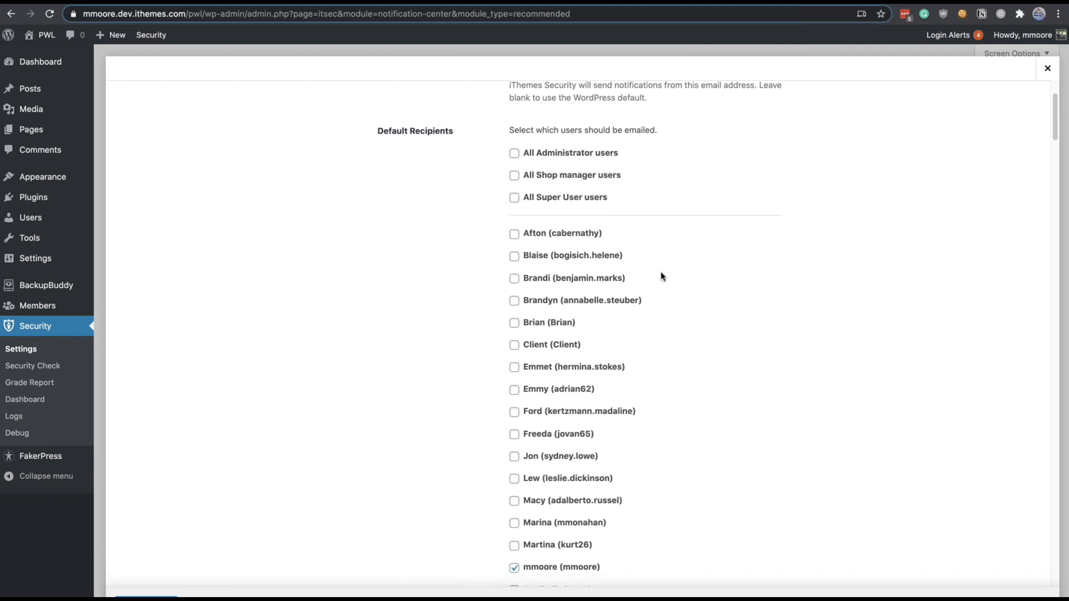
pyautogui.click(604, 161)
pyautogui.scroll(-4, 603, 155)
pyautogui.scroll(6, 539, 369)
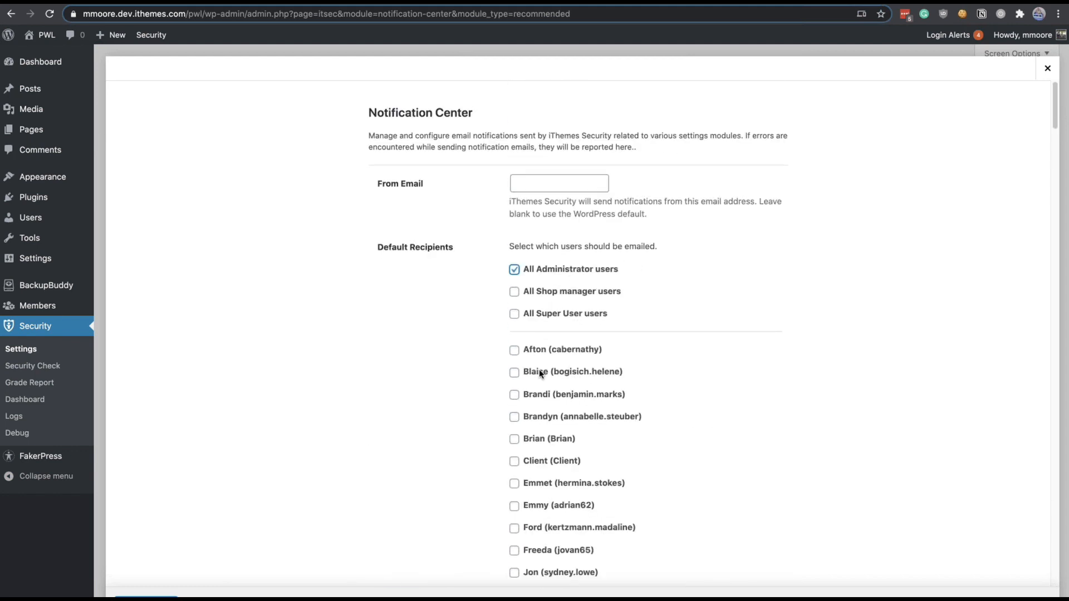
pyautogui.scroll(-6, 444, 309)
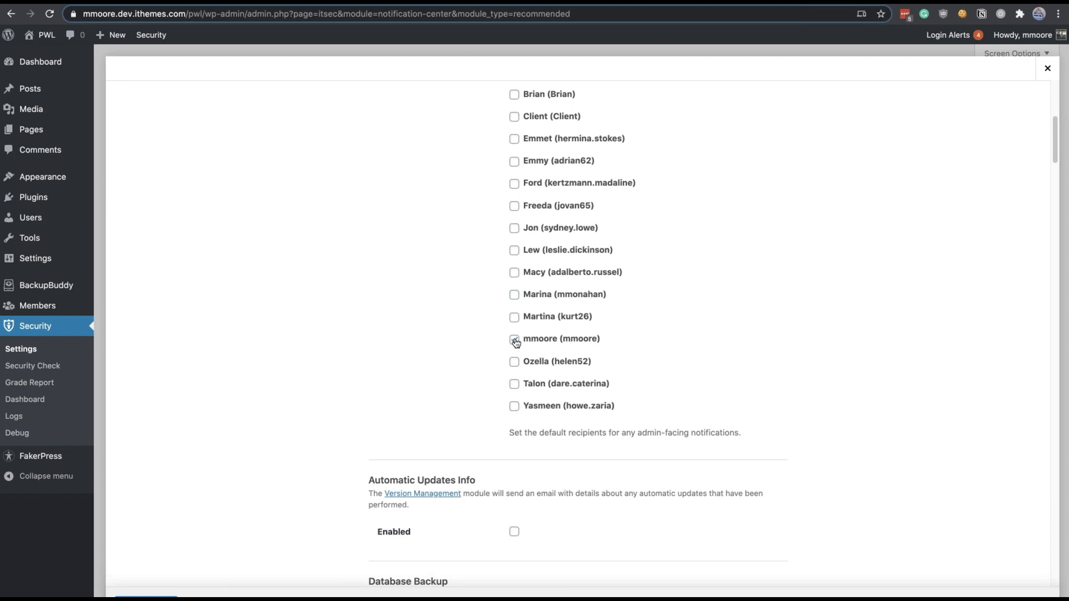
pyautogui.scroll(-4, 515, 342)
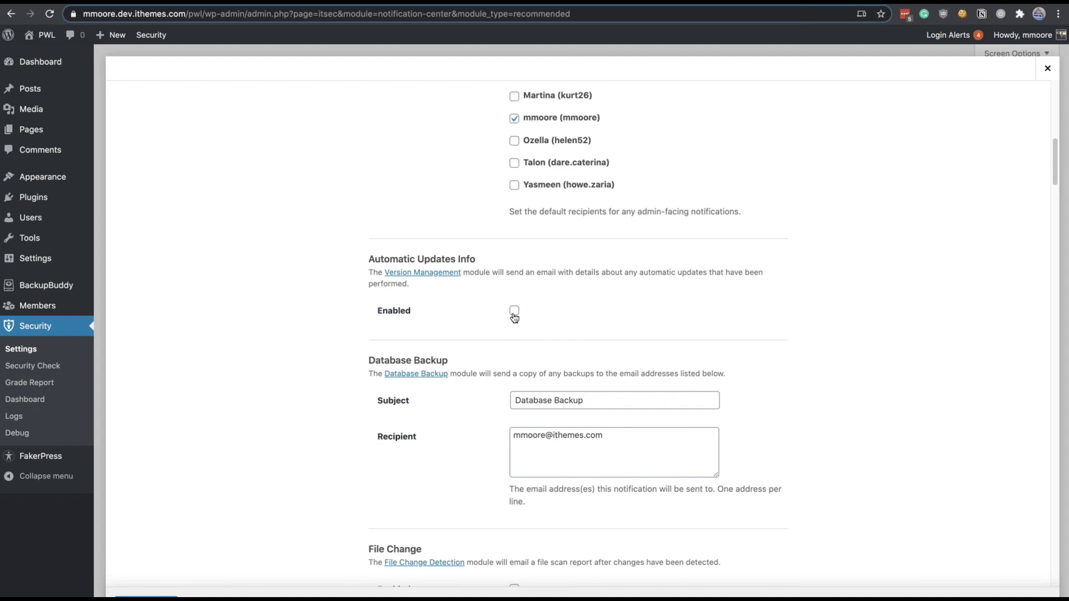
pyautogui.scroll(6, 515, 323)
pyautogui.scroll(3, 518, 341)
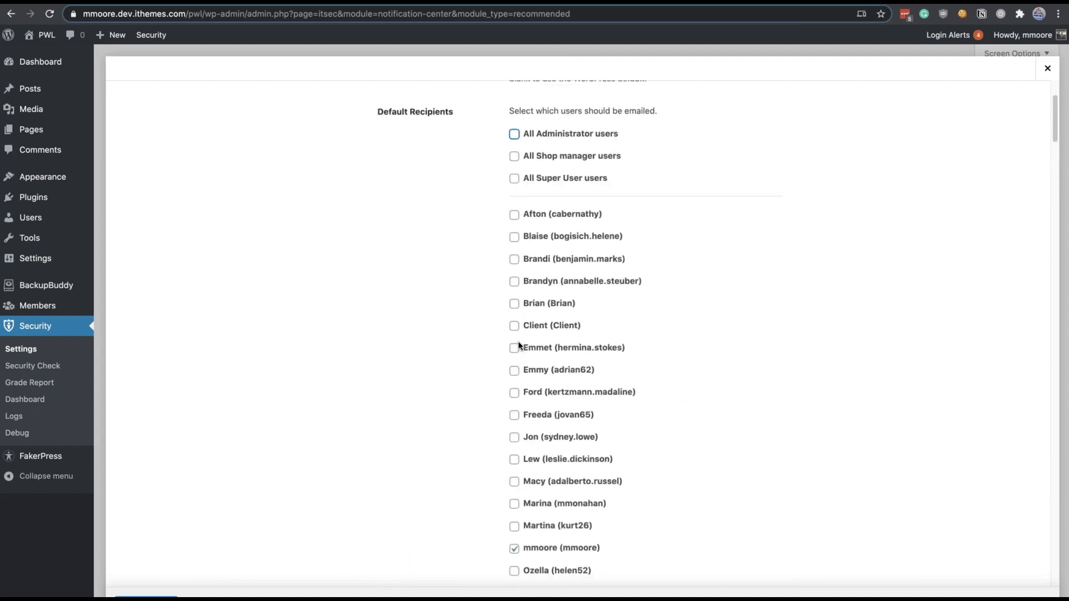
# Step: Enable the Automatic Updates Info email notification in the Notification Center
pyautogui.scroll(-4, 517, 343)
pyautogui.scroll(-2, 517, 345)
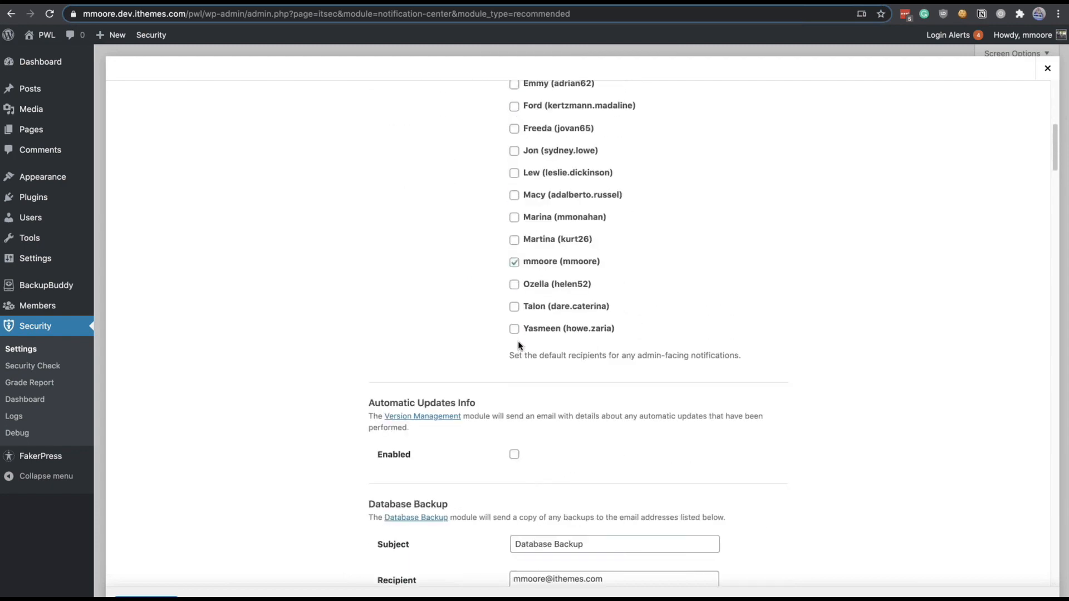
pyautogui.scroll(-2, 518, 345)
pyautogui.scroll(-2, 578, 347)
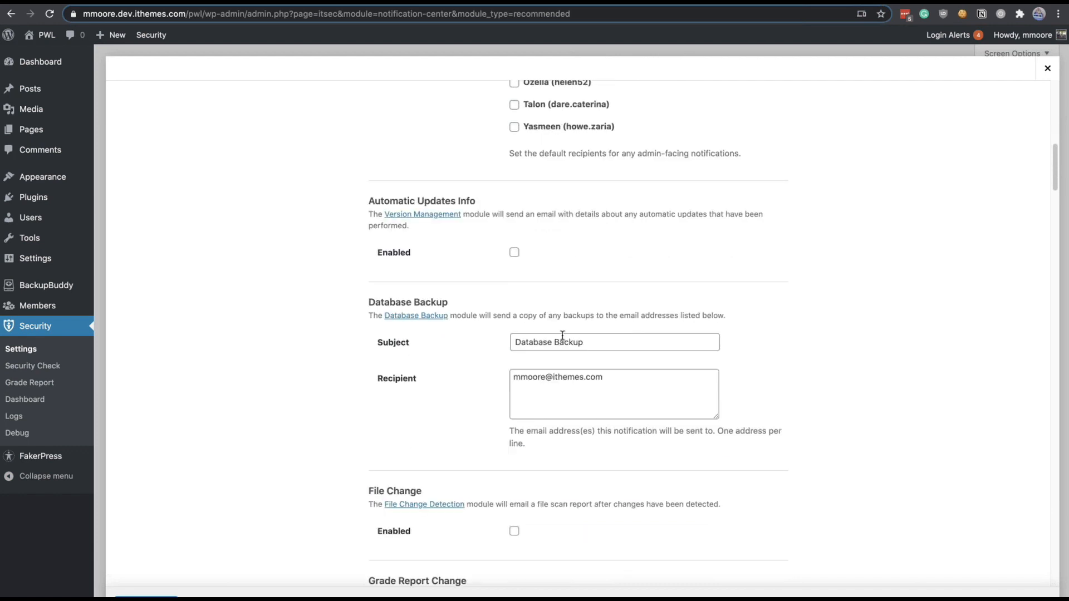
pyautogui.click(514, 253)
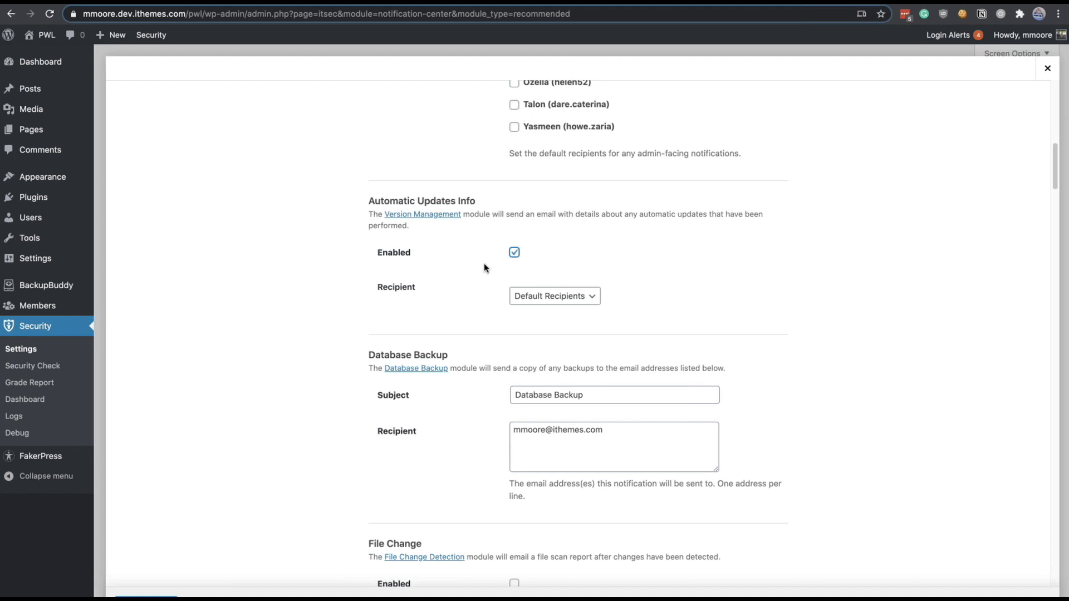
# Step: Enable the File Change notification so file scan reports are emailed
pyautogui.scroll(-3, 467, 304)
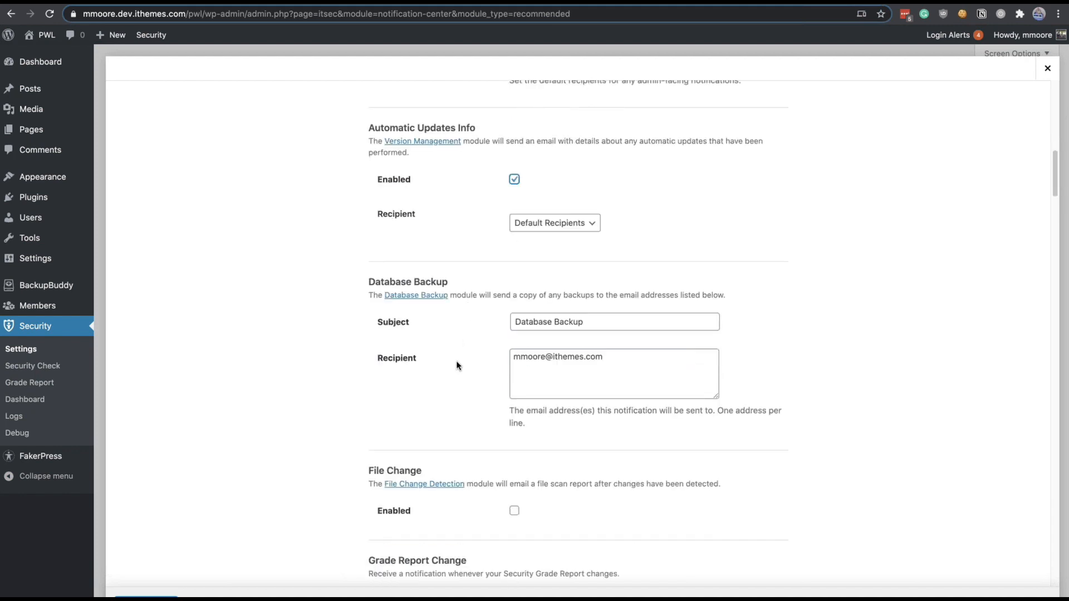
pyautogui.scroll(-5, 455, 365)
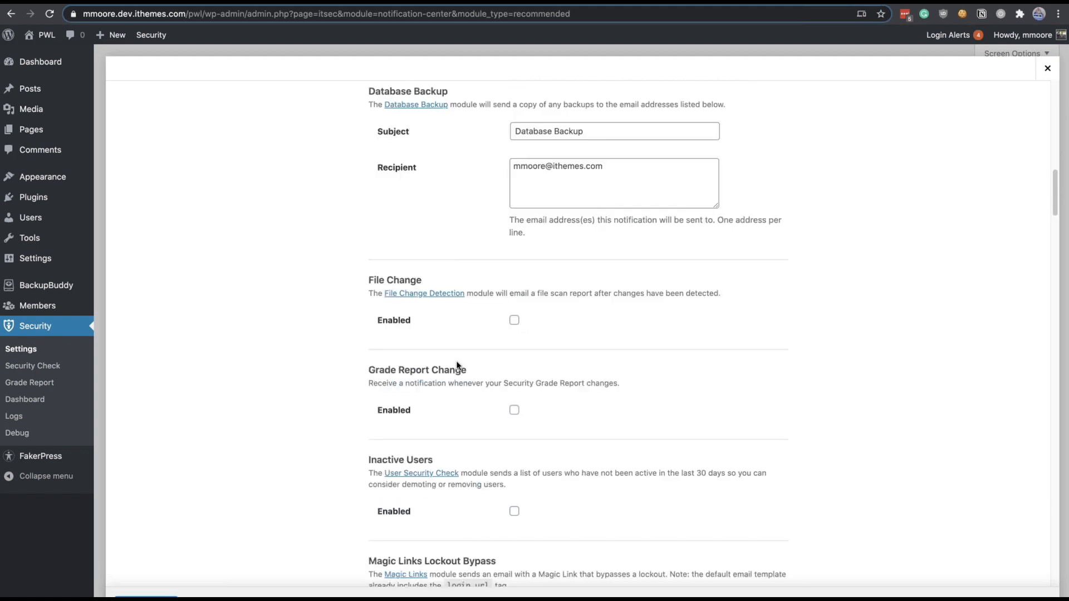
pyautogui.click(515, 322)
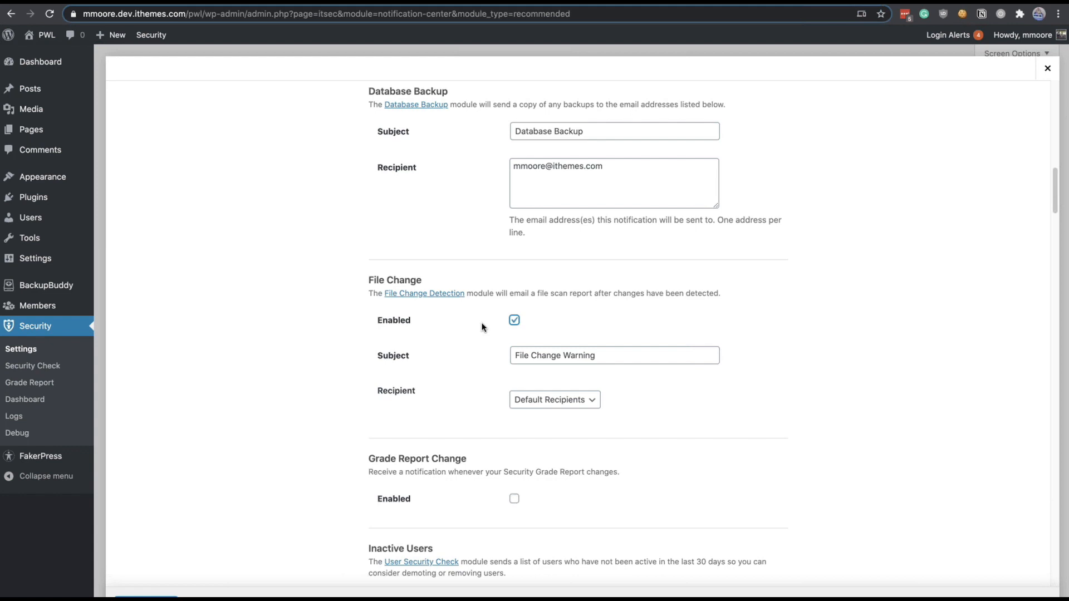
# Step: Enable the Grade Report Change and Inactive Users notifications
pyautogui.scroll(-4, 482, 327)
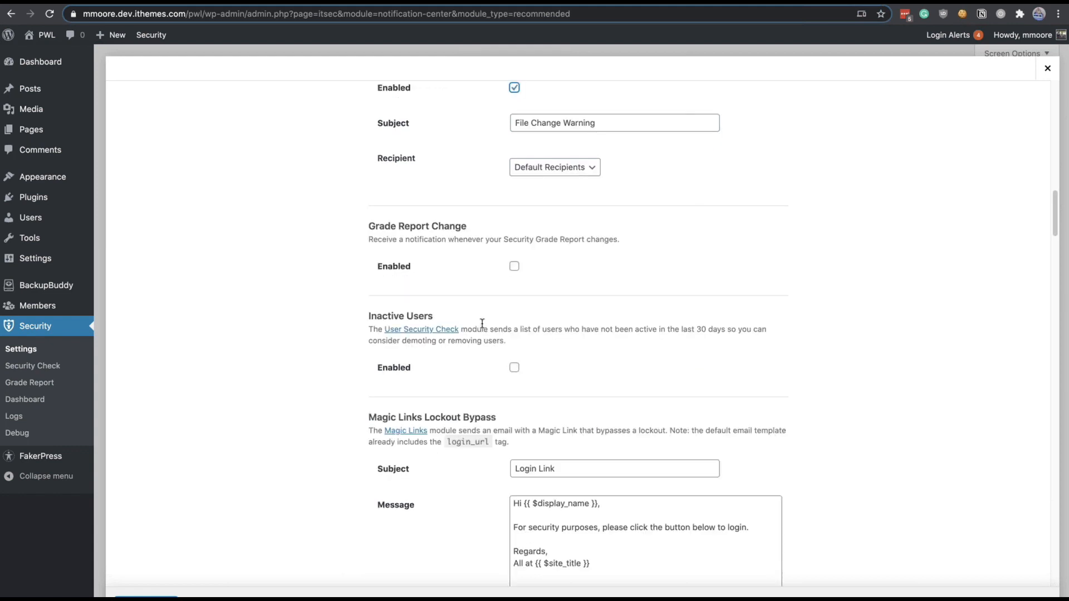
pyautogui.click(513, 267)
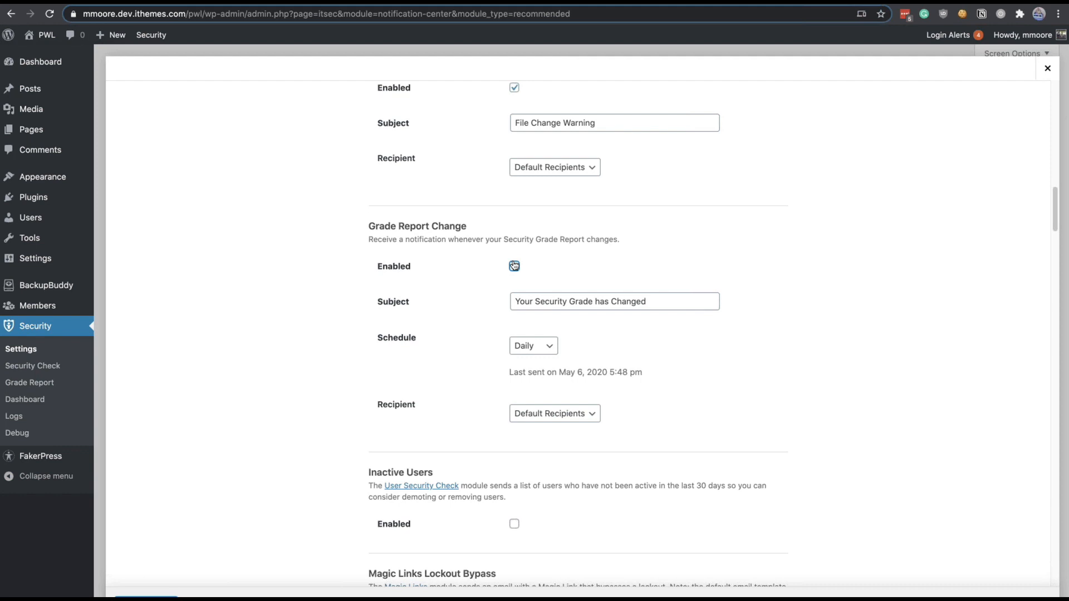
pyautogui.click(514, 266)
pyautogui.scroll(-2, 513, 312)
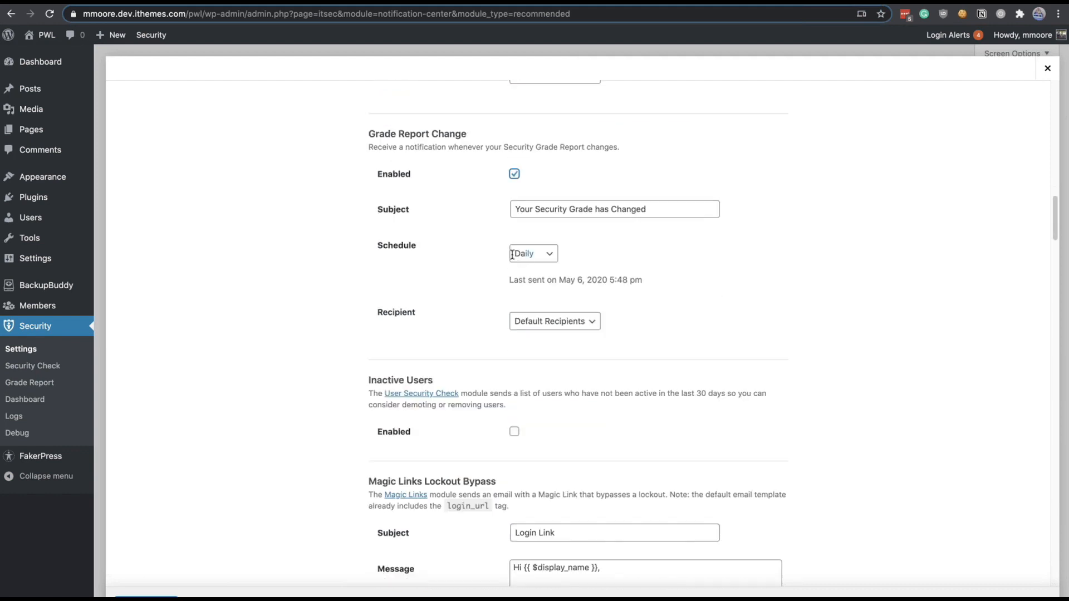
pyautogui.click(514, 432)
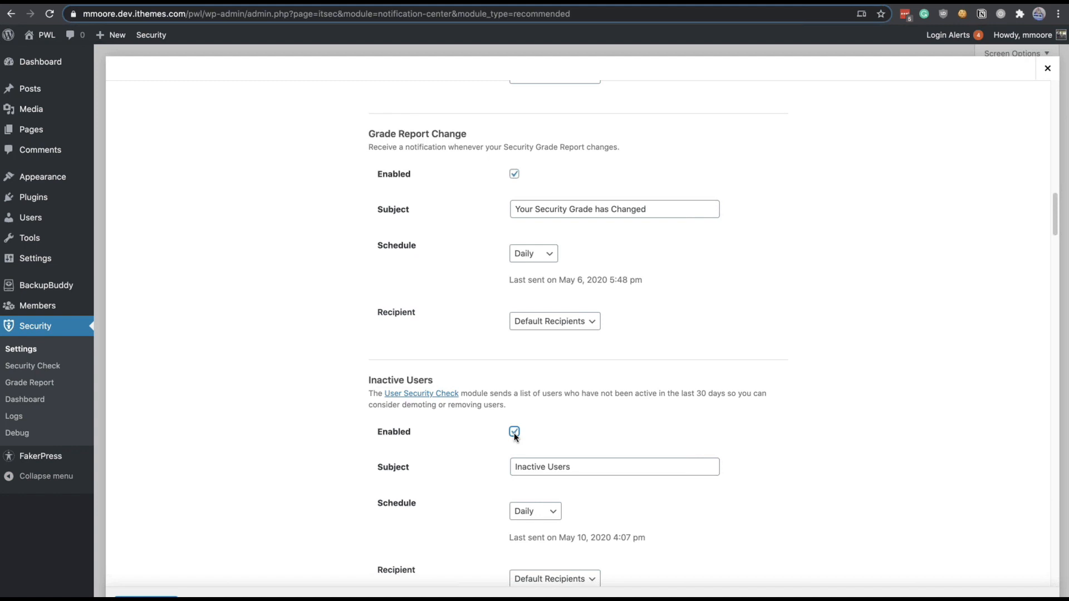
# Step: Review the notification settings for Magic Links, Security Digest, Settings Export and Site Lockouts
pyautogui.scroll(-2, 514, 433)
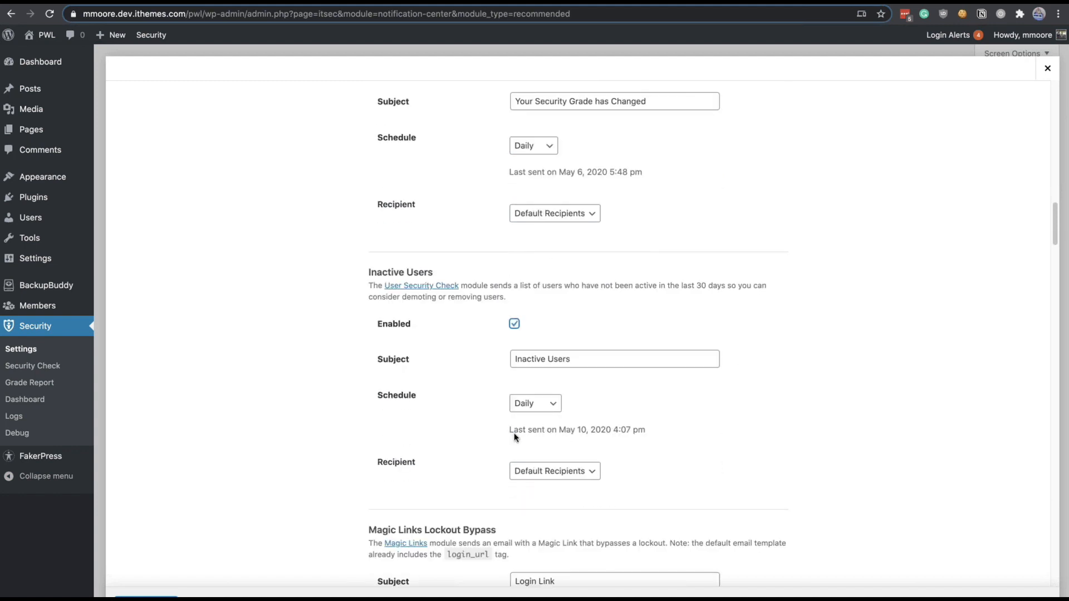
pyautogui.scroll(-2, 513, 432)
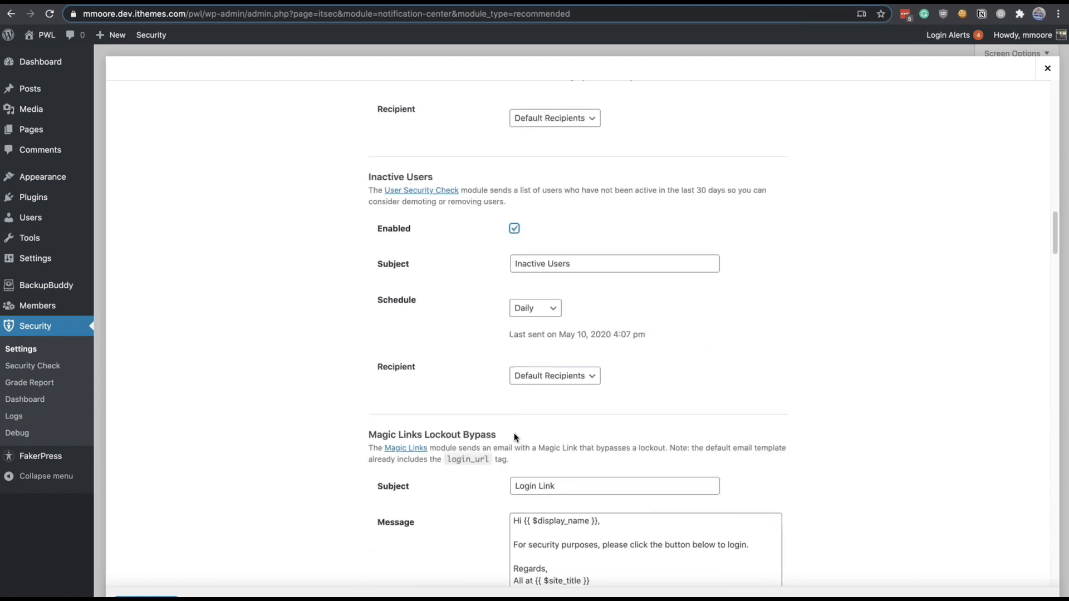
pyautogui.scroll(-2, 515, 437)
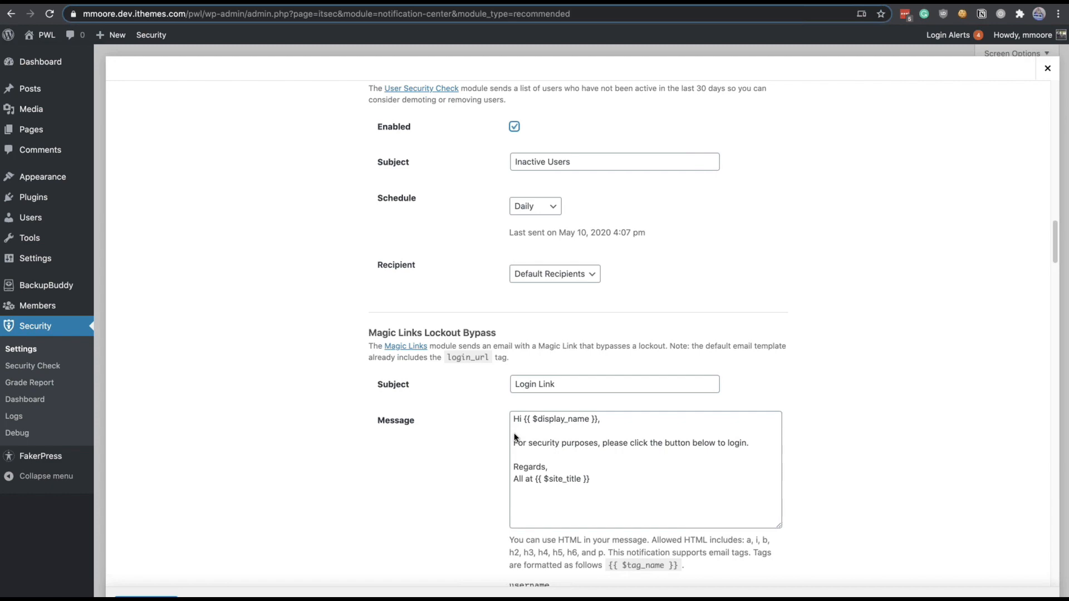
pyautogui.scroll(-15, 514, 437)
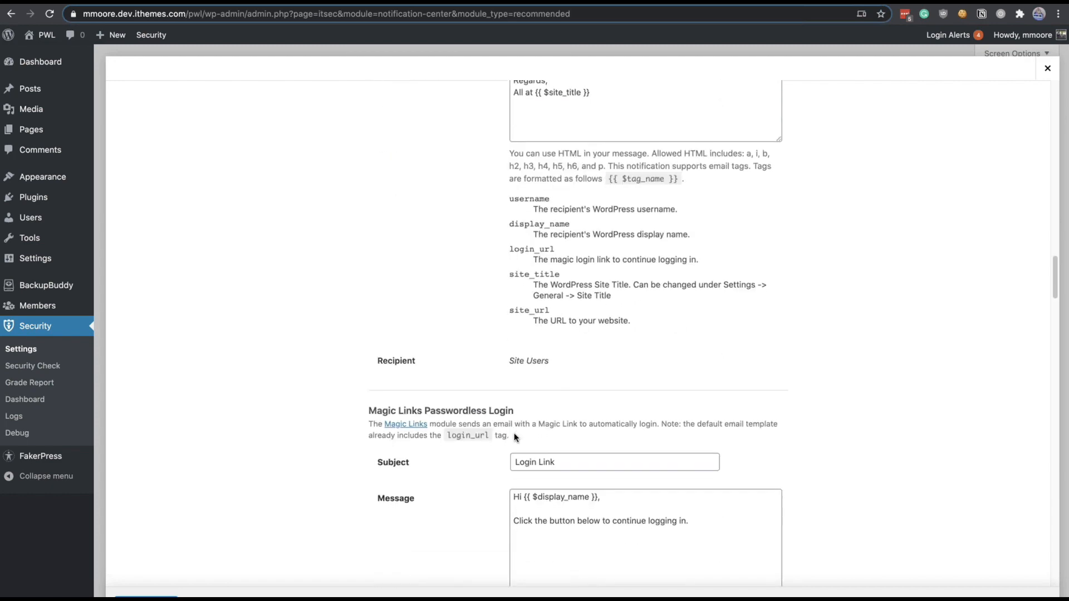
pyautogui.scroll(-3, 515, 438)
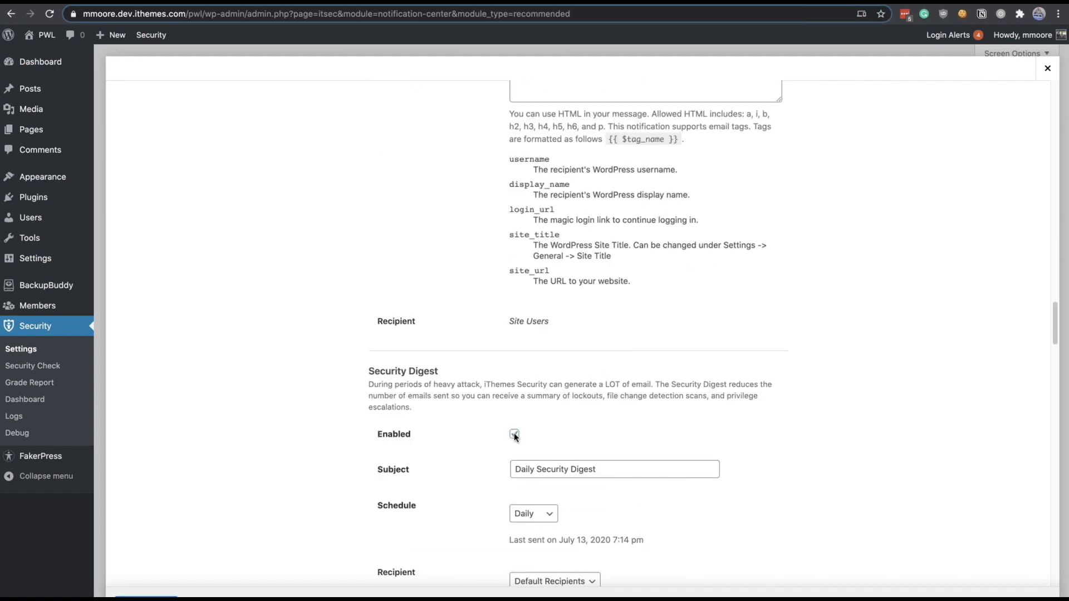
pyautogui.scroll(-3, 515, 438)
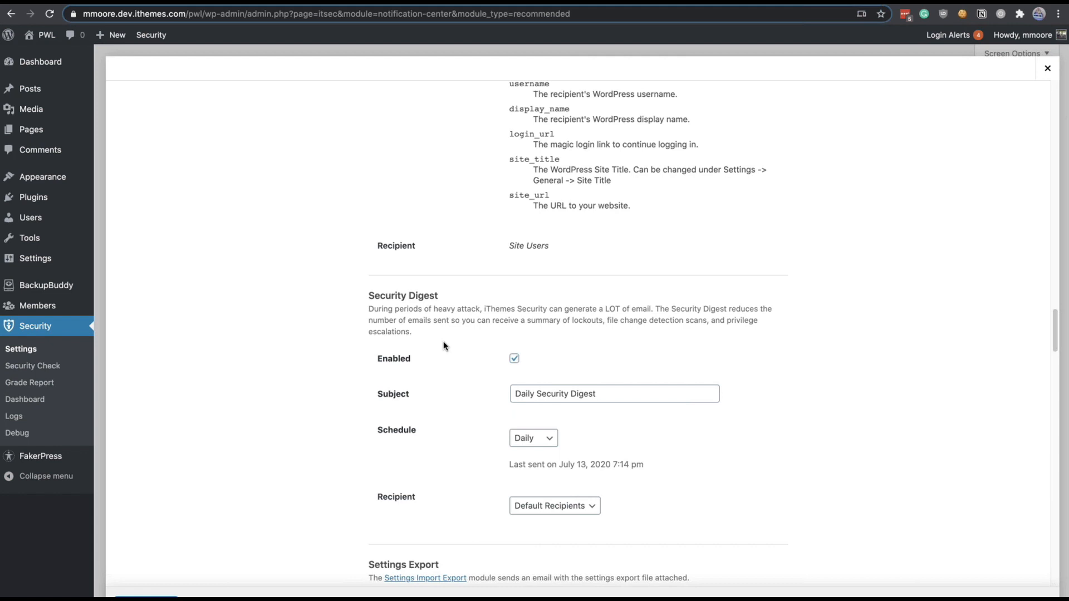
pyautogui.scroll(-5, 444, 345)
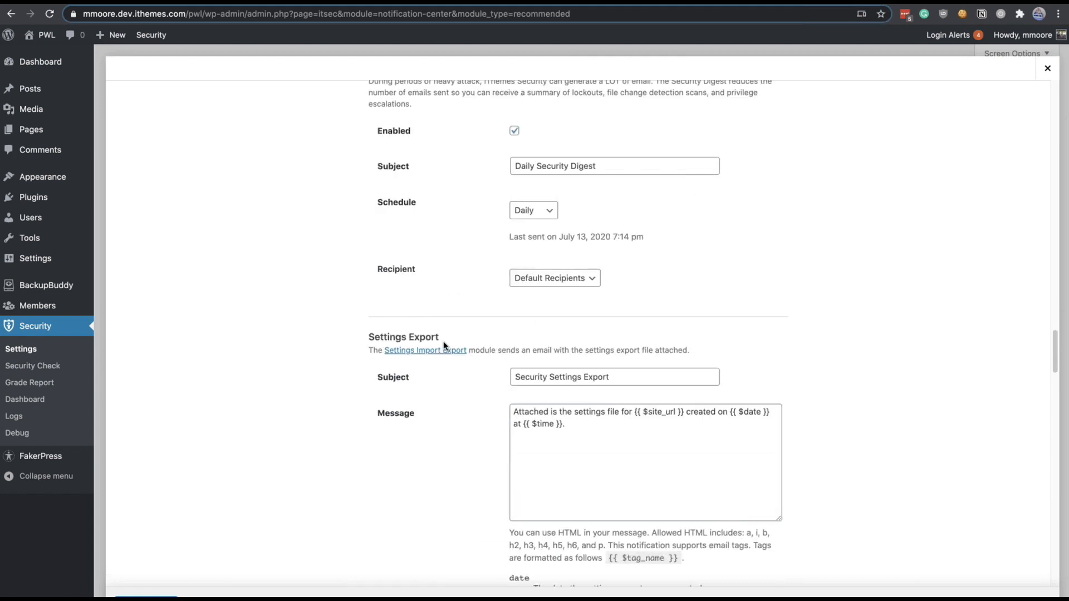
pyautogui.scroll(-7, 444, 346)
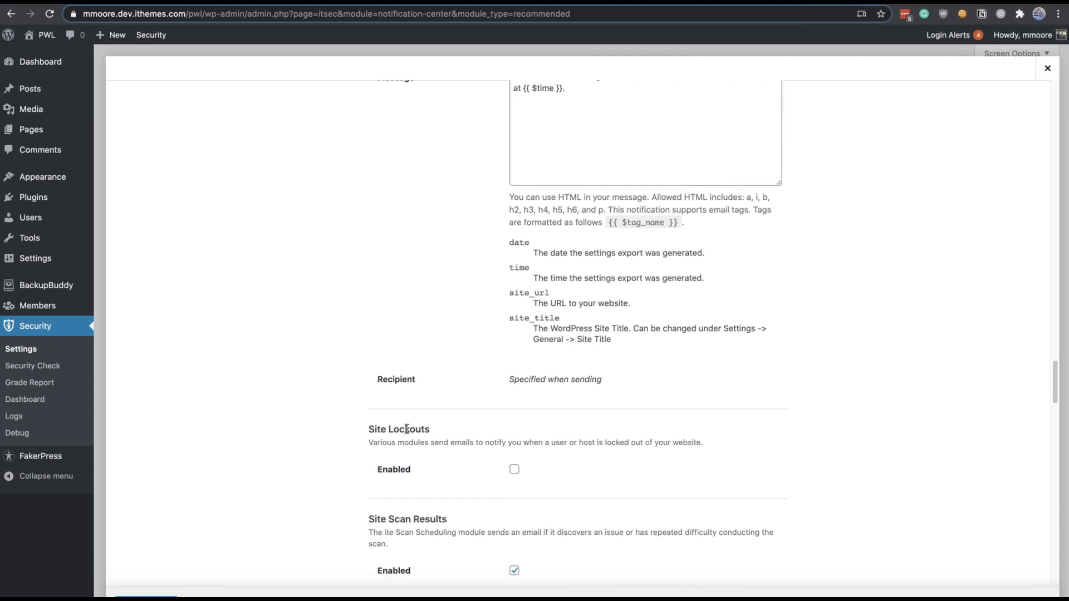
pyautogui.scroll(10, 407, 428)
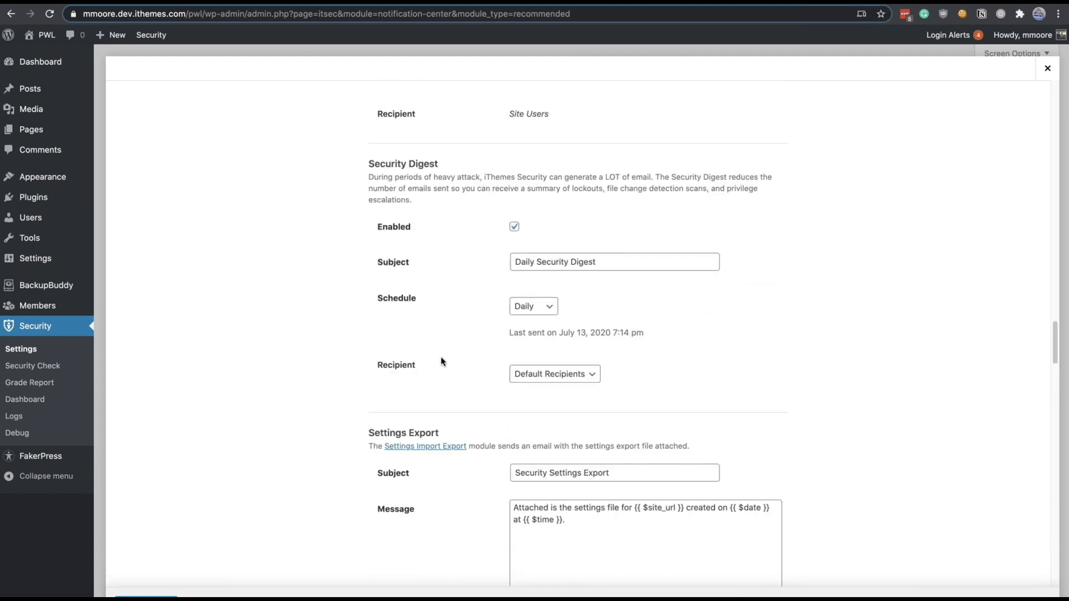
# Step: Review the Settings Export, Site Lockouts and Site Scan Results notification settings, returning to the Security Digest section
pyautogui.scroll(-8, 446, 349)
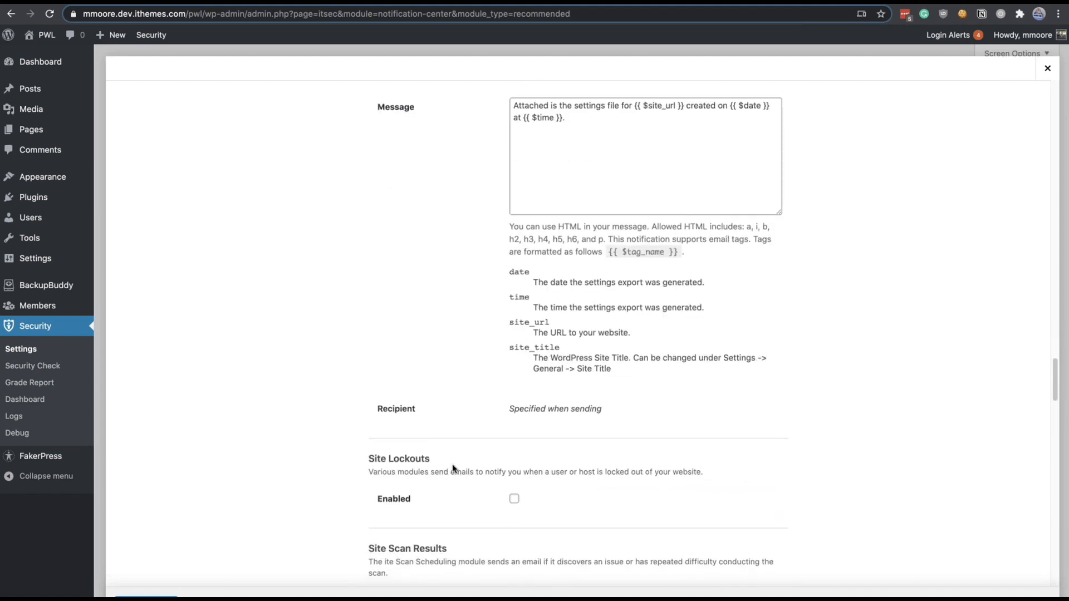
pyautogui.scroll(-2, 452, 466)
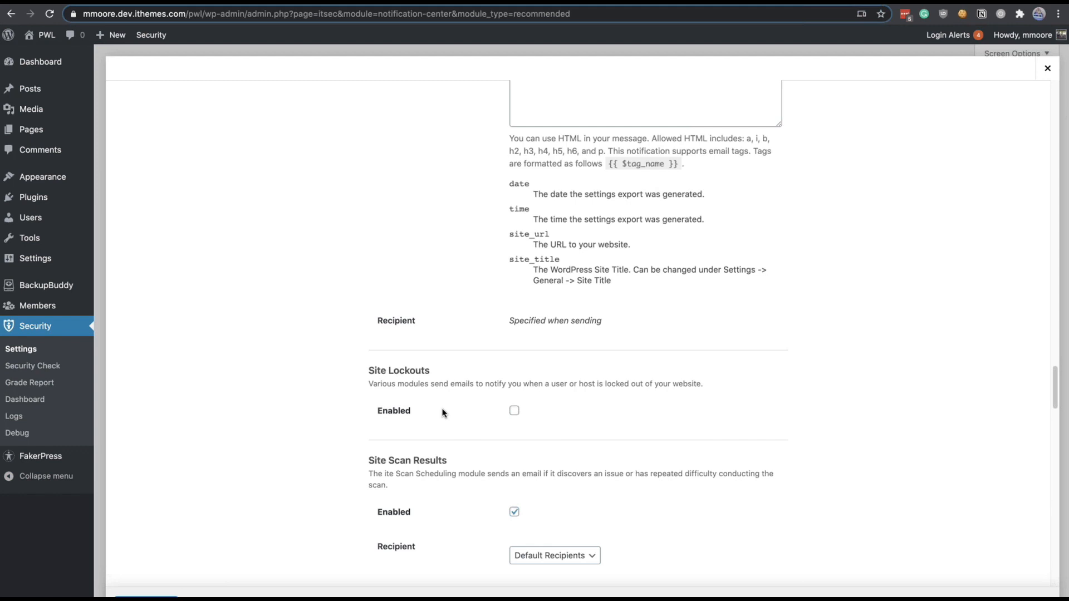
pyautogui.scroll(10, 440, 403)
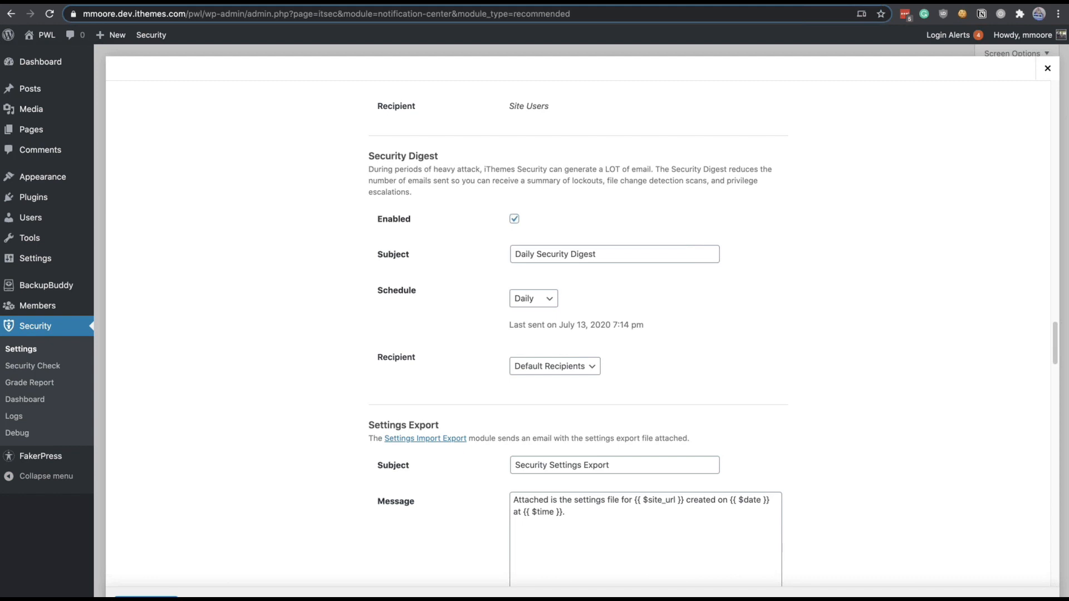
# Step: Examine the Magic Links Passwordless Login email's message text and the tags it supports
pyautogui.scroll(10, 723, 308)
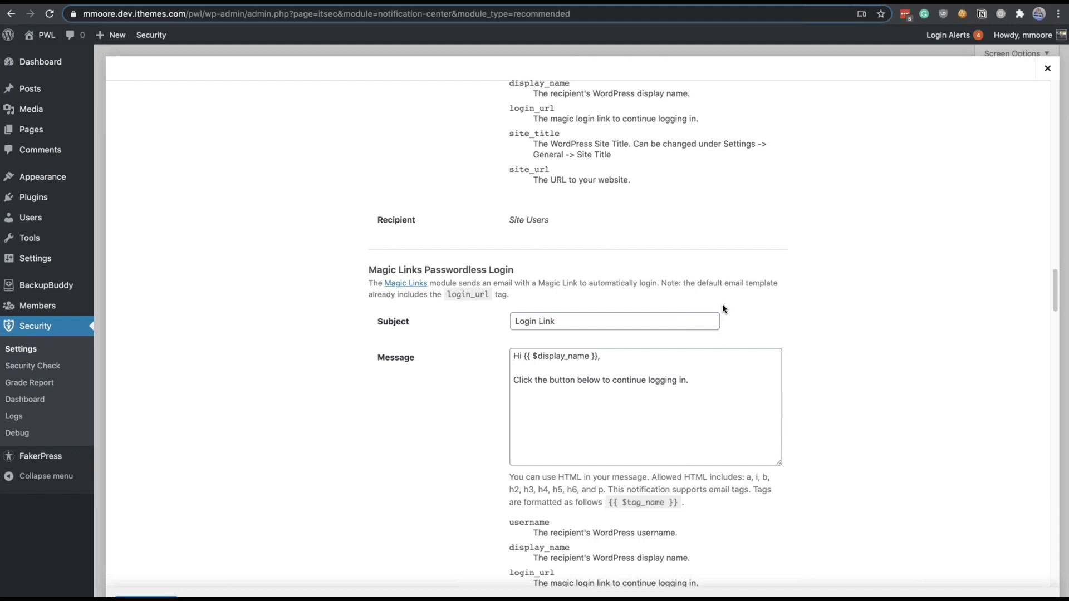
pyautogui.scroll(-1, 717, 304)
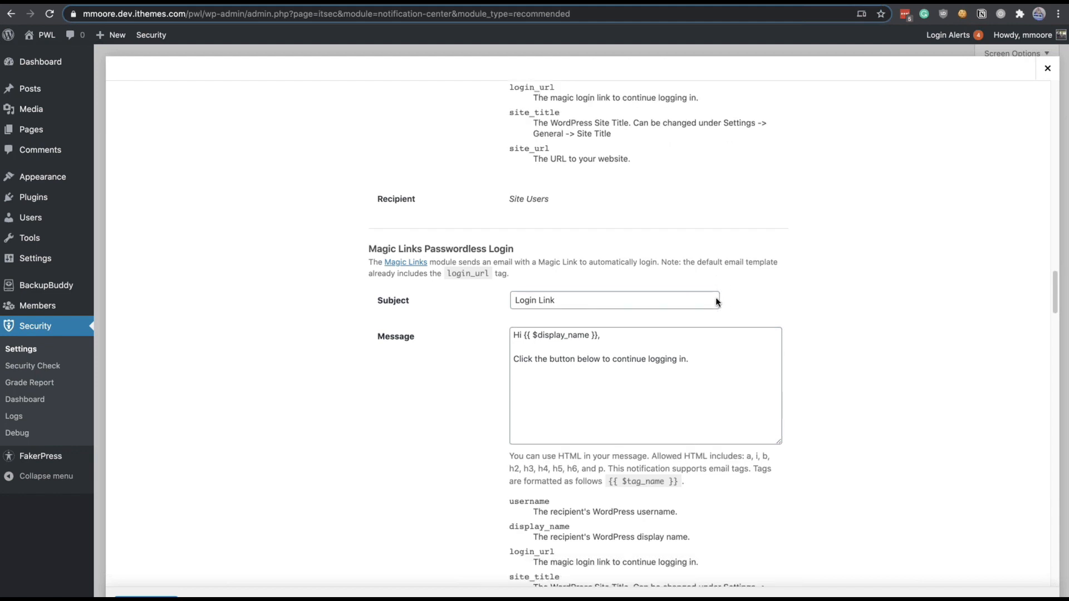
pyautogui.scroll(-3, 717, 299)
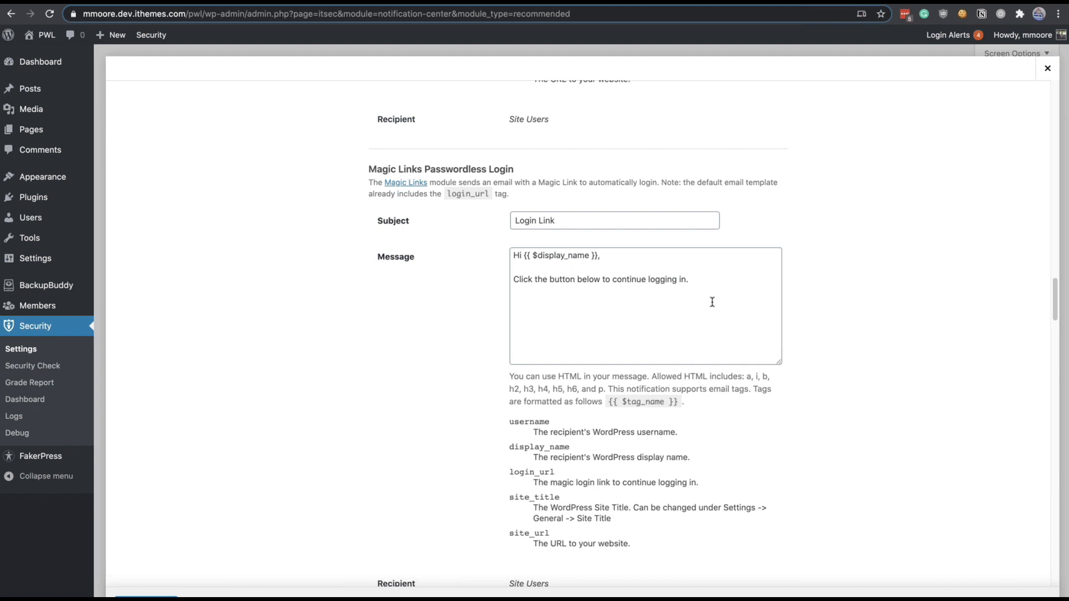
pyautogui.tripleClick(638, 403)
pyautogui.click(638, 405)
pyautogui.tripleClick(578, 282)
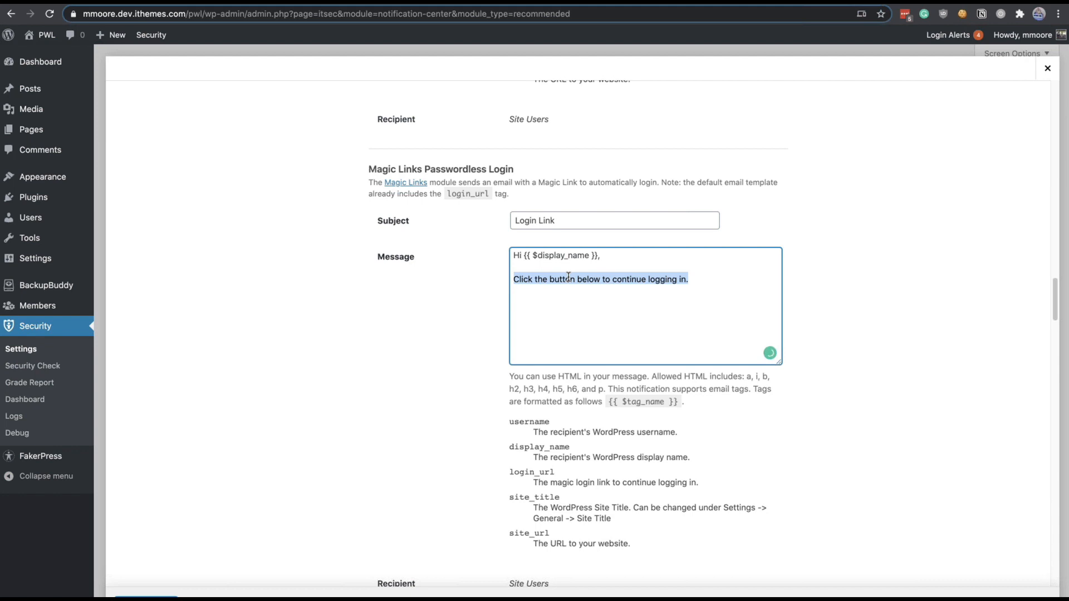
pyautogui.doubleClick(537, 422)
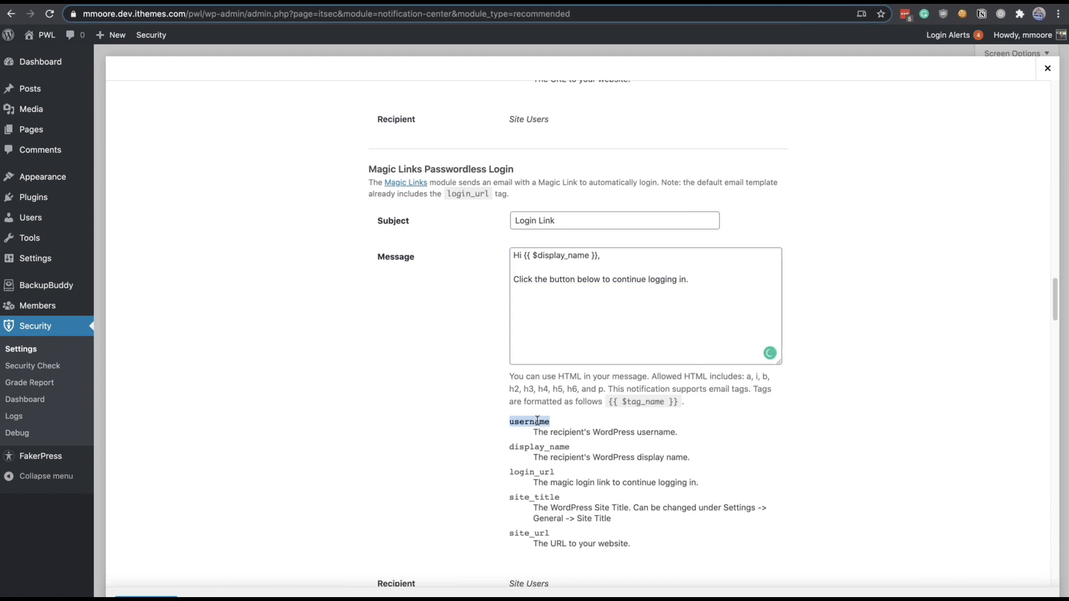
pyautogui.click(524, 476)
pyautogui.doubleClick(529, 490)
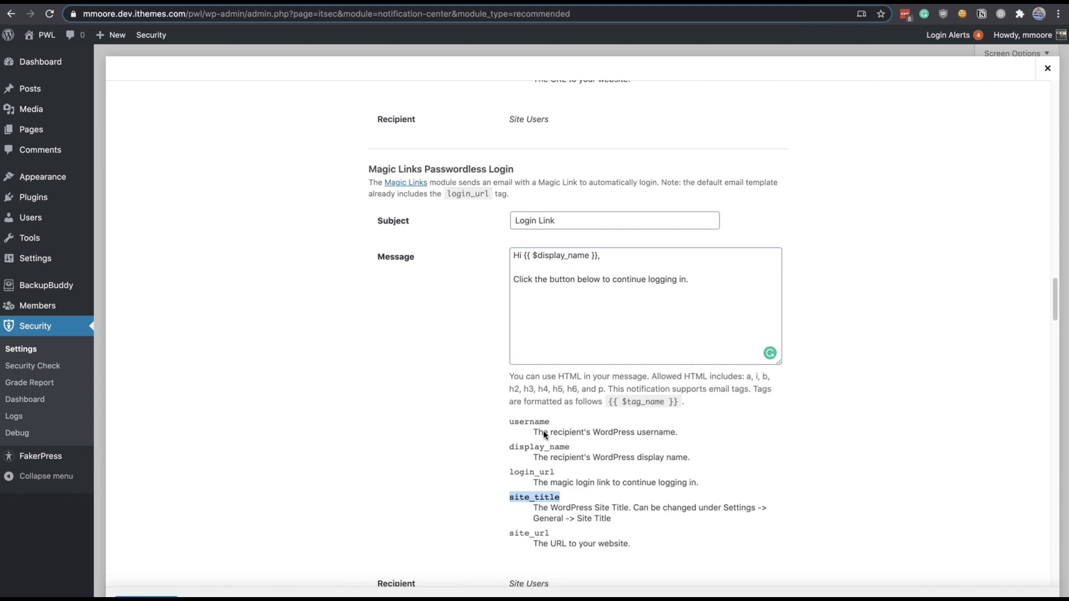
# Step: Copy the {{ $display_name }} tag into its own paragraph below the greeting in the Magic Links Passwordless Login message
pyautogui.moveTo(596, 255); pyautogui.dragTo(526, 255)
pyautogui.hotkey('ctrl', 'c')
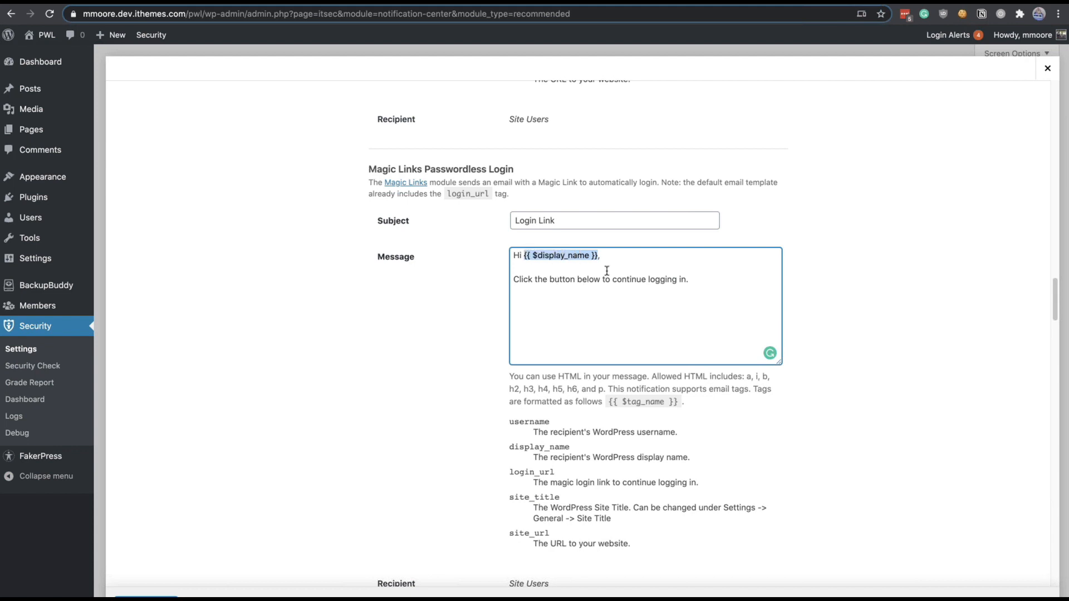
pyautogui.click(629, 255)
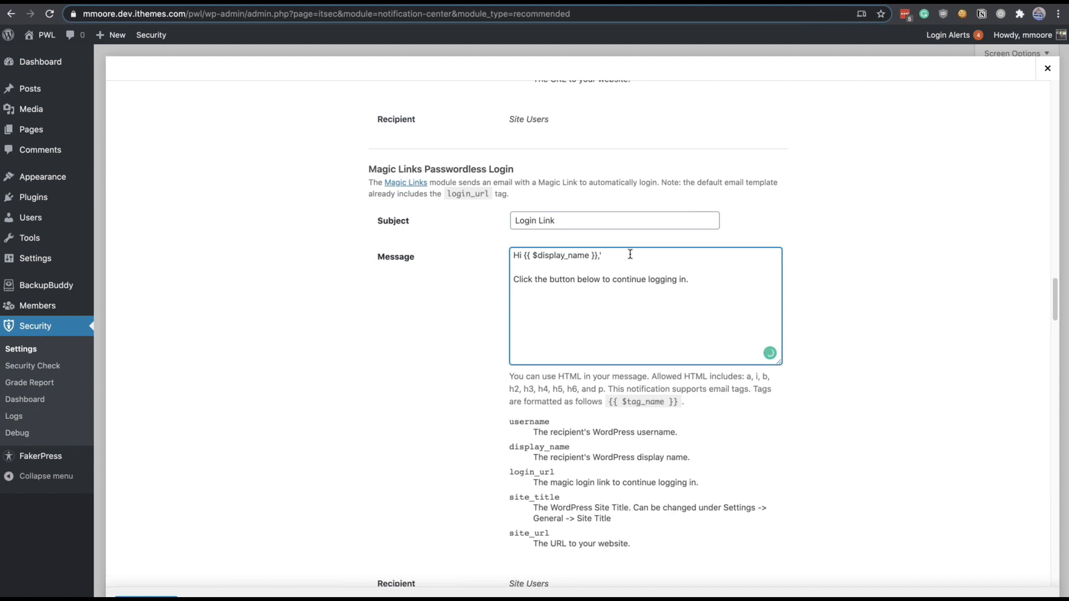
pyautogui.press('Return')
pyautogui.press('Return')
pyautogui.hotkey('ctrl', 'v')
# Step: Replace display_name with site_title in the tag below the greeting of the Passwordless Login message
pyautogui.moveTo(560, 497); pyautogui.dragTo(511, 498)
pyautogui.hotkey('ctrl', 'c')
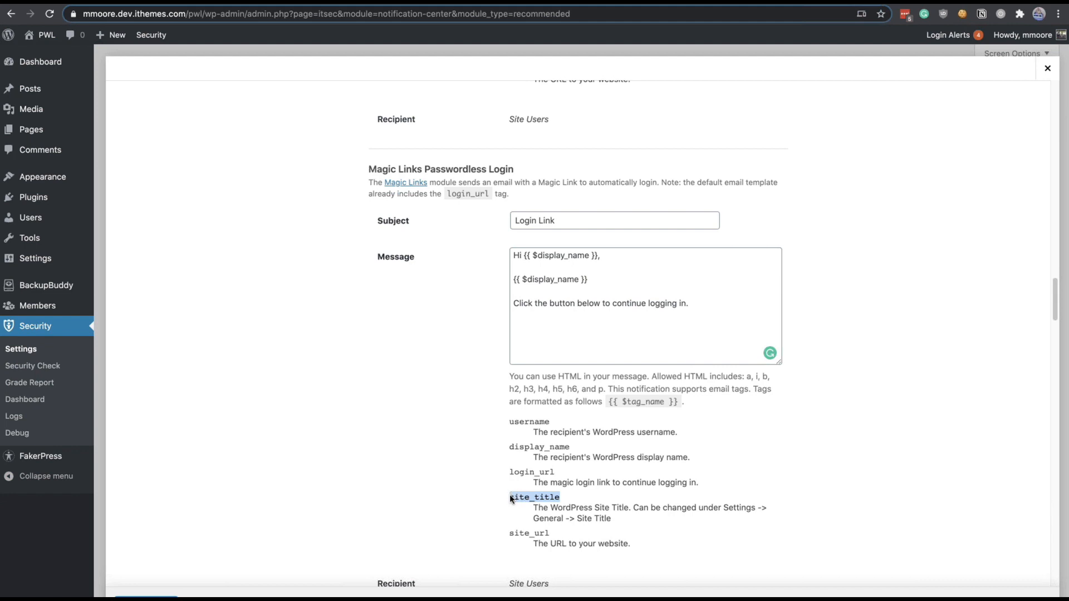
pyautogui.click(579, 279)
pyautogui.moveTo(579, 280); pyautogui.dragTo(528, 281)
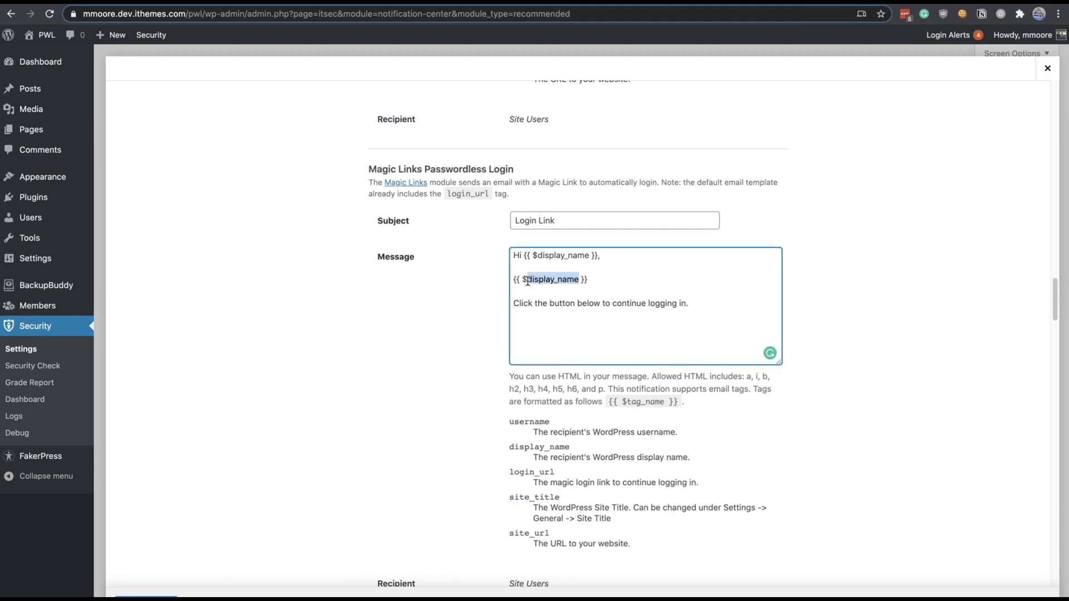
pyautogui.hotkey('ctrl', 'v')
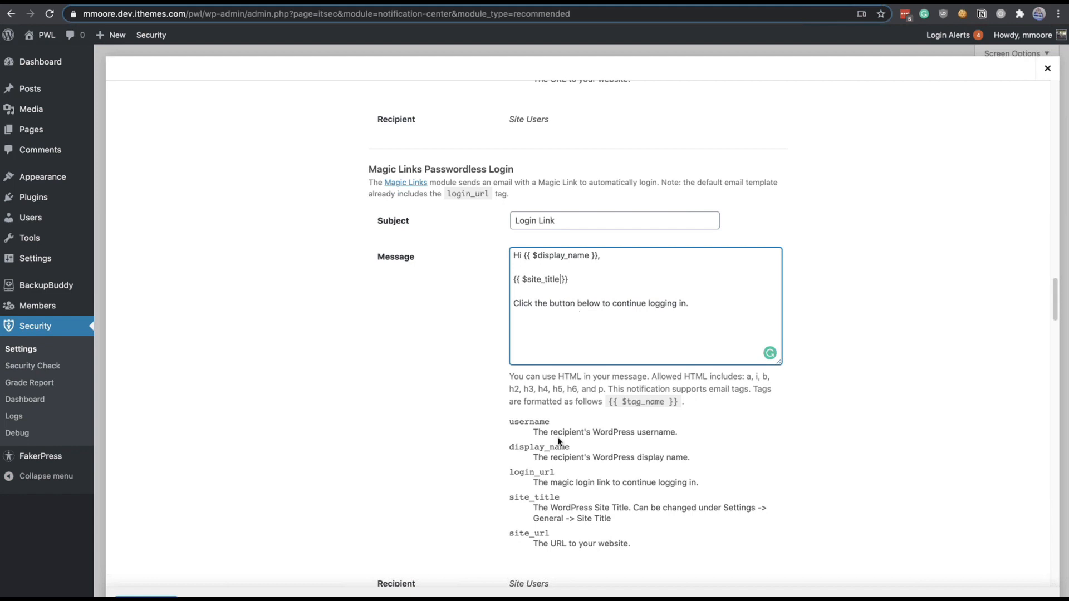
pyautogui.scroll(7, 559, 441)
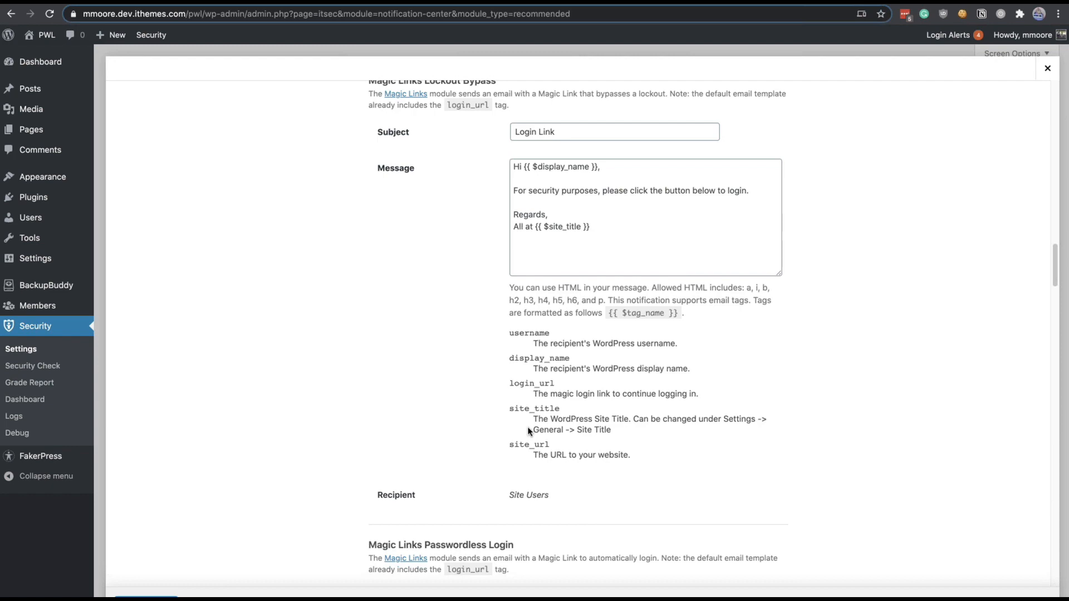
pyautogui.scroll(13, 527, 429)
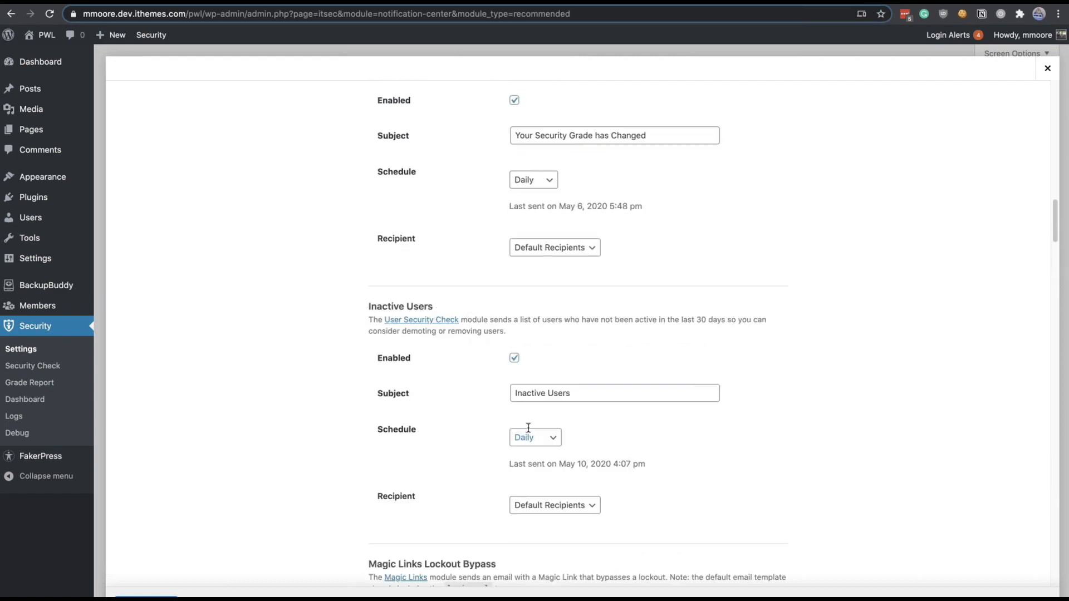
pyautogui.scroll(5, 527, 429)
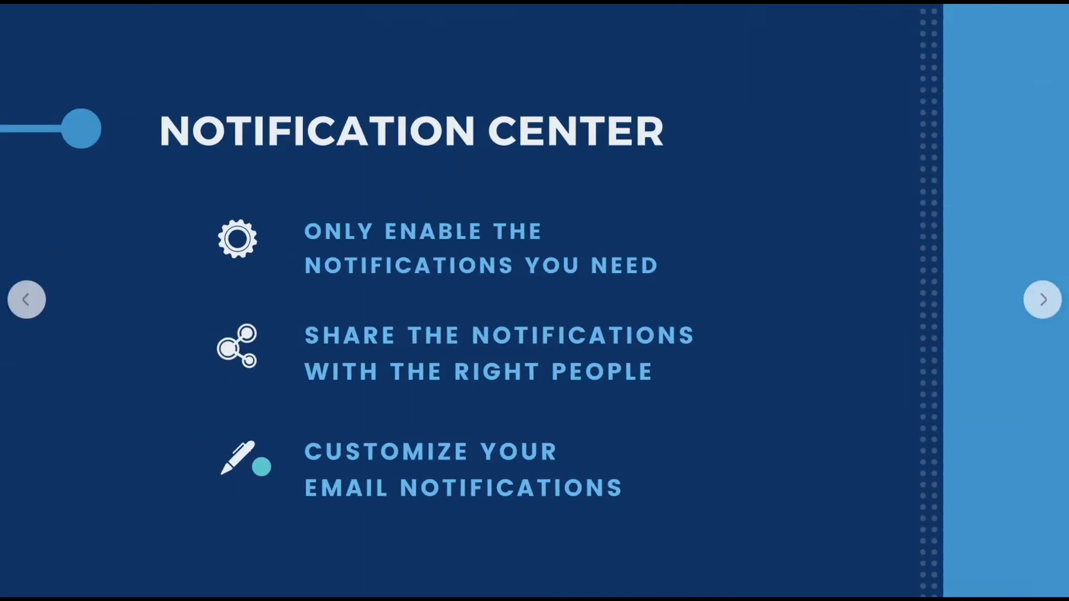
pyautogui.click(1034, 303)
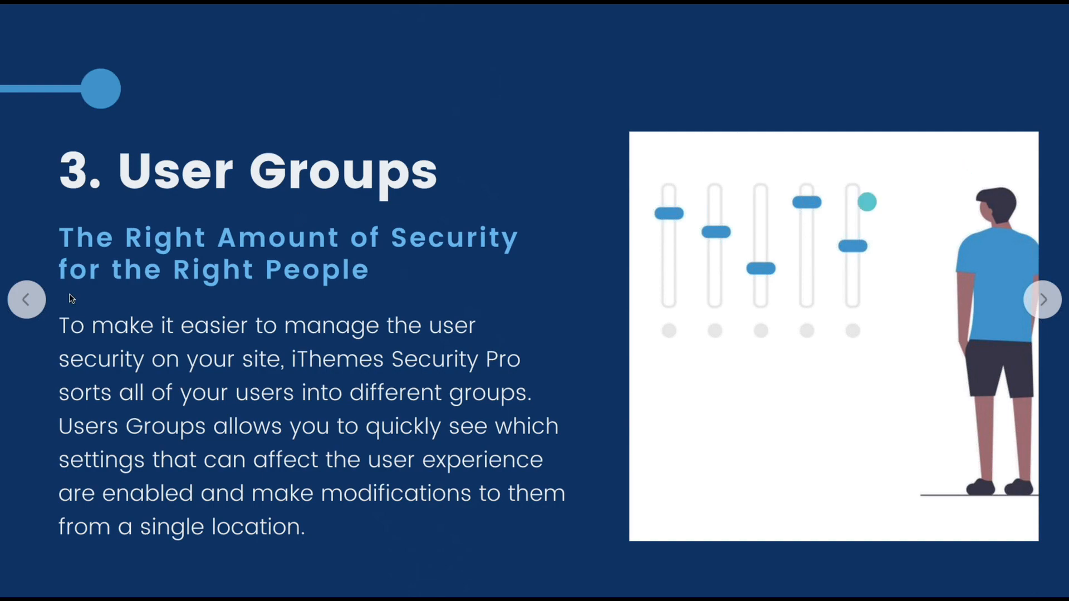
pyautogui.click(27, 300)
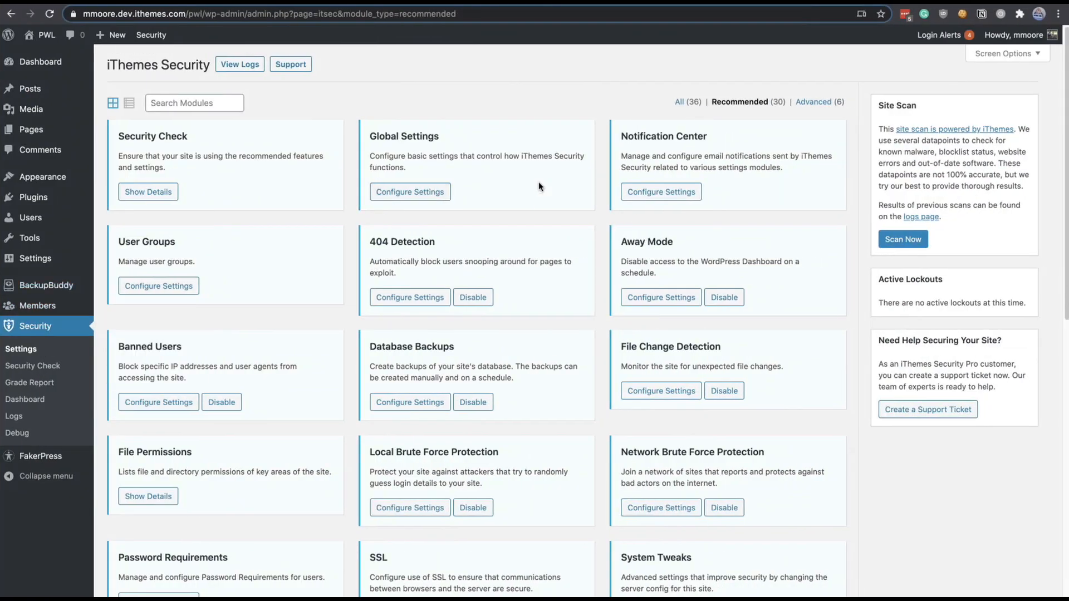
# Step: Reopen the Notification Center settings, examine the Magic Links Lockout Bypass message text, and close the settings
pyautogui.click(683, 192)
pyautogui.scroll(-8, 685, 197)
pyautogui.scroll(-15, 685, 195)
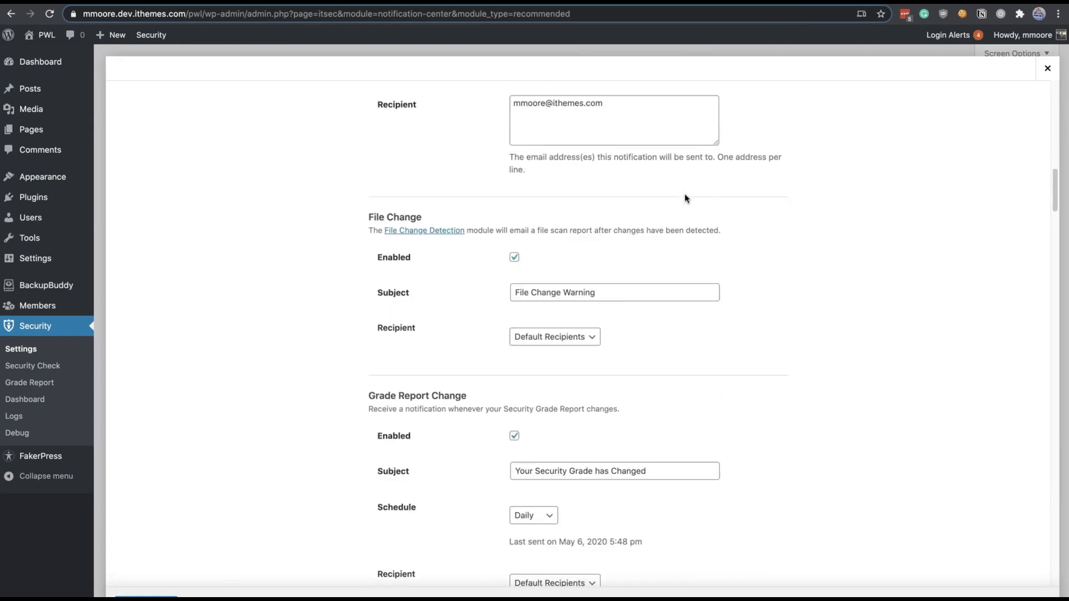
pyautogui.scroll(3, 684, 193)
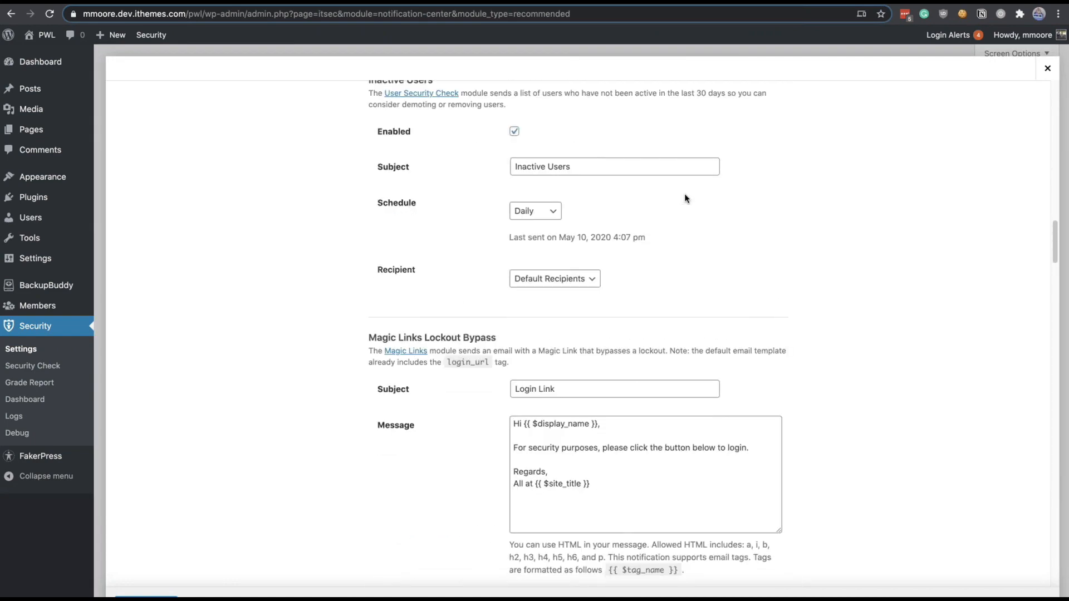
pyautogui.scroll(-4, 685, 195)
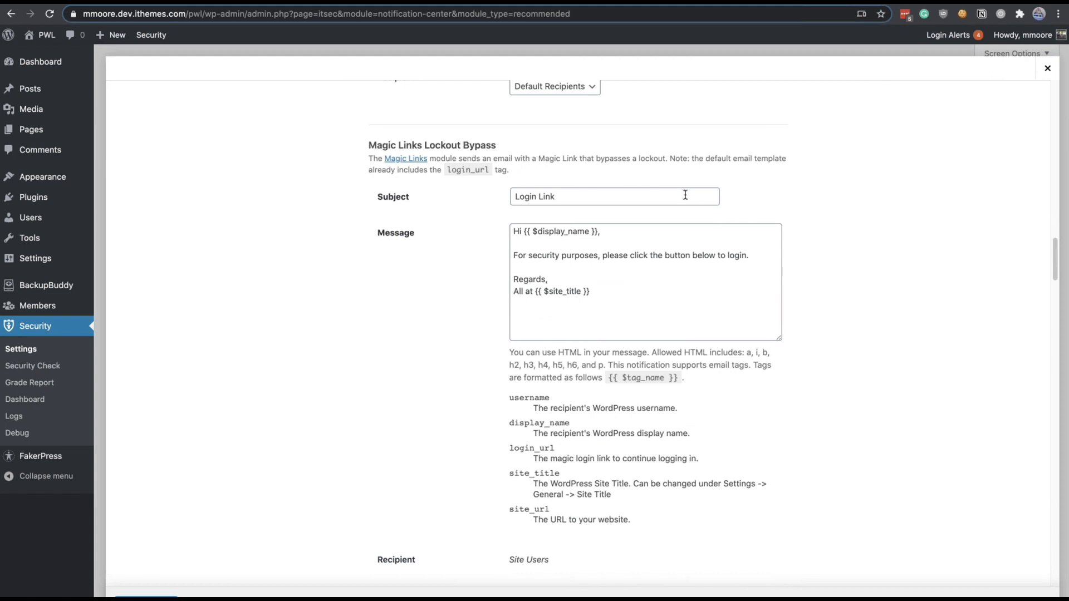
pyautogui.tripleClick(658, 253)
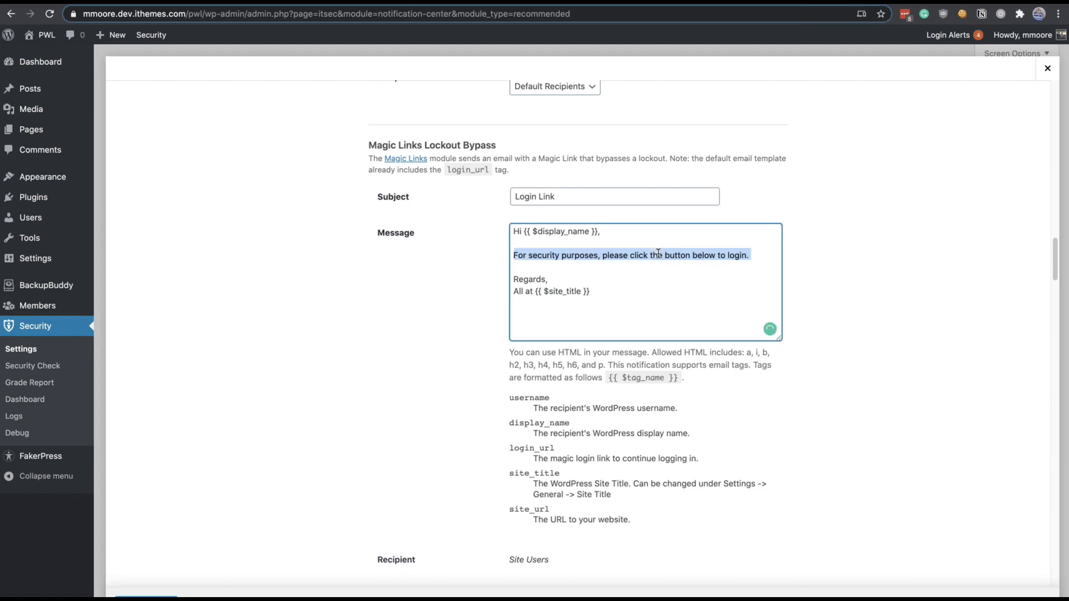
pyautogui.click(1046, 76)
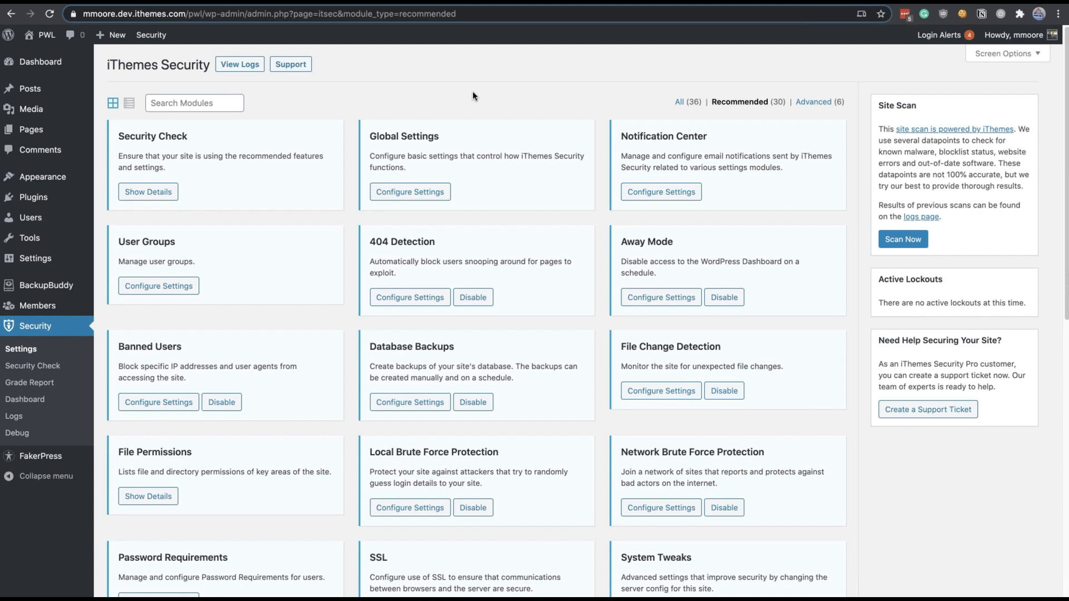
# Step: Examine the host, user and community lockout messages in Global Settings, and close the settings
pyautogui.click(413, 189)
pyautogui.scroll(-2, 415, 187)
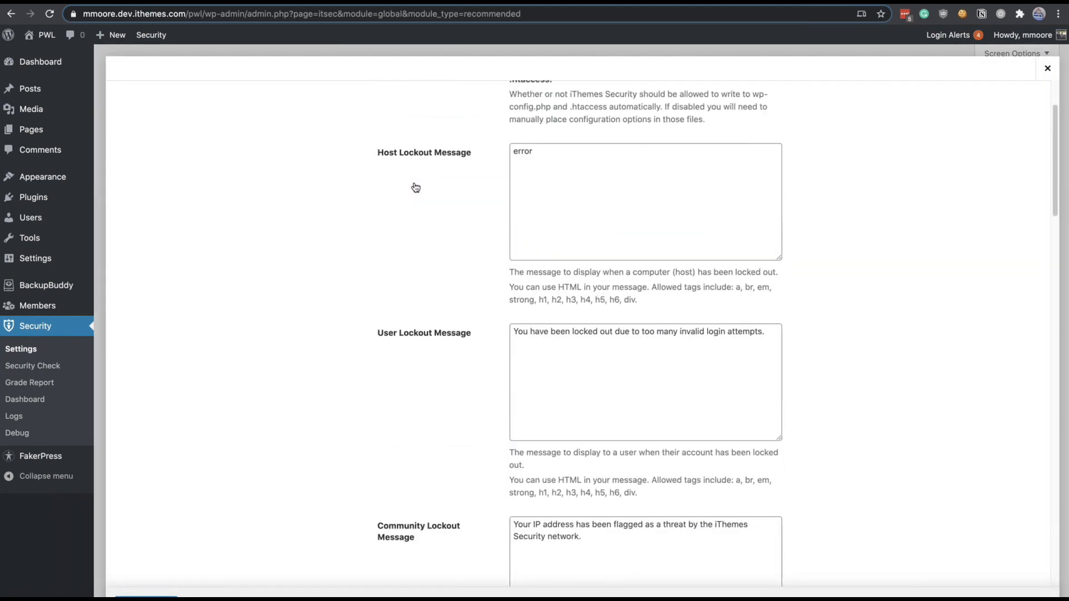
pyautogui.scroll(-1, 415, 187)
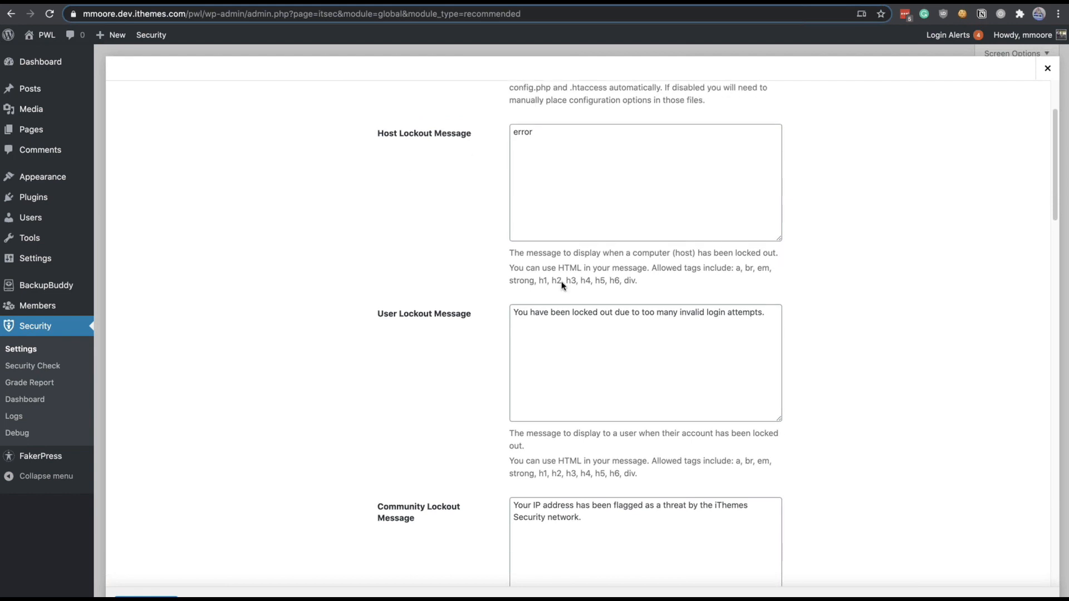
pyautogui.tripleClick(565, 313)
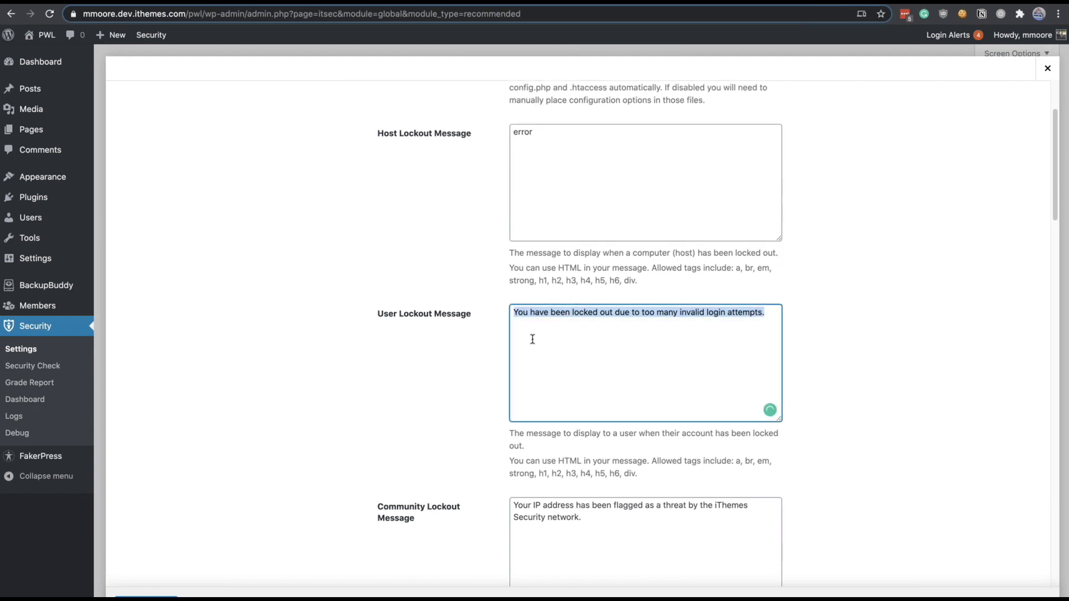
pyautogui.scroll(-2, 531, 339)
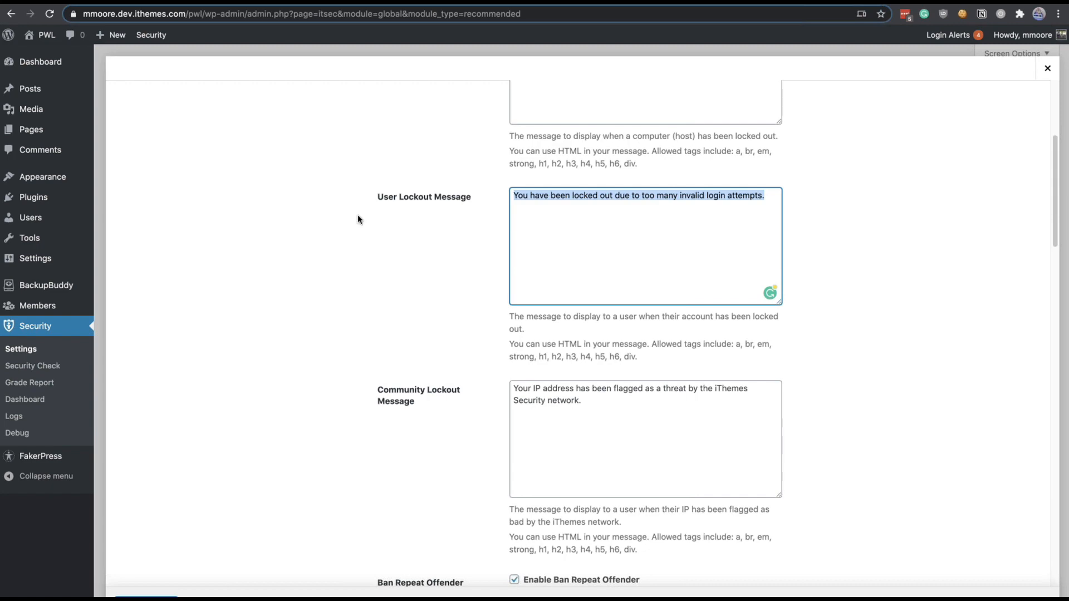
pyautogui.tripleClick(392, 200)
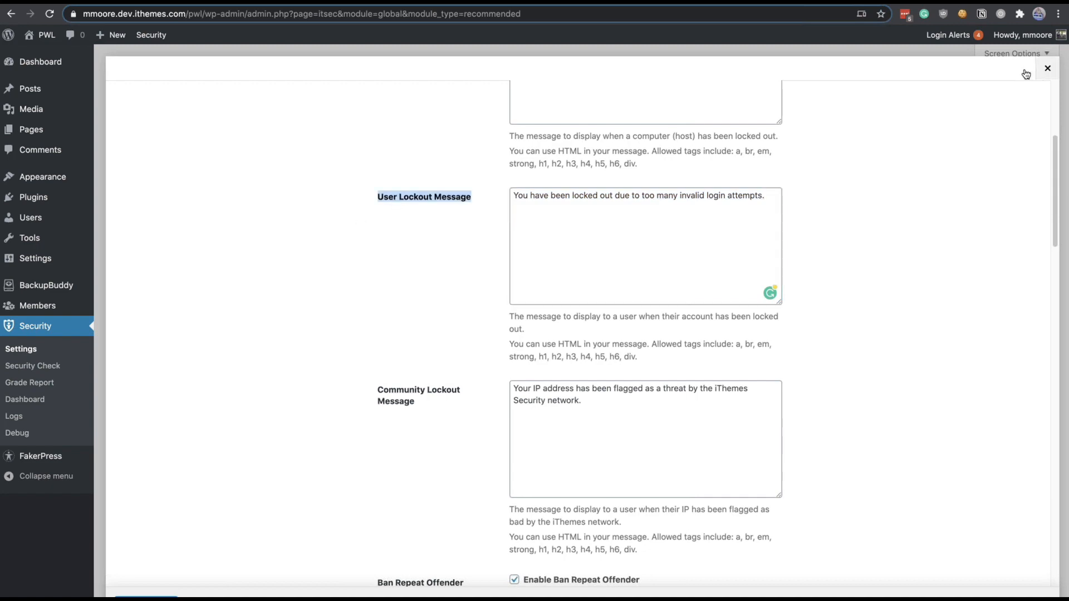
pyautogui.click(1047, 68)
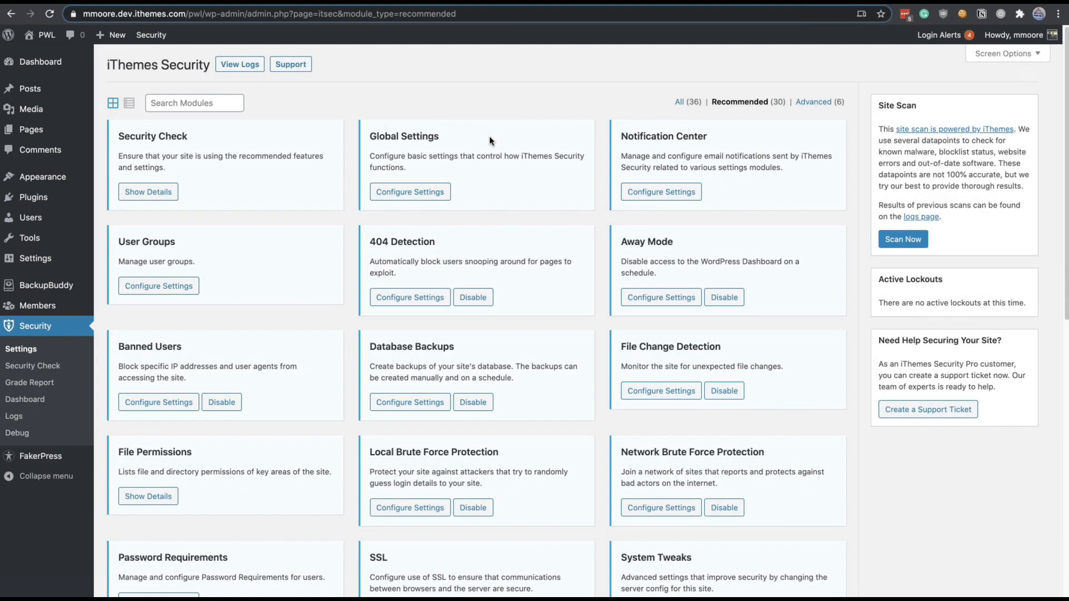
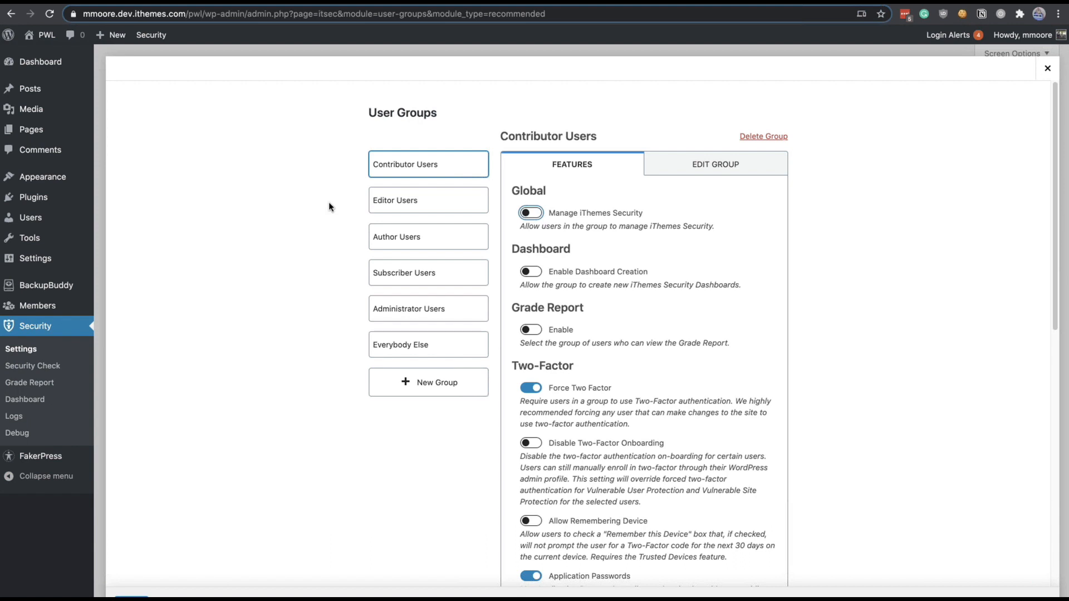
# Step: Check the roles assigned to the Administrator Users group and return to its feature settings
pyautogui.click(398, 315)
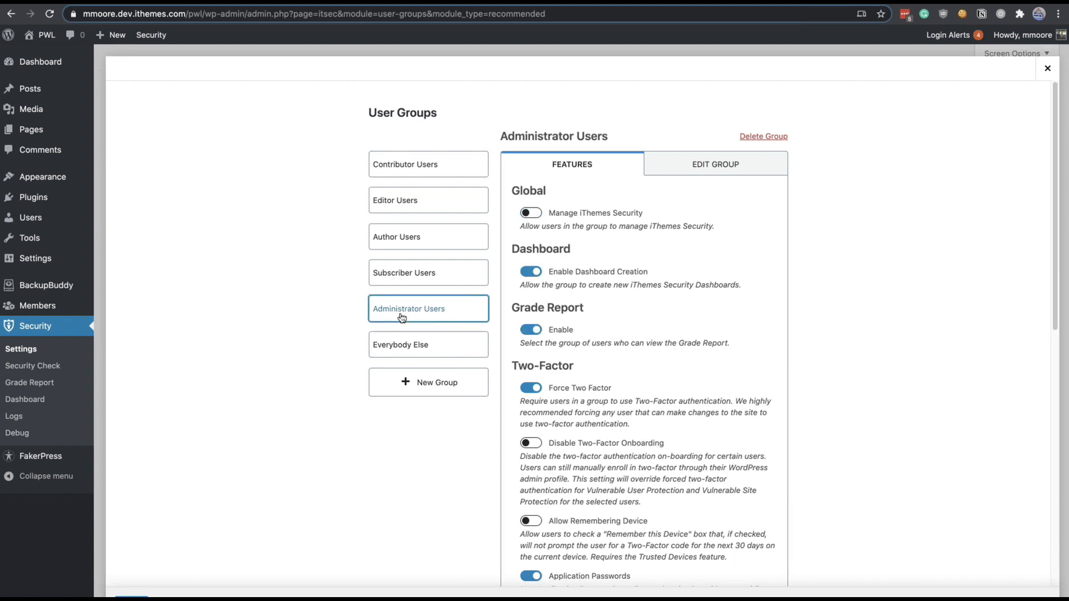
pyautogui.click(727, 162)
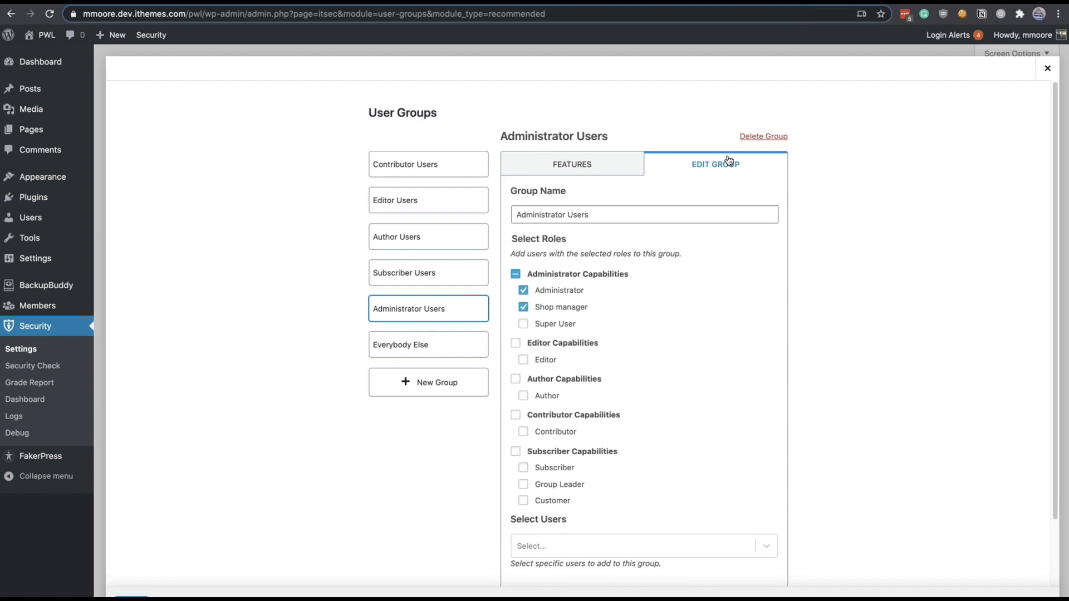
pyautogui.click(727, 160)
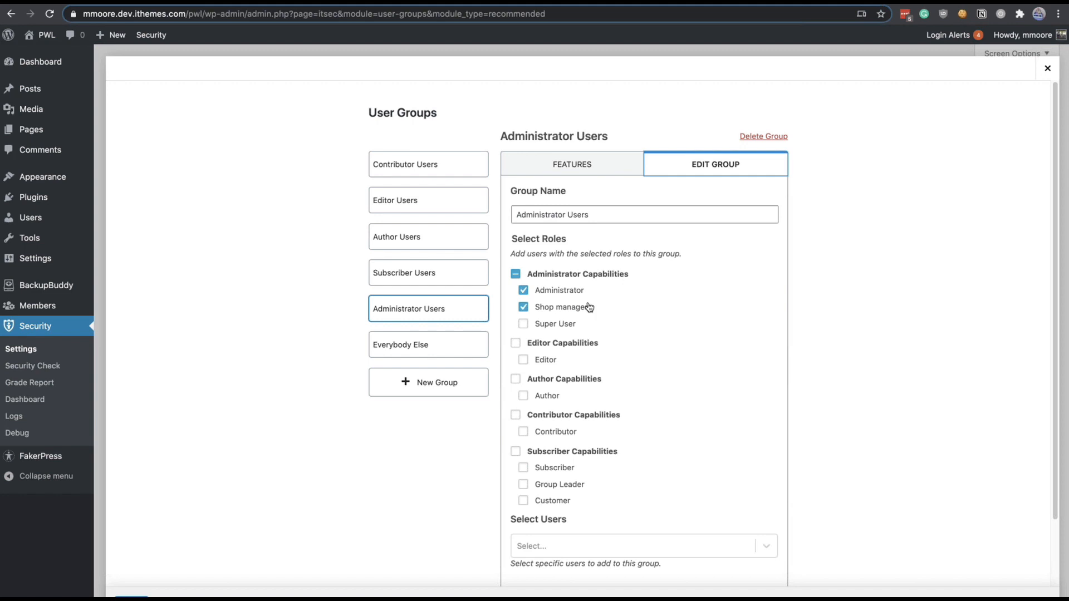
pyautogui.click(610, 166)
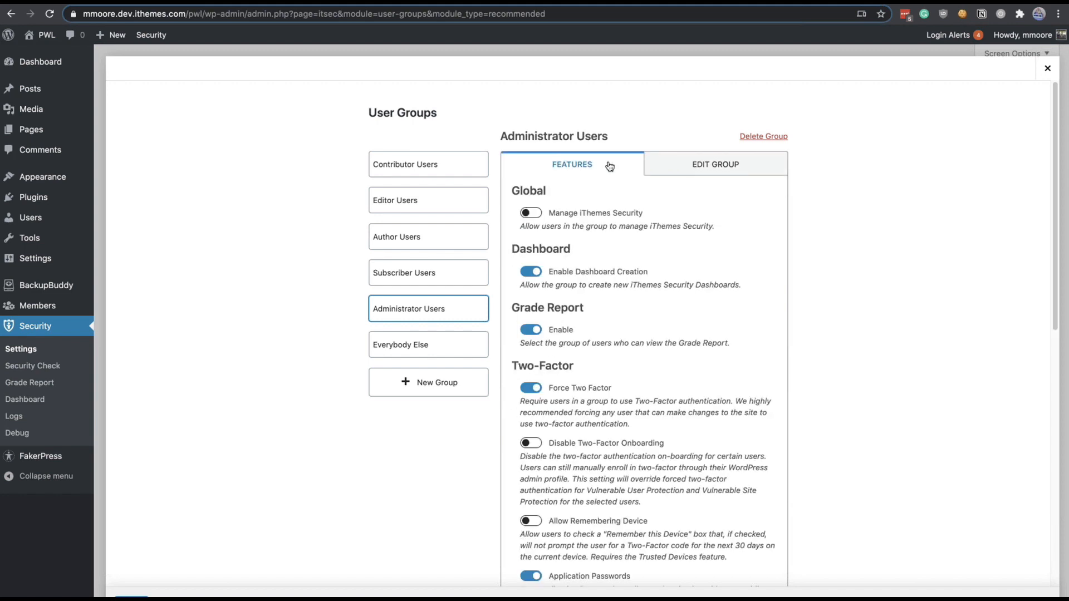
# Step: Allow the Administrator Users group to manage iThemes Security
pyautogui.click(604, 166)
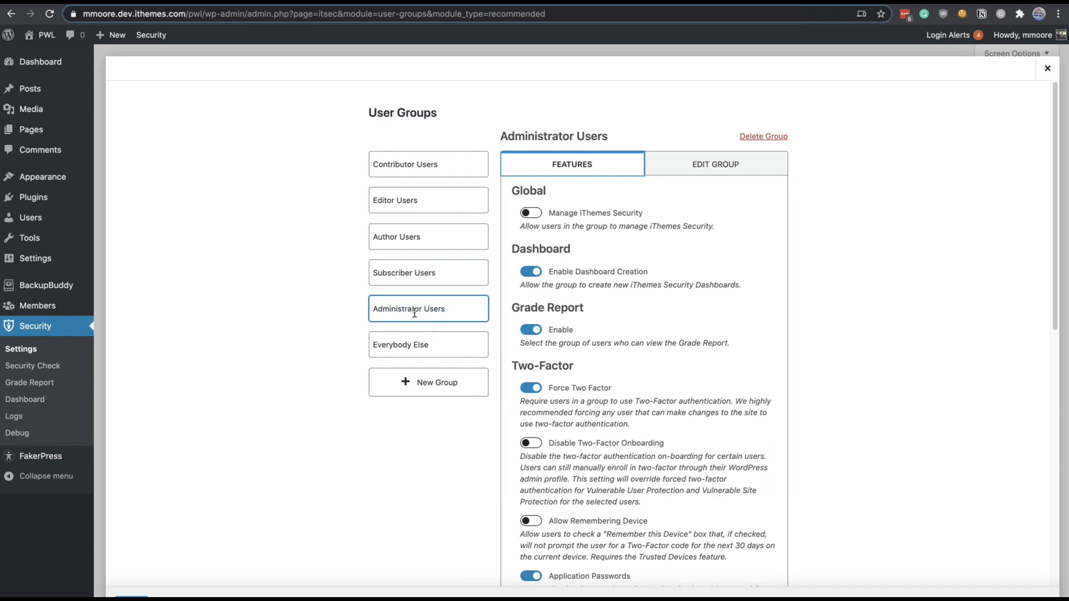
pyautogui.click(533, 213)
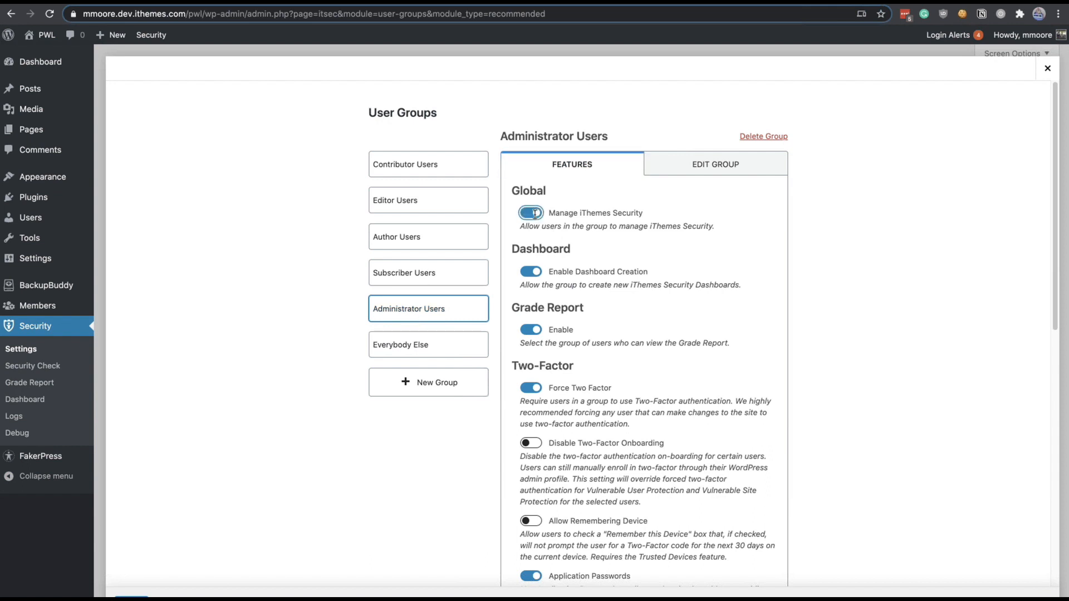
# Step: Examine the Administrator Users group's feature settings, from Dashboard and Two-Factor through Passwordless Login, Trusted Devices and Password Requirements
pyautogui.scroll(-6, 532, 228)
pyautogui.scroll(4, 531, 245)
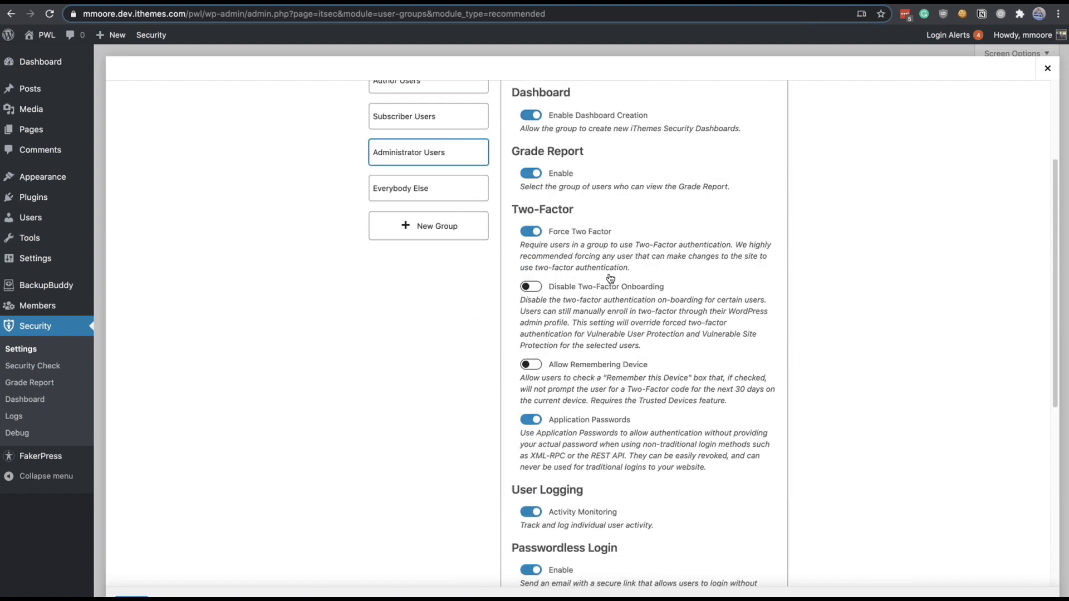
pyautogui.scroll(-2, 610, 278)
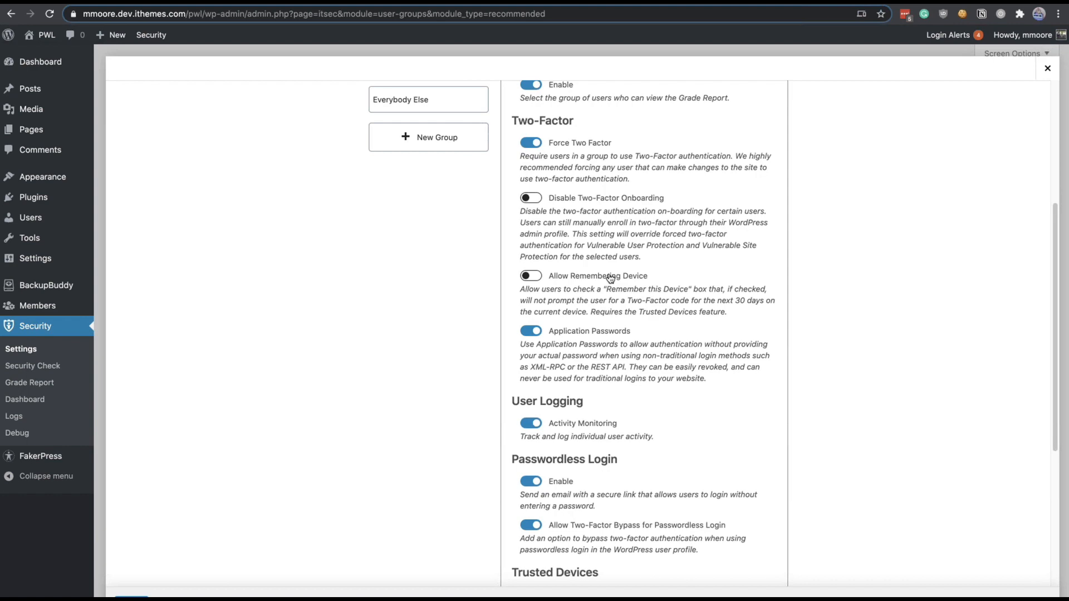
pyautogui.scroll(-4, 610, 278)
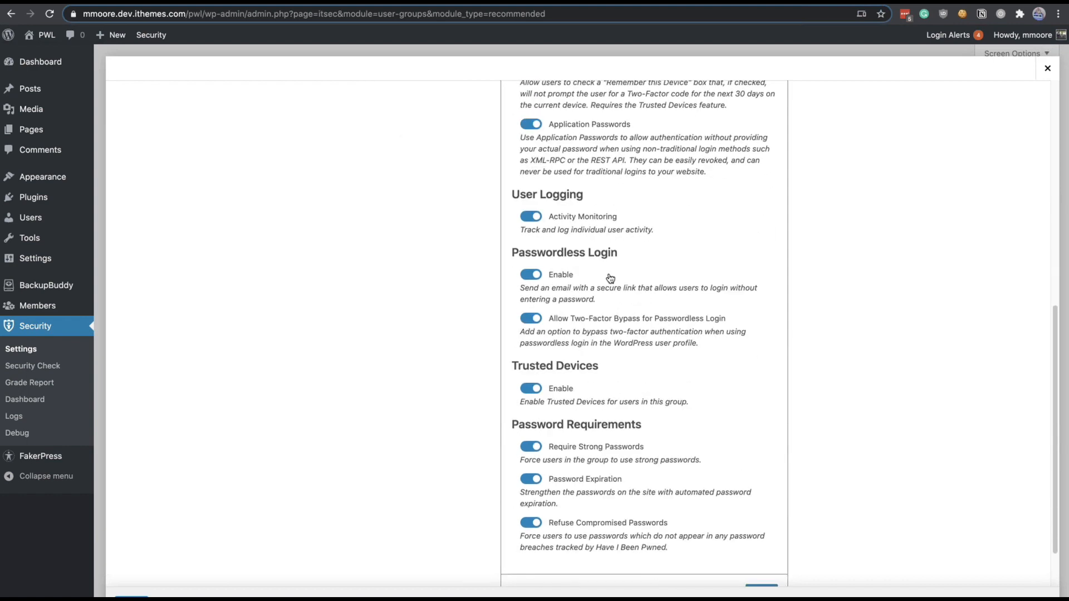
pyautogui.scroll(-1, 610, 278)
pyautogui.scroll(4, 609, 274)
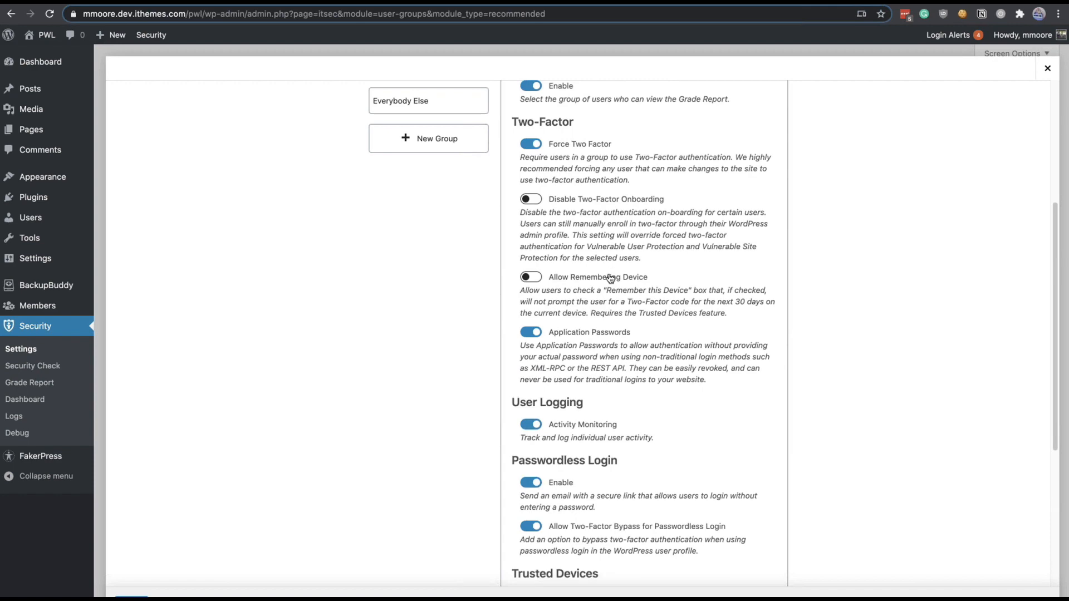
pyautogui.scroll(4, 610, 278)
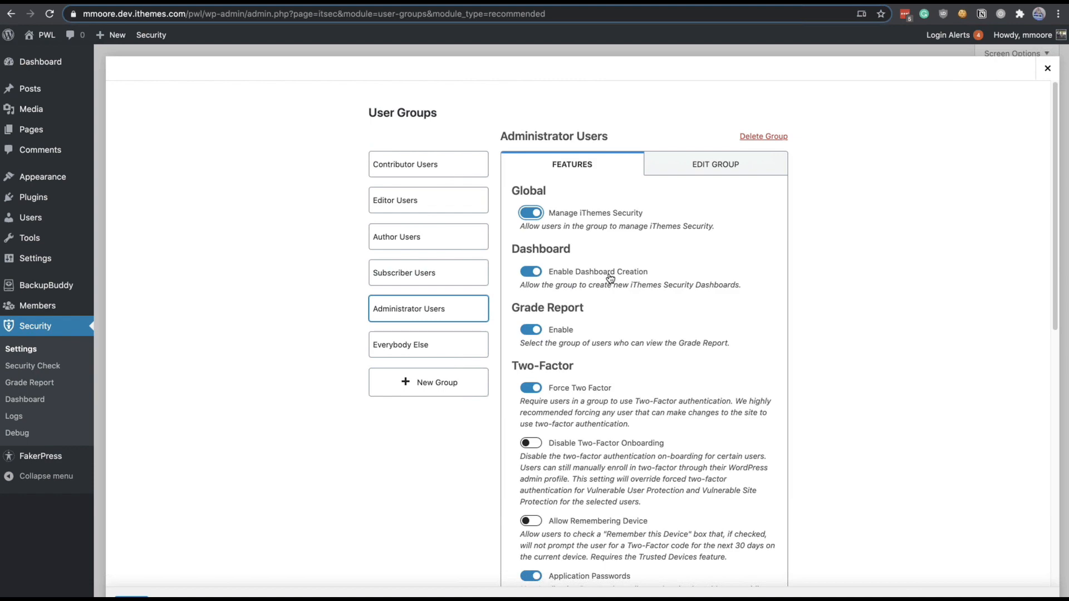
pyautogui.scroll(-2, 611, 277)
pyautogui.scroll(2, 609, 272)
# Step: Remove the Shop manager role from the Administrator Users group and save the group
pyautogui.click(724, 166)
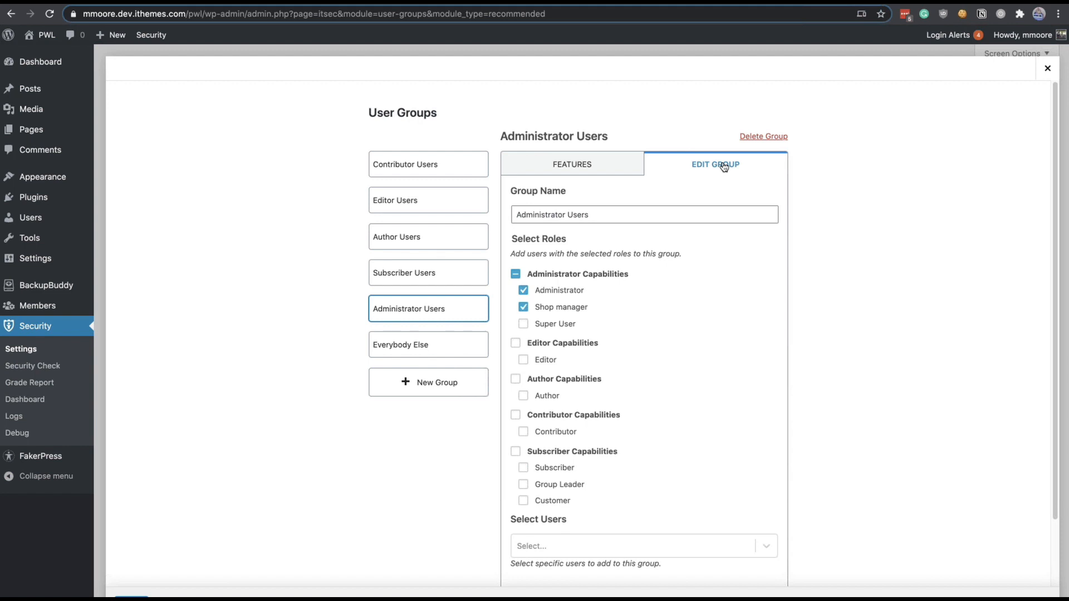
pyautogui.click(522, 308)
pyautogui.scroll(-2, 681, 319)
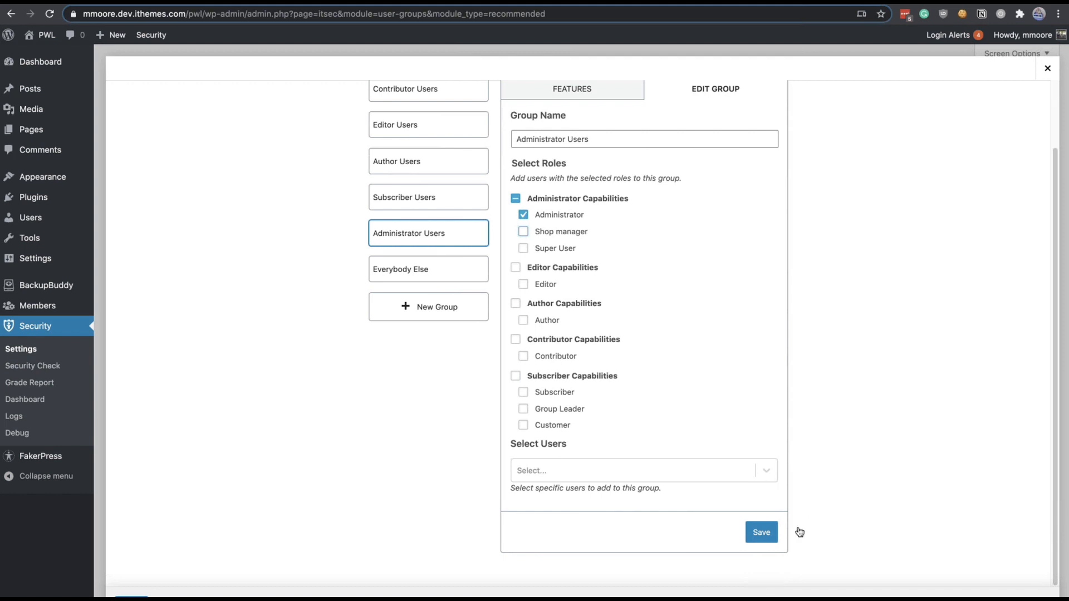
pyautogui.click(757, 541)
# Step: Create a new user group named Shop Managers containing the Shop manager role
pyautogui.click(403, 270)
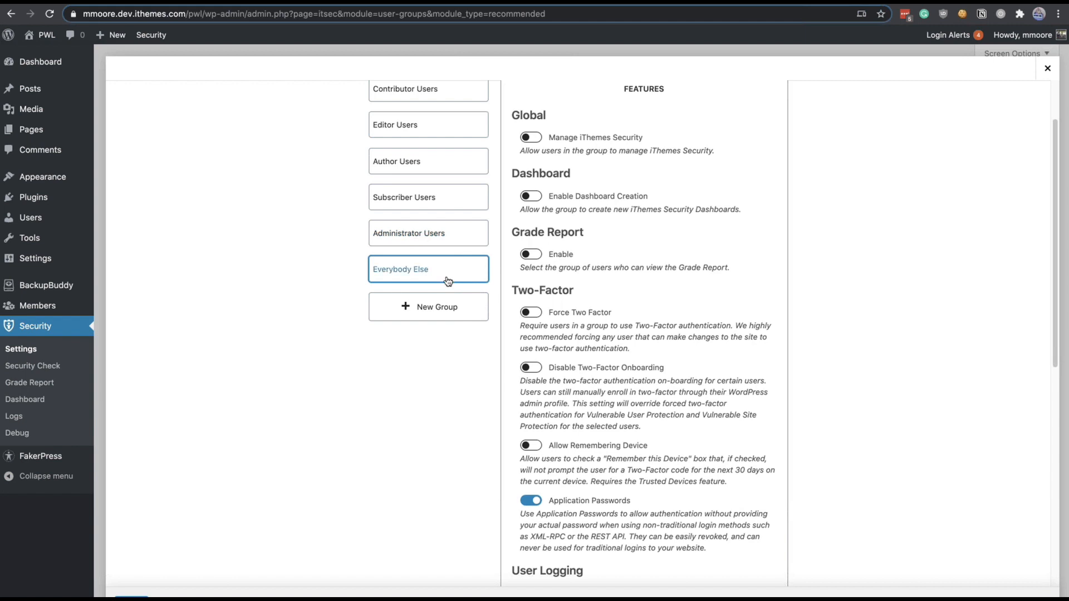
pyautogui.click(441, 307)
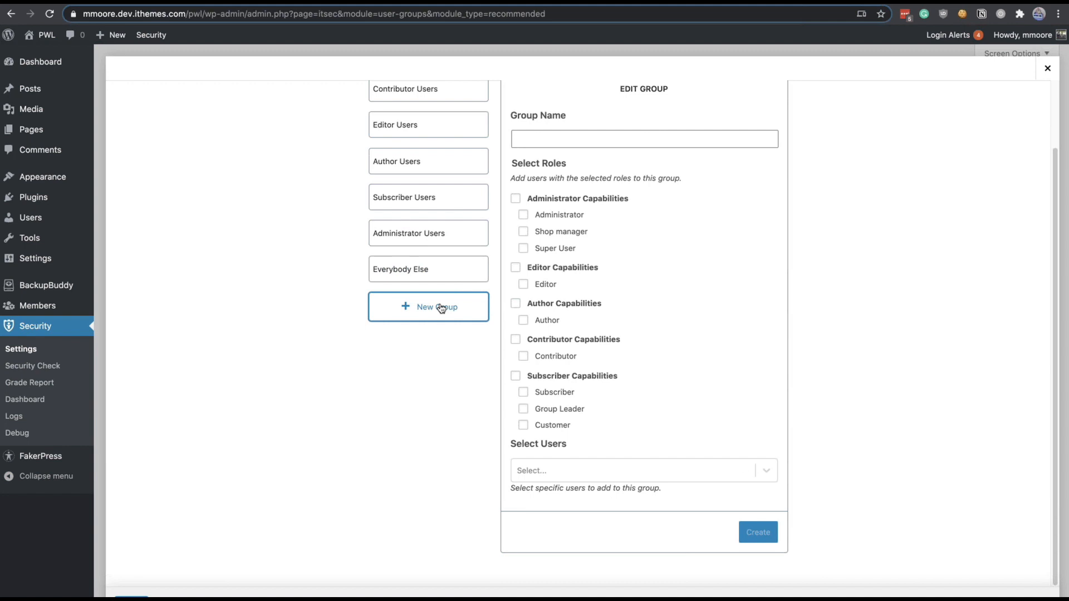
pyautogui.click(544, 232)
pyautogui.click(555, 145)
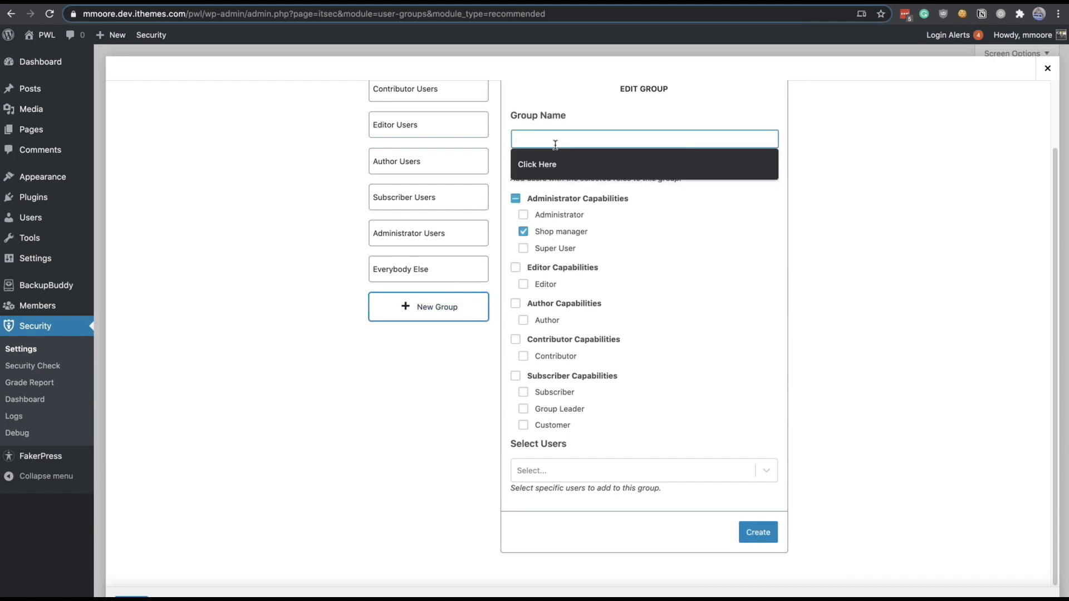
pyautogui.write('Sho')
pyautogui.press('BackSpace')
pyautogui.press('BackSpace')
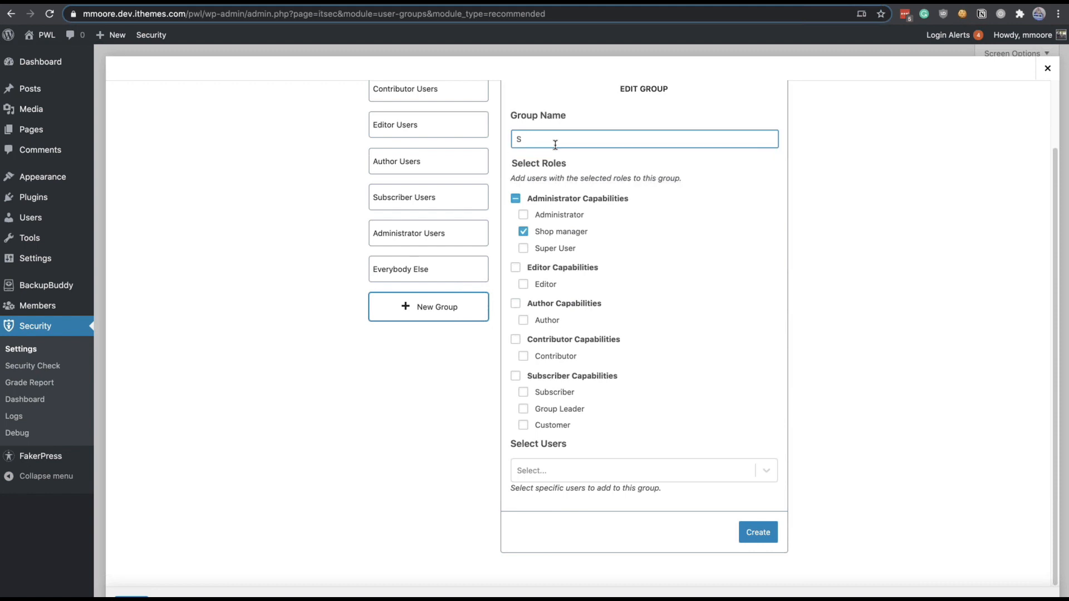
pyautogui.write('hop Managers')
pyautogui.click(765, 532)
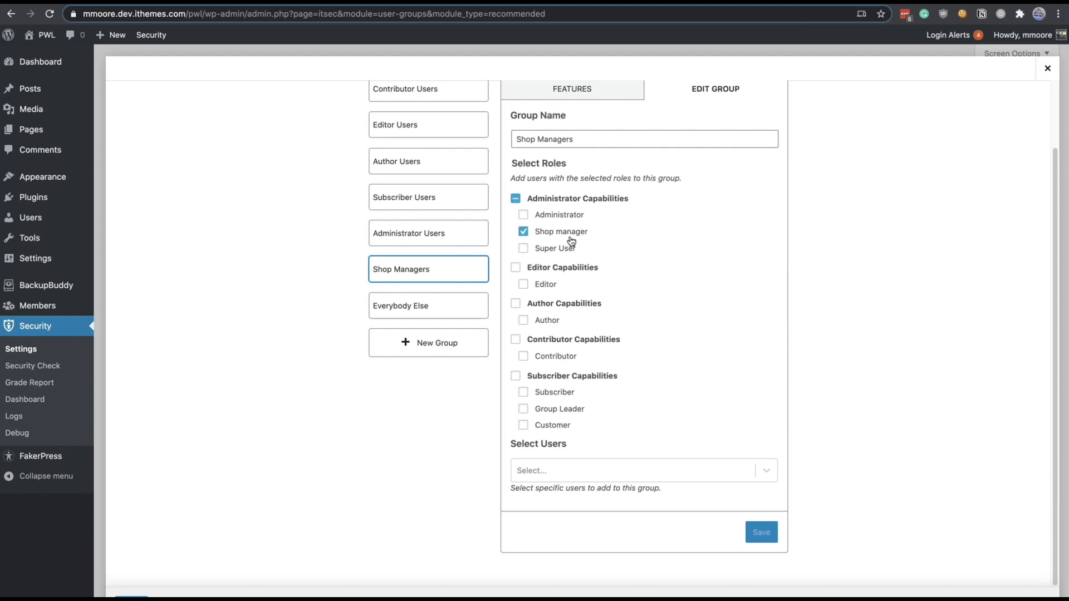
# Step: Check which individual users can be added to the Shop Managers group, without selecting any
pyautogui.click(624, 470)
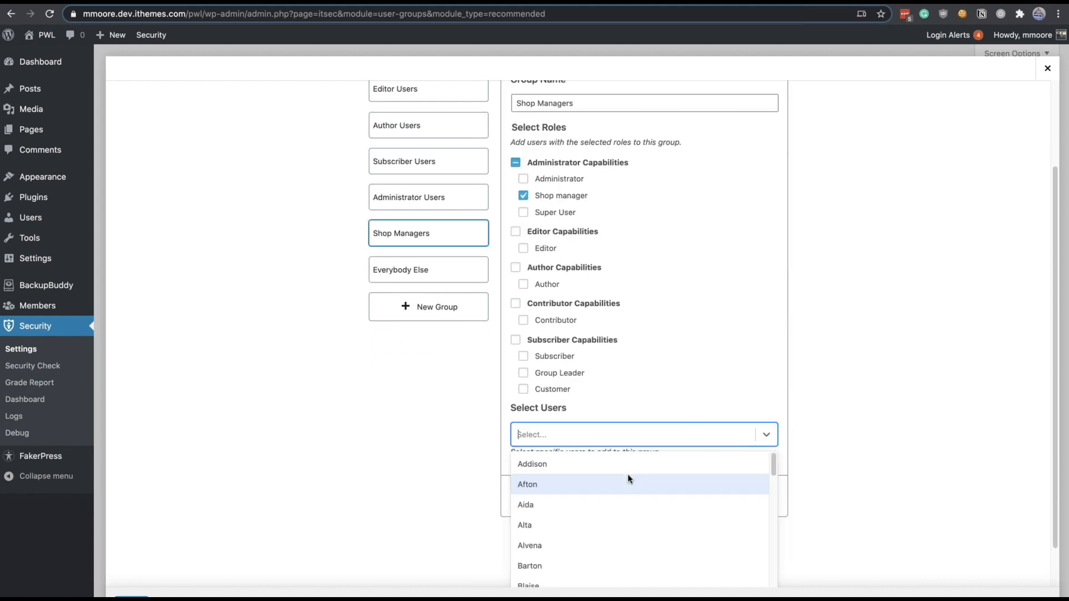
pyautogui.click(641, 399)
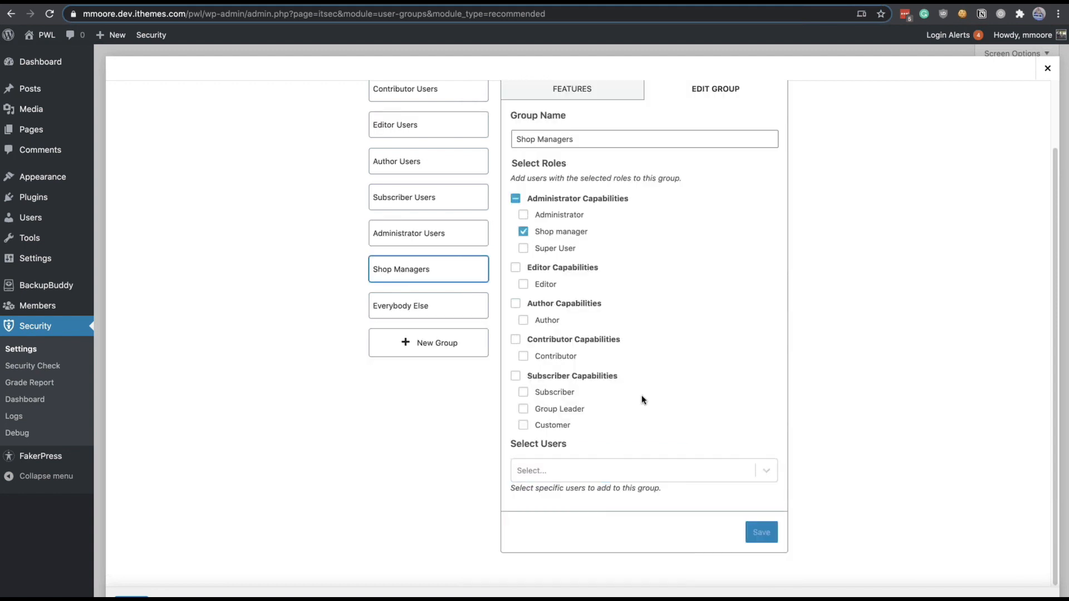
pyautogui.scroll(3, 649, 480)
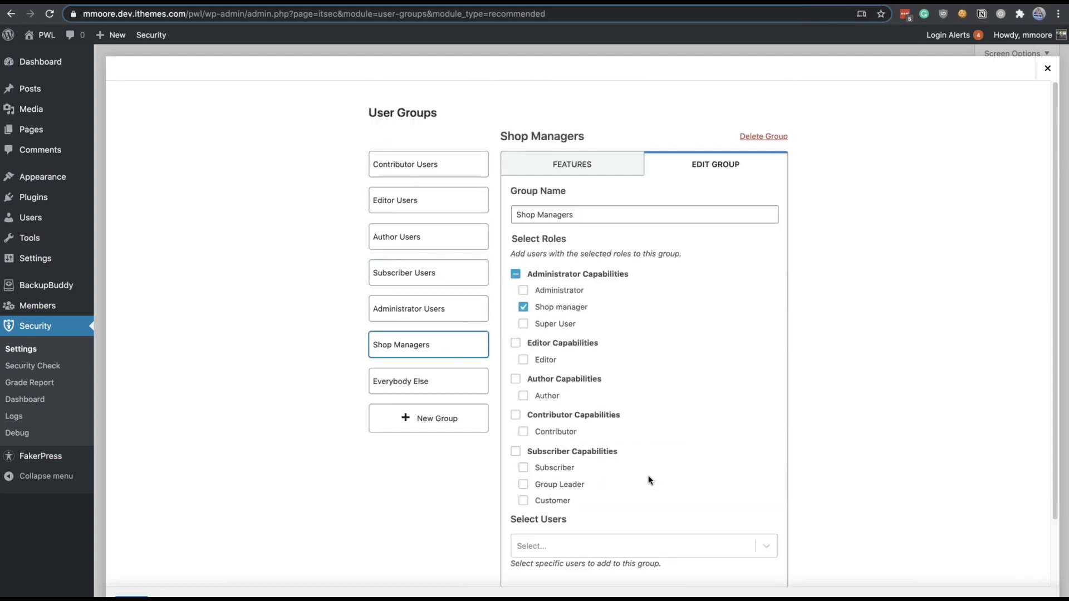
# Step: Turn on Force Two Factor and Activity Monitoring for the Shop Managers group
pyautogui.click(557, 175)
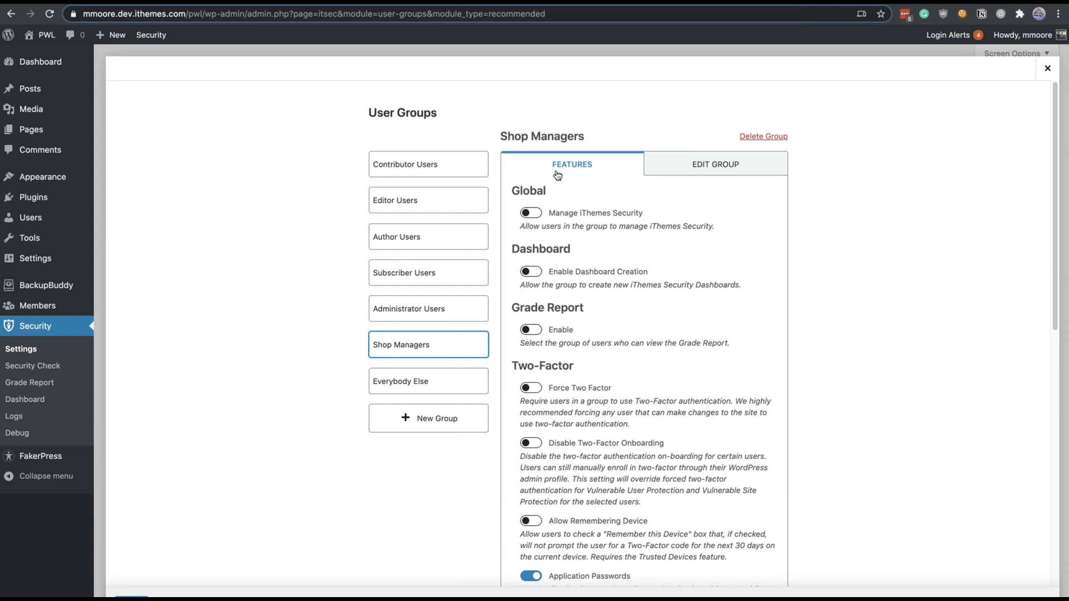
pyautogui.click(558, 176)
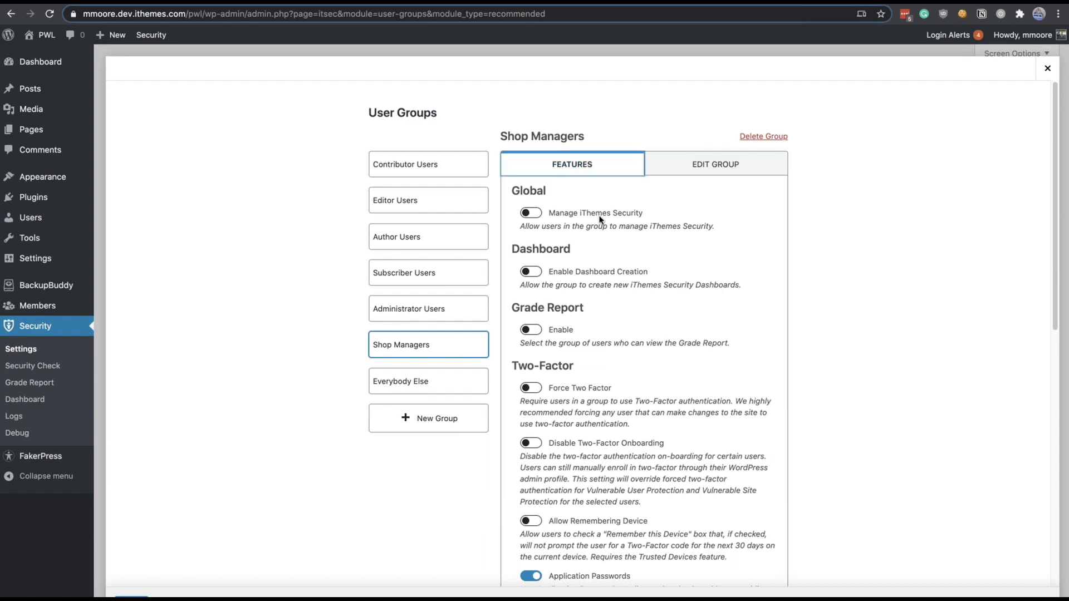
pyautogui.scroll(-1, 600, 220)
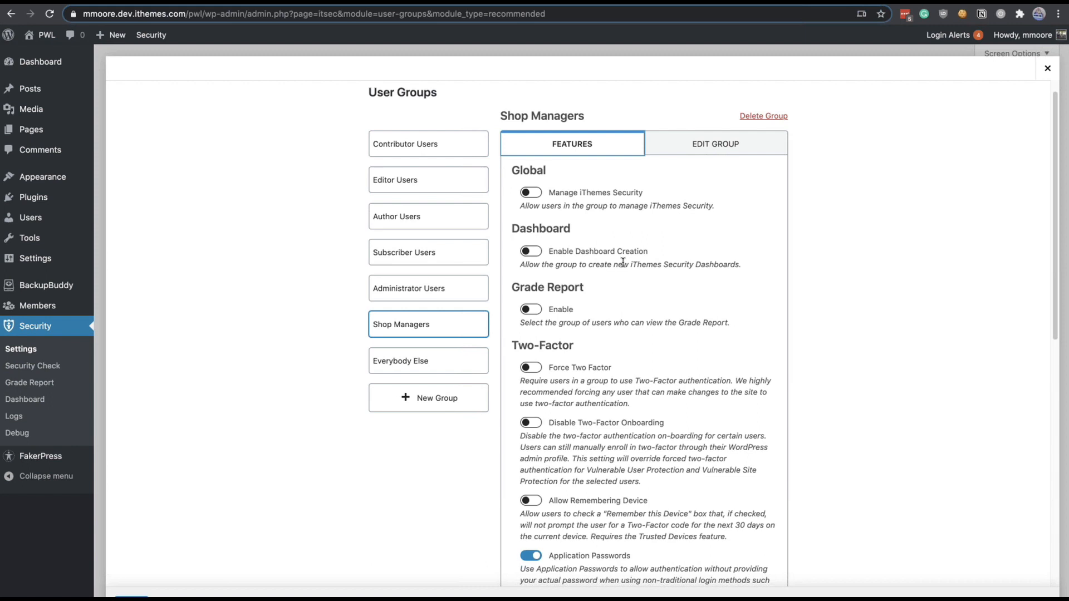
pyautogui.scroll(-4, 606, 239)
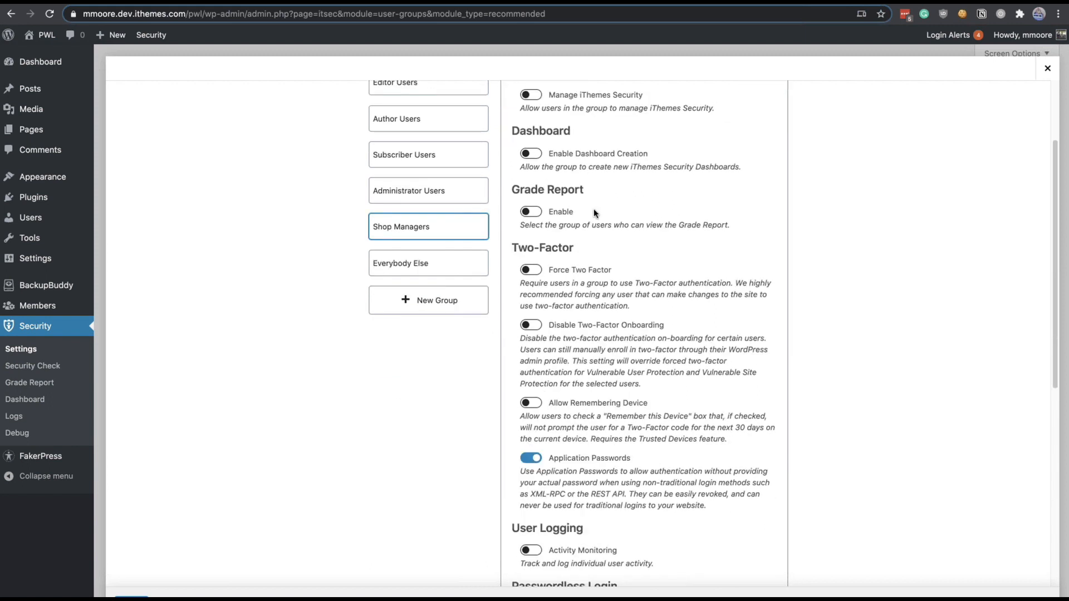
pyautogui.click(550, 273)
pyautogui.scroll(-2, 540, 275)
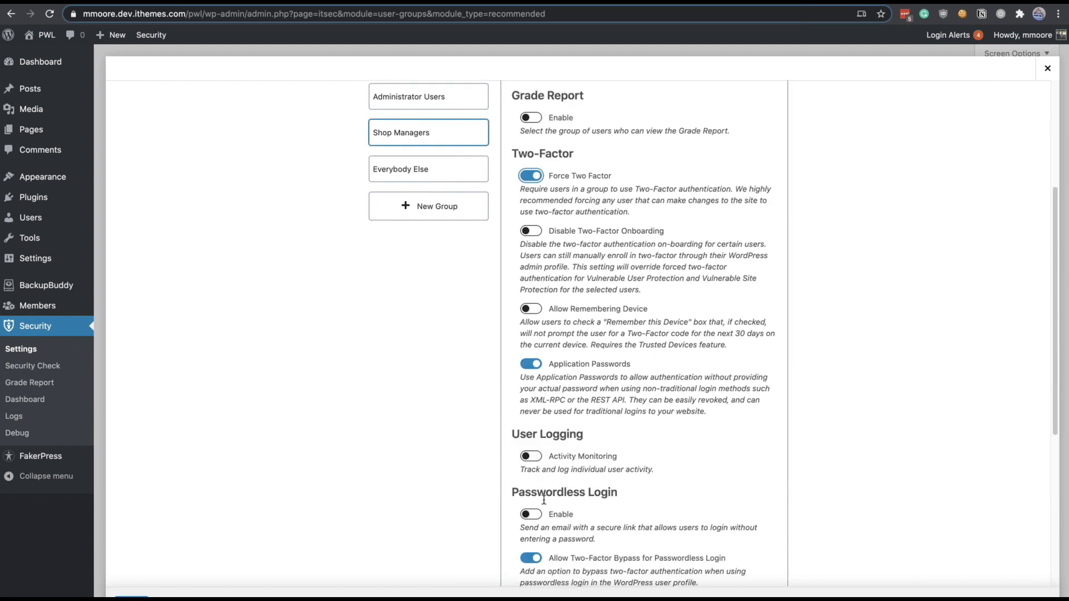
pyautogui.click(531, 456)
pyautogui.scroll(-2, 532, 457)
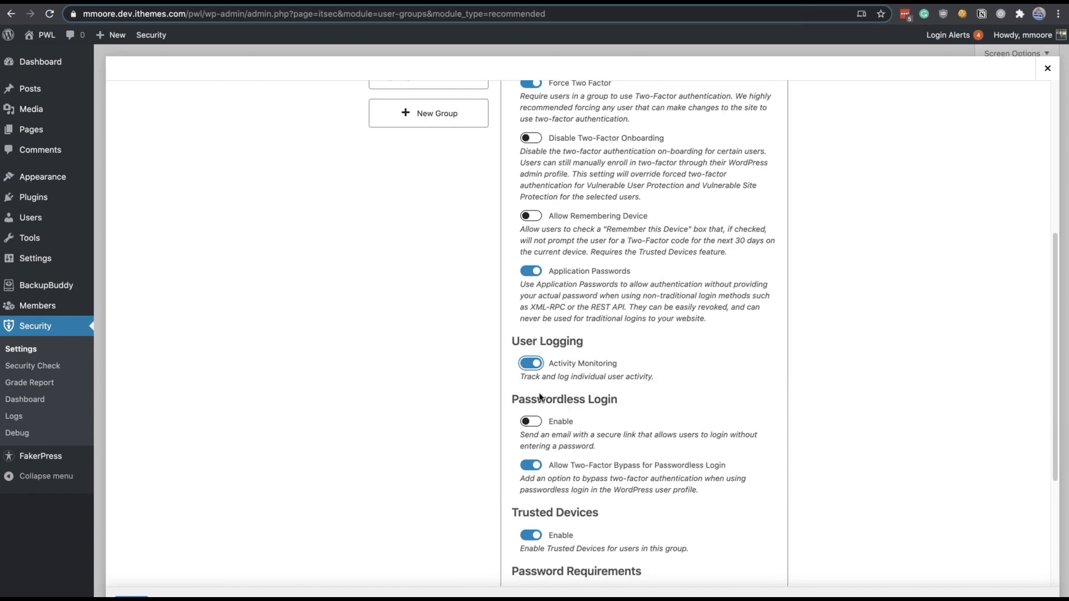
# Step: Enable Passwordless Login and Require Strong Passwords for the Shop Managers group, and save its features
pyautogui.click(529, 424)
pyautogui.scroll(-2, 527, 426)
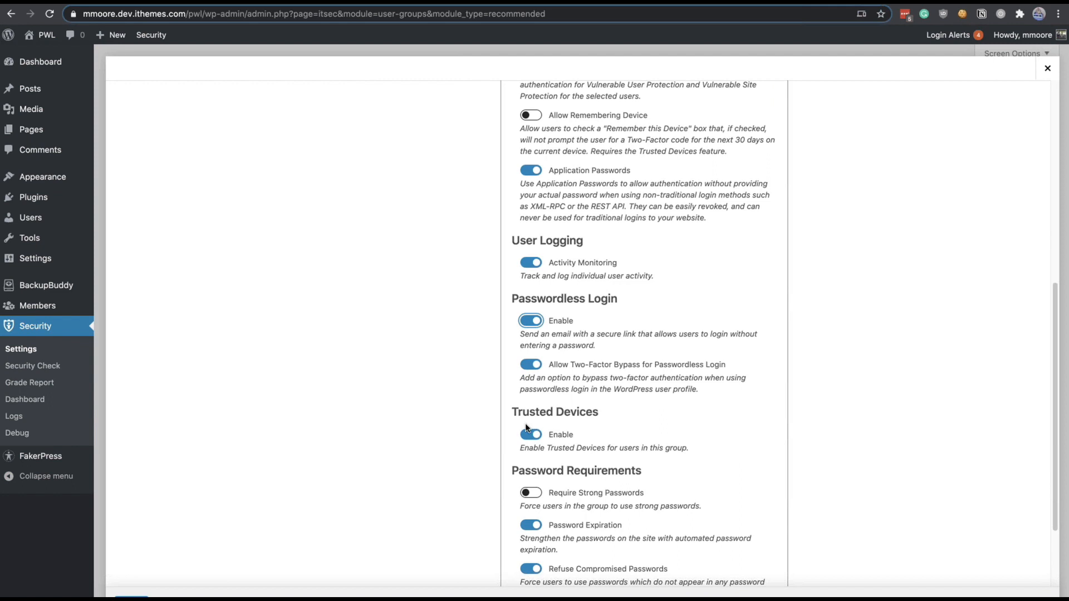
pyautogui.scroll(-2, 526, 427)
pyautogui.click(537, 387)
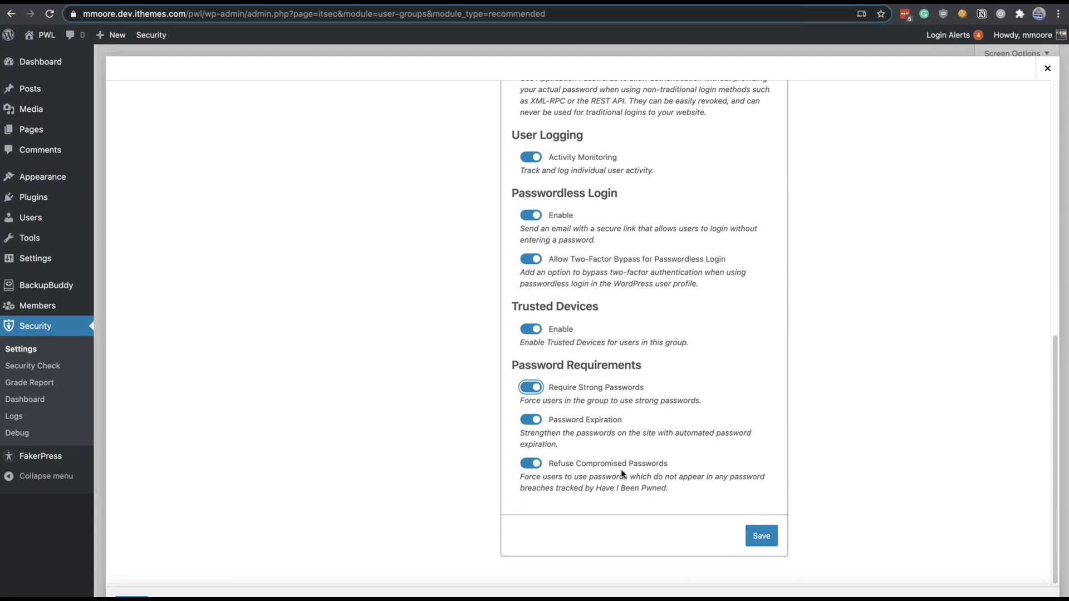
pyautogui.click(757, 535)
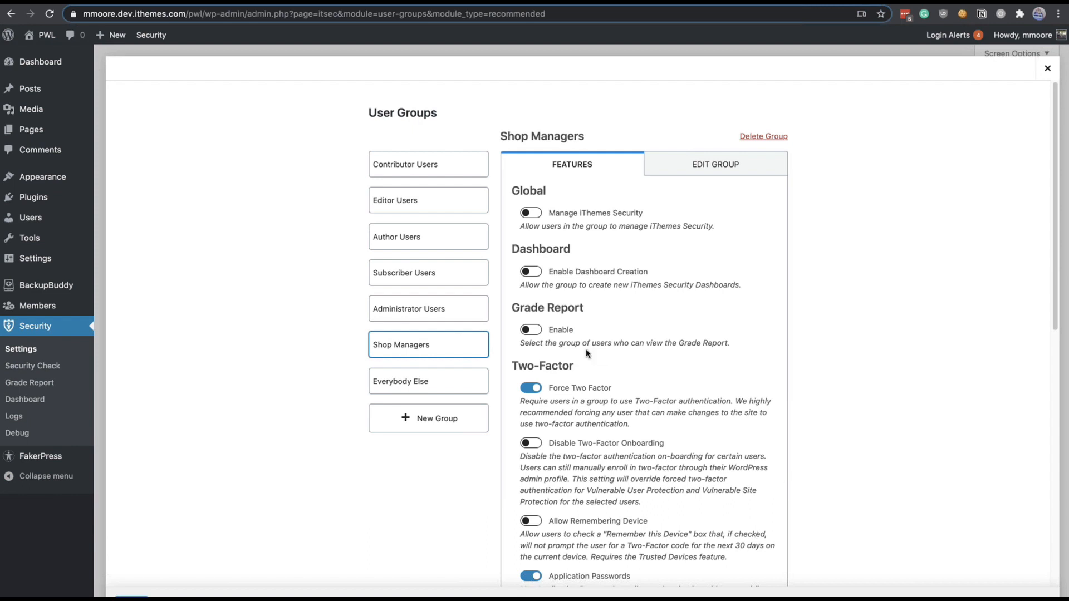
# Step: Check the roles assigned to the Subscriber Users group and return to its feature settings
pyautogui.click(452, 278)
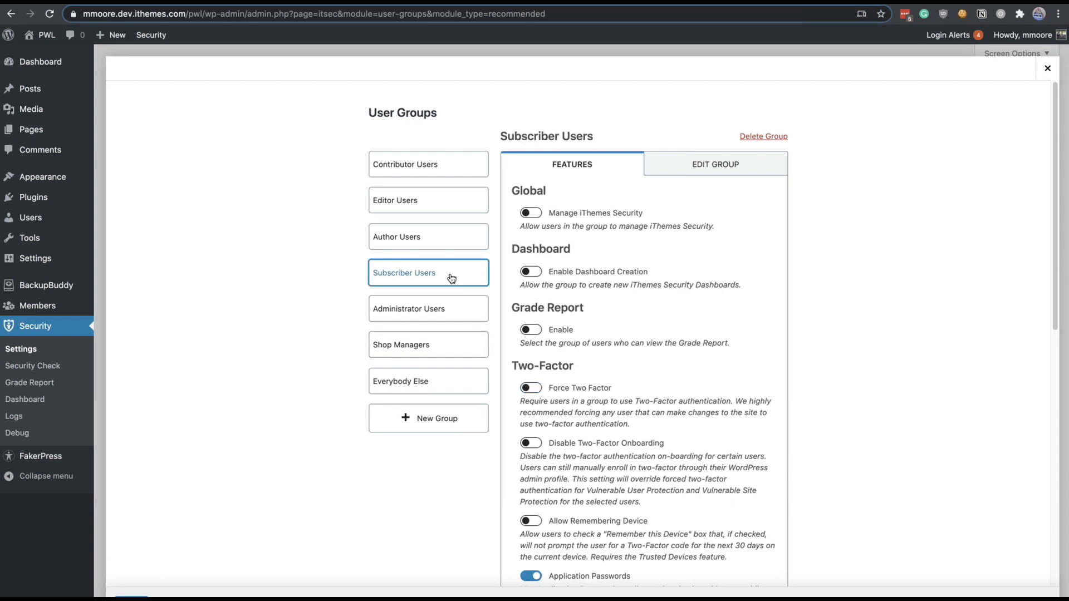
pyautogui.click(719, 164)
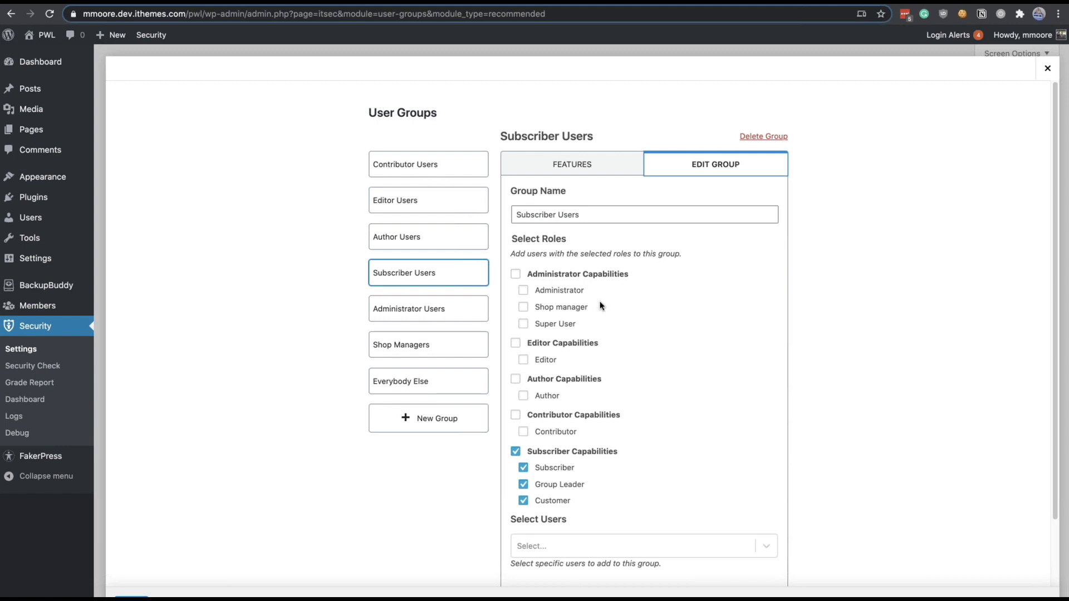
pyautogui.click(587, 174)
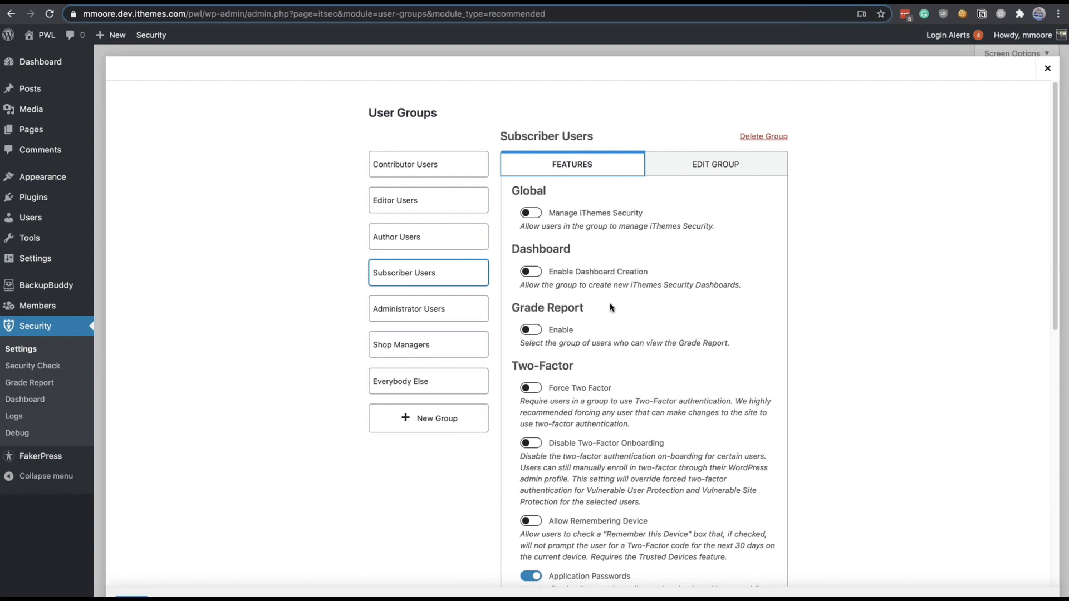
# Step: Turn on Disable Two-Factor Onboarding for the Subscriber Users group
pyautogui.scroll(-2, 610, 307)
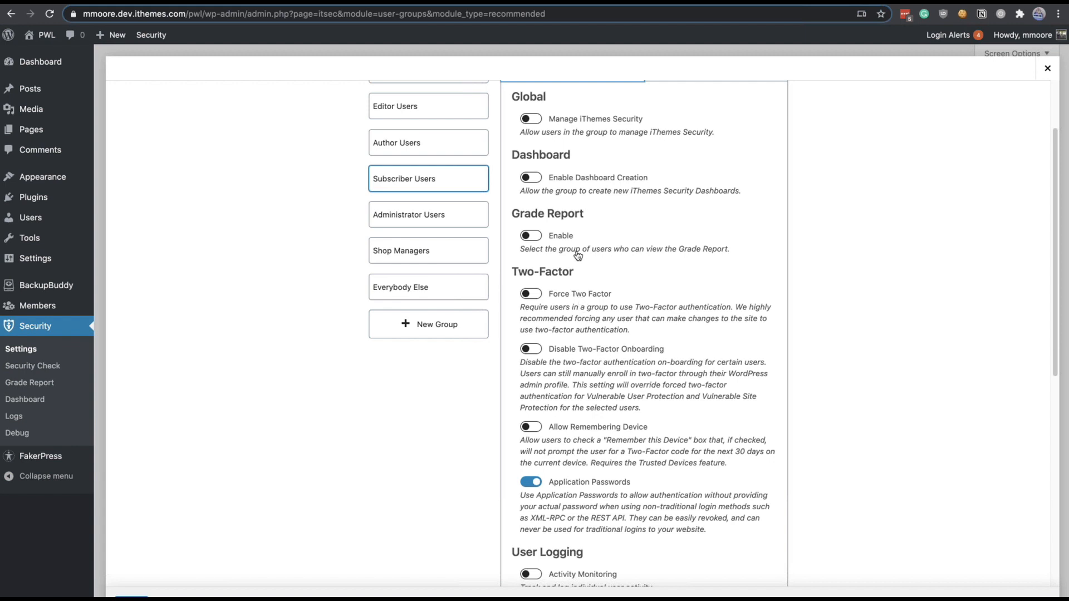
pyautogui.click(531, 349)
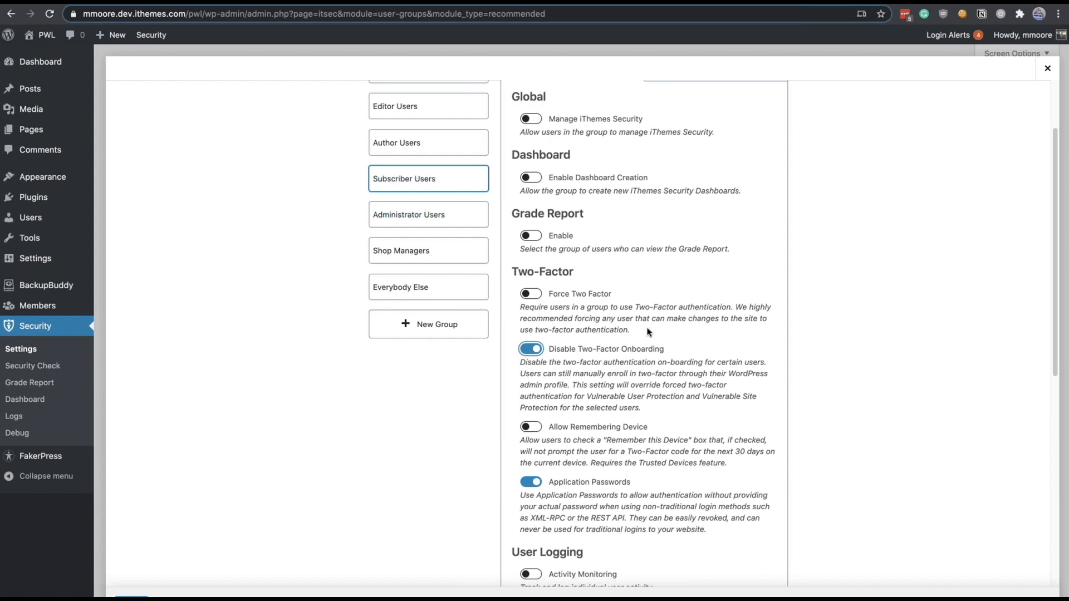
# Step: Turn off Trusted Devices and Password Expiration for the Subscriber Users group, and save its features
pyautogui.scroll(-3, 647, 332)
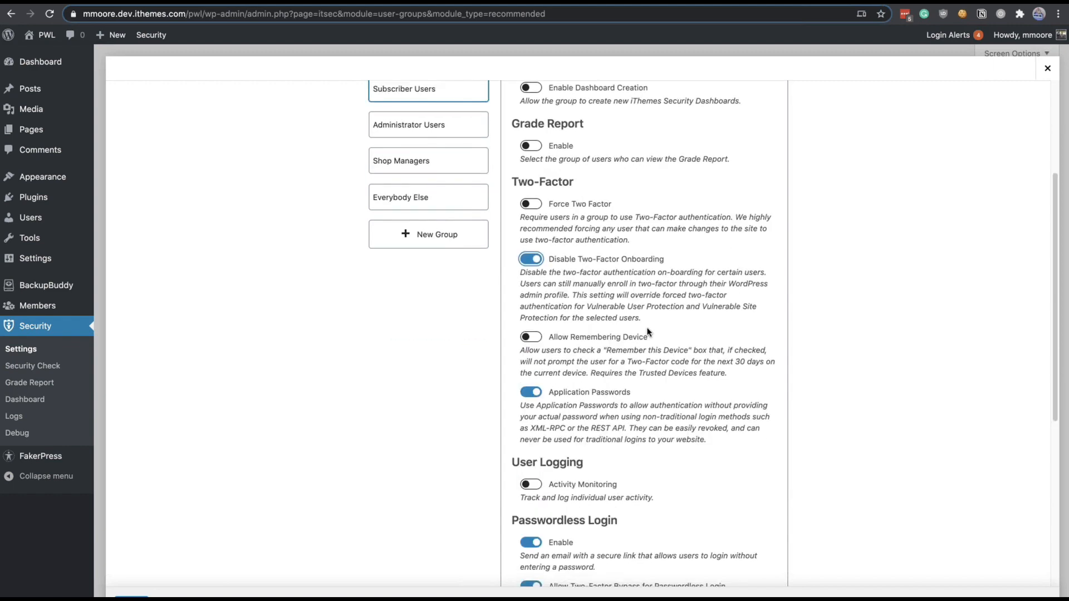
pyautogui.scroll(-3, 648, 332)
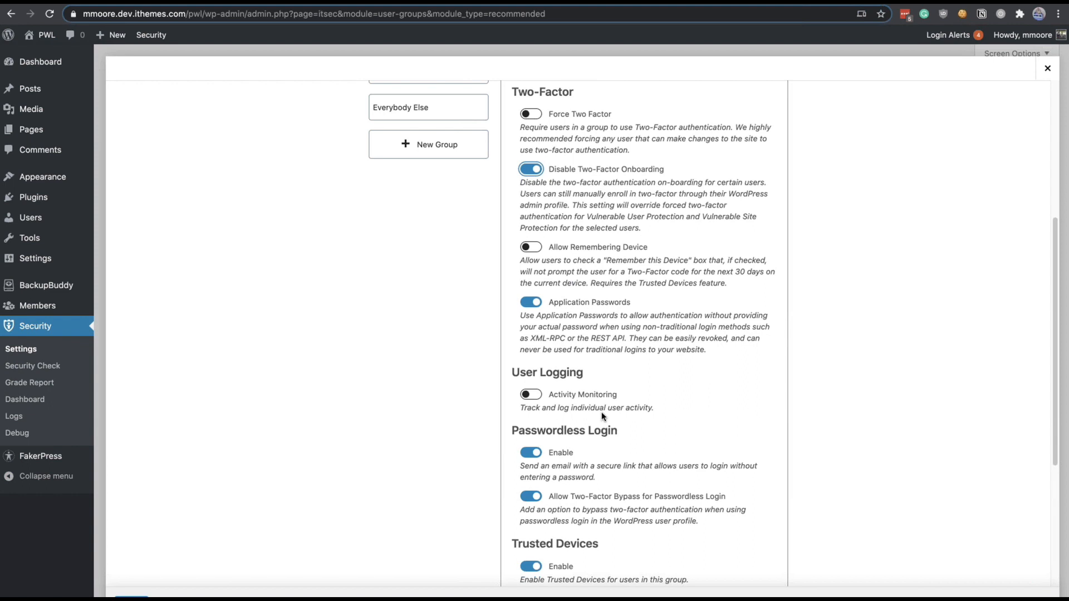
pyautogui.scroll(-3, 602, 416)
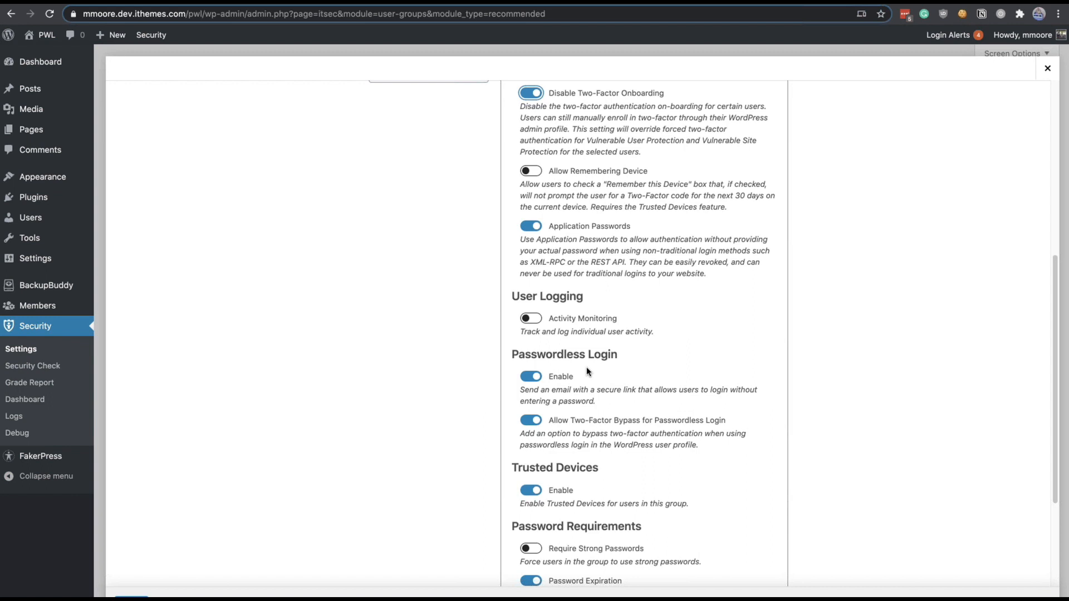
pyautogui.scroll(-3, 587, 367)
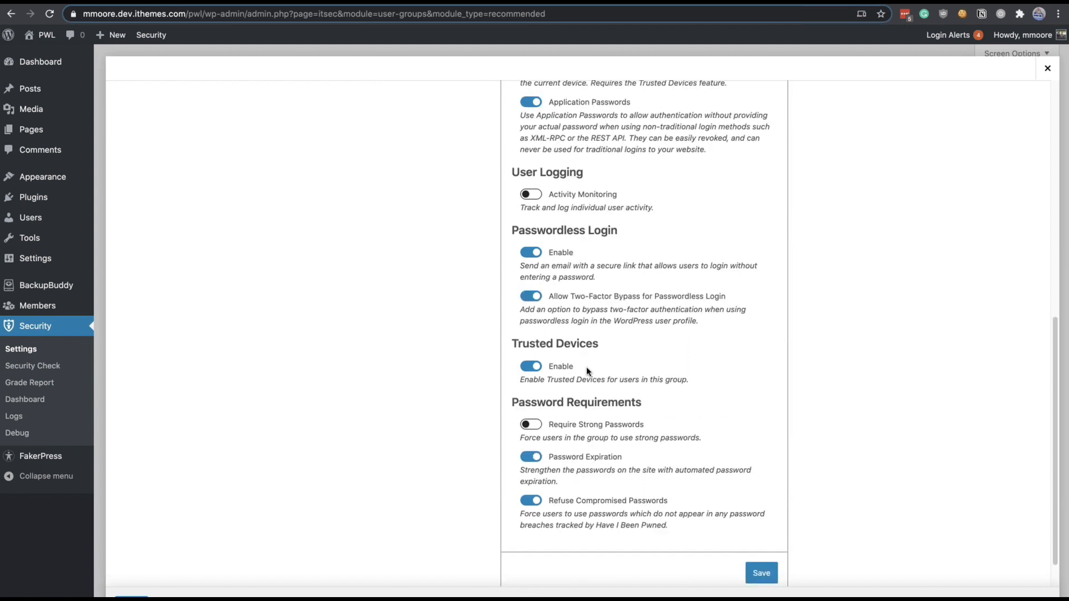
pyautogui.click(539, 372)
pyautogui.press('Tab')
pyautogui.press('Tab')
pyautogui.press('space')
pyautogui.moveTo(690, 501); pyautogui.dragTo(558, 496)
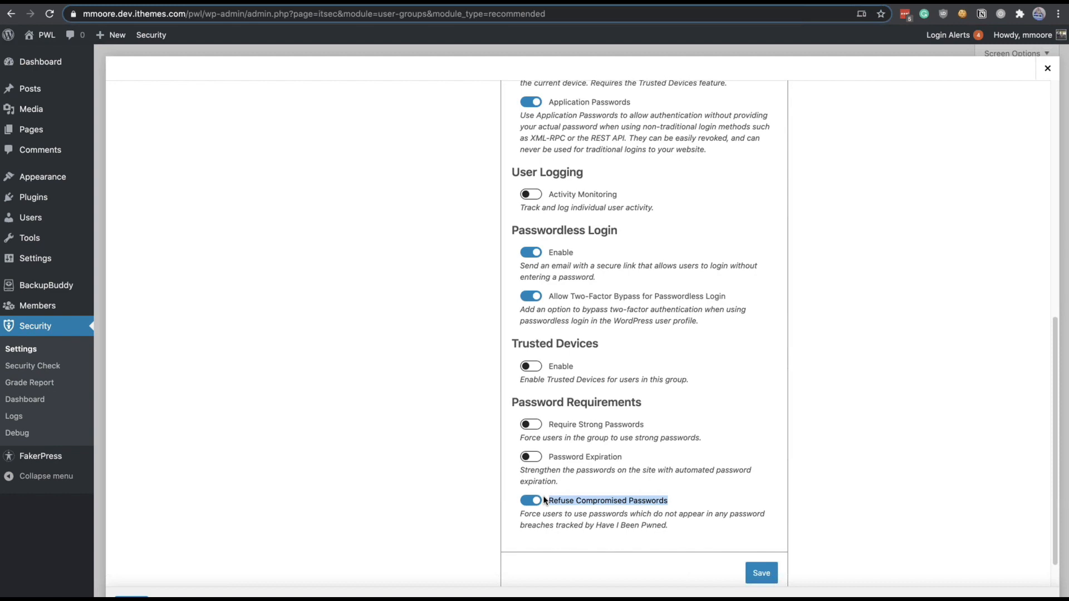
pyautogui.click(763, 574)
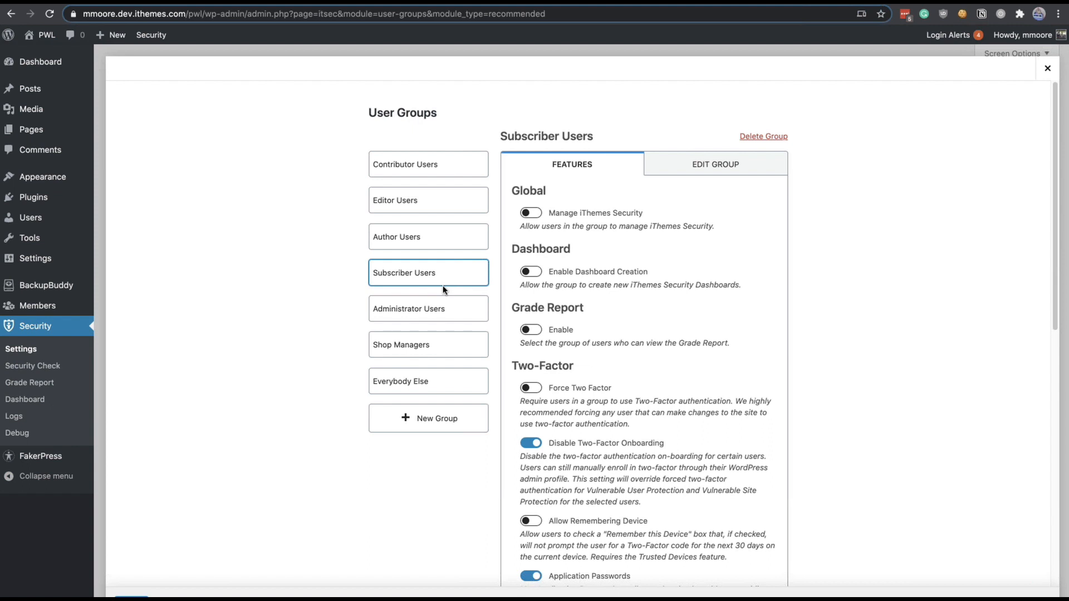
# Step: Create a new user group named Client that includes only the Super User role
pyautogui.click(743, 170)
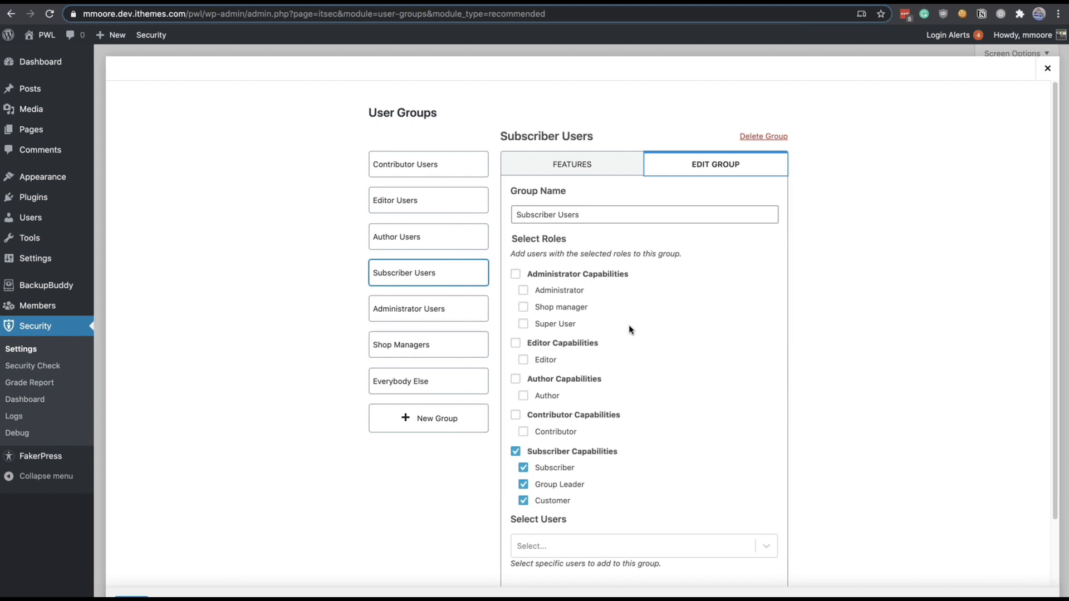
pyautogui.click(407, 417)
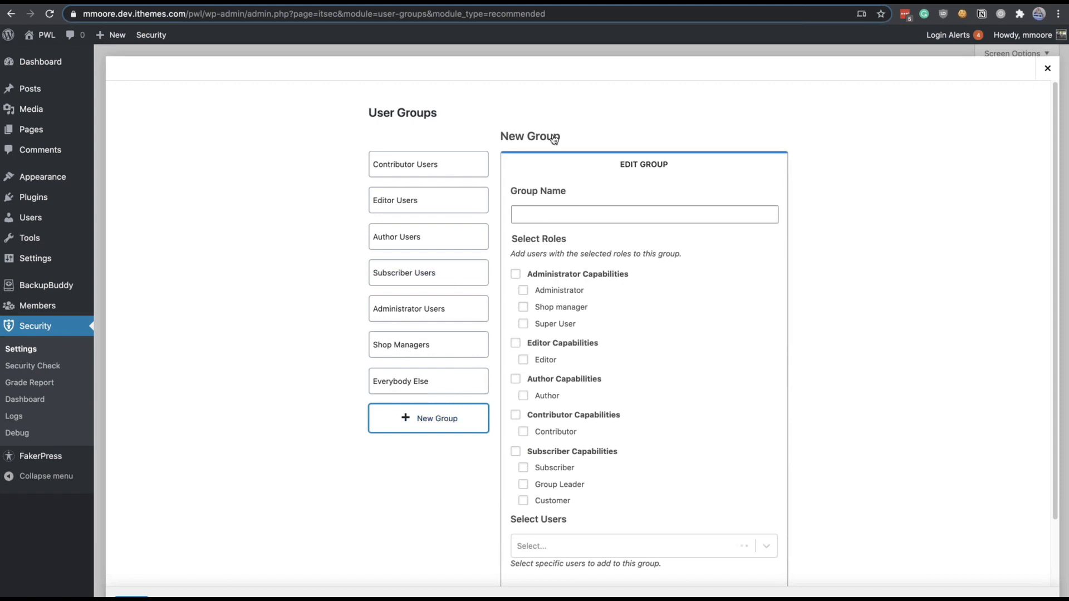
pyautogui.click(580, 193)
pyautogui.write('Cli')
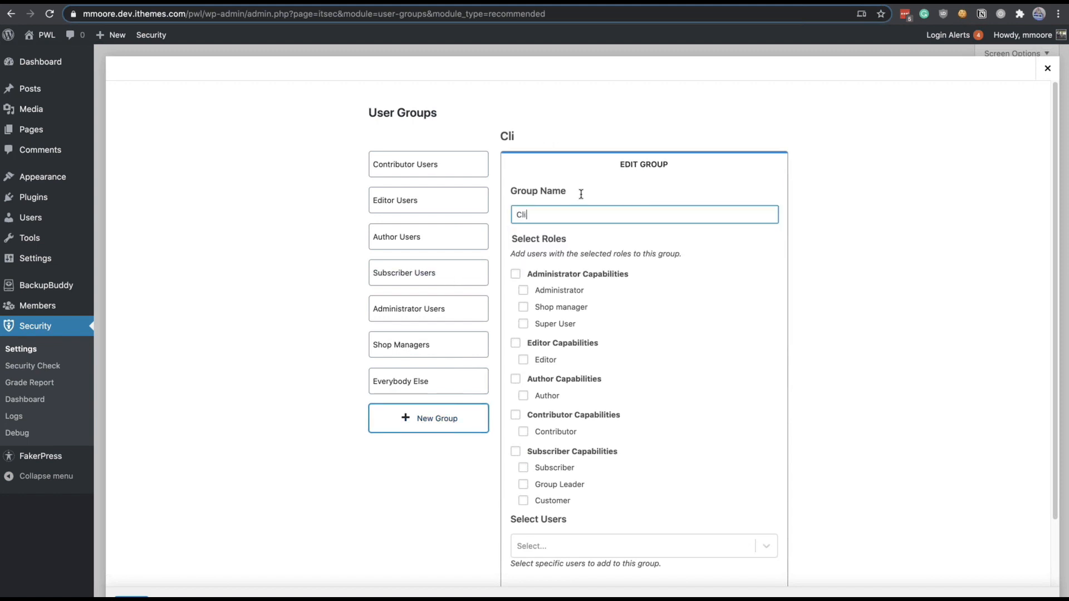
pyautogui.write('ent')
pyautogui.click(559, 322)
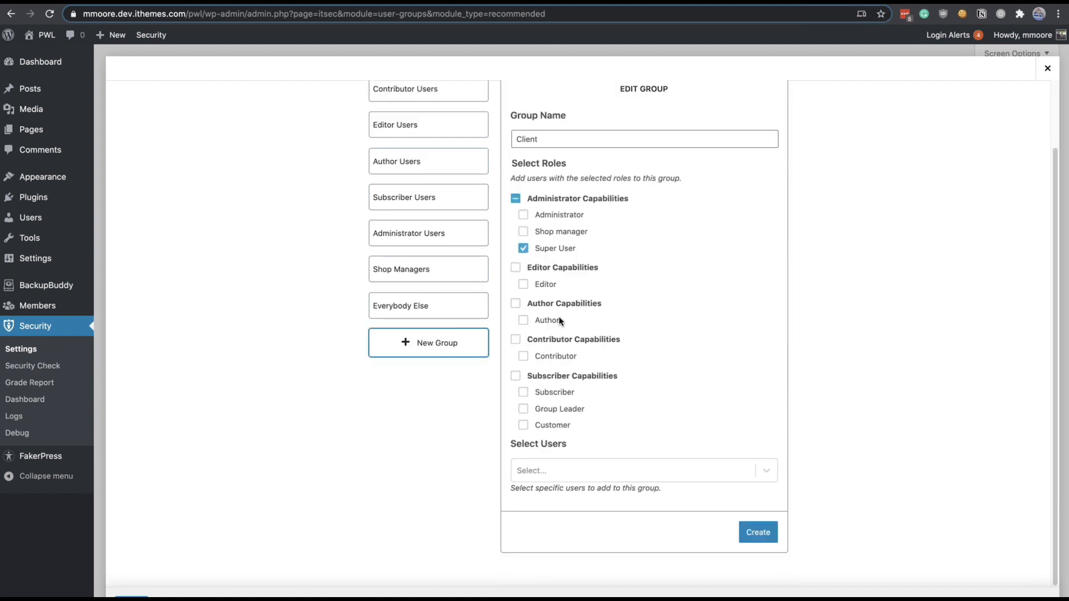
pyautogui.click(755, 537)
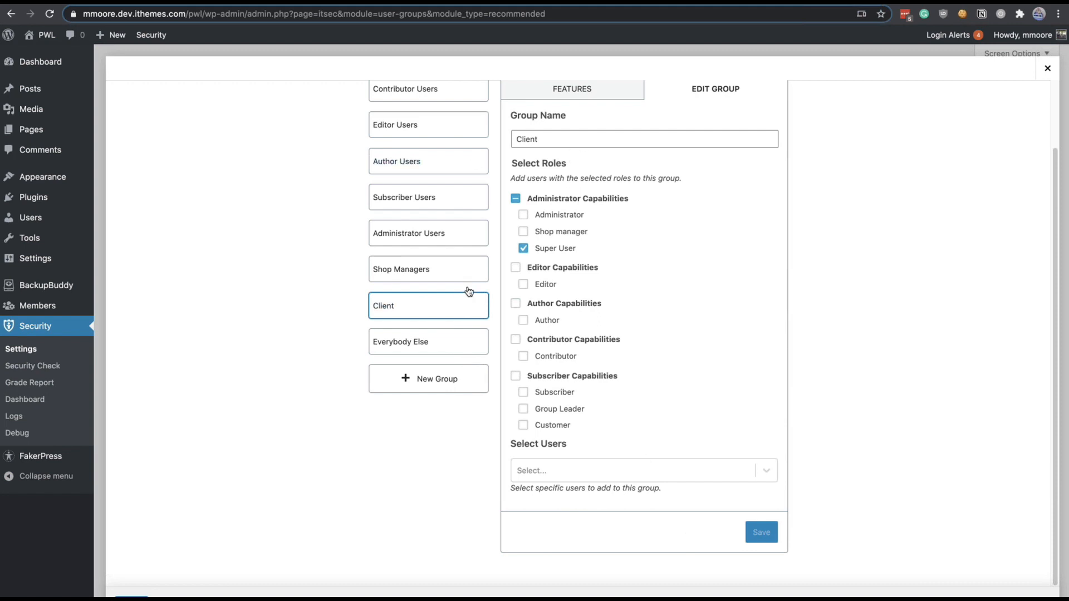
# Step: Check the feature settings of the Client group and close the user group settings
pyautogui.click(546, 99)
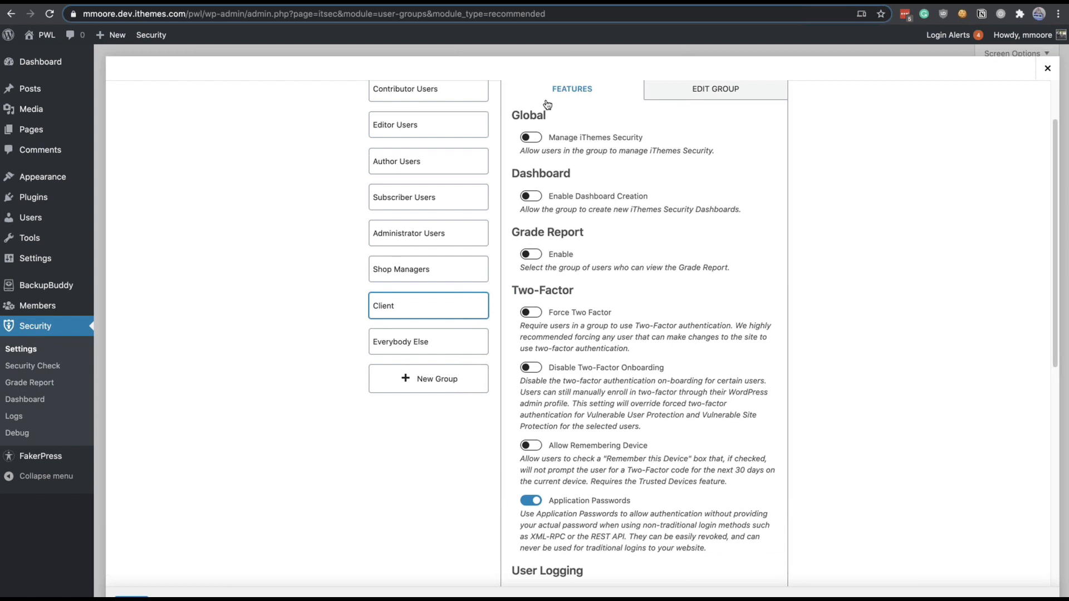
pyautogui.scroll(1, 548, 105)
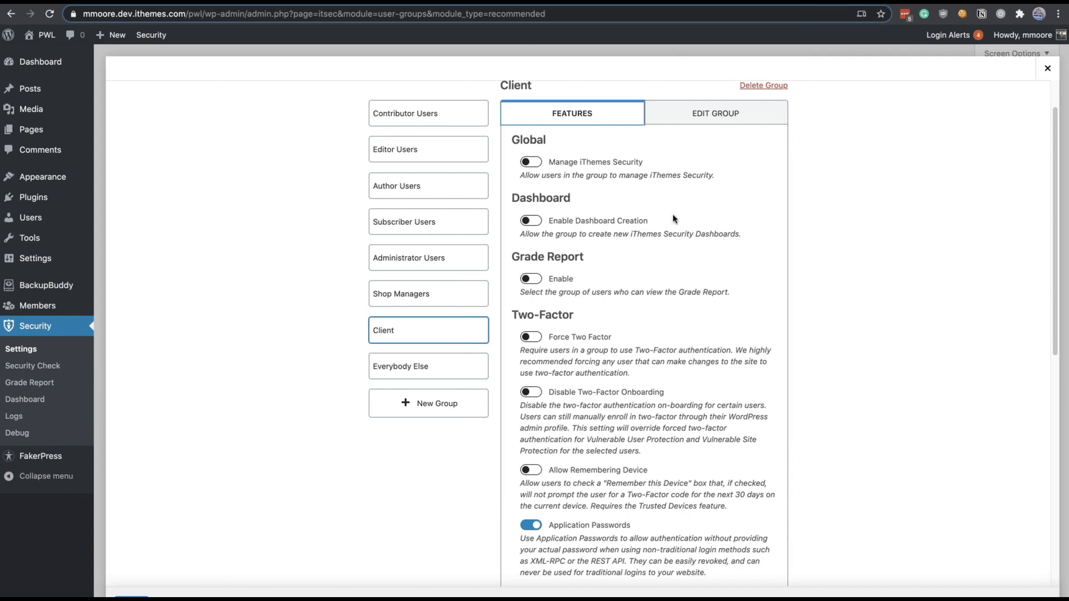
pyautogui.click(1039, 71)
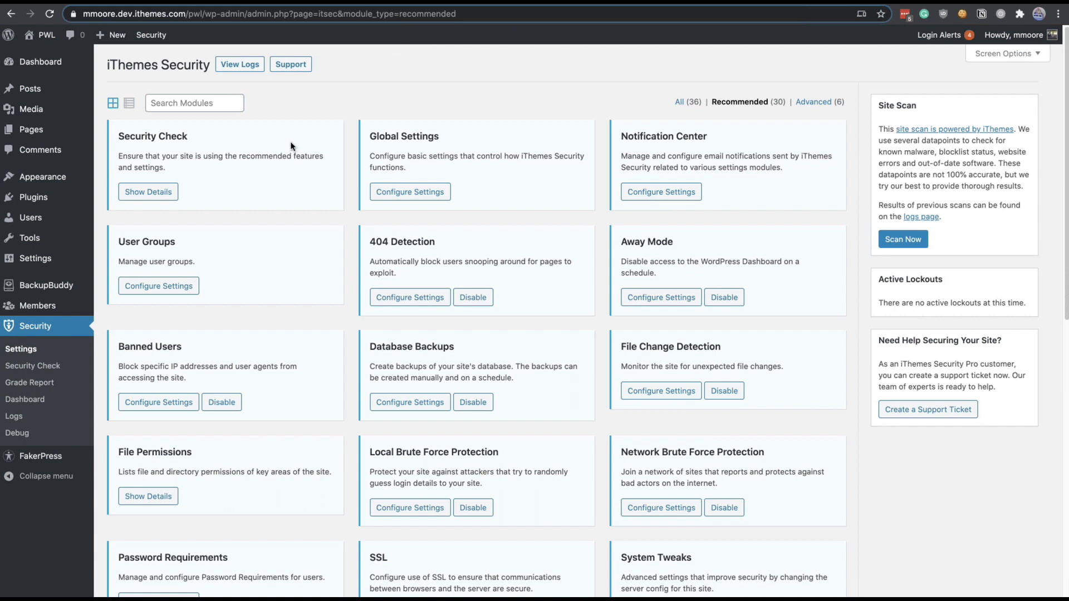
# Step: Create a new security dashboard from scratch named Super User
pyautogui.click(25, 400)
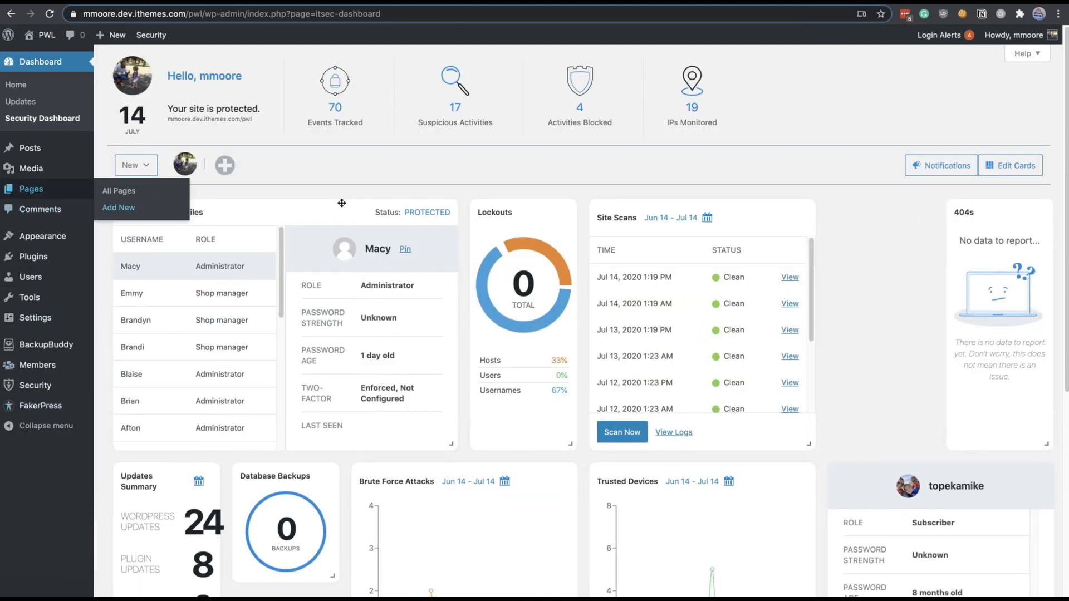
pyautogui.click(153, 174)
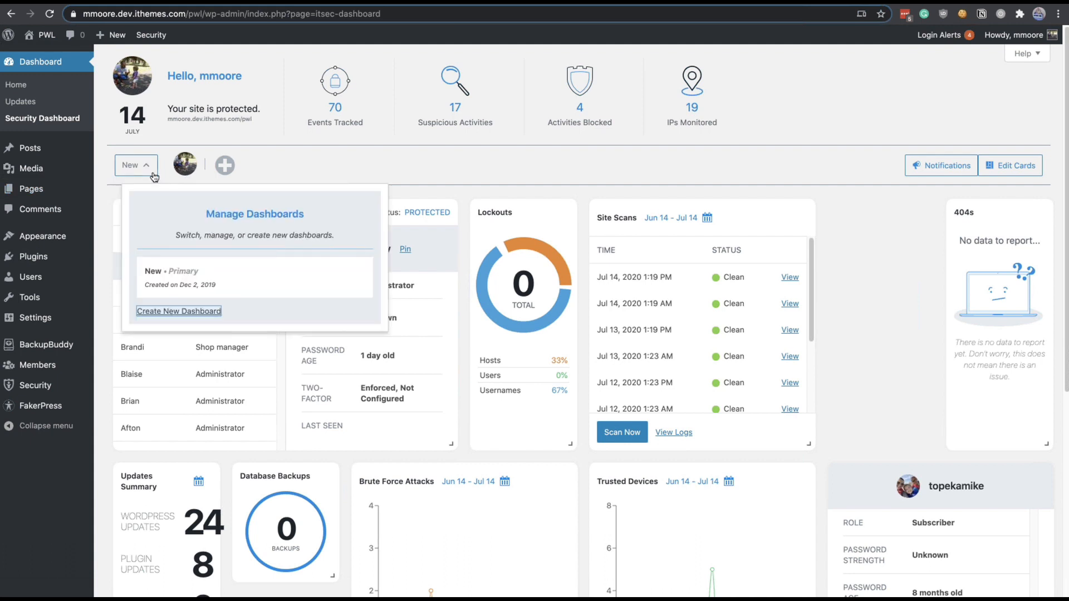
pyautogui.click(177, 310)
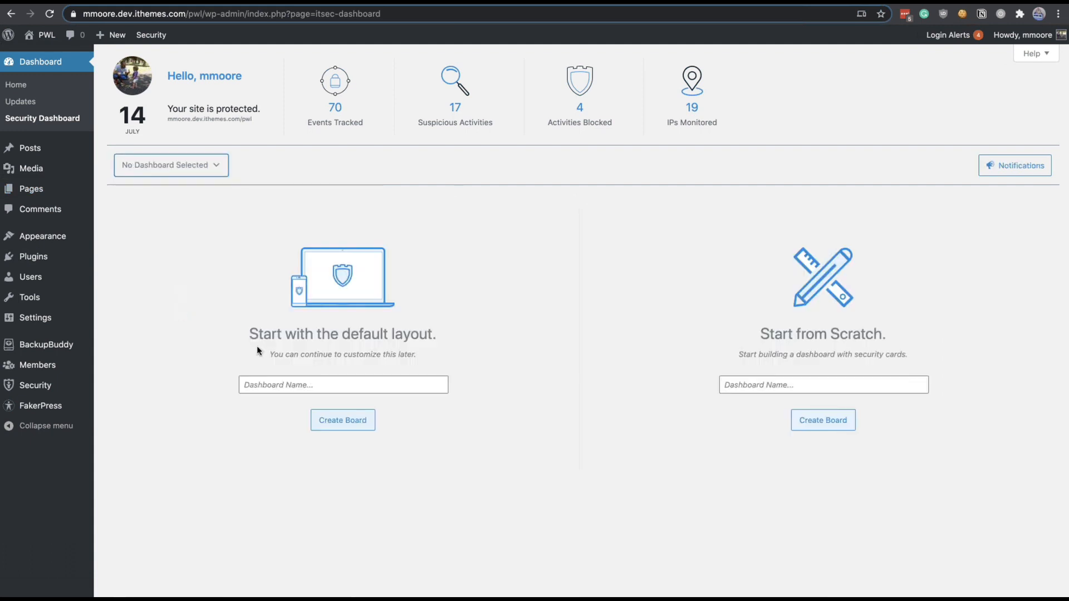
pyautogui.click(293, 385)
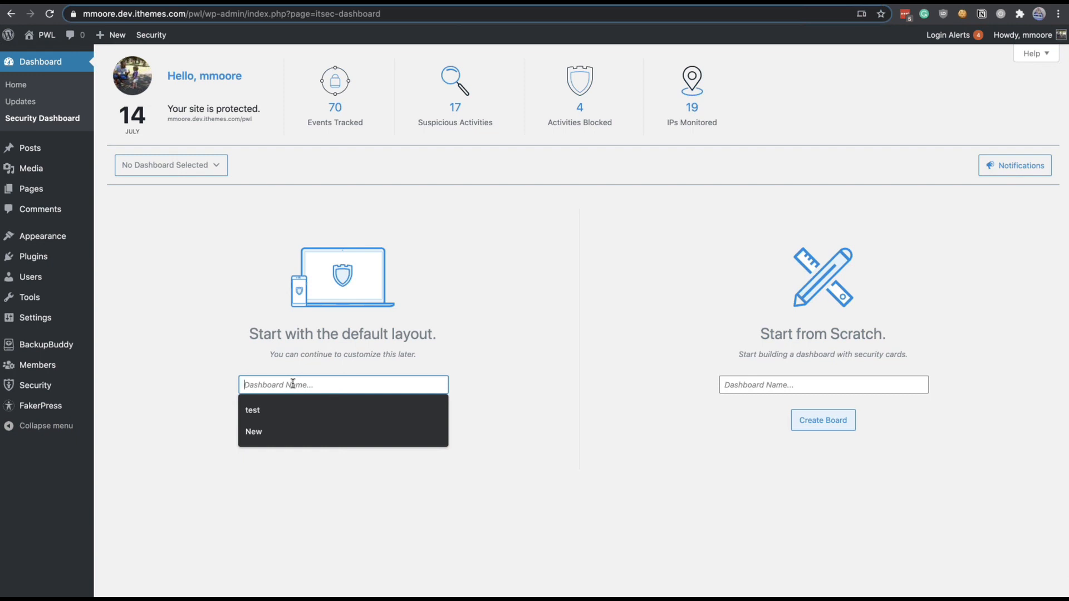
pyautogui.click(867, 386)
pyautogui.write('S')
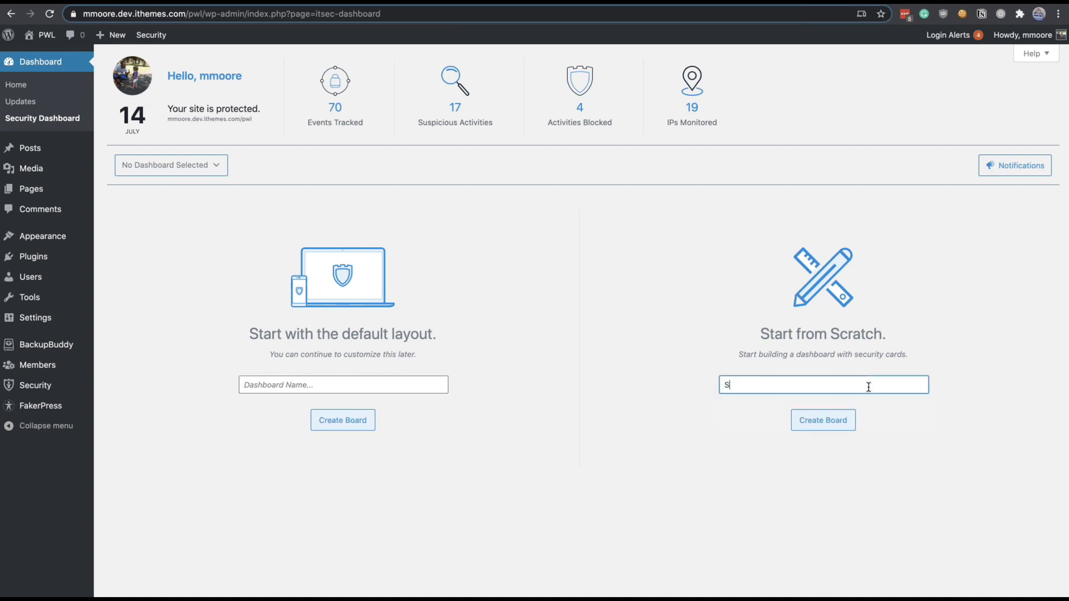
pyautogui.write('uepr')
pyautogui.press('BackSpace')
pyautogui.press('BackSpace')
pyautogui.write('er User')
pyautogui.click(839, 423)
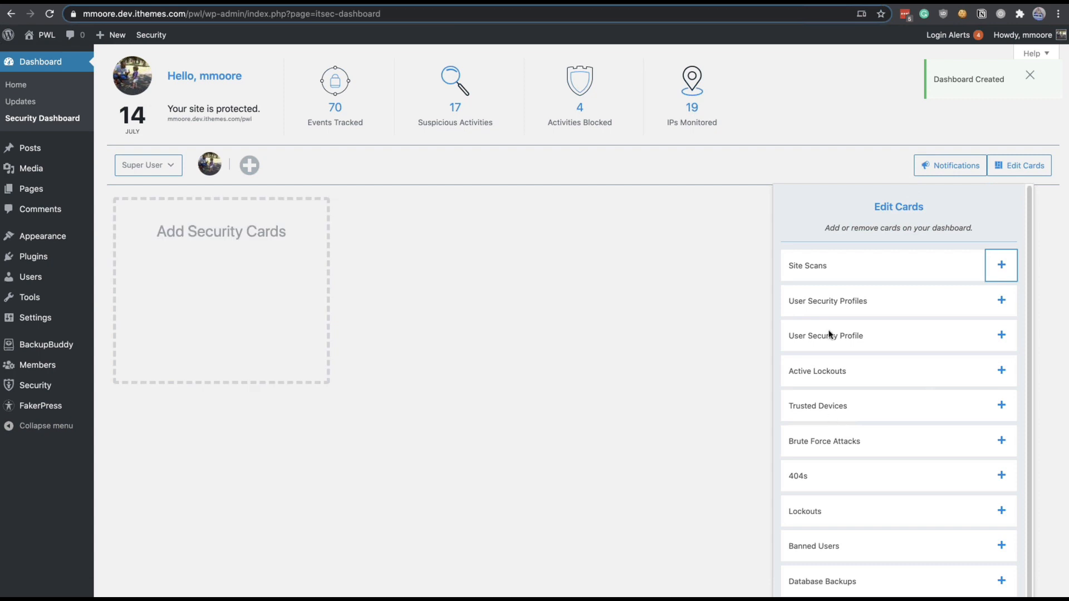
# Step: Add the Lockouts and Brute Force Attacks cards to the Super User dashboard
pyautogui.scroll(-1, 829, 304)
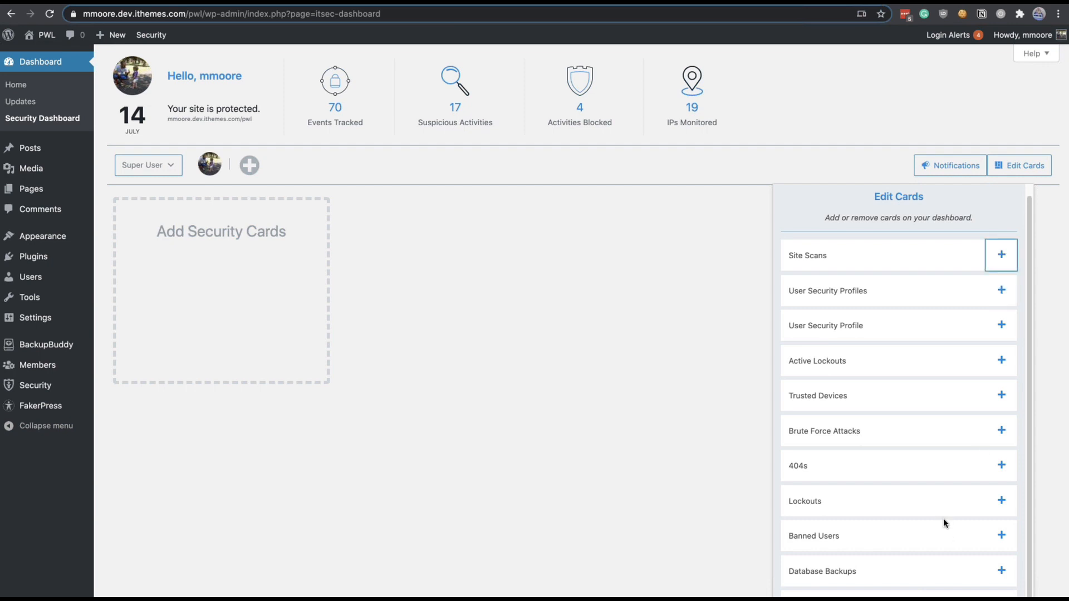
pyautogui.click(986, 503)
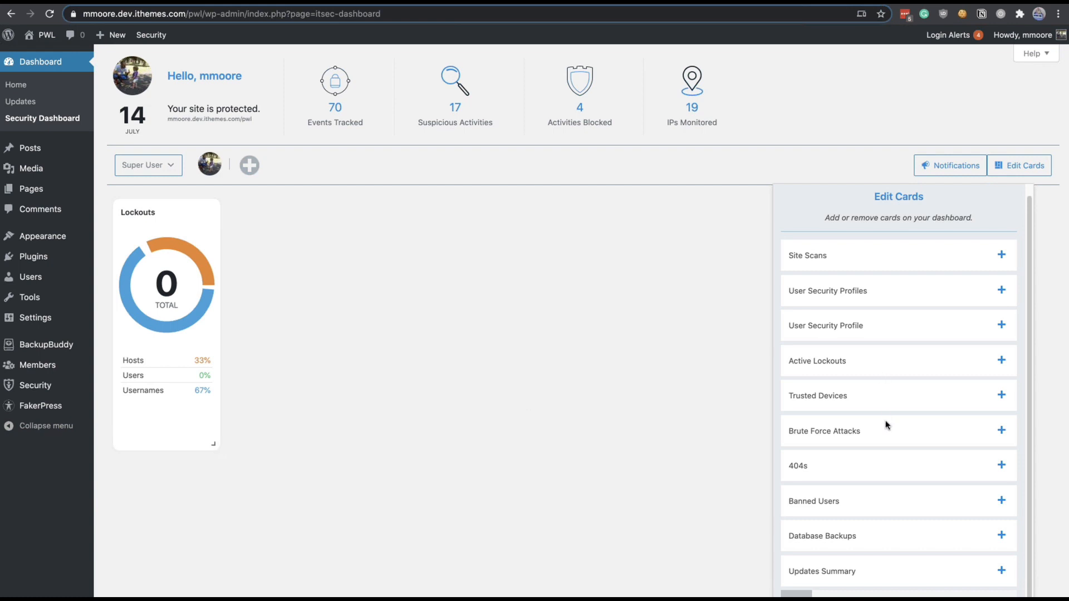
pyautogui.click(1001, 430)
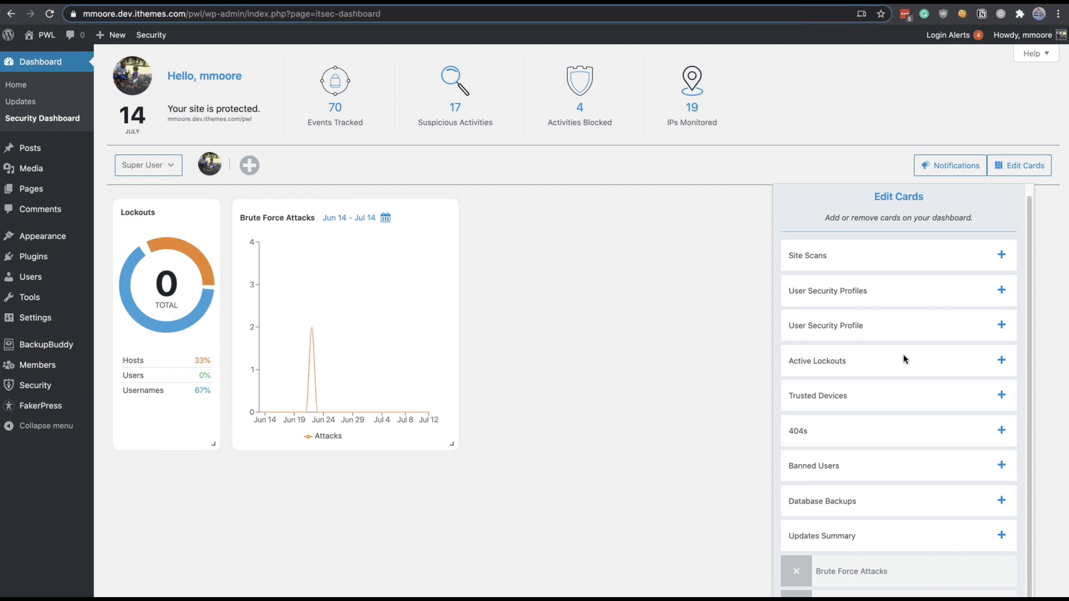
# Step: Add a User Security Profile card to the dashboard and set it to monitor the Client user
pyautogui.click(1001, 325)
pyautogui.click(620, 281)
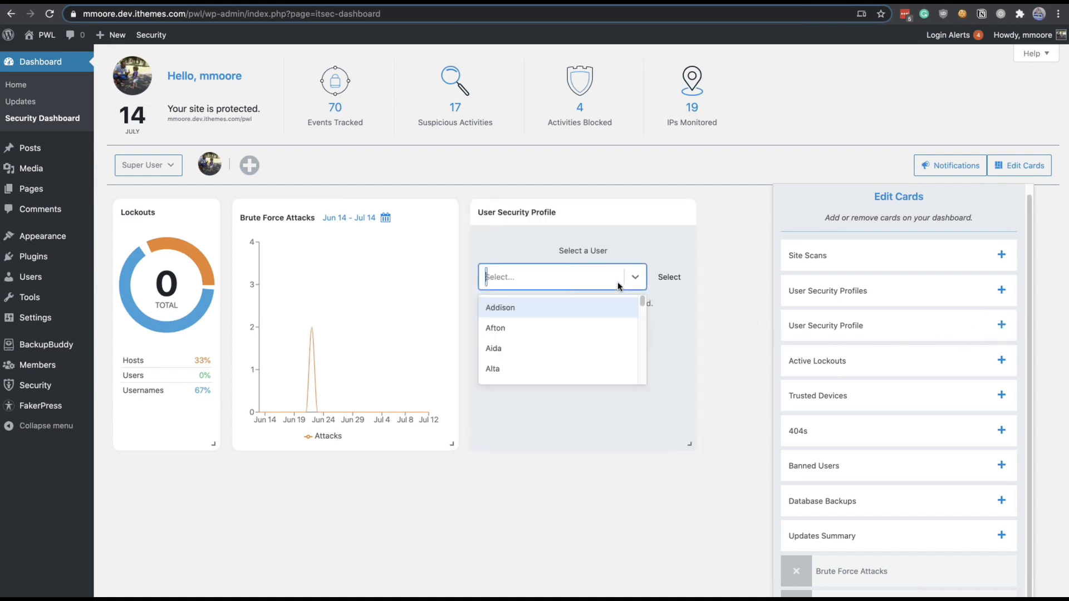
pyautogui.write('client')
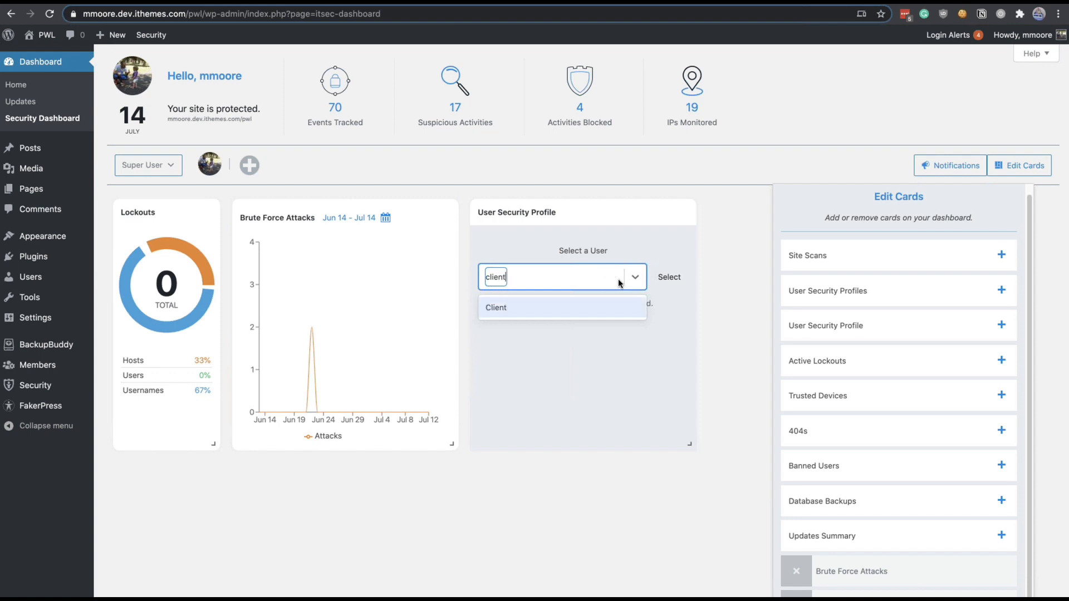
pyautogui.click(541, 321)
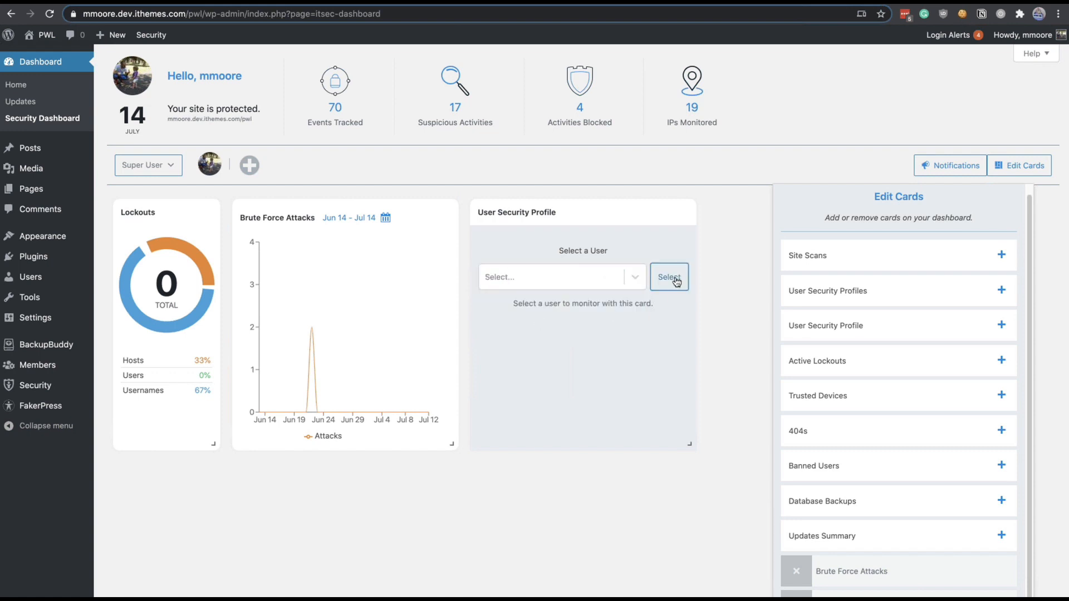
pyautogui.click(575, 286)
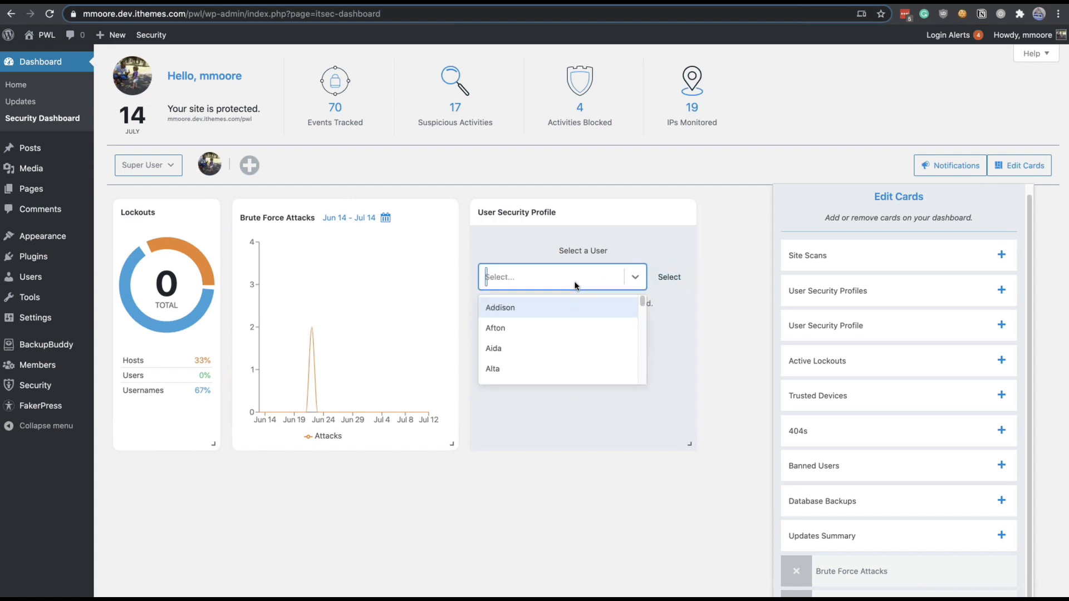
pyautogui.write('client')
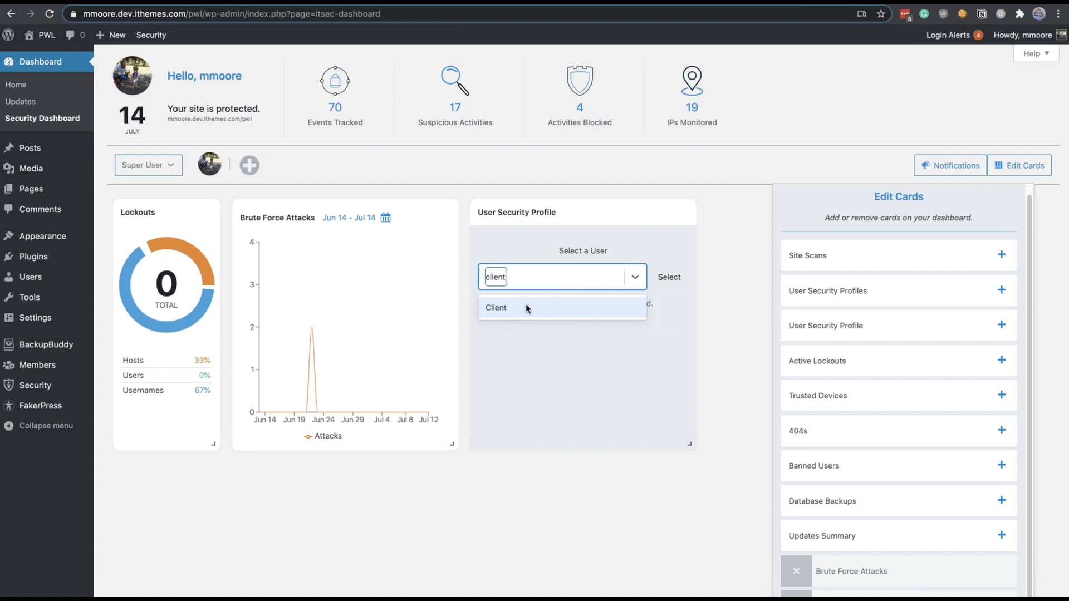
pyautogui.click(527, 308)
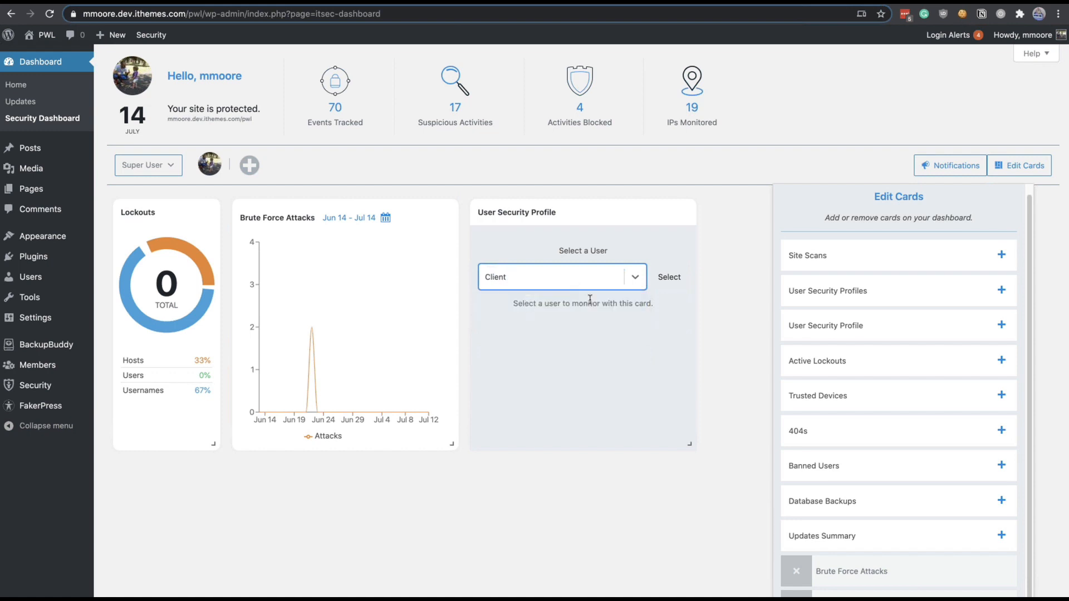
pyautogui.click(670, 279)
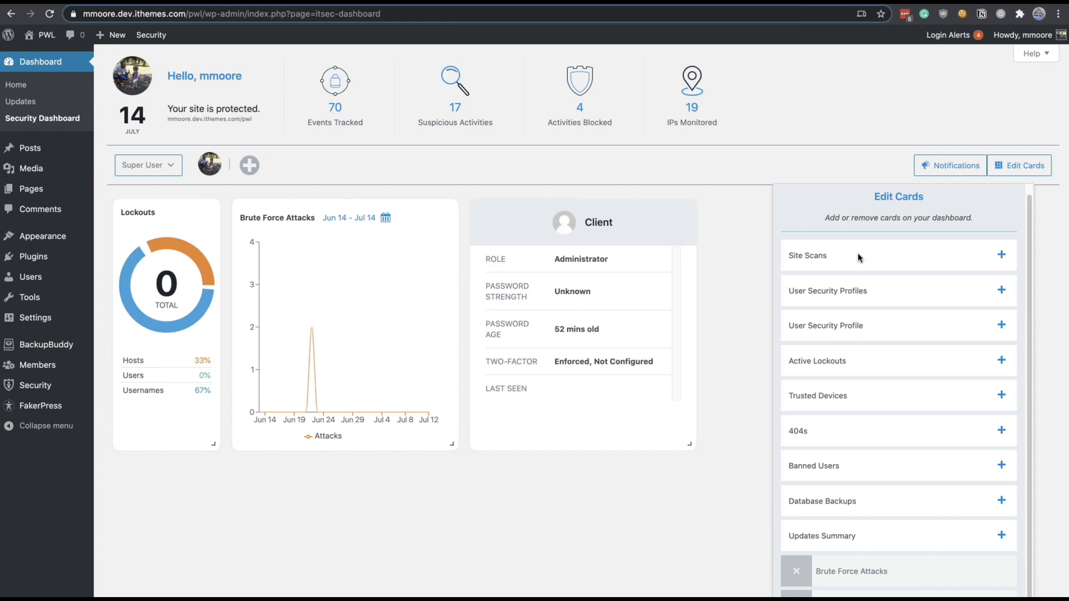
# Step: Add the Site Scans card to the dashboard and close the list of cards
pyautogui.click(996, 267)
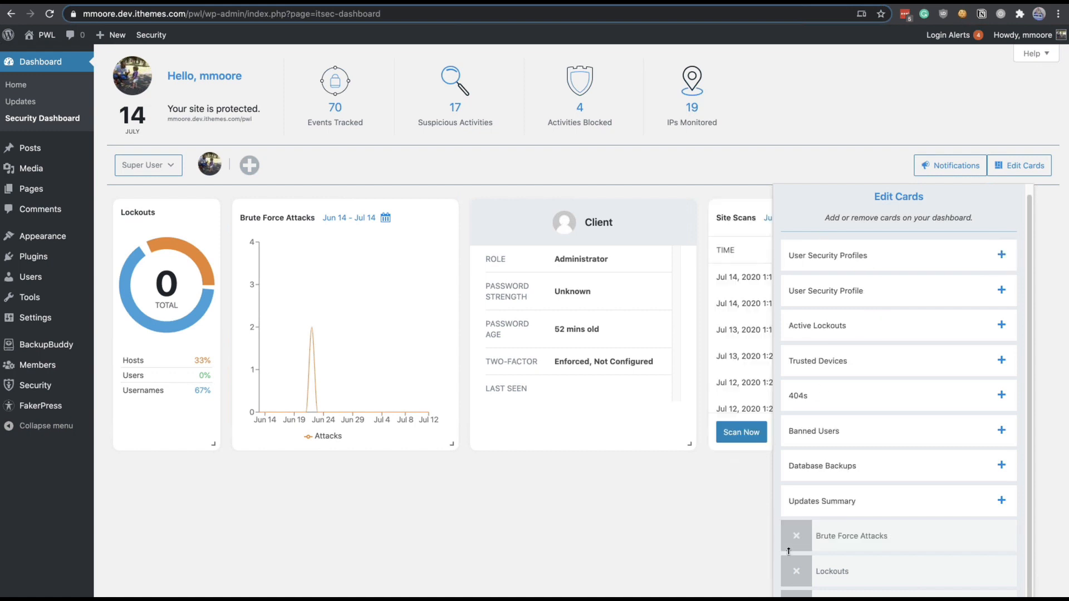
pyautogui.click(1024, 171)
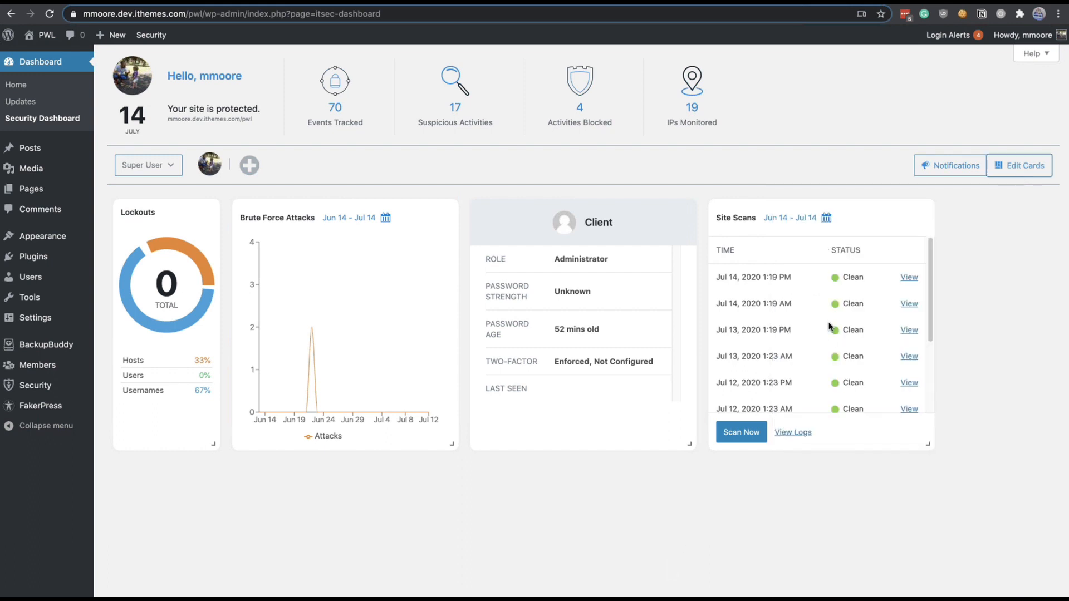
# Step: Try to enlarge the Site Scans card on the Super User dashboard
pyautogui.scroll(-3, 829, 326)
pyautogui.scroll(3, 829, 326)
pyautogui.scroll(-3, 837, 290)
pyautogui.scroll(3, 839, 292)
pyautogui.moveTo(927, 445); pyautogui.dragTo(1023, 509)
pyautogui.scroll(-2, 785, 286)
pyautogui.scroll(2, 786, 295)
# Step: Add the Updates Summary and Banned Users cards to the Super User dashboard and close the list of cards
pyautogui.click(1025, 168)
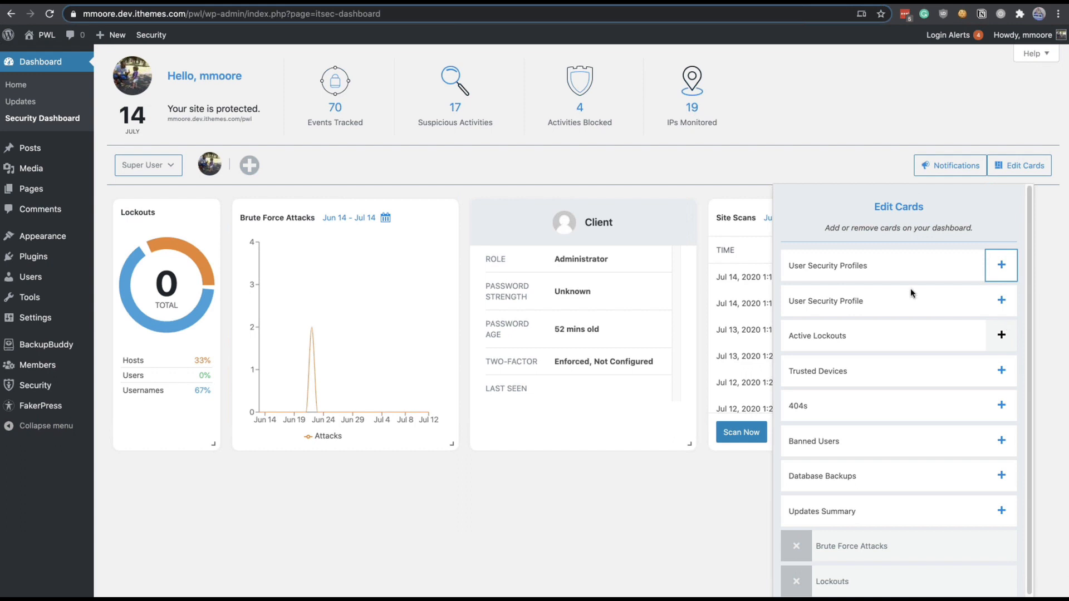
pyautogui.scroll(-1, 867, 388)
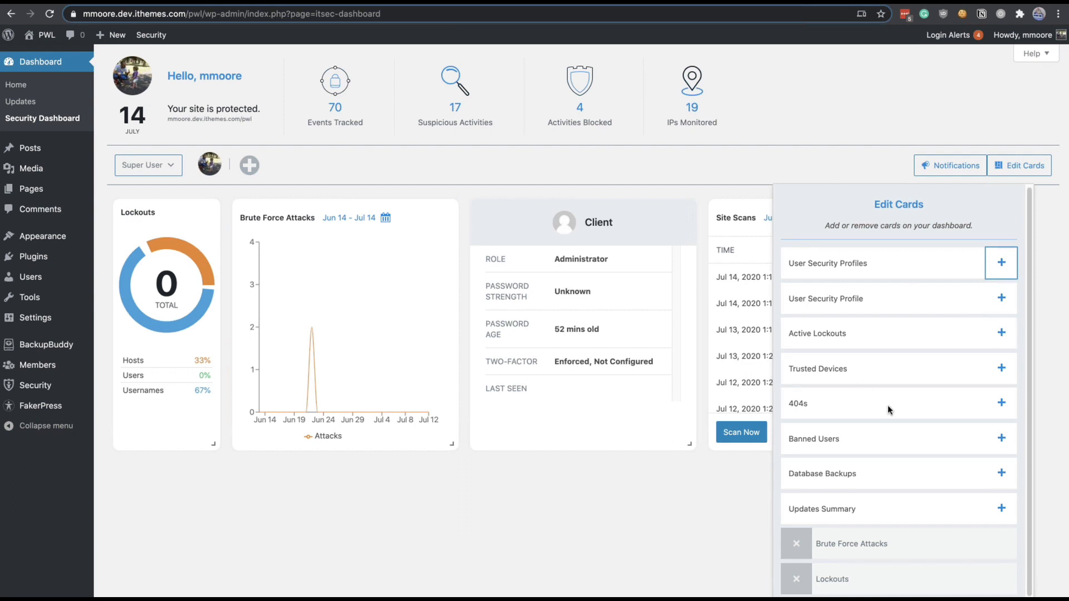
pyautogui.scroll(-2, 889, 407)
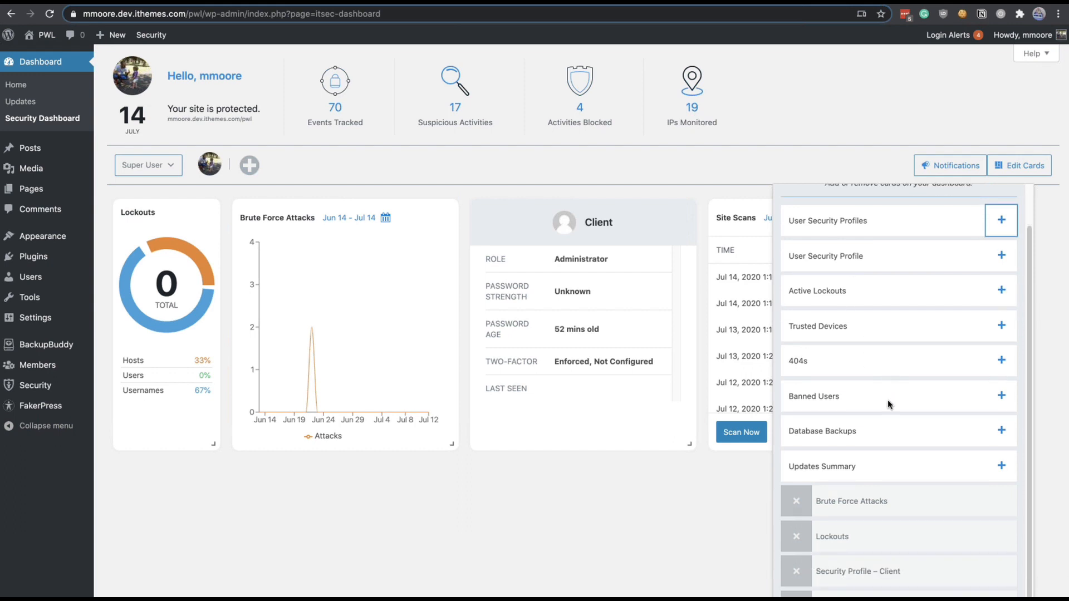
pyautogui.click(1001, 467)
pyautogui.scroll(-3, 530, 304)
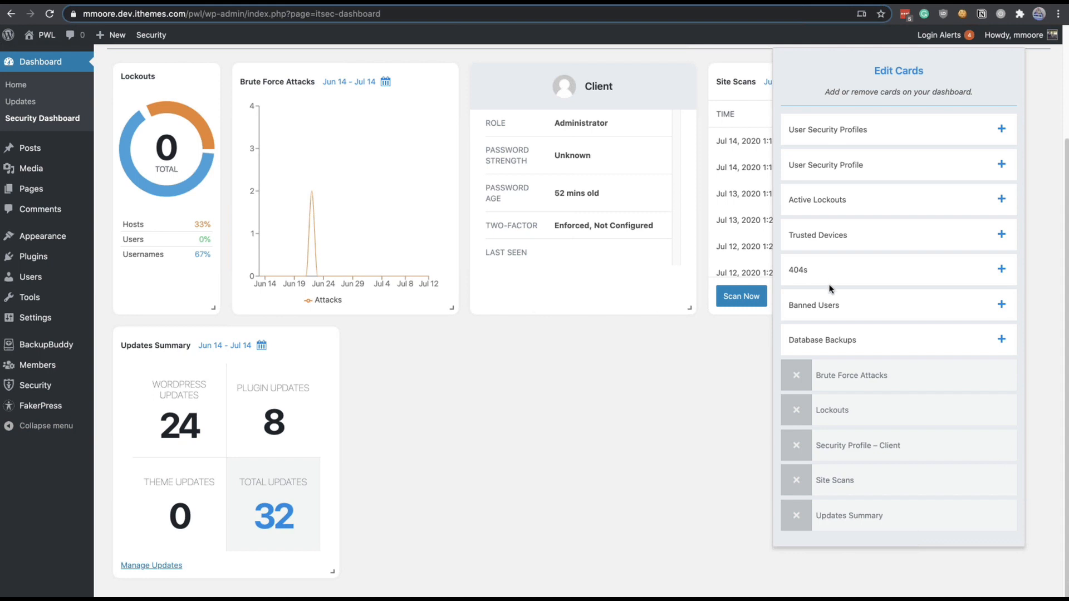
pyautogui.click(1011, 309)
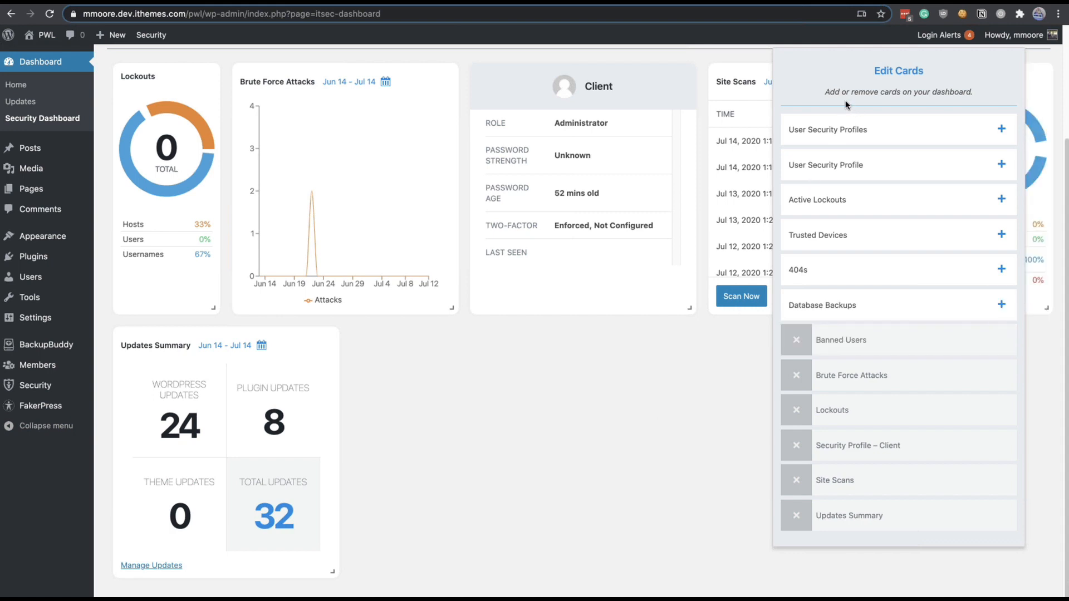
pyautogui.scroll(3, 844, 105)
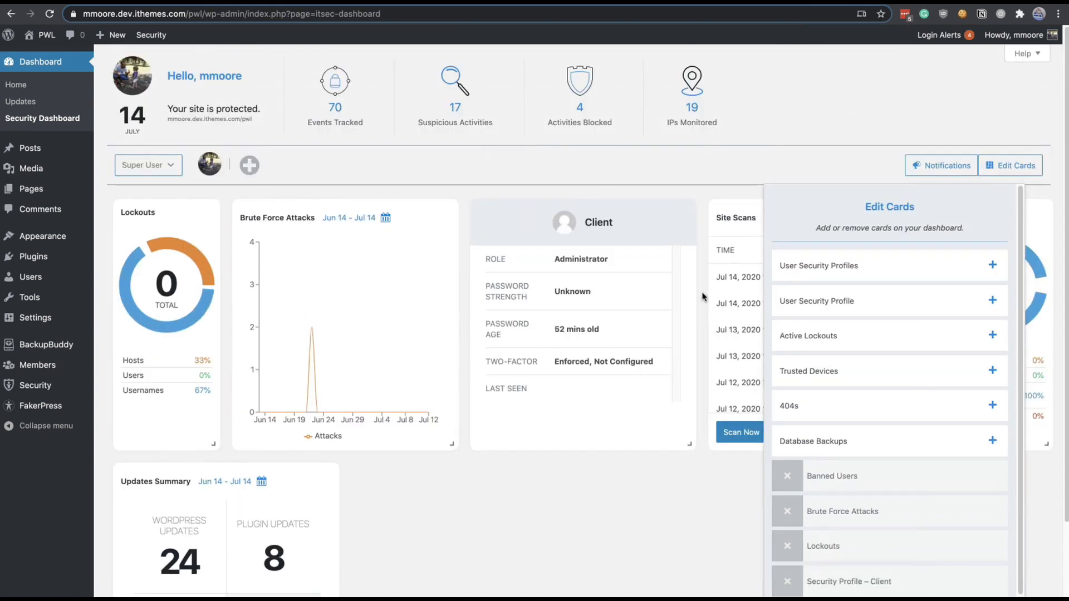
pyautogui.click(1018, 174)
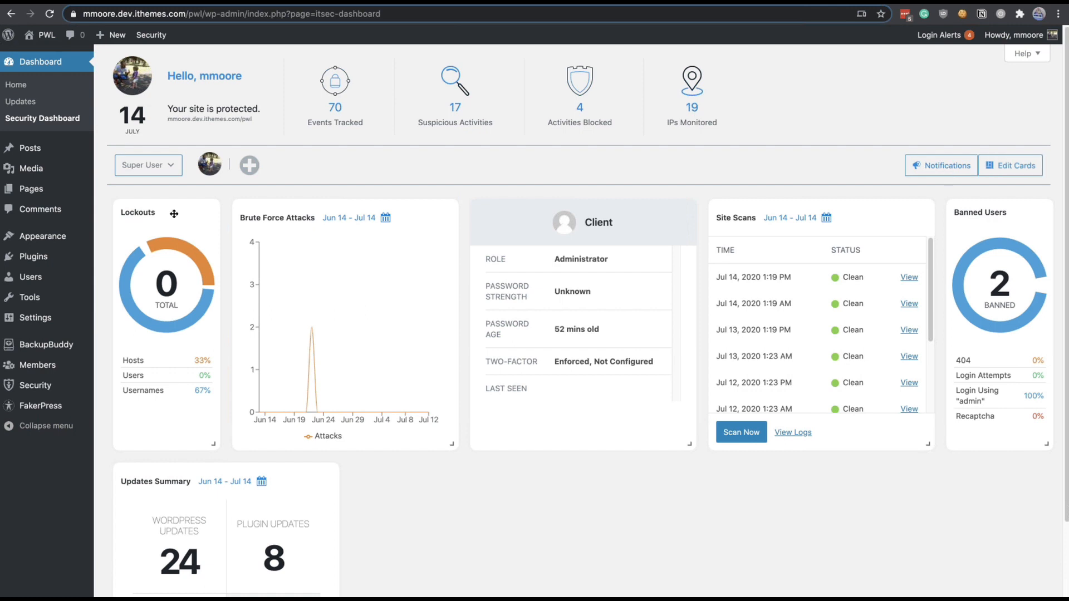
# Step: Move the Lockouts card beside the Updates Summary card and widen it
pyautogui.moveTo(173, 214); pyautogui.dragTo(476, 420)
pyautogui.scroll(-3, 479, 550)
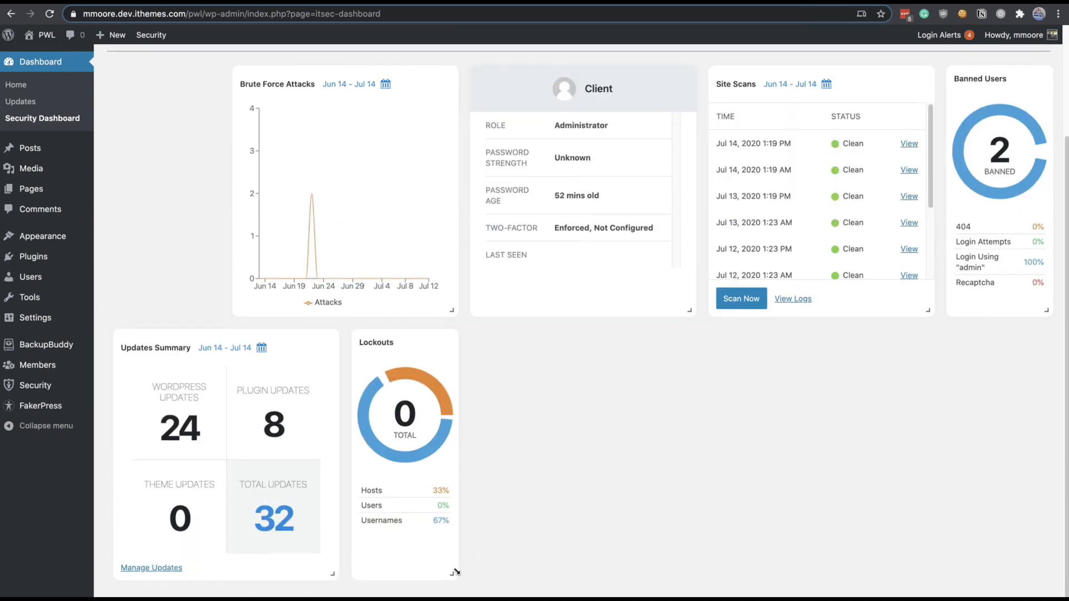
pyautogui.moveTo(455, 573); pyautogui.dragTo(684, 526)
pyautogui.moveTo(450, 572); pyautogui.dragTo(546, 585)
pyautogui.scroll(3, 381, 417)
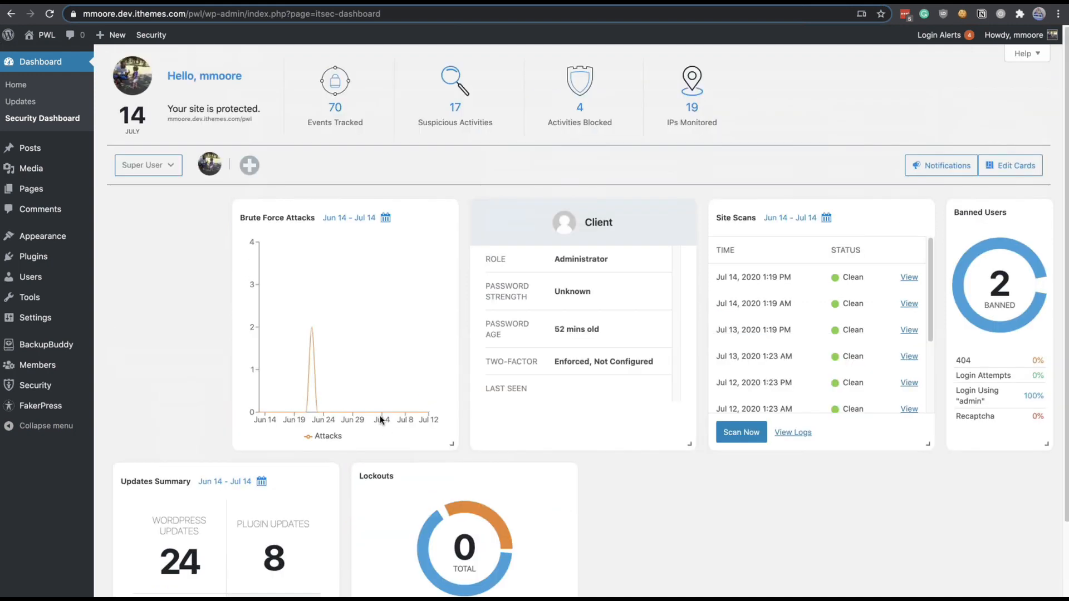
# Step: Share the Super User dashboard with the Super User role
pyautogui.click(251, 170)
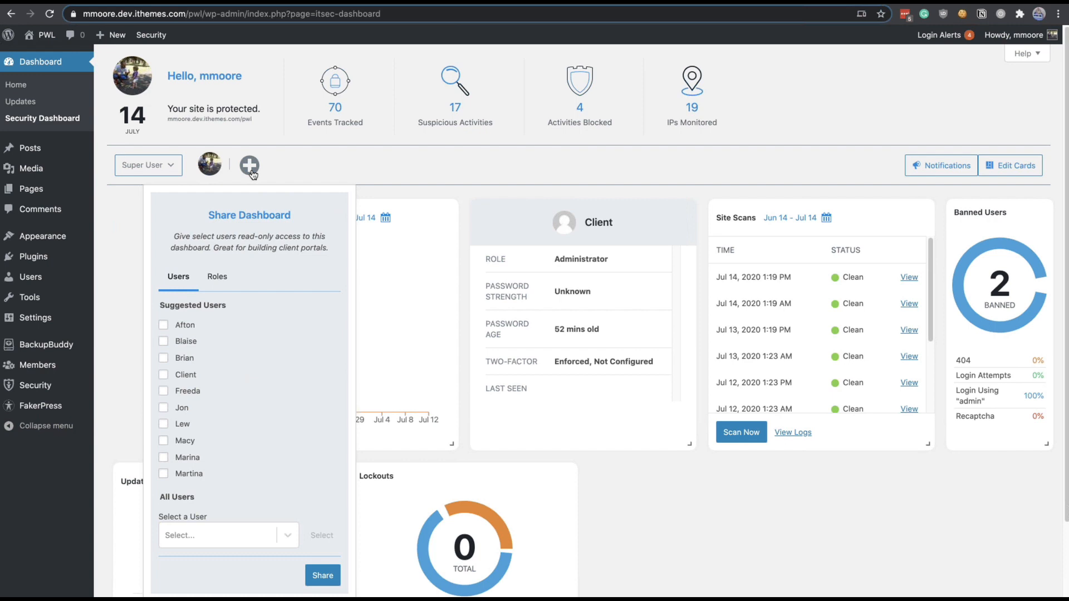
pyautogui.click(218, 533)
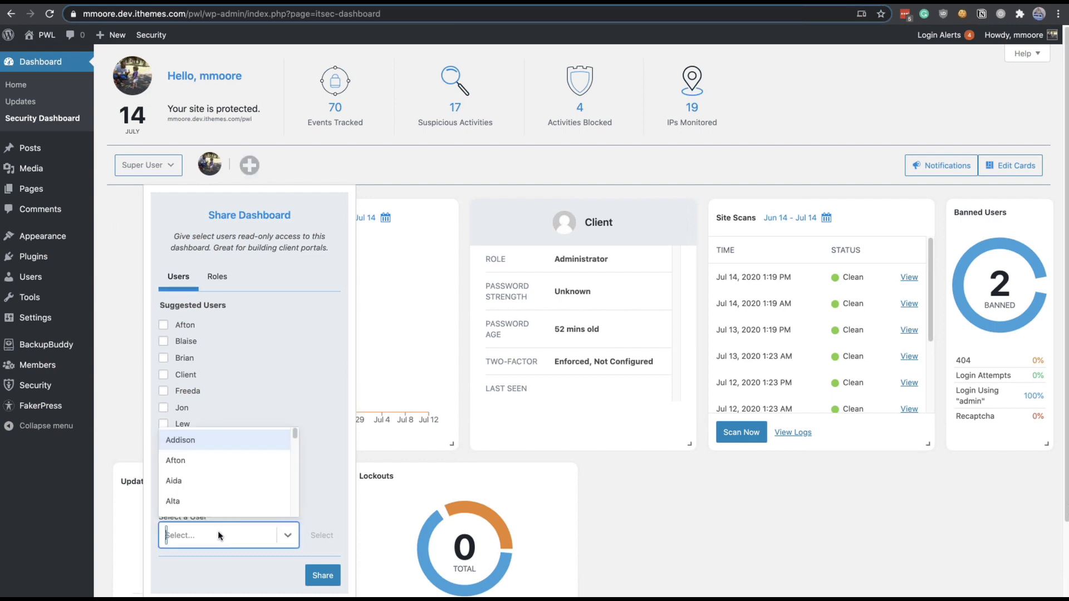
pyautogui.scroll(-5, 211, 472)
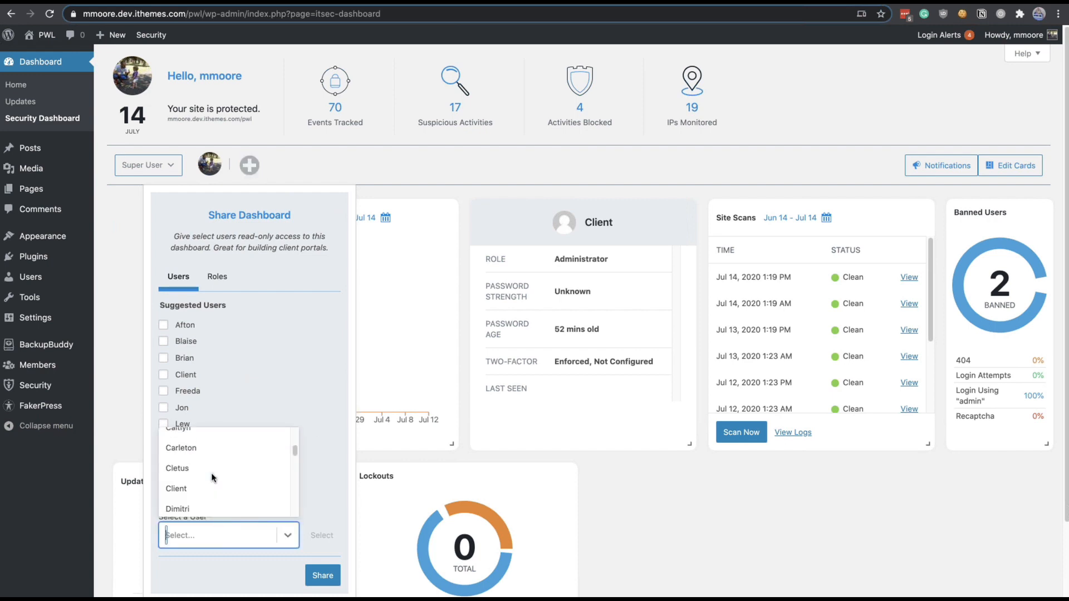
pyautogui.scroll(-3, 210, 476)
pyautogui.click(217, 276)
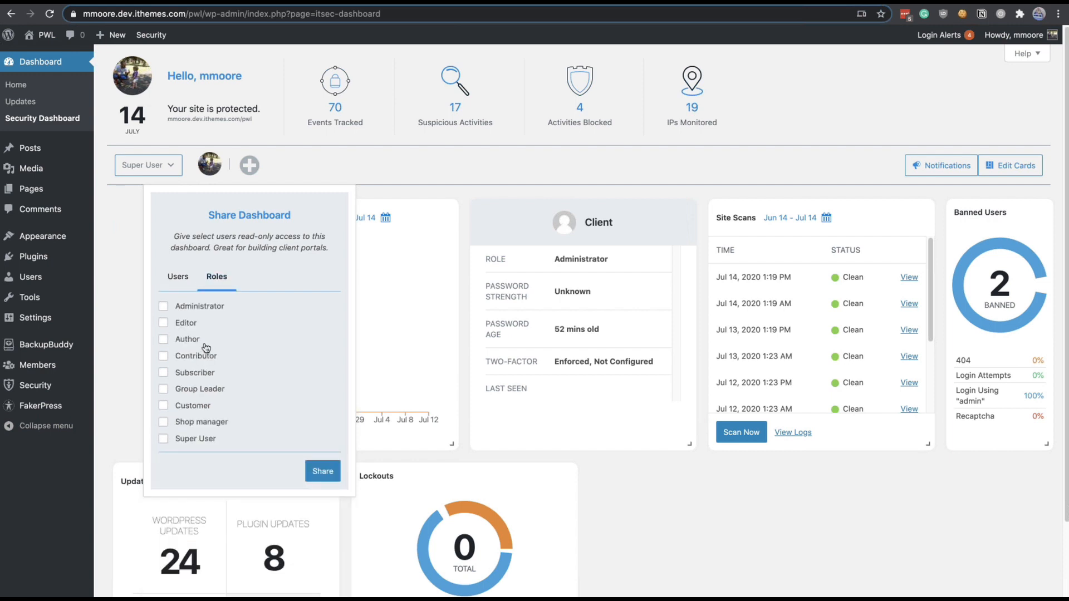
pyautogui.click(199, 440)
pyautogui.click(327, 472)
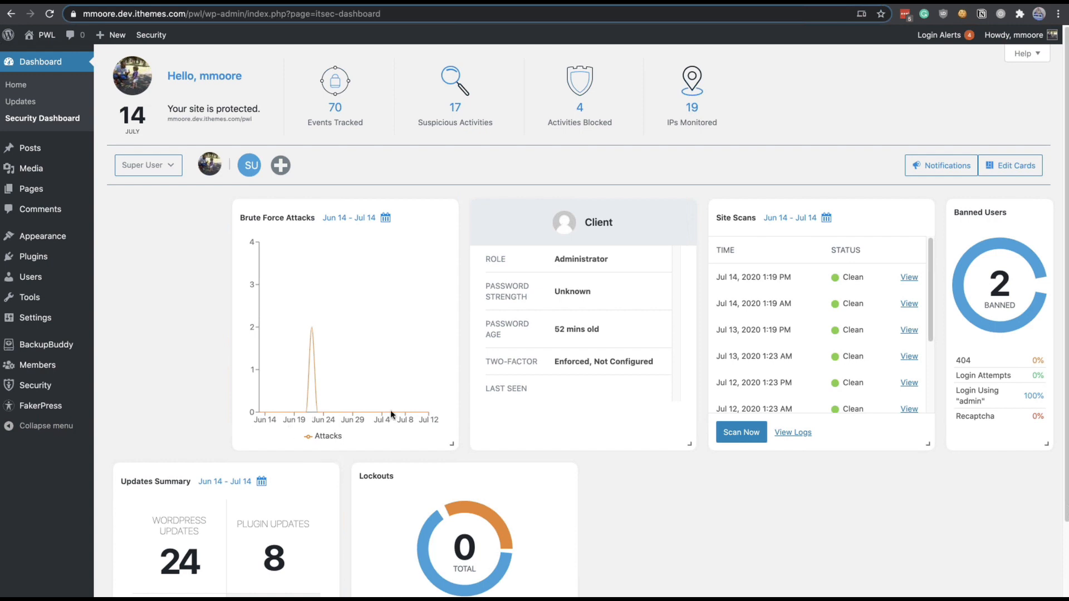
# Step: View the security admin messages from the dashboard's notifications and the admin bar's Security item
pyautogui.click(945, 172)
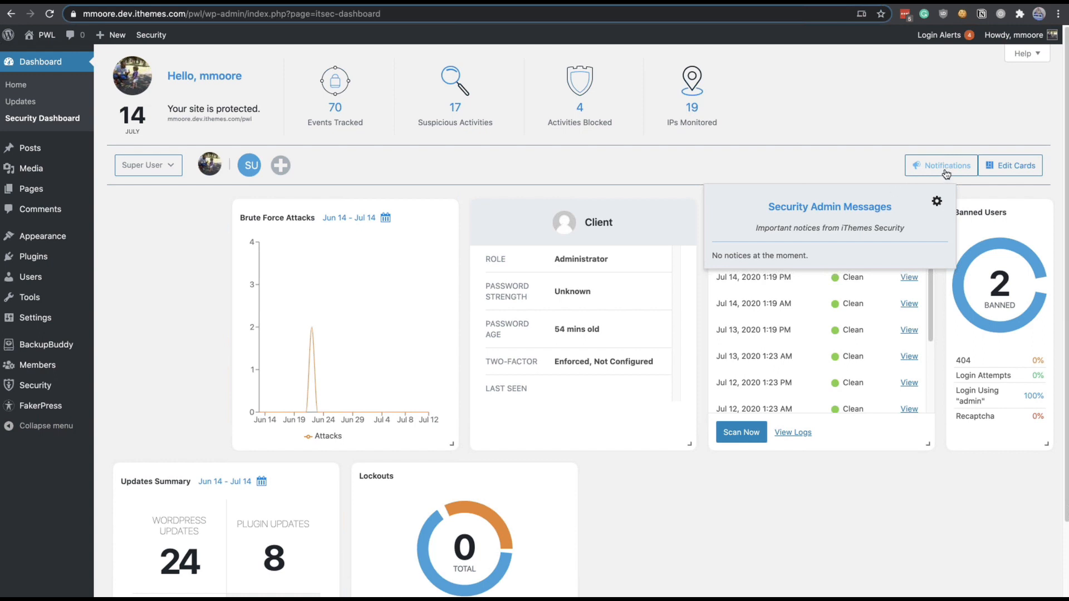
pyautogui.click(720, 171)
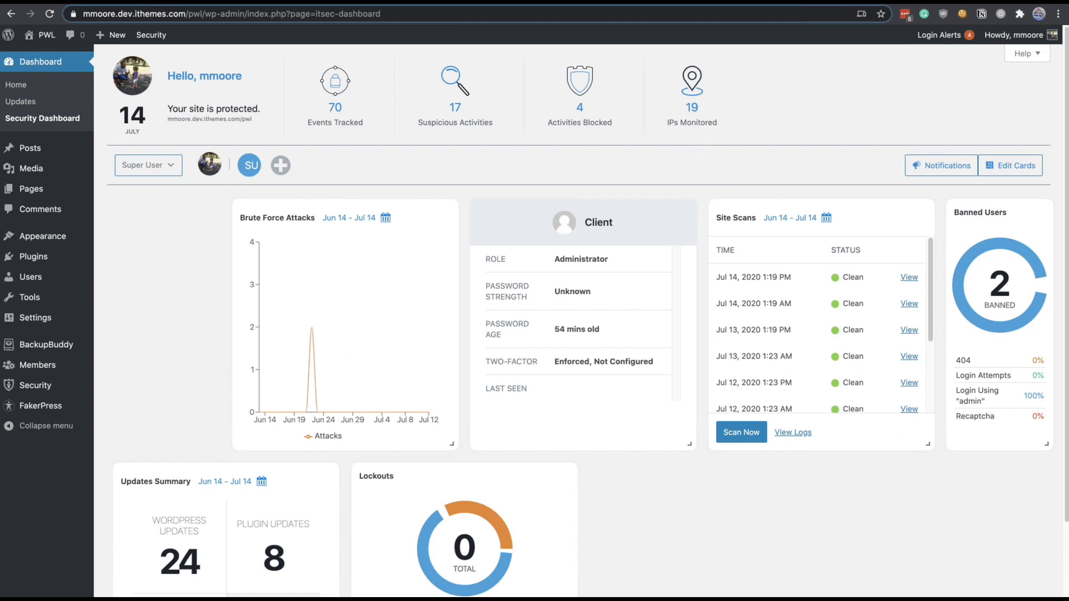
pyautogui.click(151, 35)
pyautogui.click(384, 185)
# Step: Hide the security menu in the admin bar through the Global Settings of iThemes Security and save the settings
pyautogui.moveTo(43, 385)
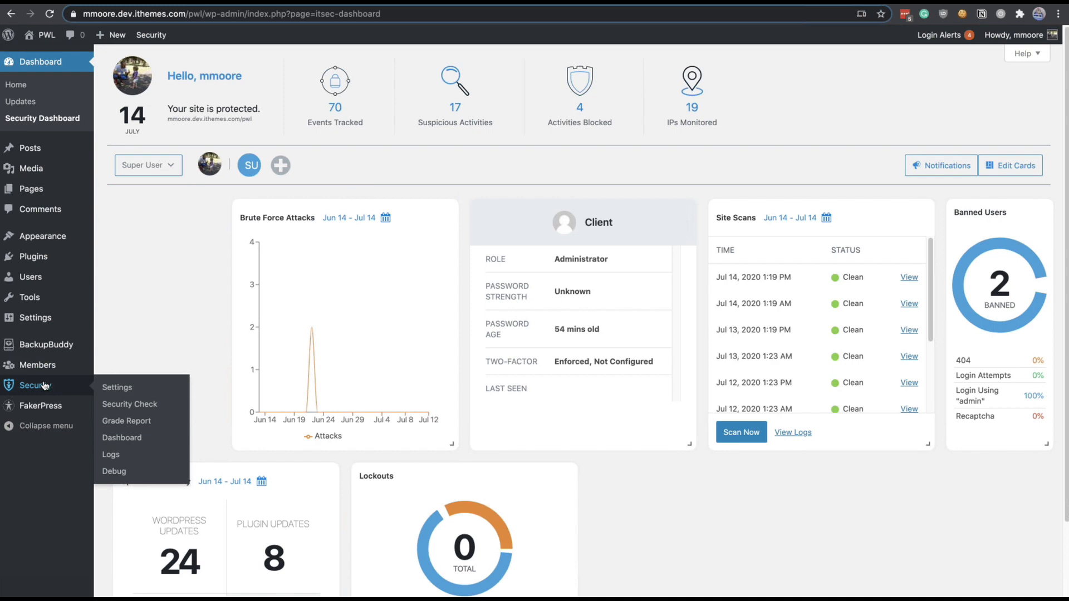
pyautogui.click(117, 387)
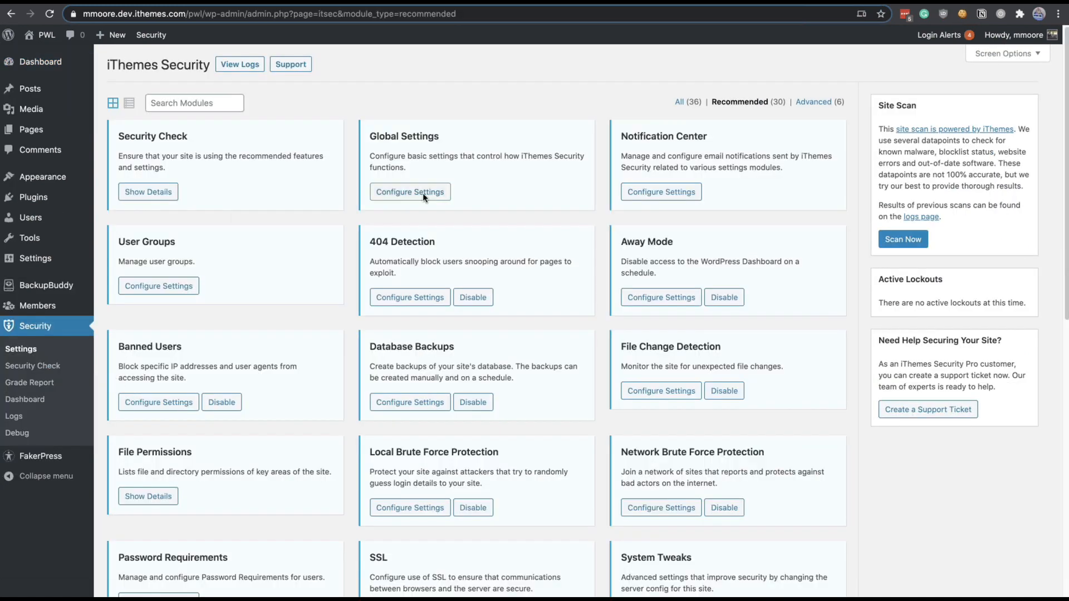
pyautogui.click(423, 193)
pyautogui.scroll(-15, 422, 193)
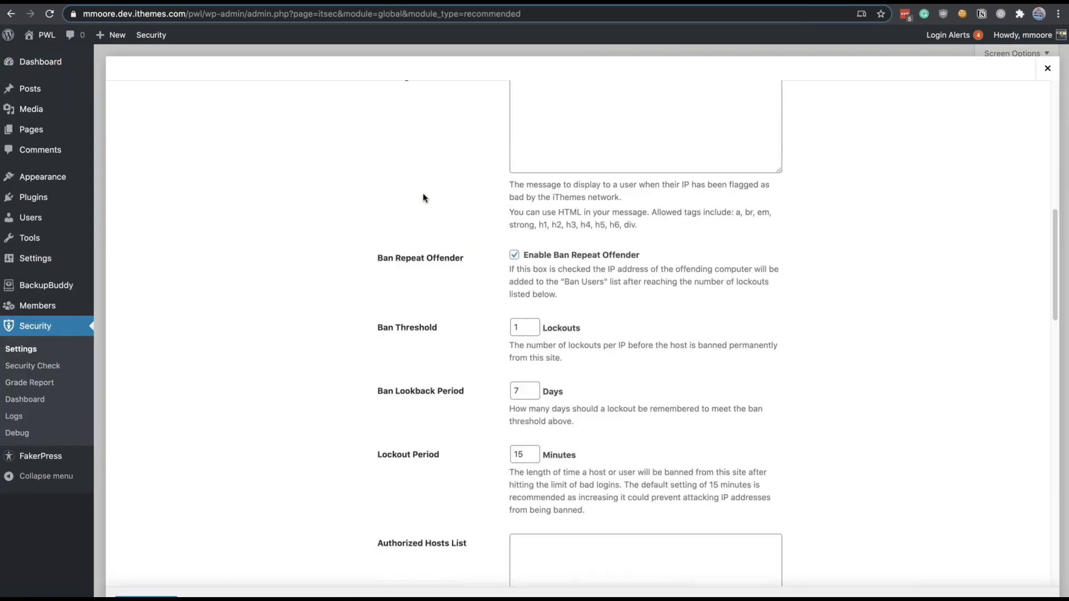
pyautogui.scroll(-20, 423, 193)
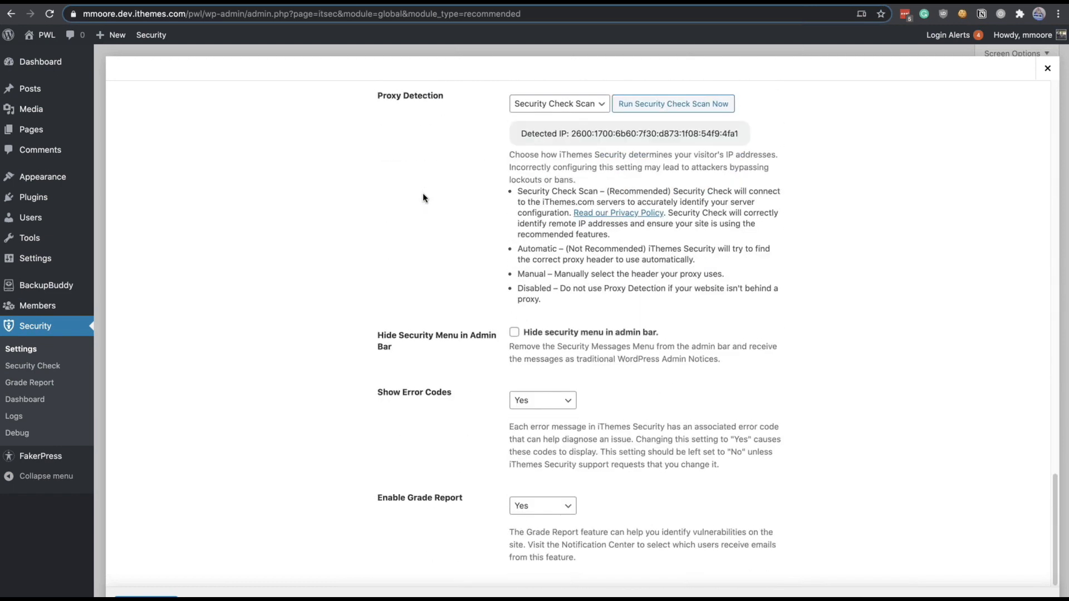
pyautogui.click(533, 333)
pyautogui.click(149, 590)
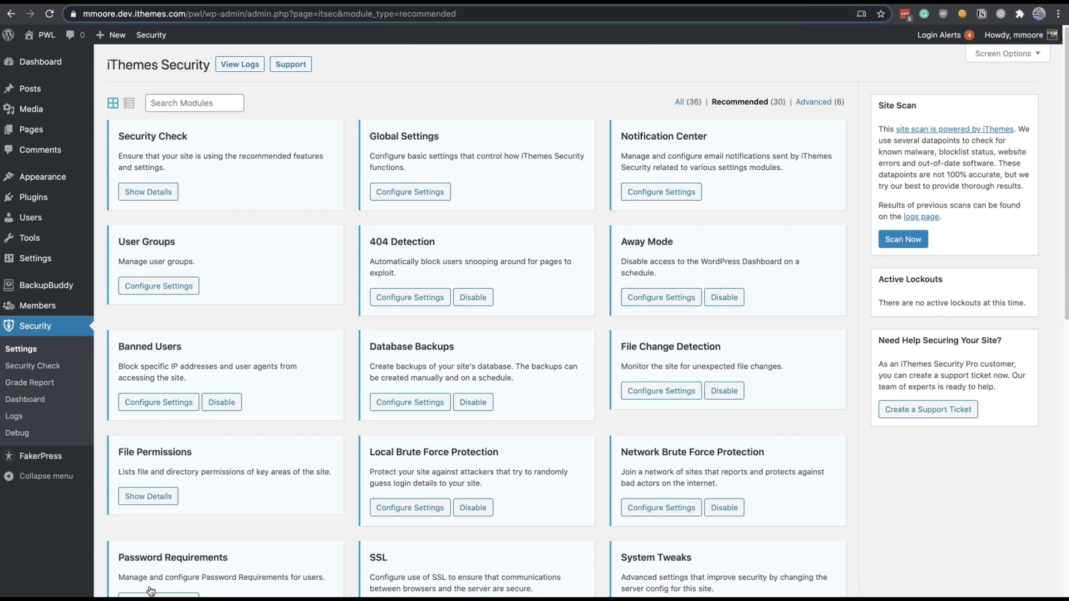
# Step: Open the security dashboard and look at the list of available dashboards
pyautogui.click(47, 400)
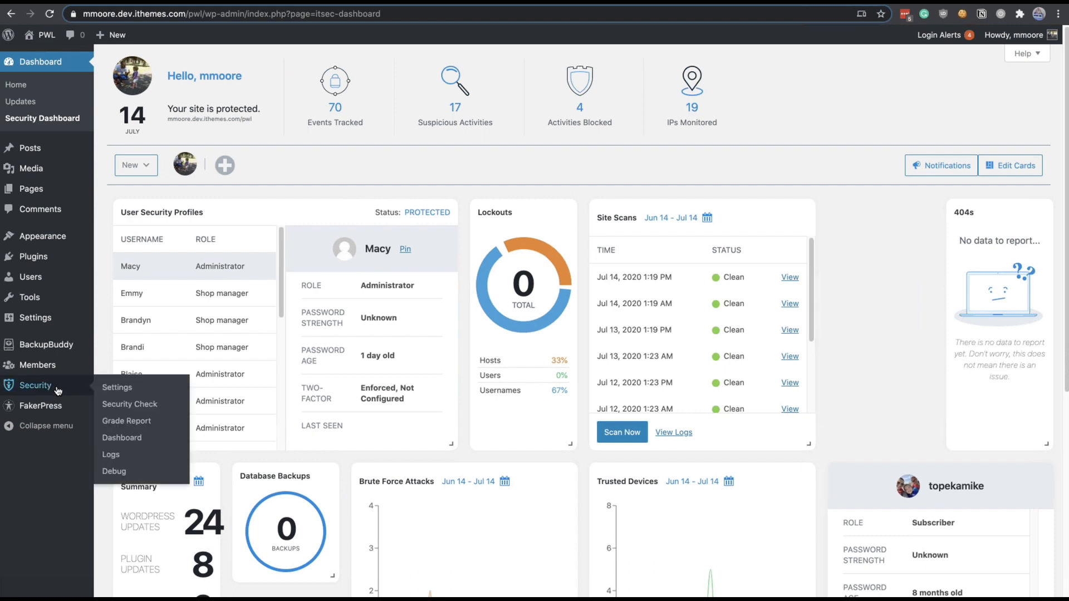
pyautogui.click(155, 173)
pyautogui.click(250, 276)
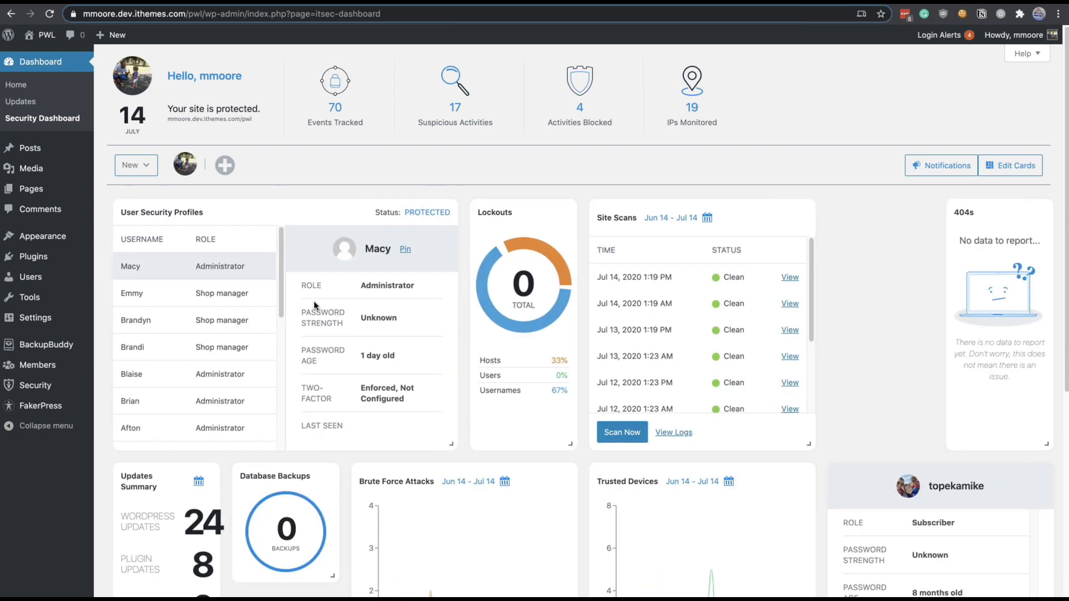
# Step: Review the admin bar security menu option in the Global Settings
pyautogui.click(115, 387)
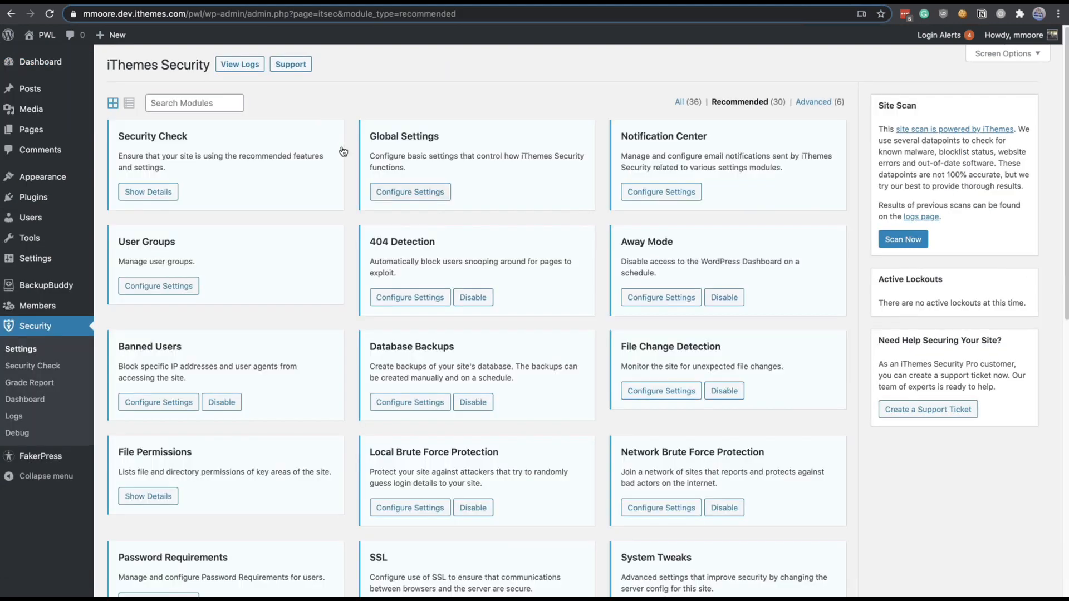
pyautogui.click(432, 191)
pyautogui.scroll(-15, 432, 192)
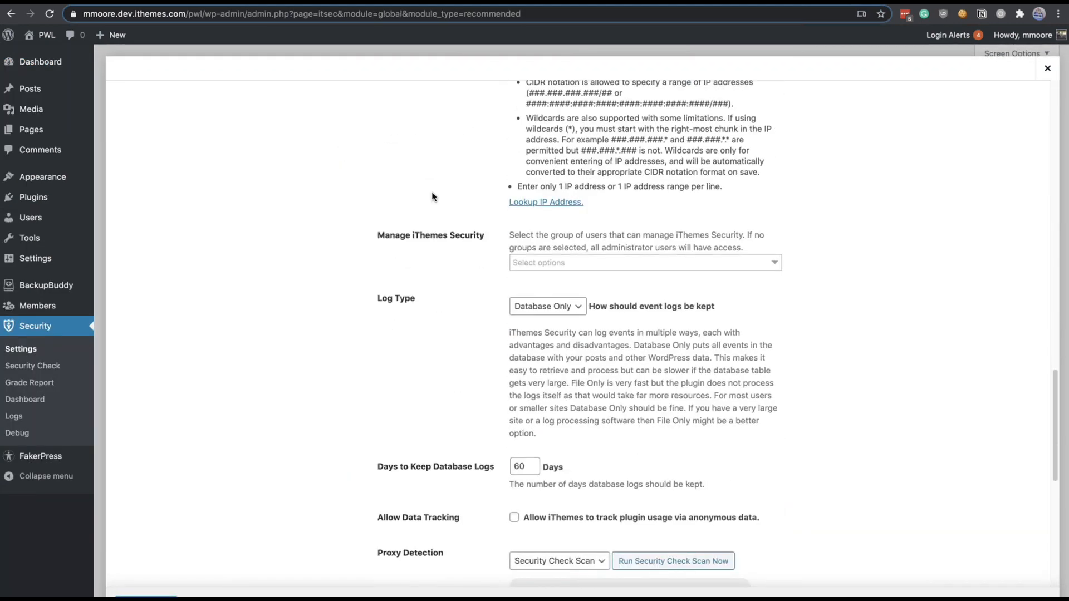
pyautogui.scroll(-8, 432, 192)
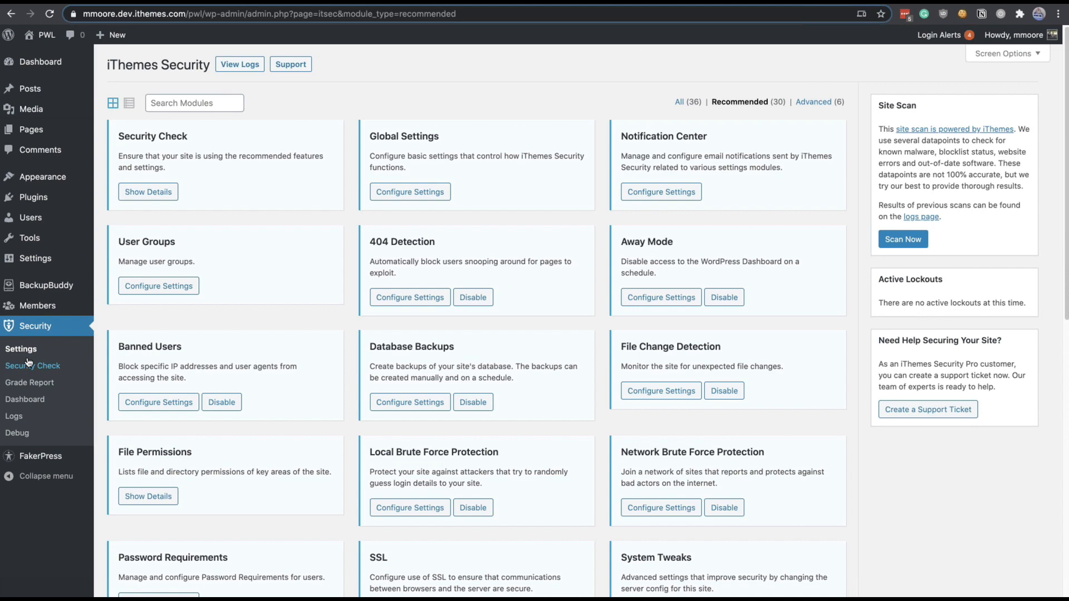
# Step: Return to the security dashboard and check the dashboards list and the security admin messages
pyautogui.click(41, 401)
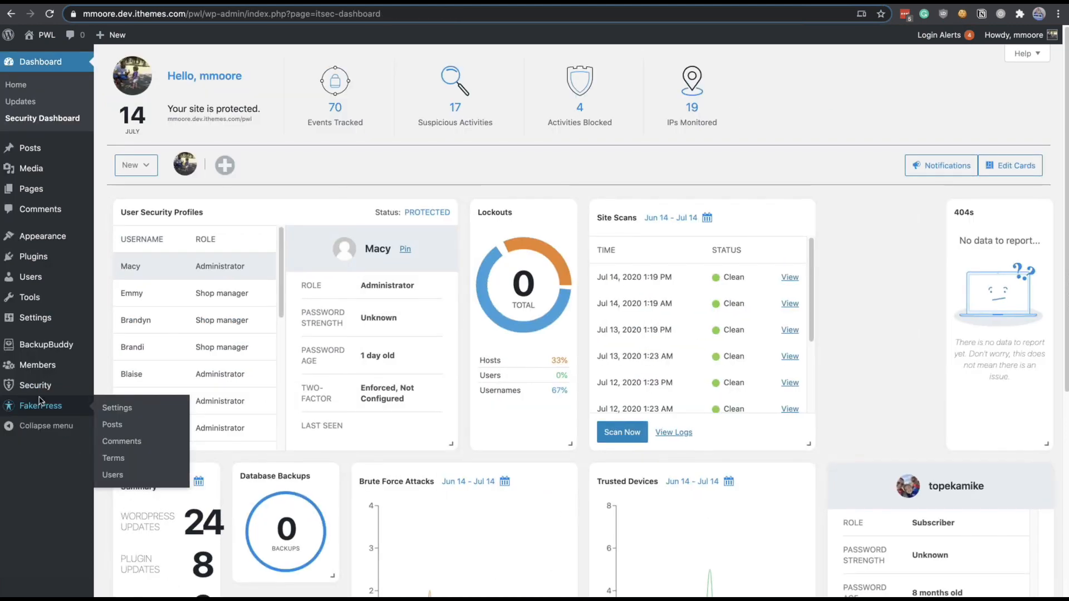
pyautogui.click(135, 170)
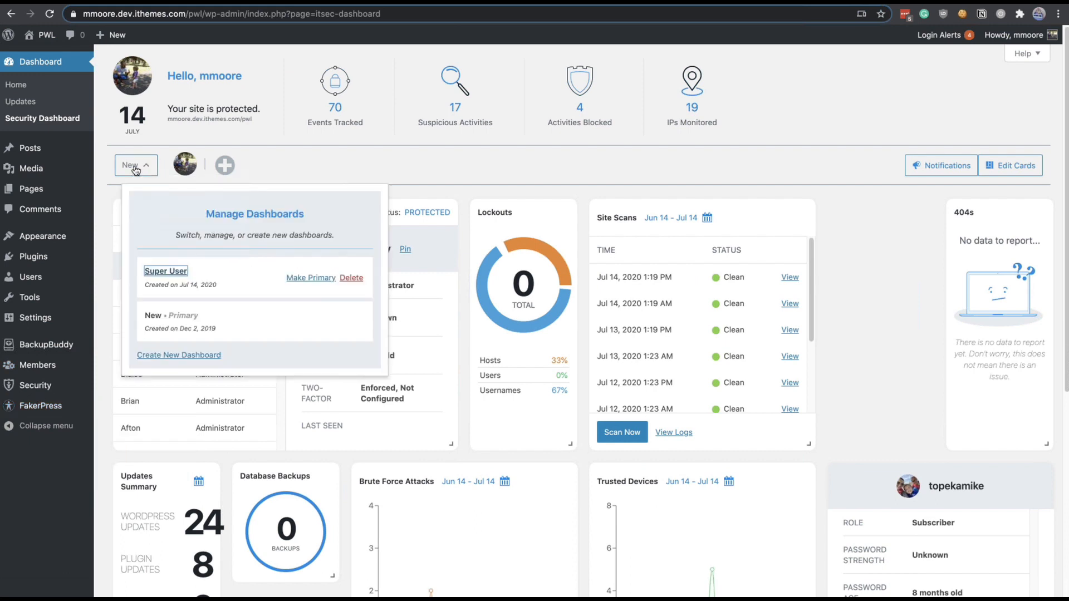
pyautogui.click(523, 165)
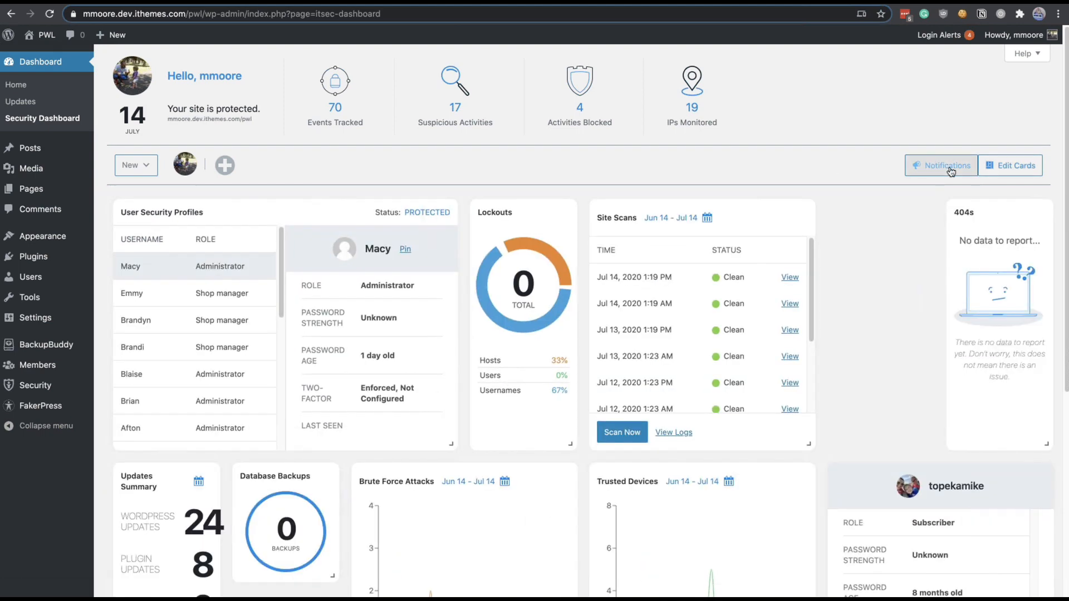
pyautogui.click(950, 172)
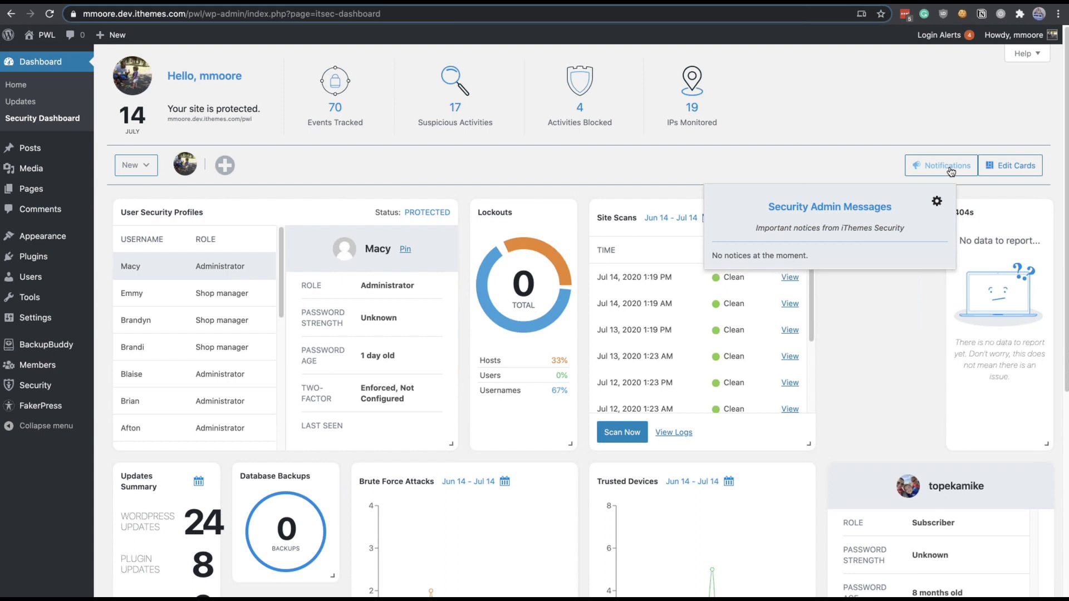
pyautogui.click(815, 101)
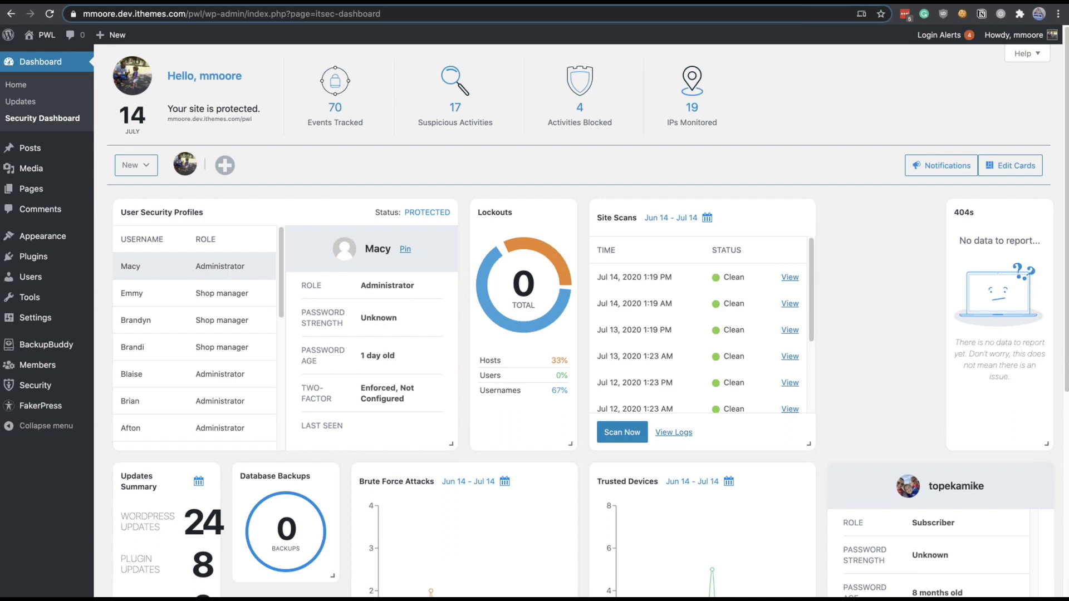
# Step: Check the Enable Dashboard Creation group in the Security Dashboard module settings of iThemes Security, and close them
pyautogui.moveTo(78, 381)
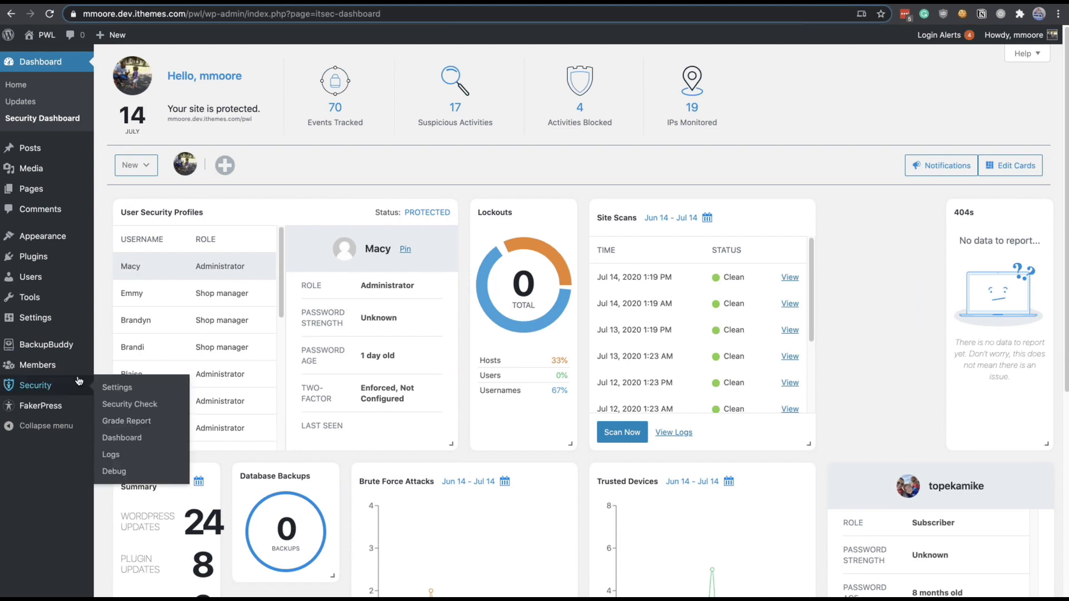
pyautogui.click(116, 387)
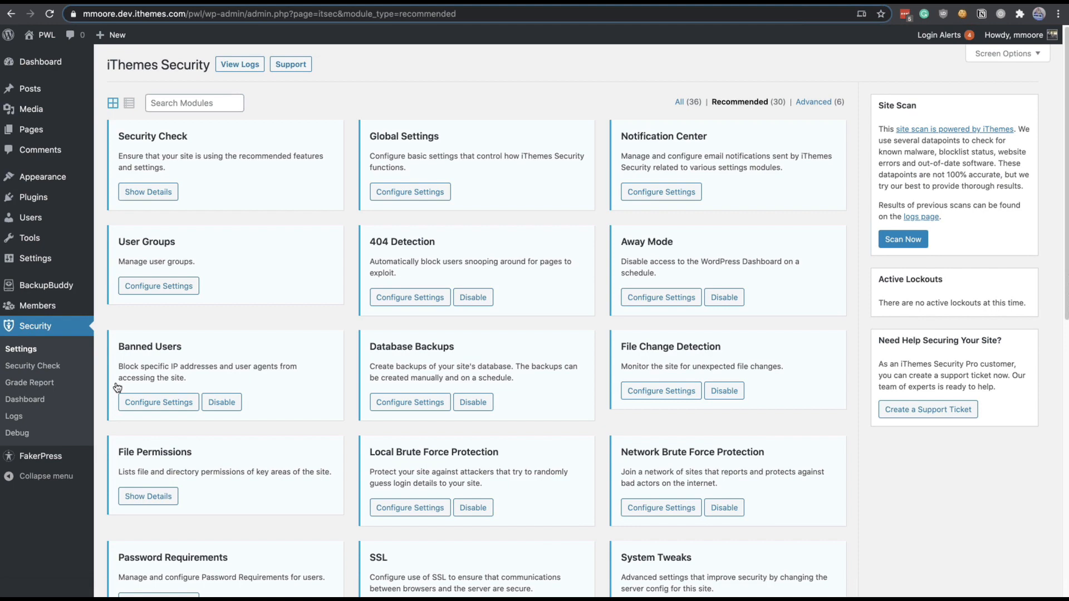
pyautogui.scroll(-5, 370, 412)
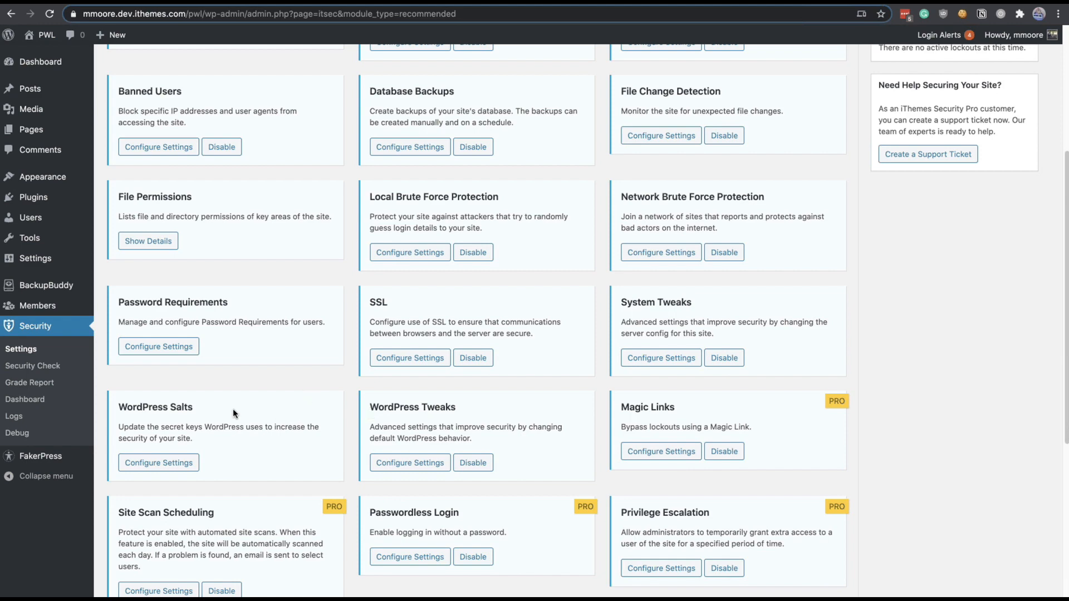
pyautogui.scroll(-7, 234, 413)
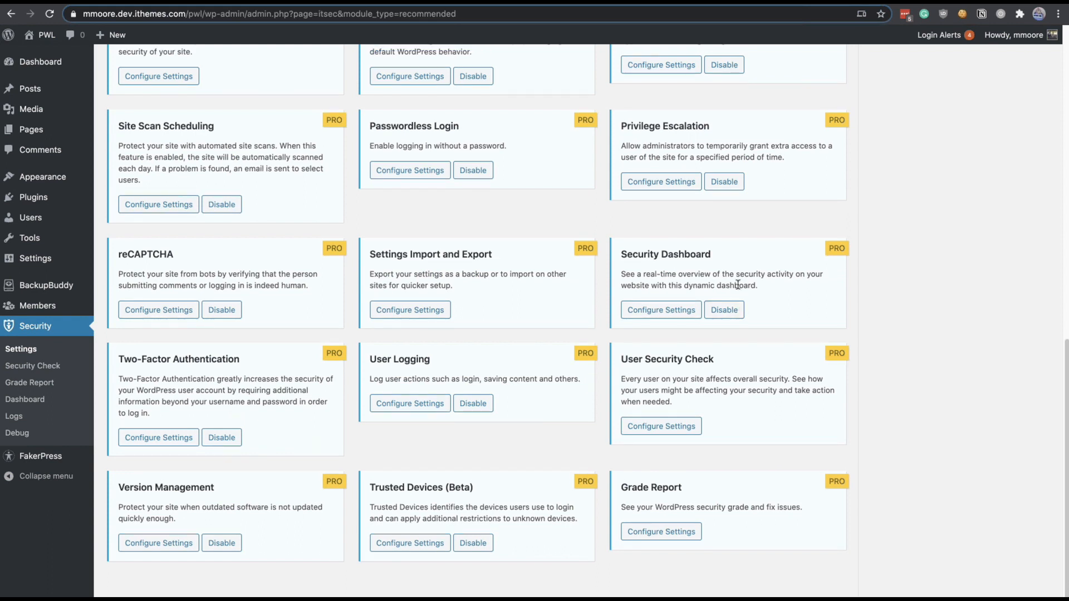
pyautogui.click(649, 312)
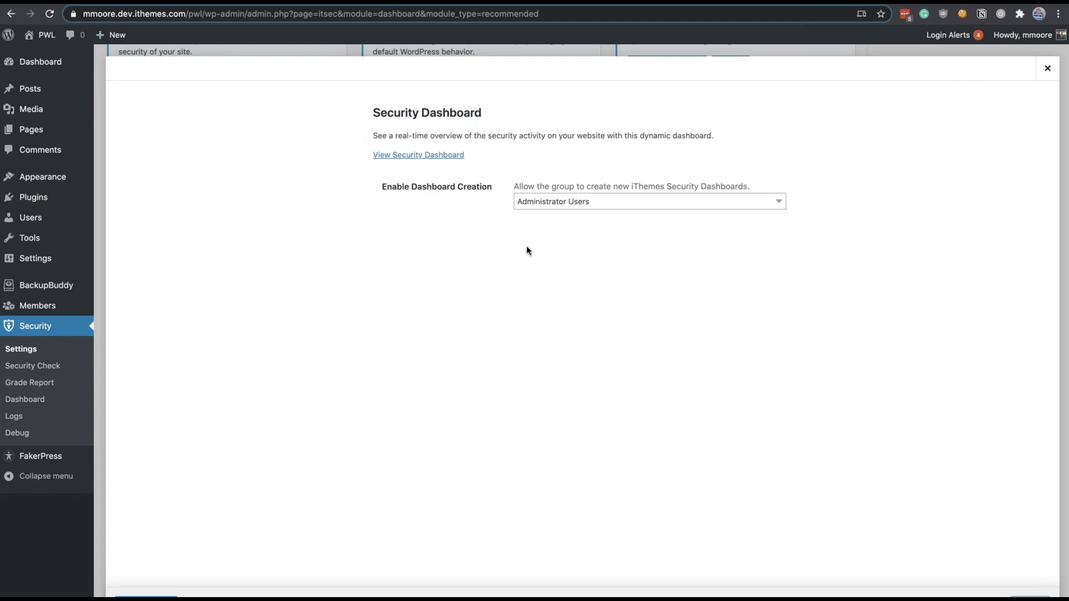
pyautogui.click(1046, 69)
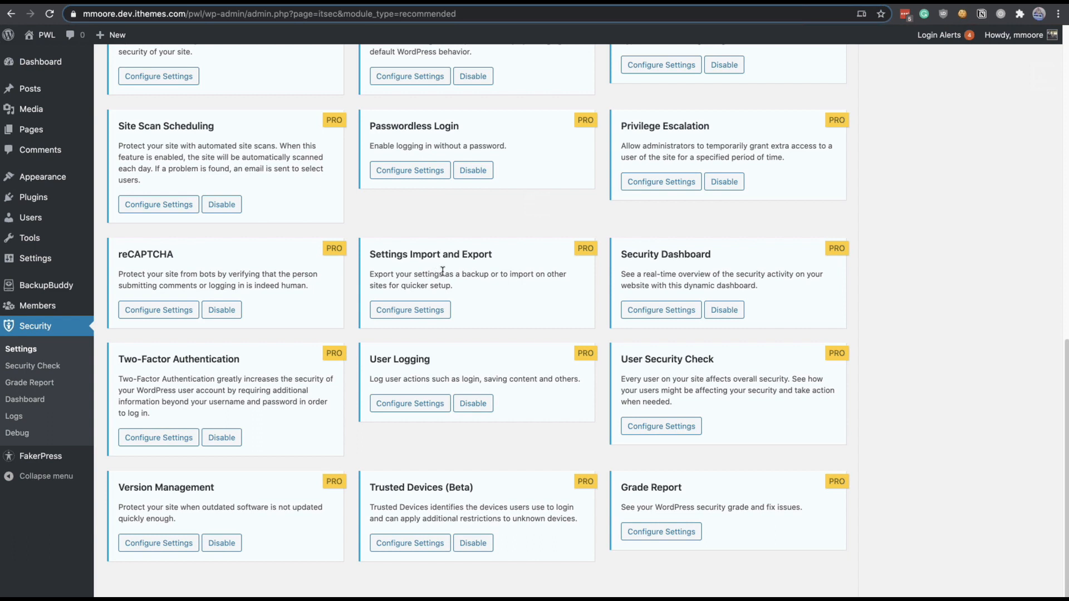
# Step: Return to the security dashboard and switch to the Super User dashboard
pyautogui.click(37, 401)
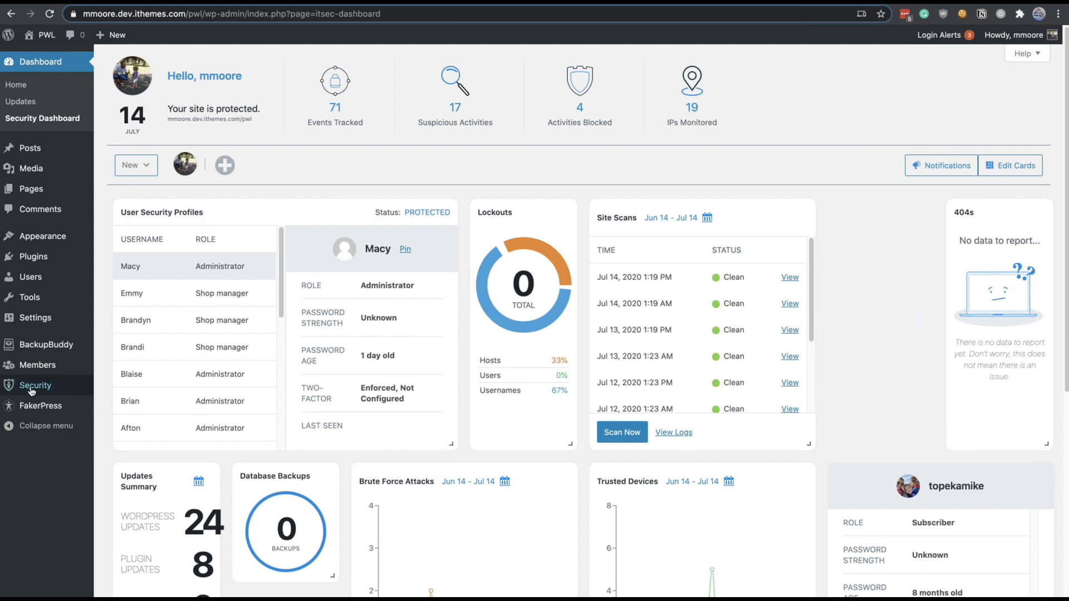
pyautogui.click(135, 166)
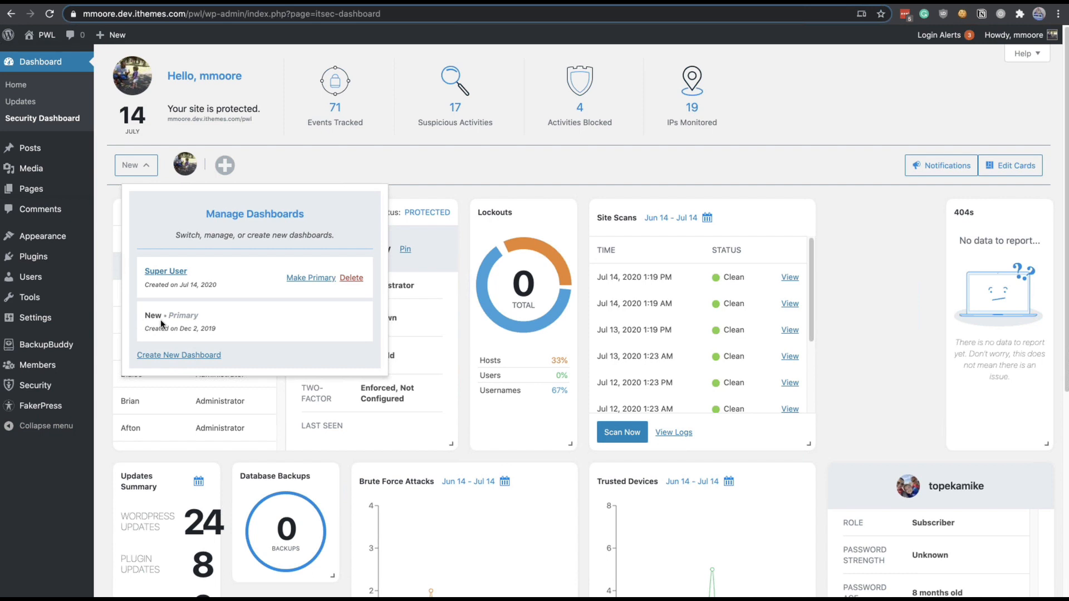
pyautogui.click(168, 271)
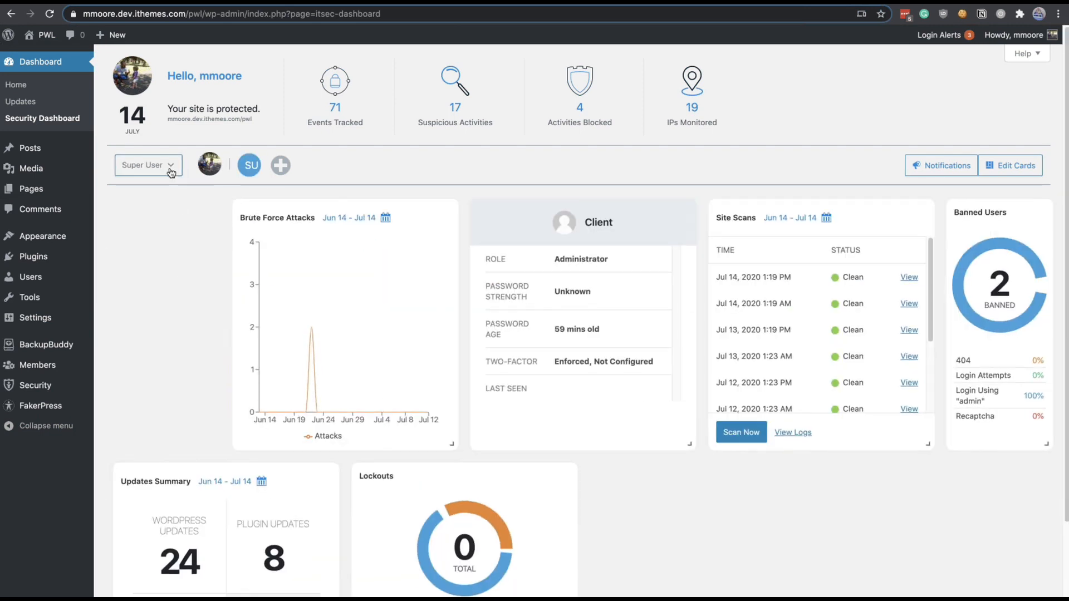
# Step: Create a new security dashboard named "New New" from the default layout and close its card editor
pyautogui.click(171, 171)
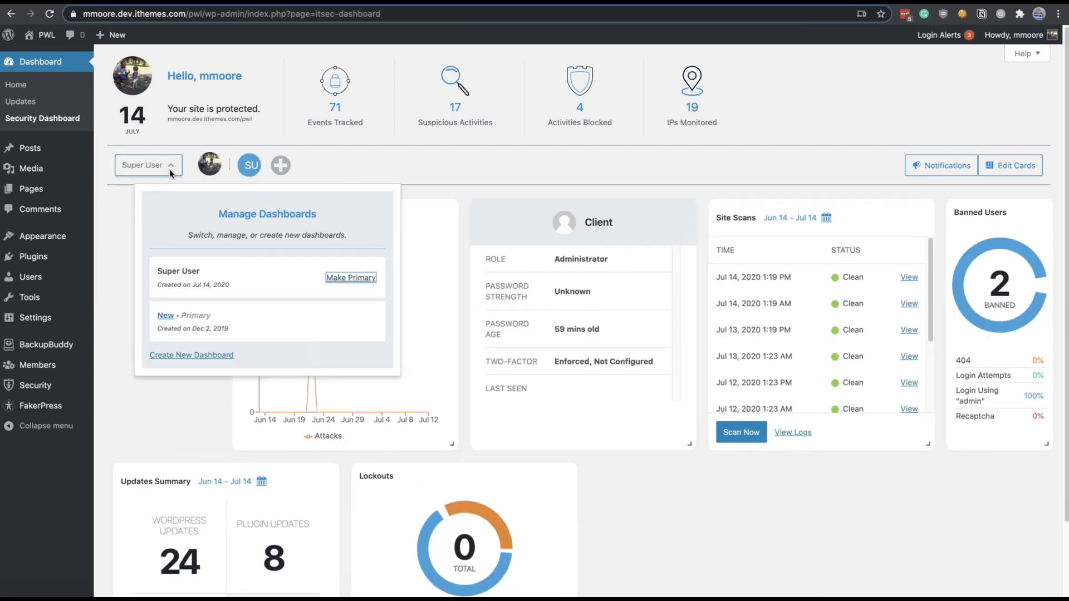
pyautogui.click(177, 347)
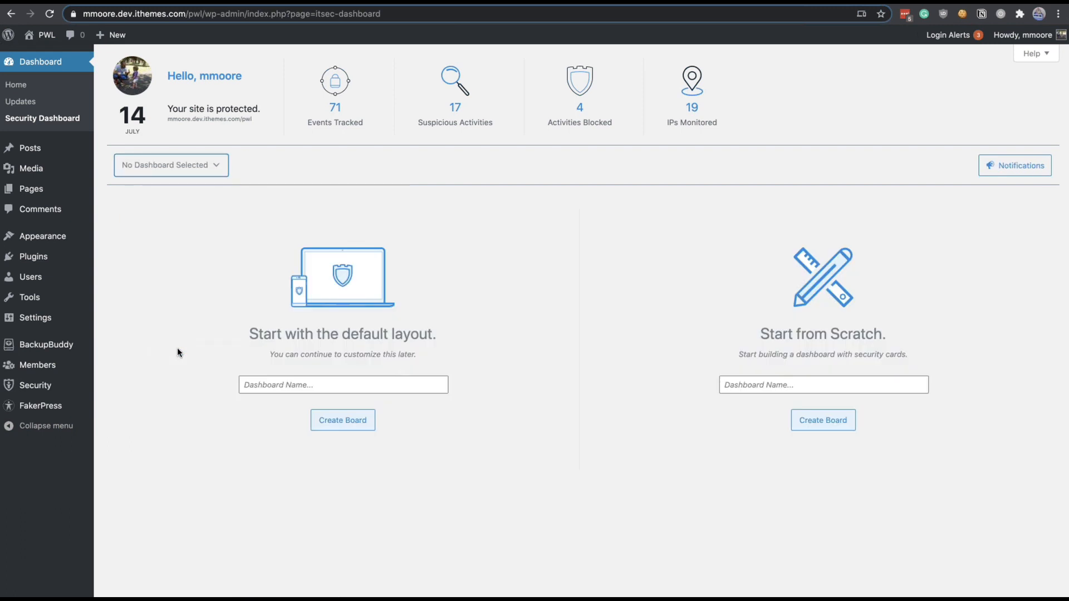
pyautogui.click(322, 383)
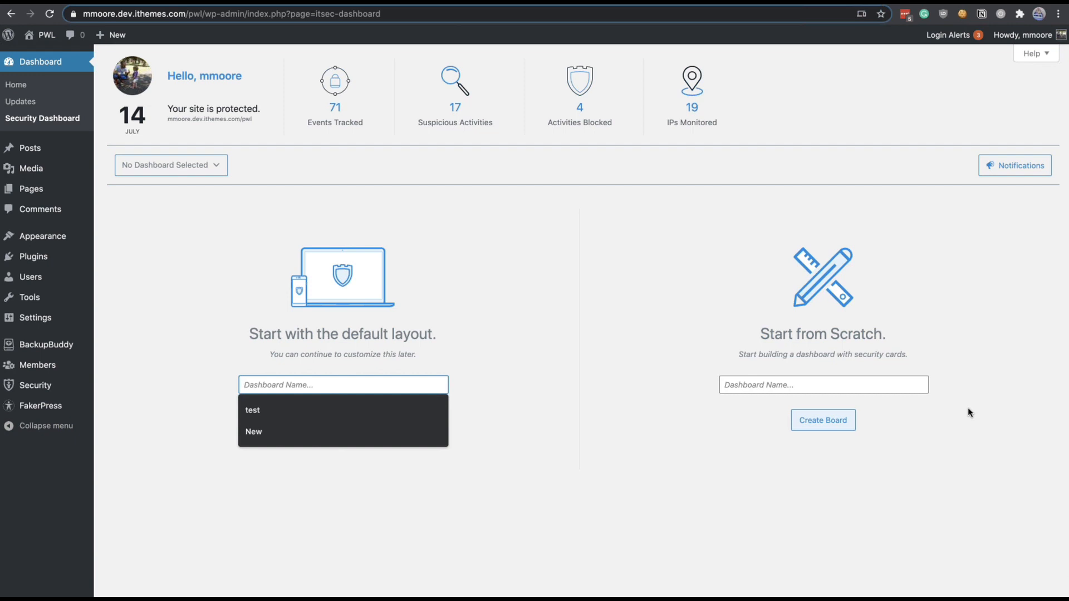
pyautogui.write('New n')
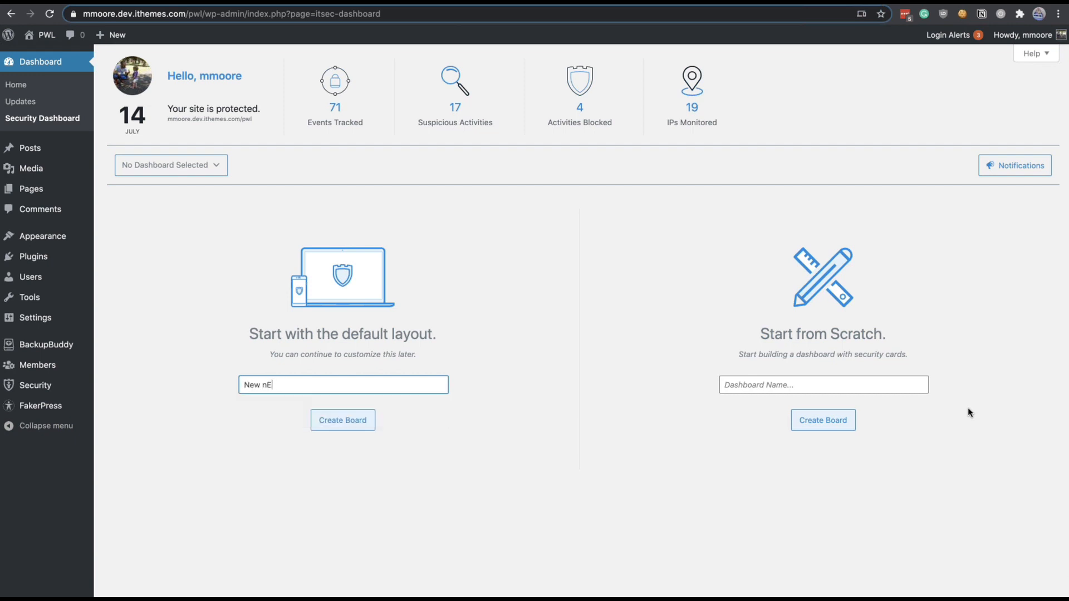
pyautogui.press('BackSpace')
pyautogui.write('New')
pyautogui.click(360, 428)
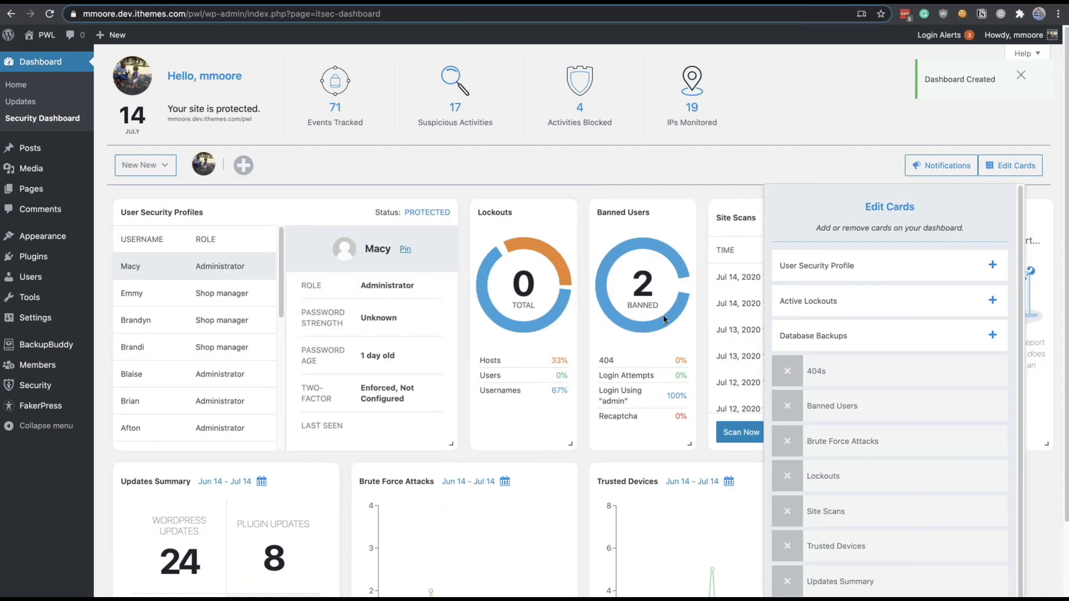
pyautogui.click(1036, 166)
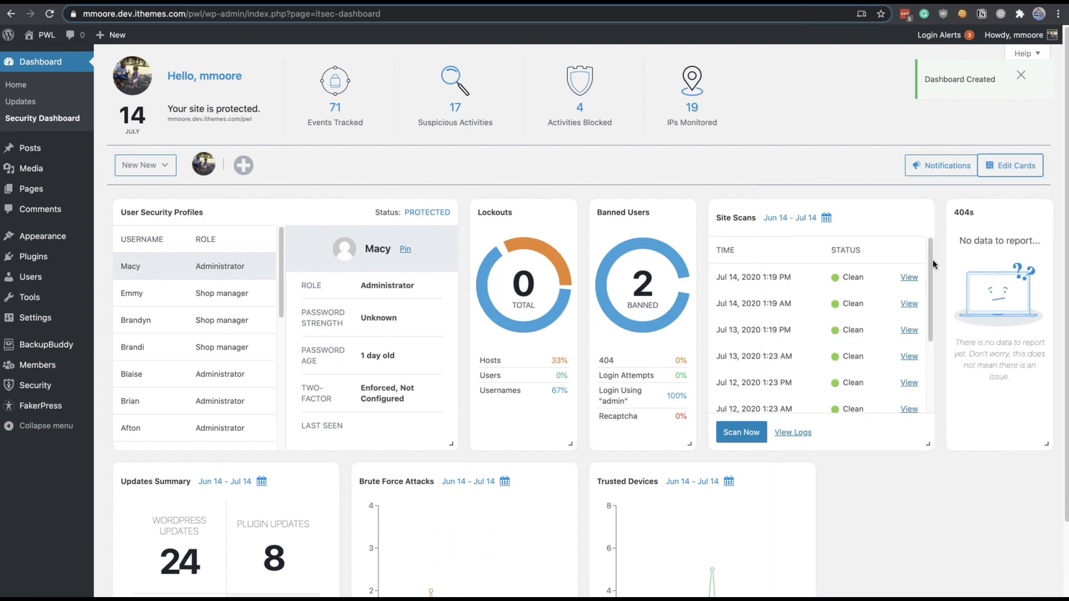
# Step: Remove the 404s card from the New New dashboard and add it back
pyautogui.click(1018, 174)
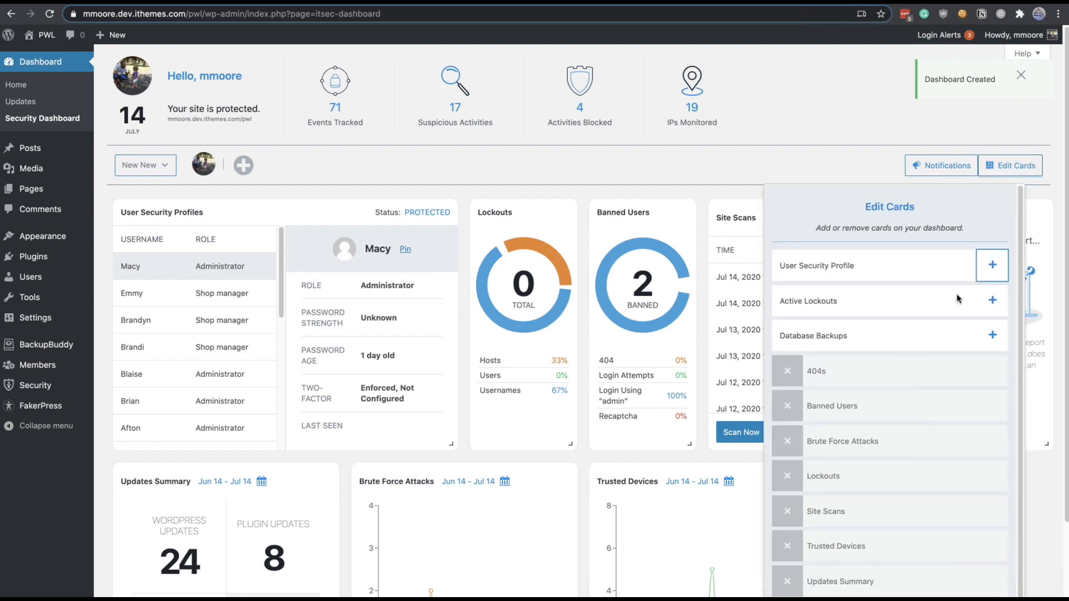
pyautogui.click(787, 371)
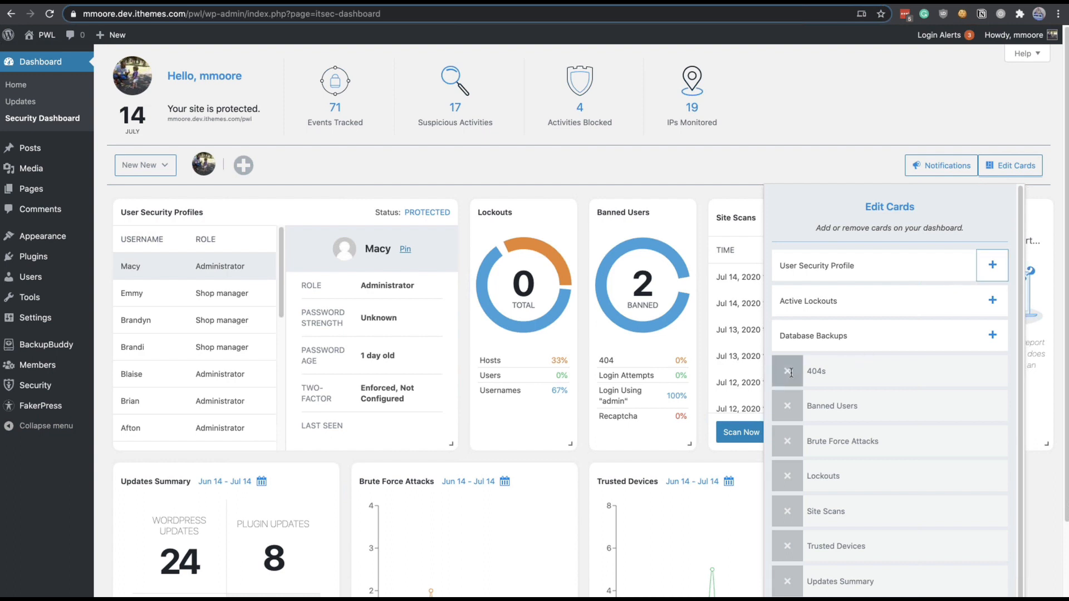
pyautogui.click(991, 335)
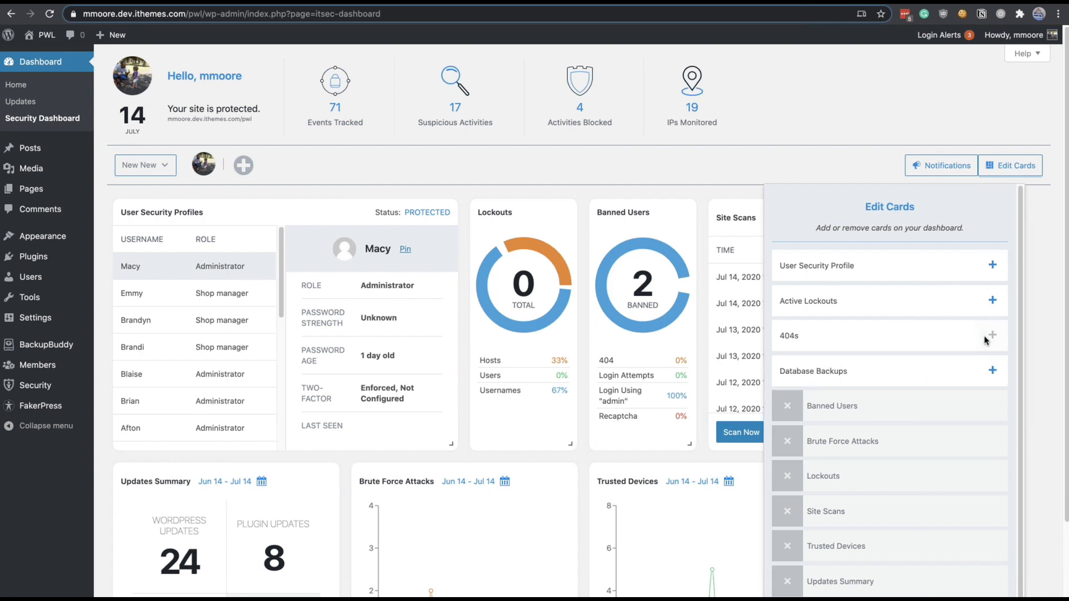
pyautogui.click(1019, 167)
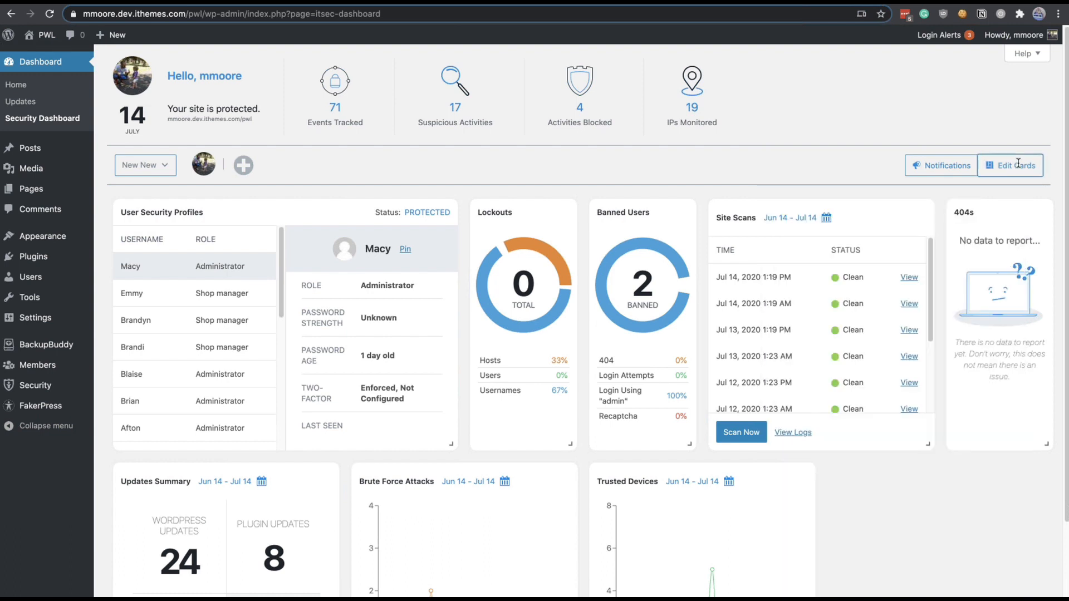
# Step: Move the Banned Users card next to Trusted Devices in the second row and narrow the Updates Summary card to a single column
pyautogui.scroll(-3, 777, 291)
pyautogui.moveTo(649, 264); pyautogui.dragTo(574, 484)
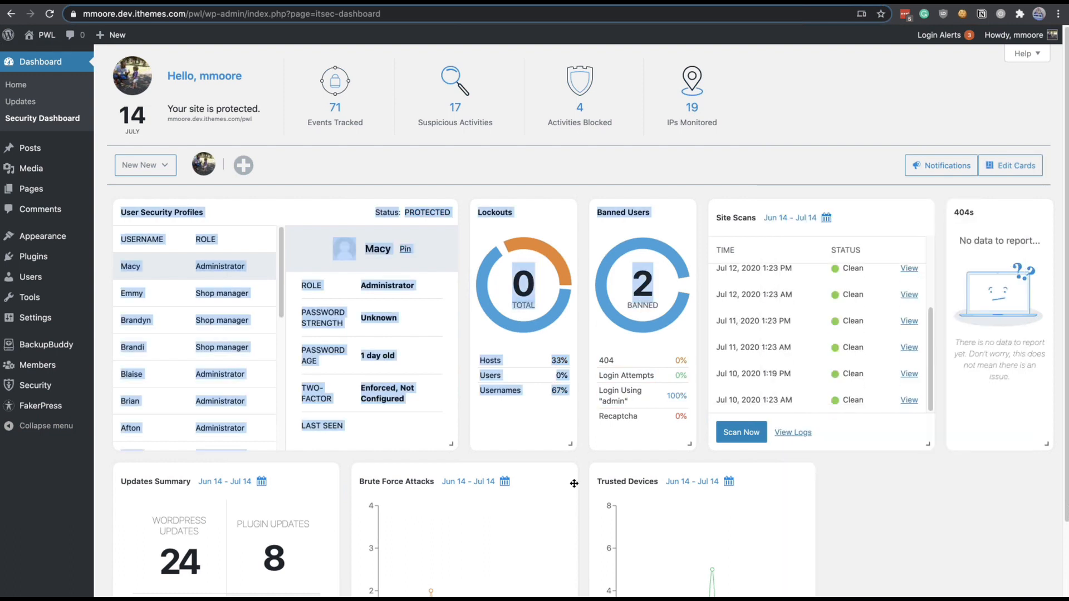
pyautogui.moveTo(654, 218); pyautogui.dragTo(737, 430)
pyautogui.scroll(-3, 737, 429)
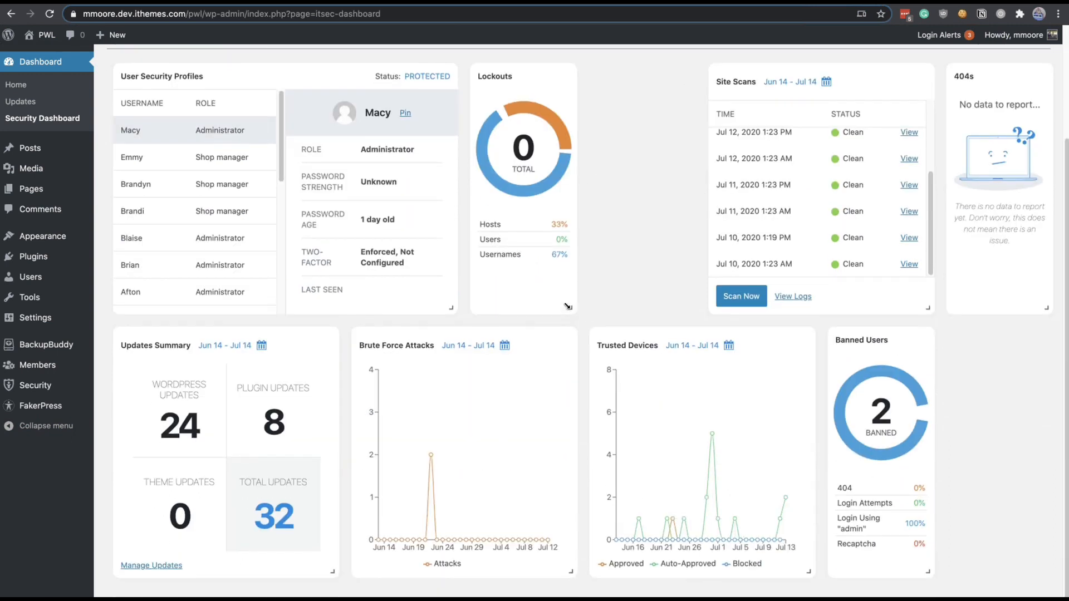
pyautogui.moveTo(328, 571); pyautogui.dragTo(227, 568)
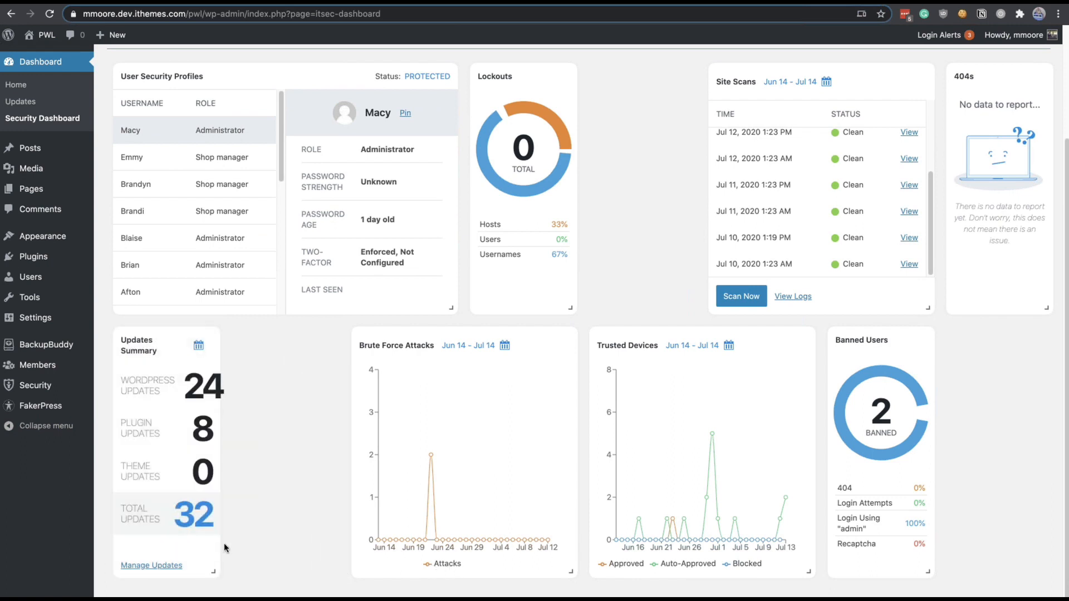
# Step: Inspect the Brute Force Attacks chart and its date period choices, leaving the period dialog without applying anything
pyautogui.scroll(3, 261, 521)
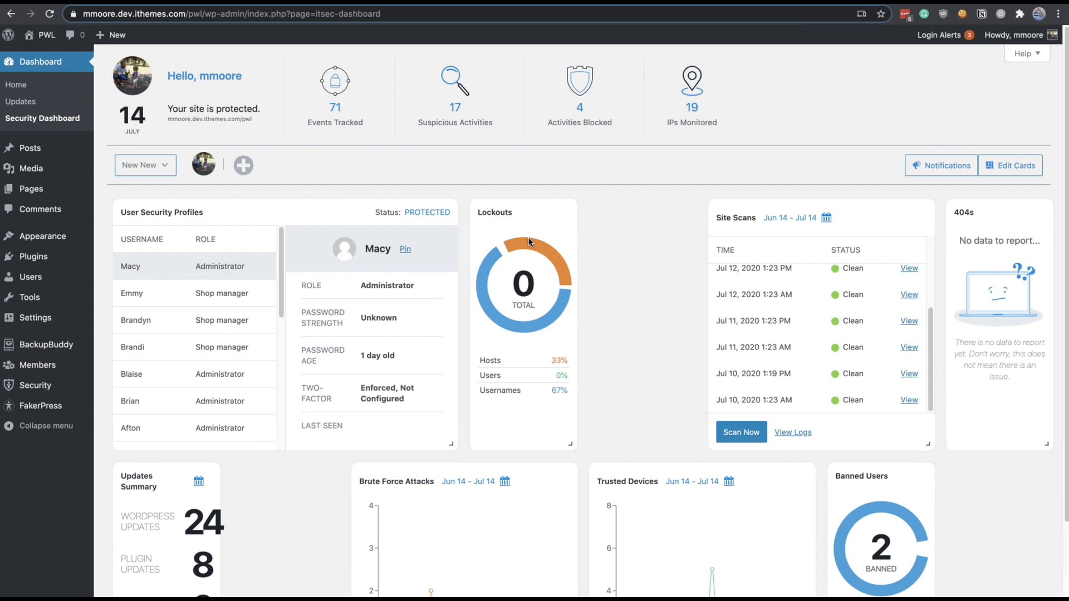
pyautogui.scroll(-3, 917, 318)
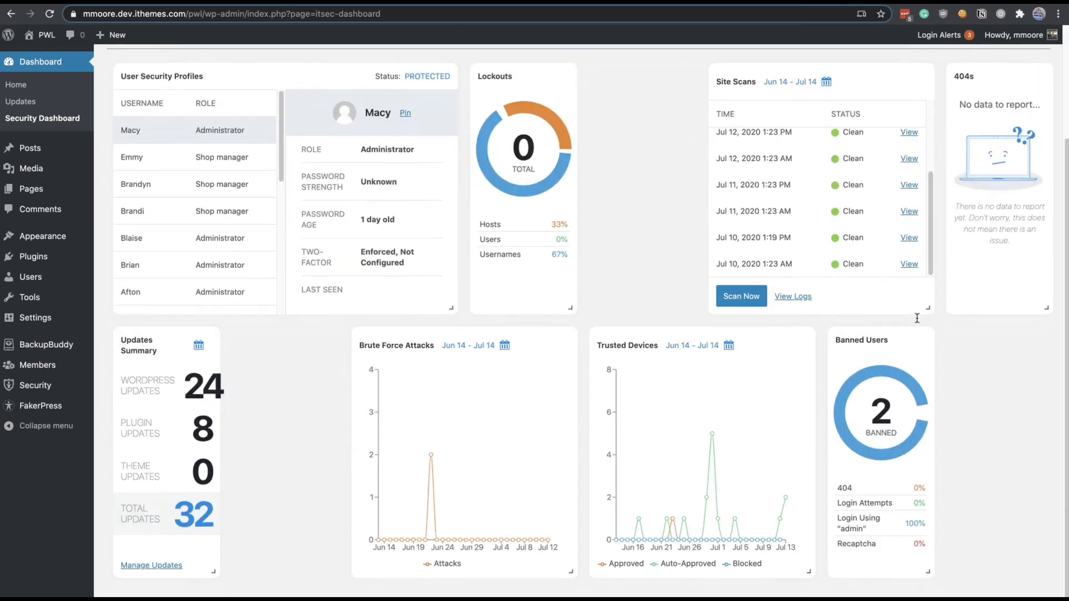
pyautogui.moveTo(454, 499)
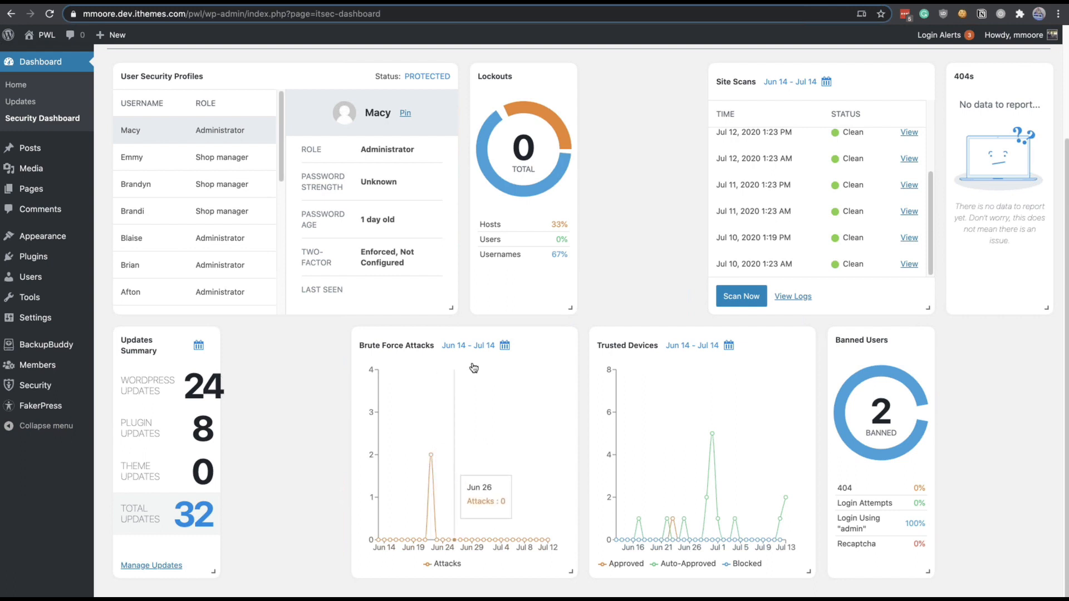
pyautogui.click(504, 345)
pyautogui.click(484, 338)
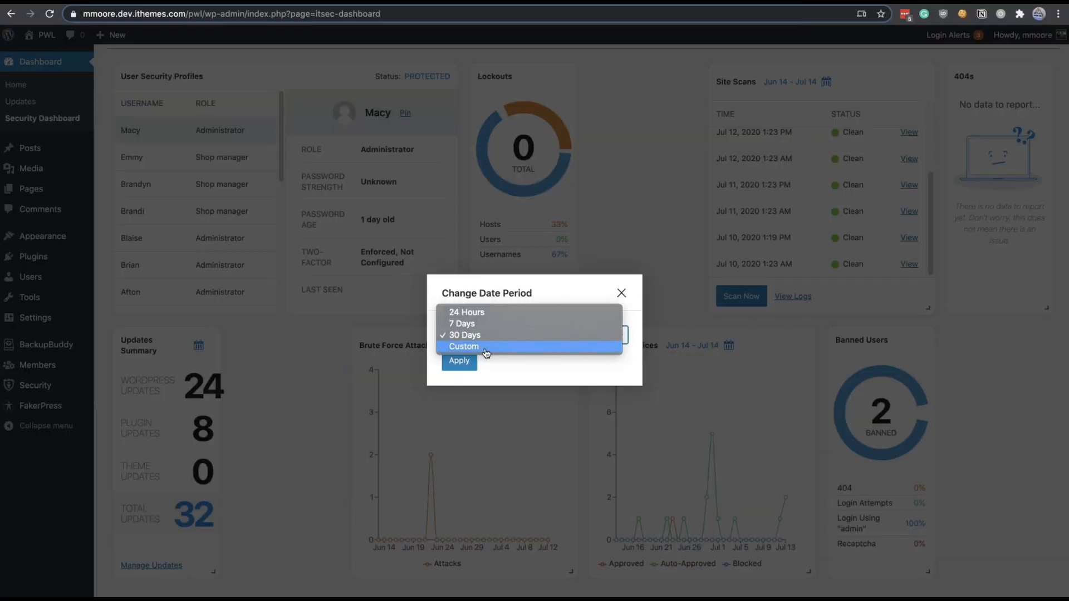
pyautogui.click(622, 293)
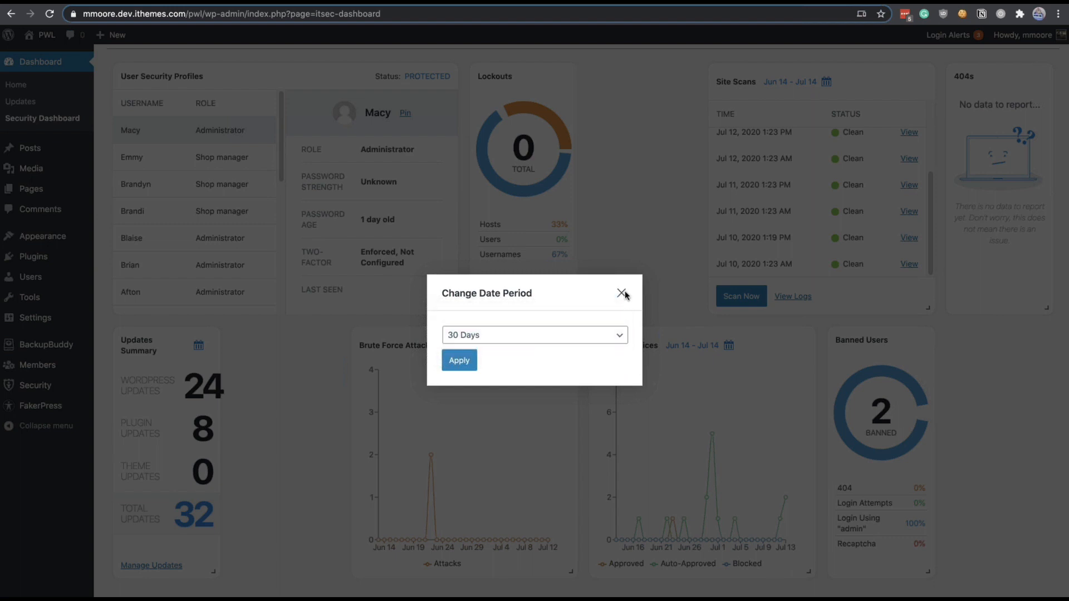
pyautogui.click(621, 292)
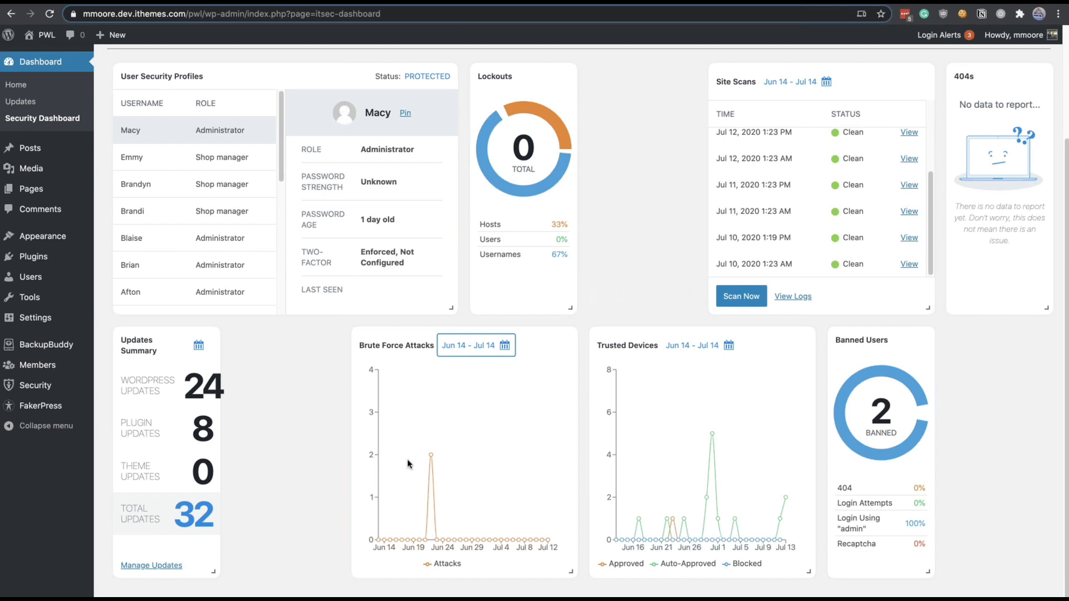
# Step: Open the security logs, show all events and filter them by the Brute Force module
pyautogui.moveTo(67, 386)
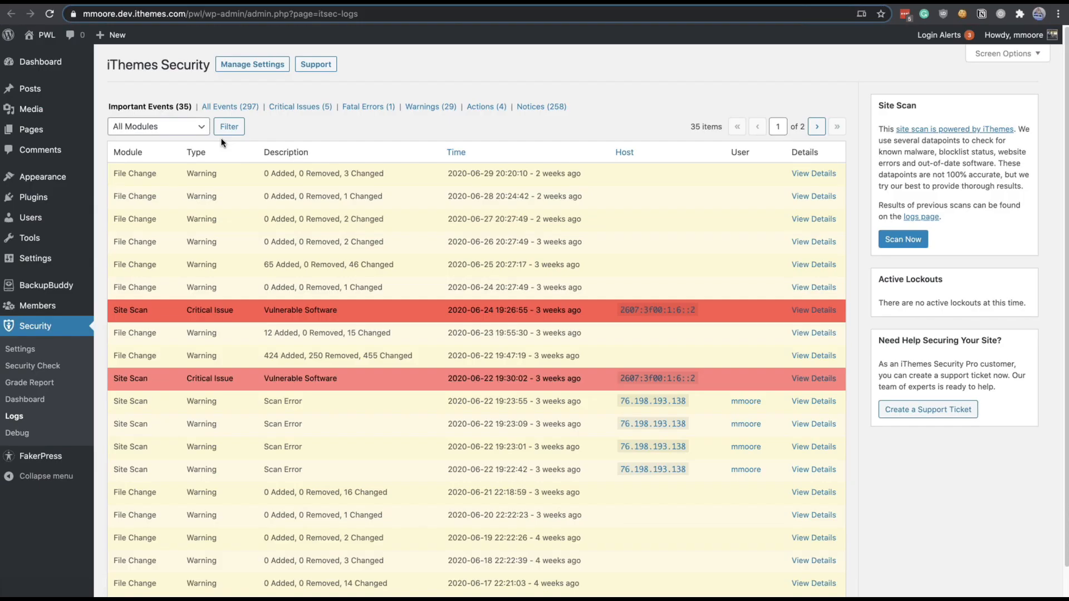
pyautogui.click(217, 108)
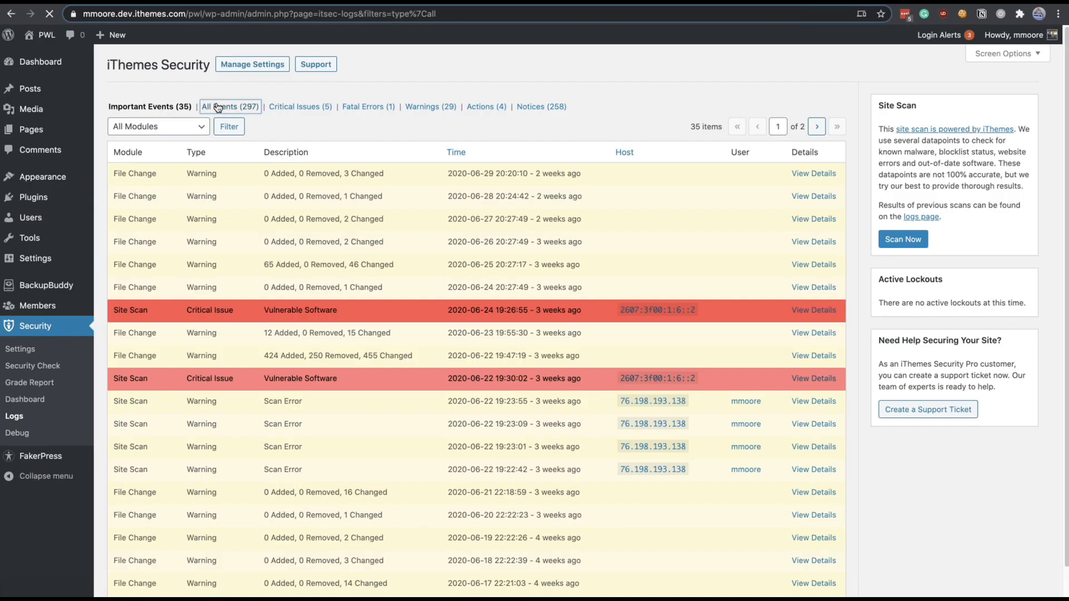
pyautogui.click(177, 133)
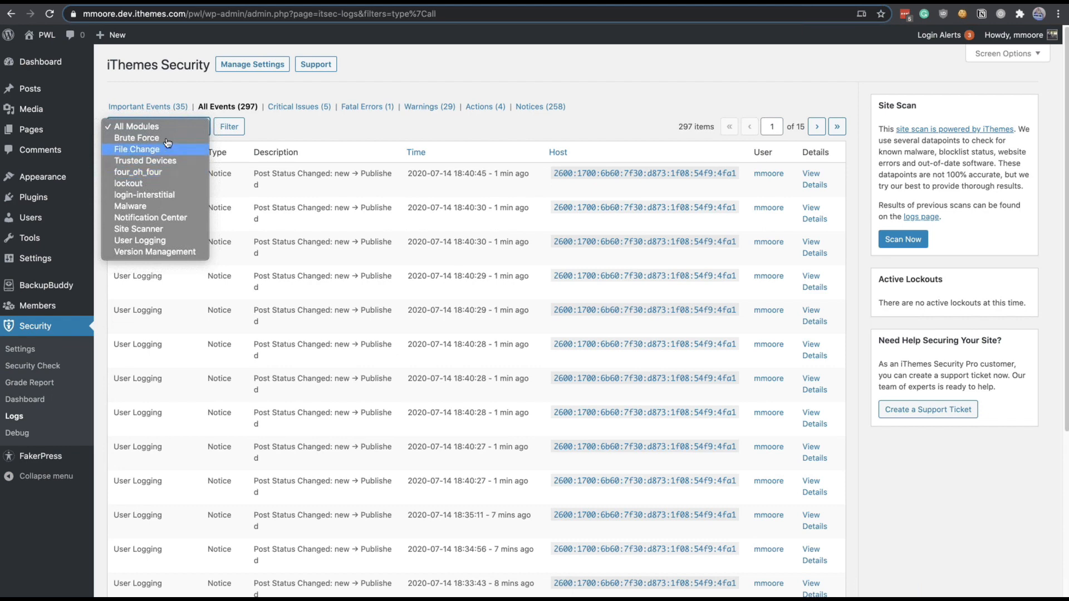
pyautogui.click(140, 138)
pyautogui.click(222, 130)
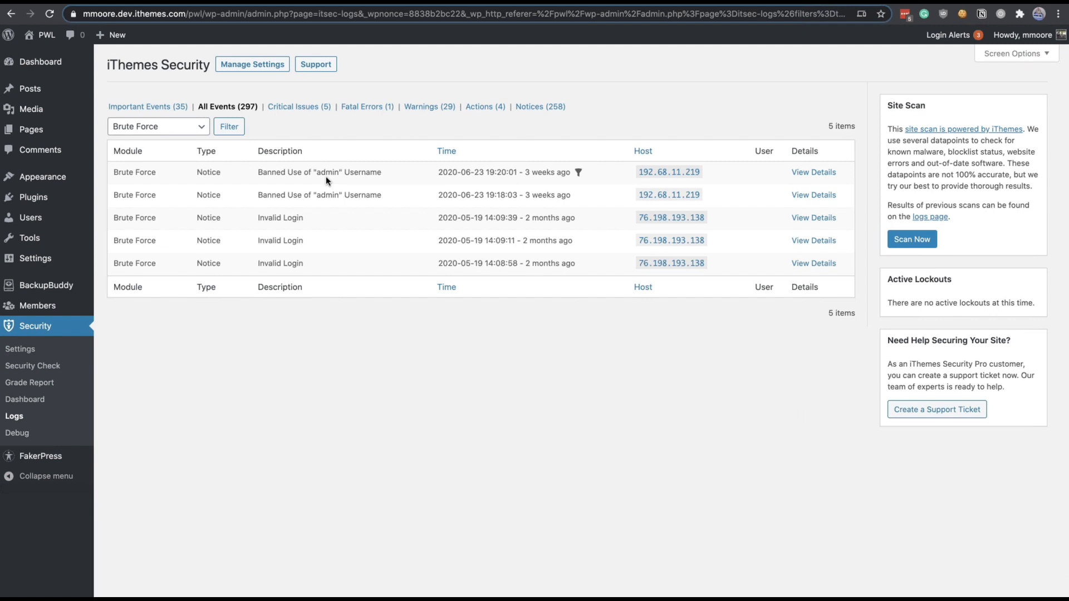
# Step: View the details of the most recent banned "admin" username entry and examine its raw details
pyautogui.click(810, 173)
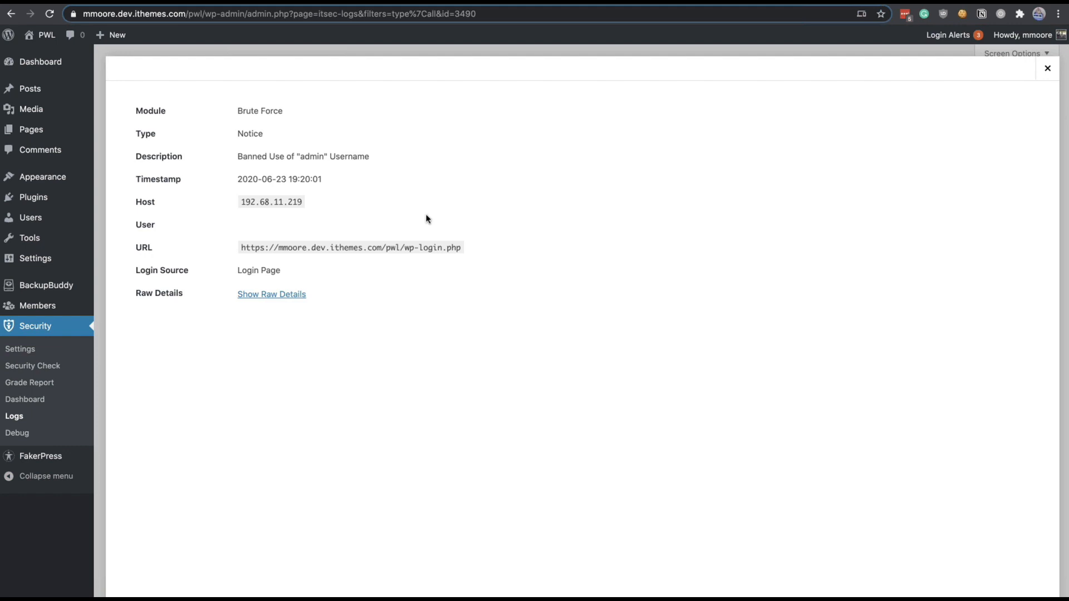
pyautogui.tripleClick(256, 271)
pyautogui.click(273, 254)
pyautogui.click(270, 294)
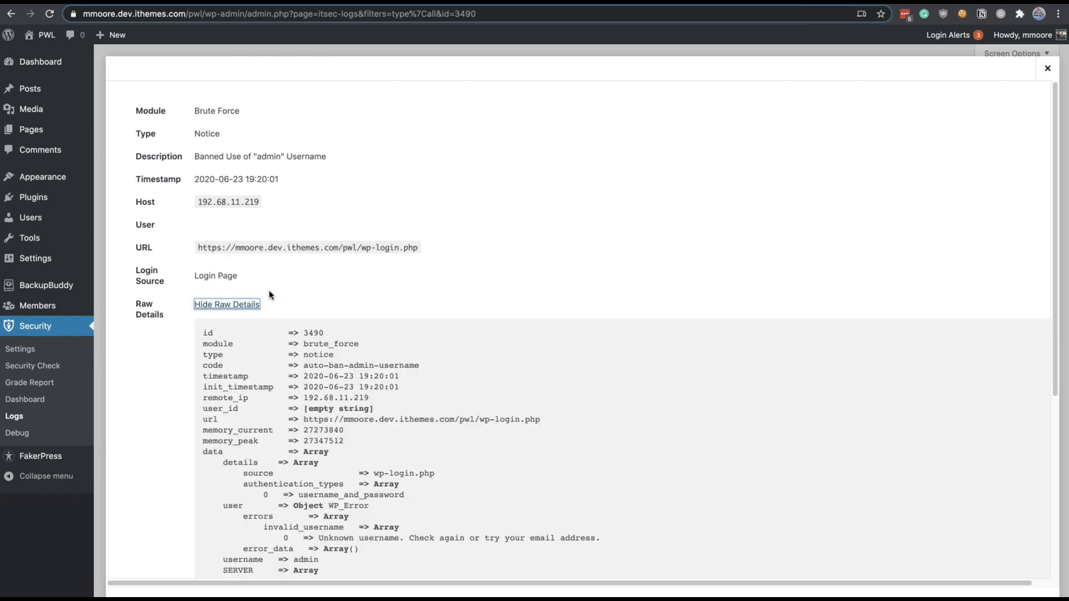
pyautogui.scroll(-5, 270, 293)
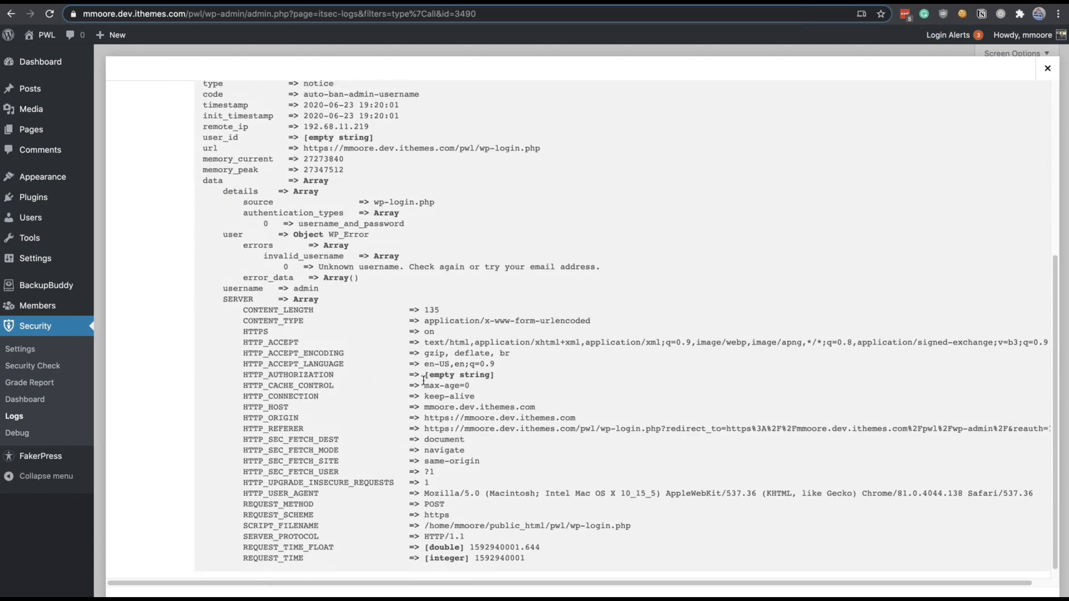
# Step: Examine the HTTP_USER_AGENT entry in the raw details and close the log entry
pyautogui.doubleClick(553, 495)
pyautogui.tripleClick(882, 500)
pyautogui.tripleClick(882, 494)
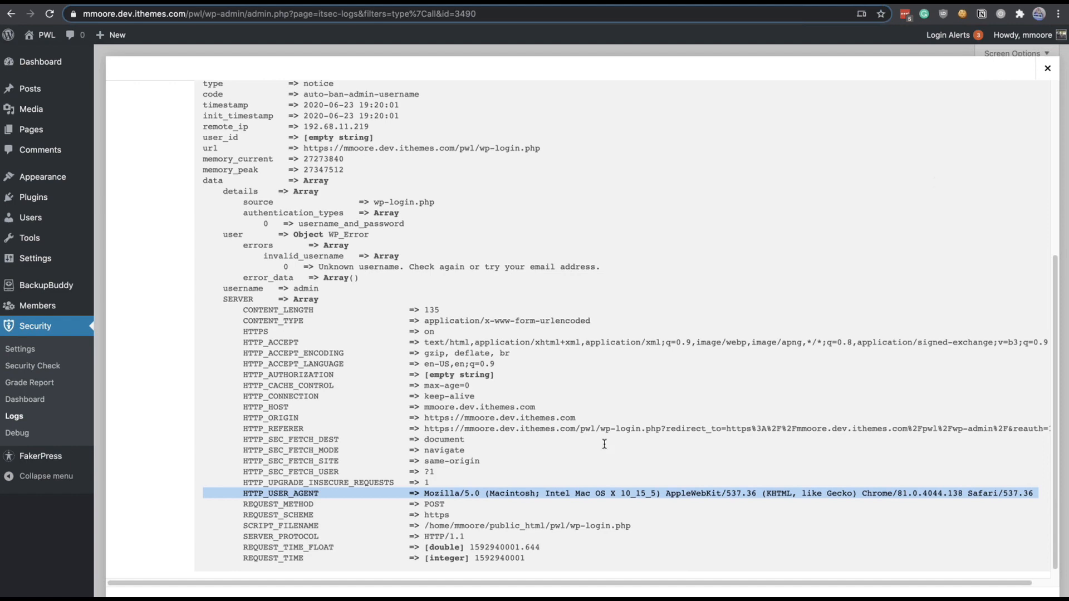
pyautogui.click(1047, 68)
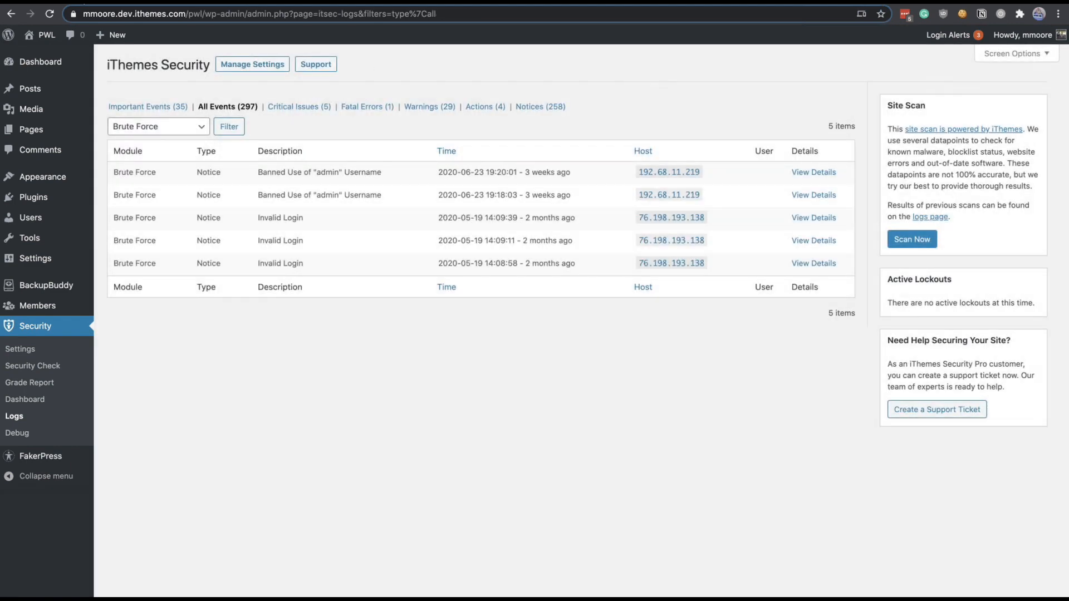
# Step: Switch to the security settings, search the modules for "user" and open the User Logging settings
pyautogui.click(83, 1)
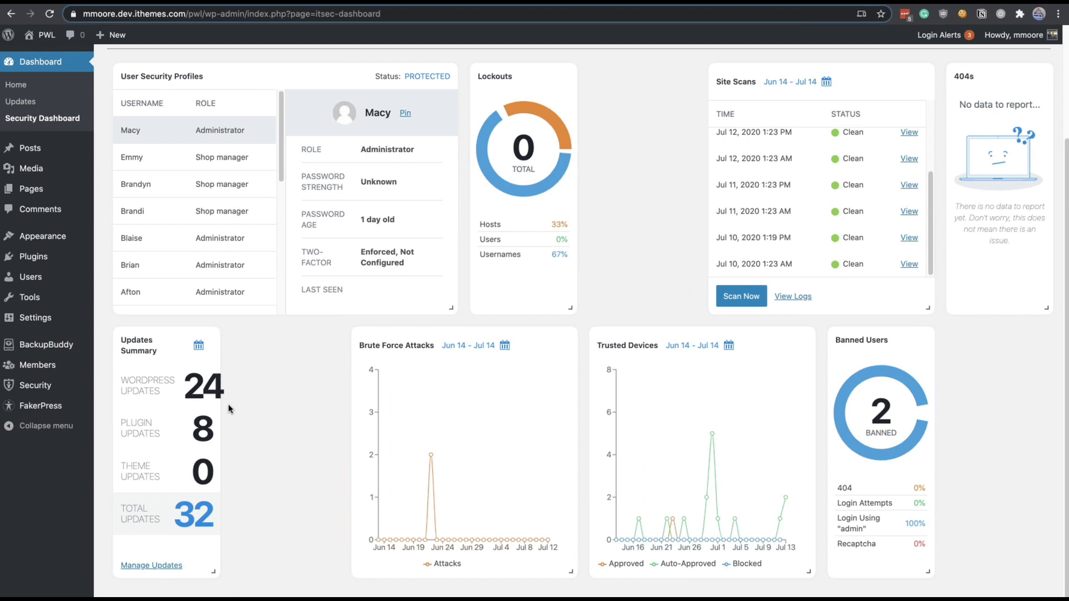
pyautogui.moveTo(485, 499)
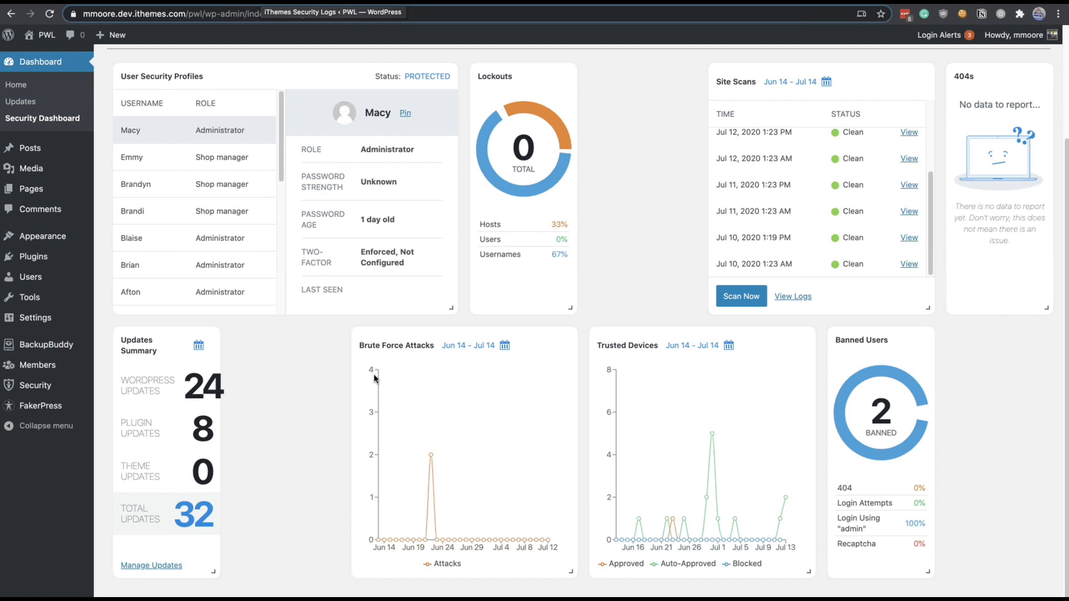
pyautogui.moveTo(43, 389)
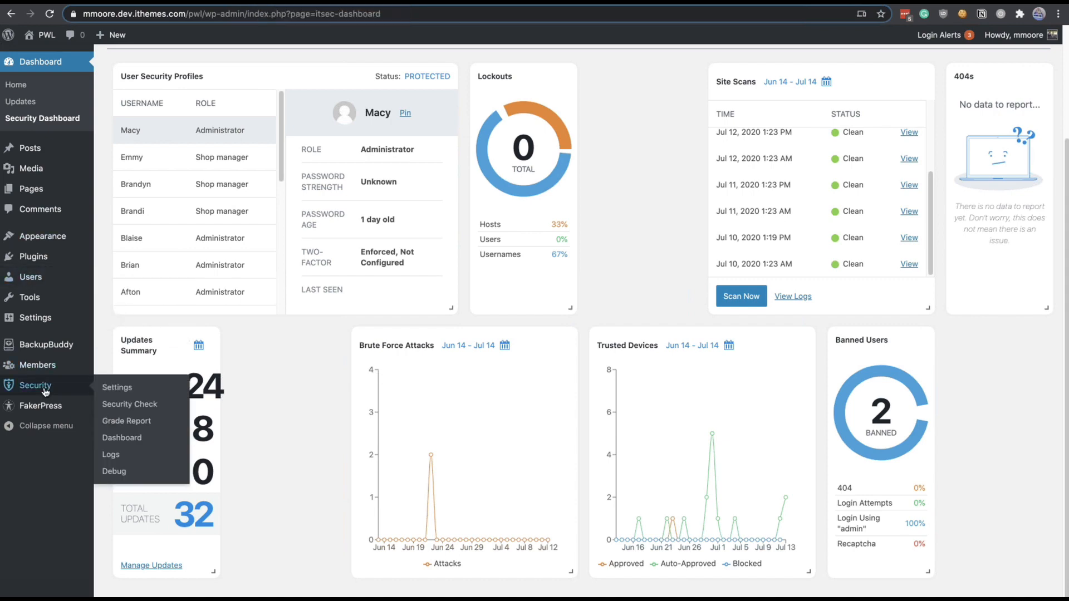
pyautogui.click(132, 386)
pyautogui.scroll(-10, 270, 315)
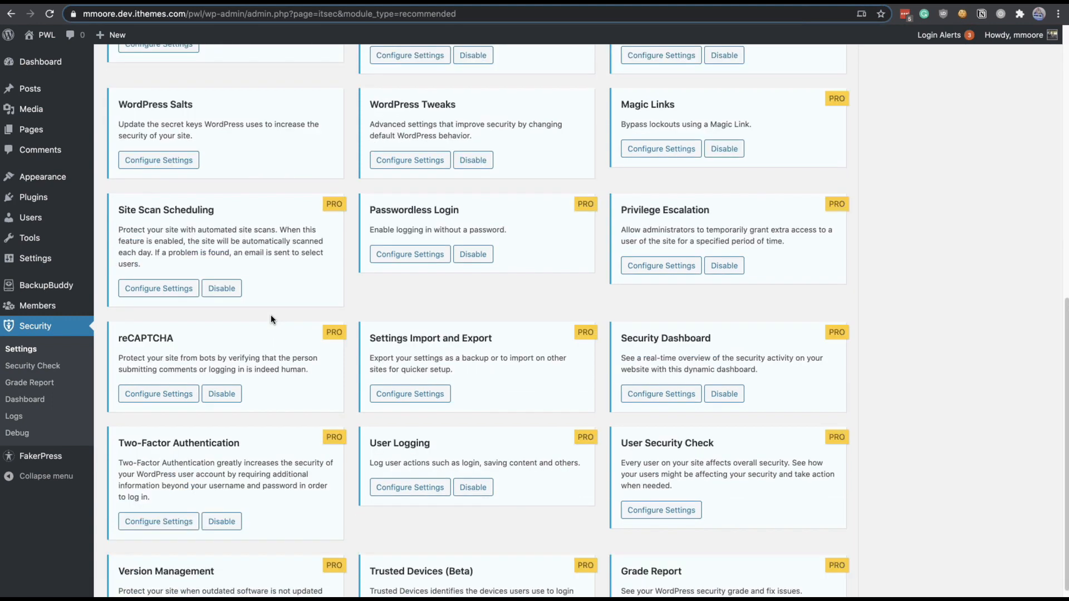
pyautogui.press('super+f')
pyautogui.write('user')
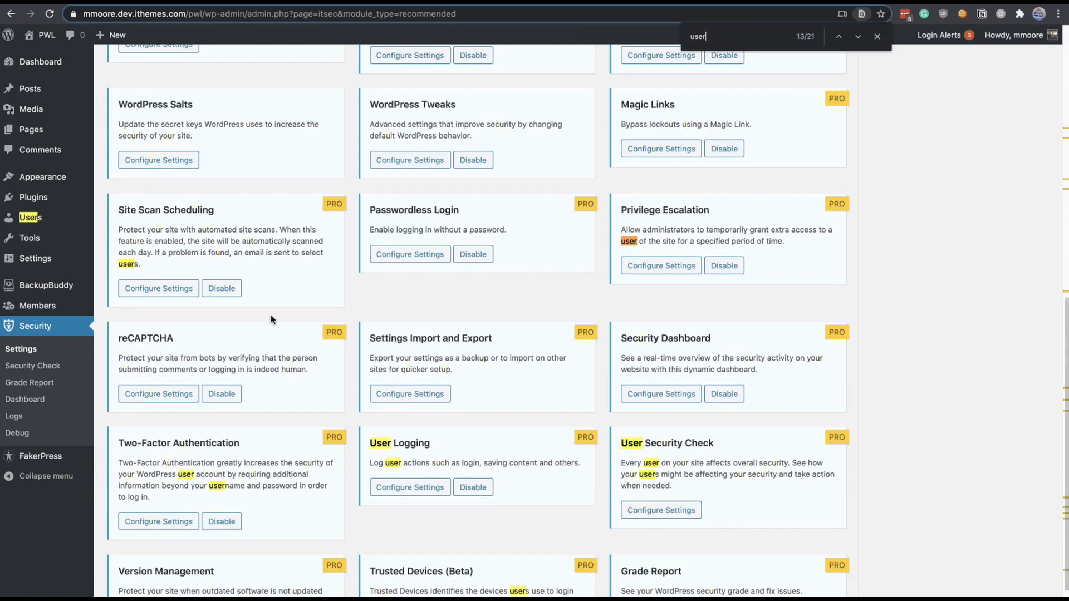
pyautogui.click(403, 487)
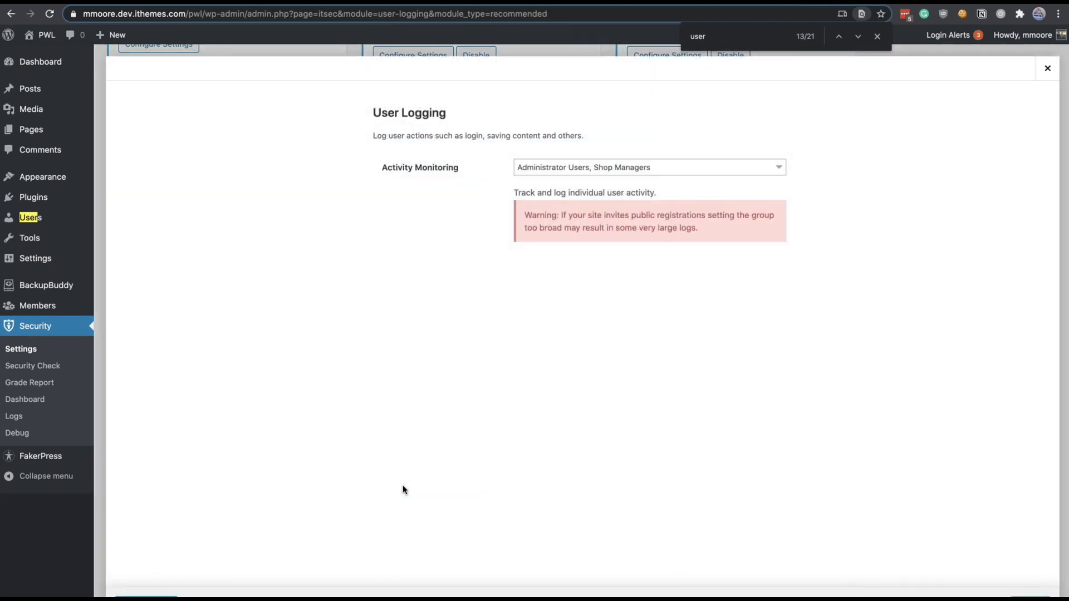
# Step: Review the user groups available for Activity Monitoring, then close the page search and the User Logging settings without changing anything
pyautogui.click(710, 165)
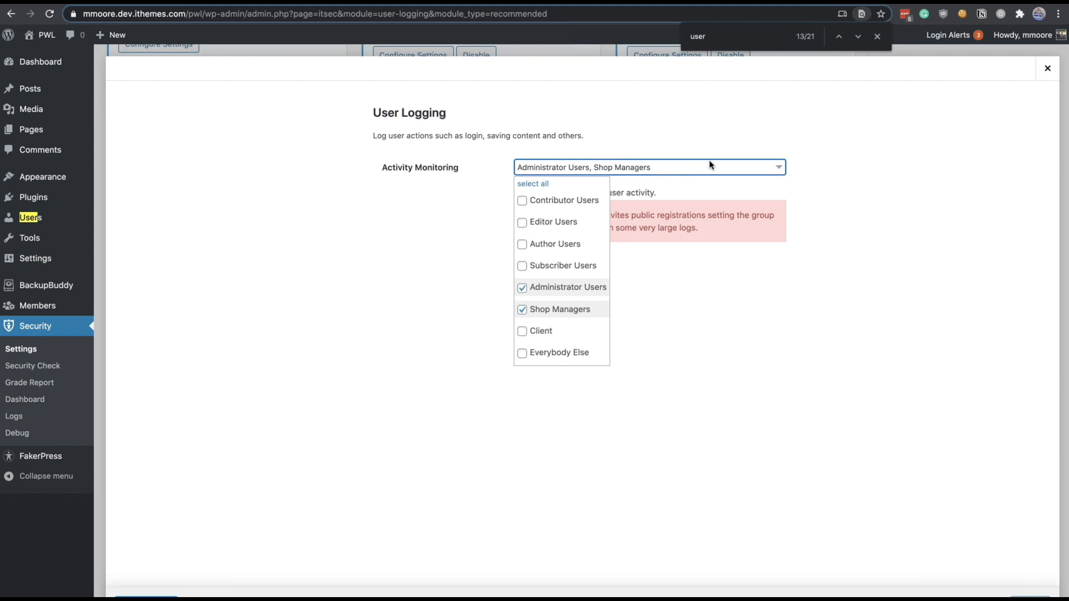
pyautogui.click(713, 134)
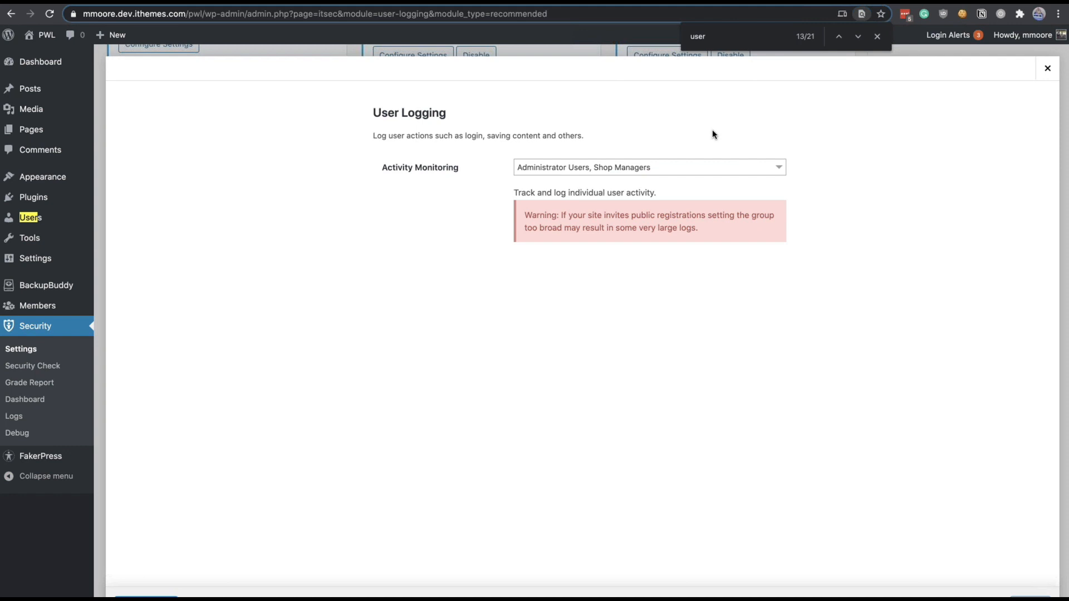
pyautogui.click(876, 35)
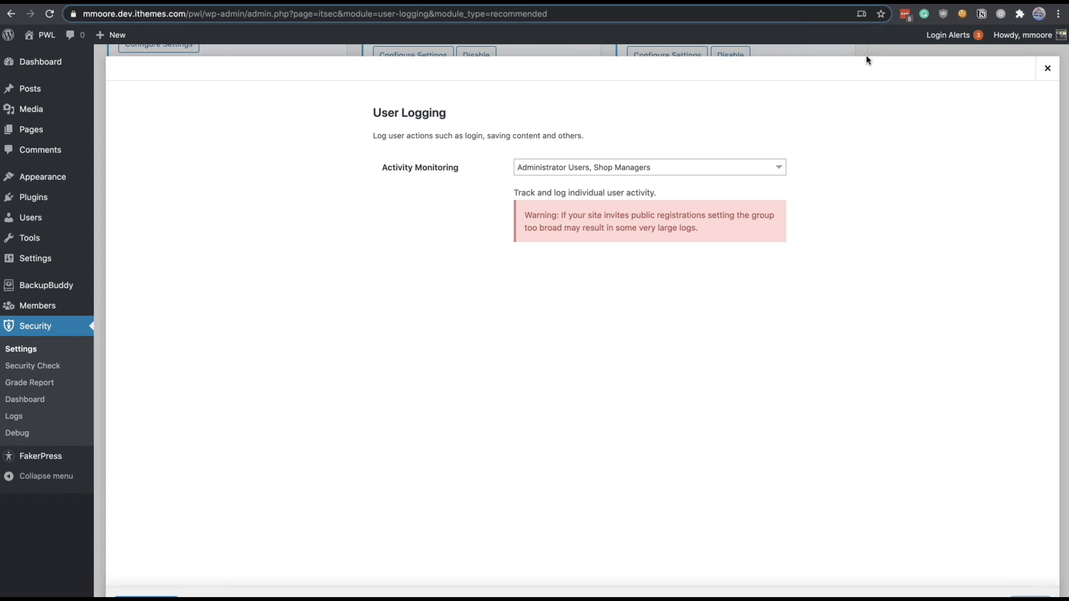
pyautogui.click(1048, 68)
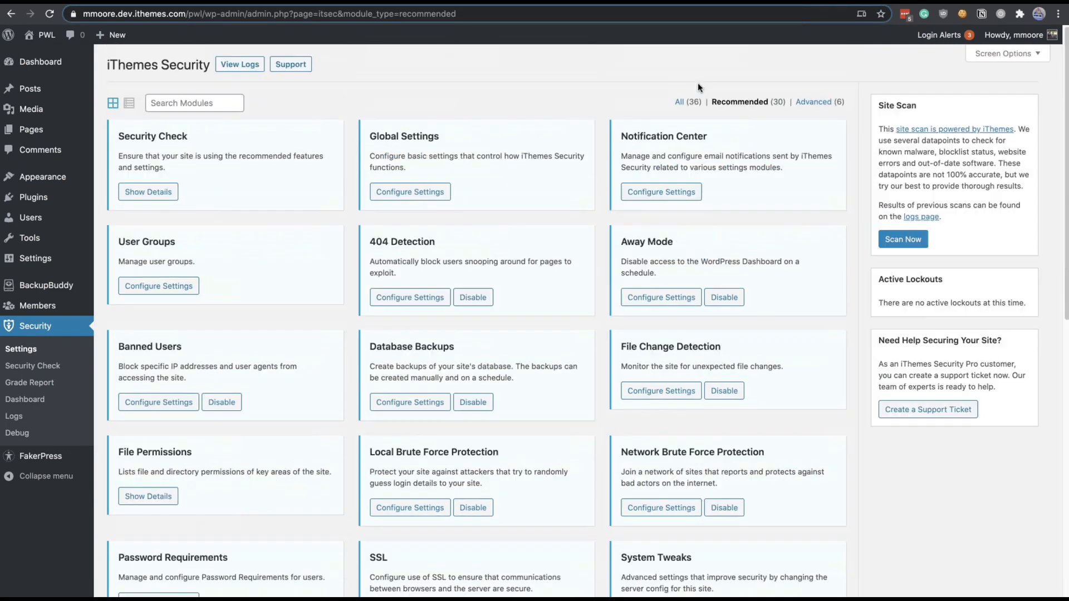
# Step: Return to the security logs and filter all events by the User Logging module
pyautogui.click(14, 416)
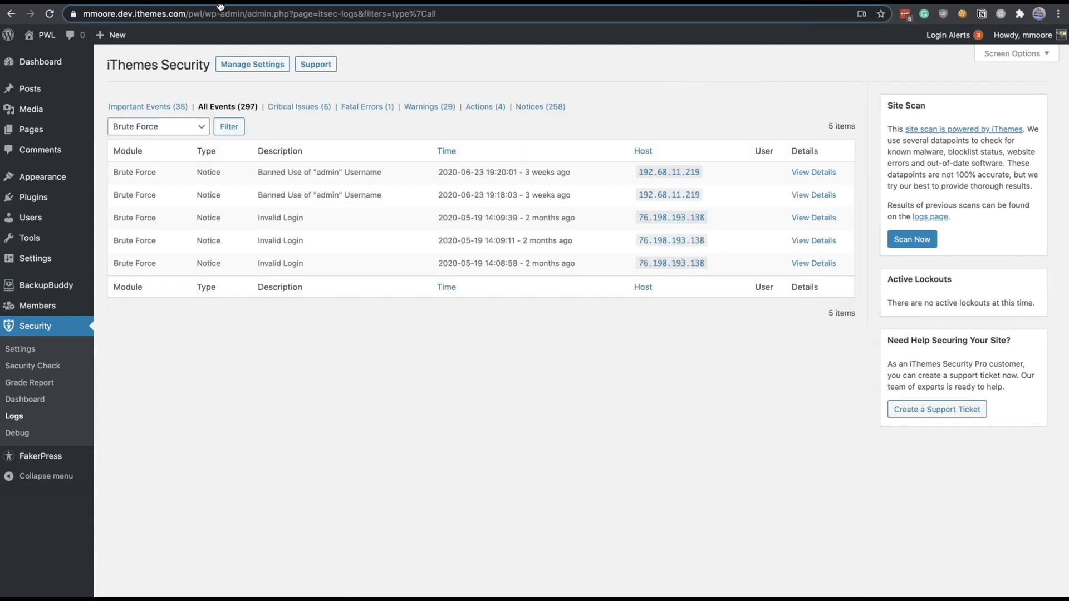
pyautogui.click(151, 133)
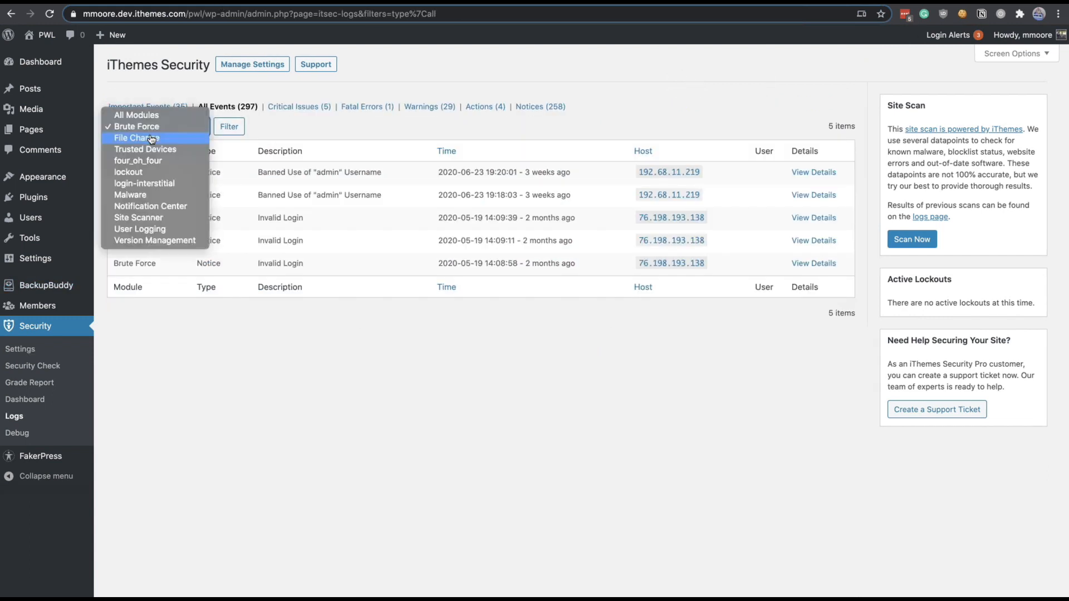
pyautogui.click(145, 229)
pyautogui.click(237, 126)
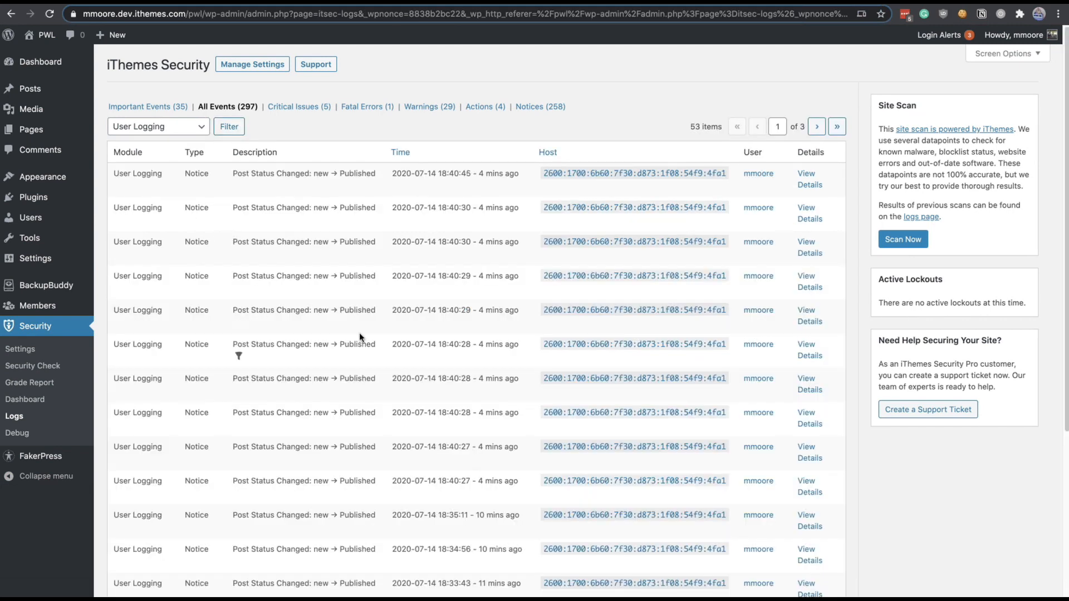
pyautogui.scroll(-5, 358, 331)
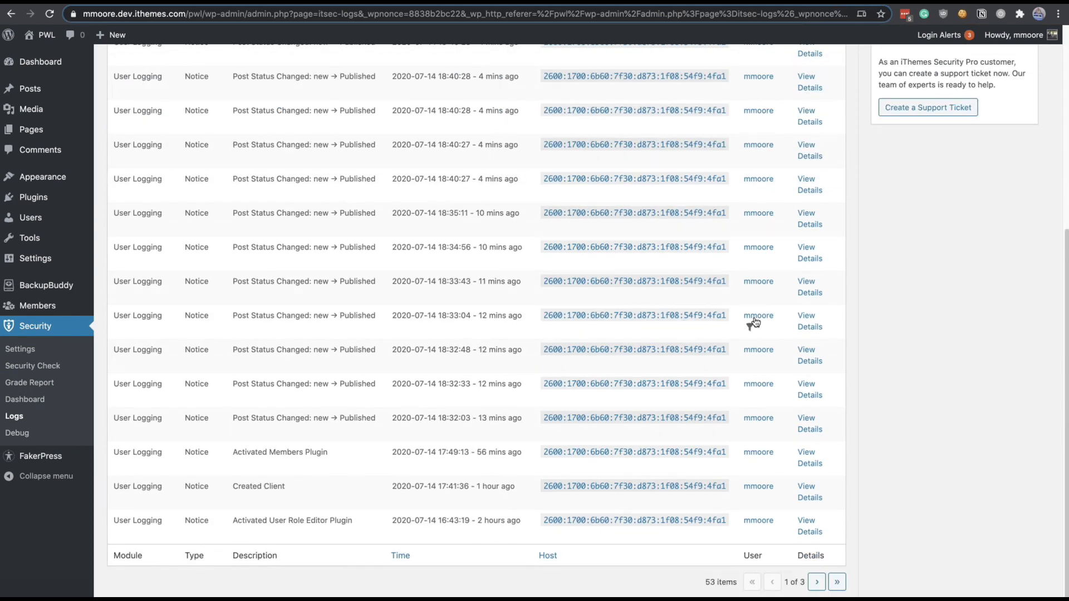
pyautogui.click(802, 328)
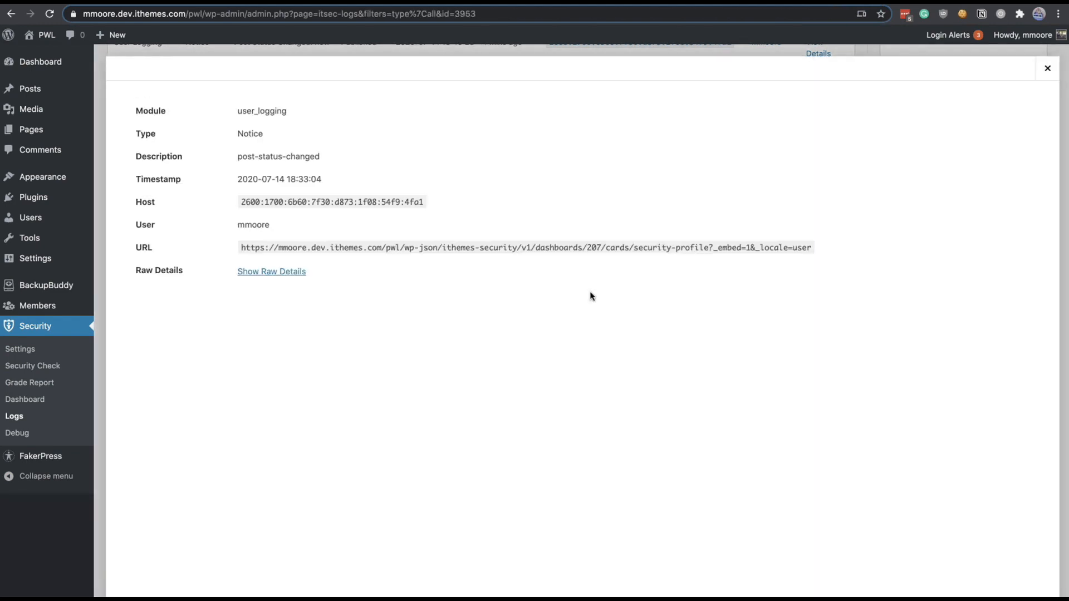
pyautogui.tripleClick(565, 259)
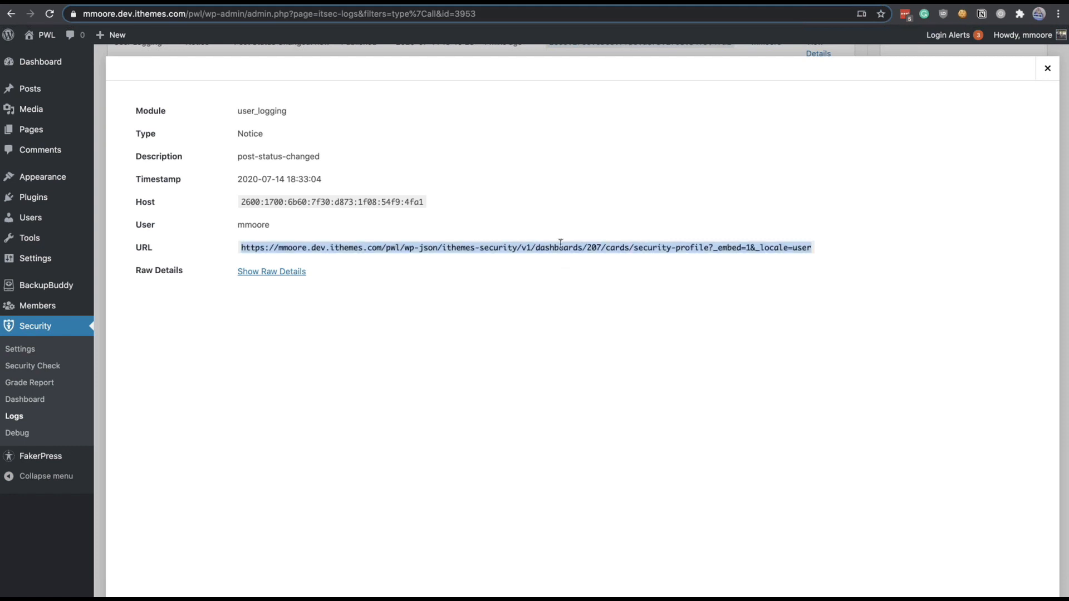
pyautogui.click(265, 272)
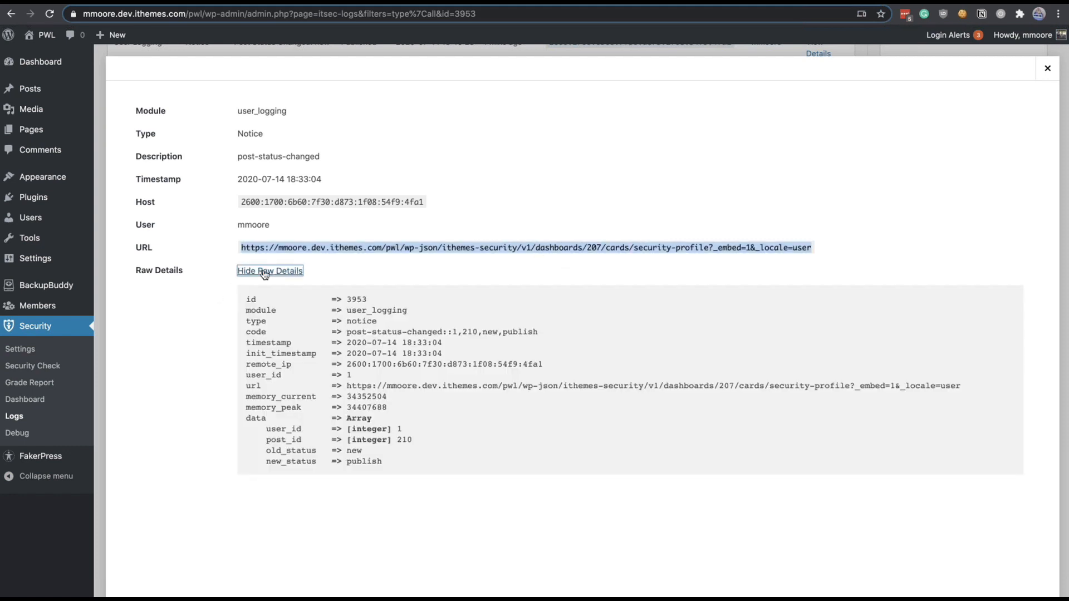
pyautogui.click(368, 341)
pyautogui.moveTo(448, 344); pyautogui.dragTo(387, 338)
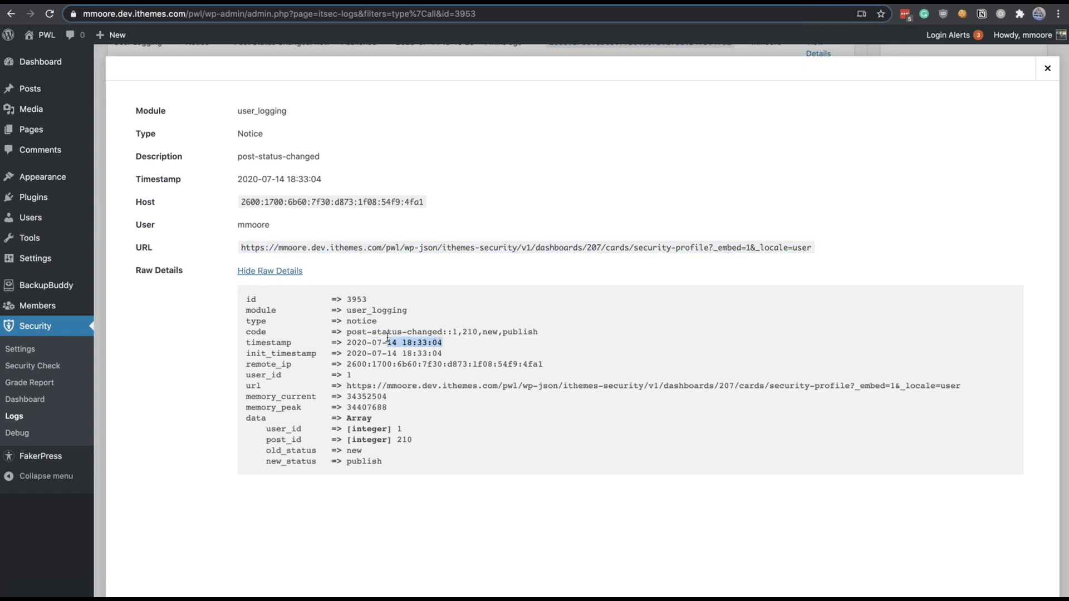
pyautogui.click(1047, 68)
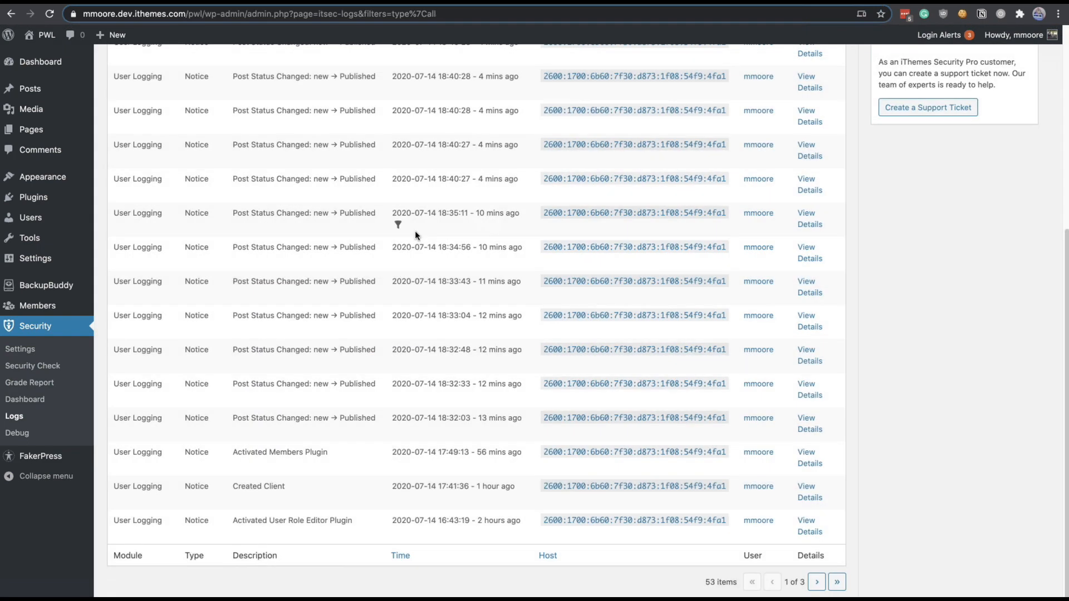
pyautogui.scroll(5, 416, 231)
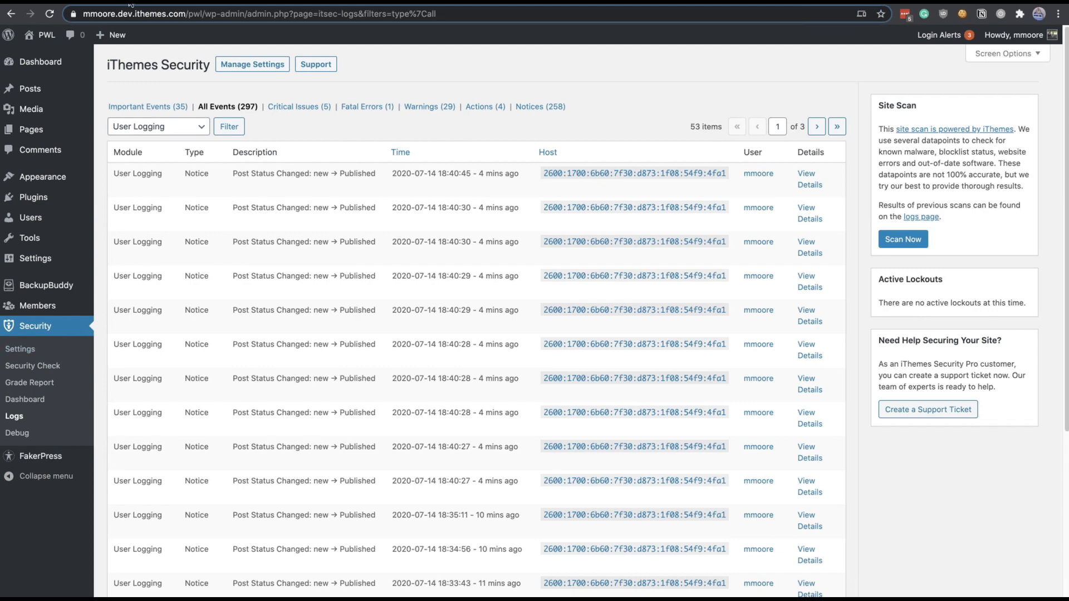
pyautogui.click(262, 64)
pyautogui.click(138, 3)
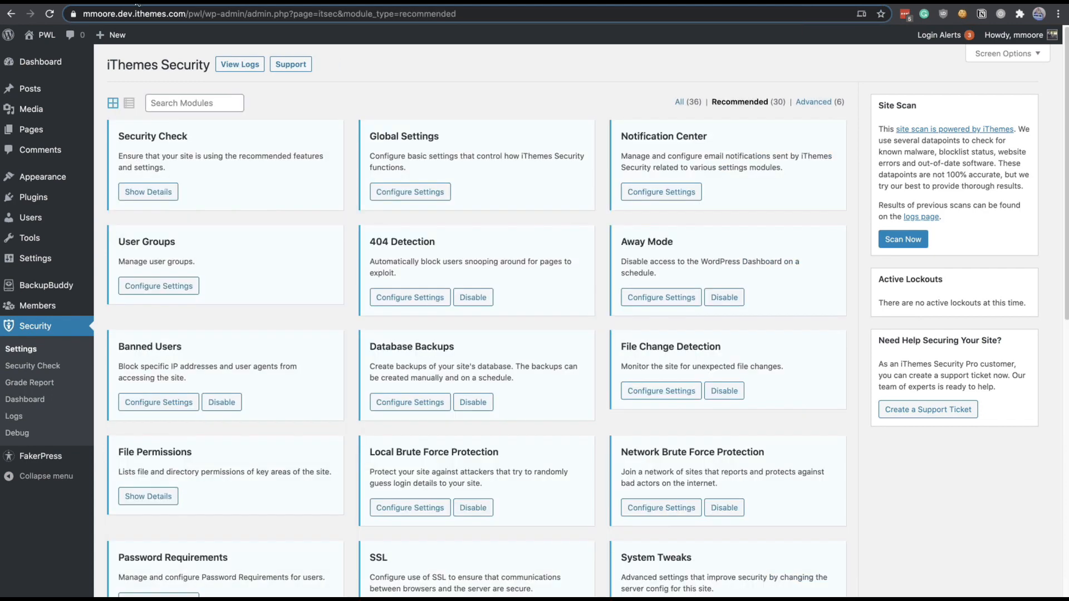
pyautogui.click(55, 401)
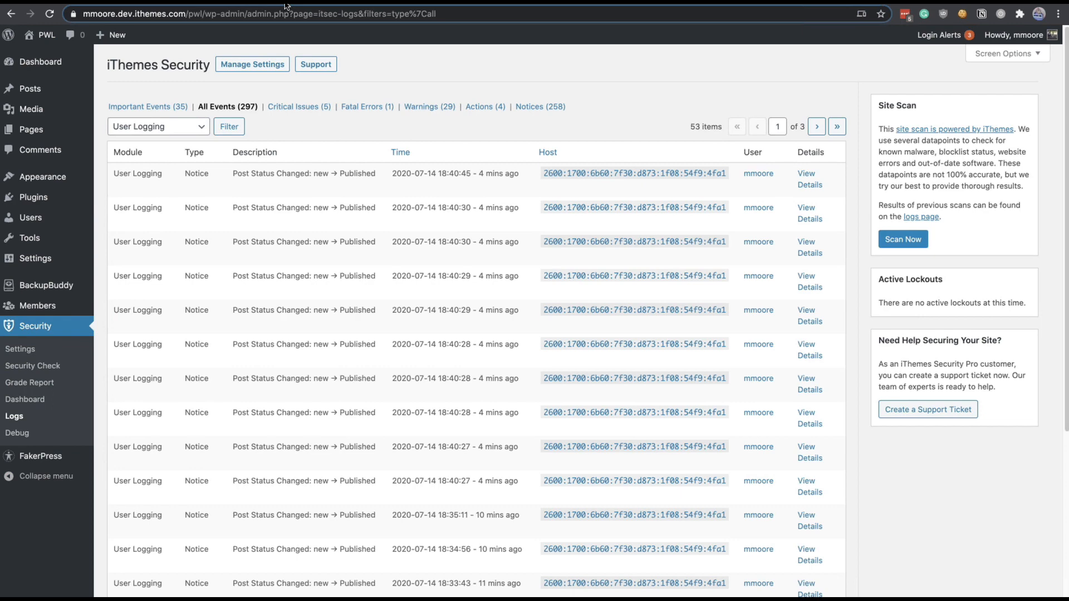
# Step: Review the Log Type and Days to Keep Database Logs options in the Global Settings, closing them without changes
pyautogui.click(36, 354)
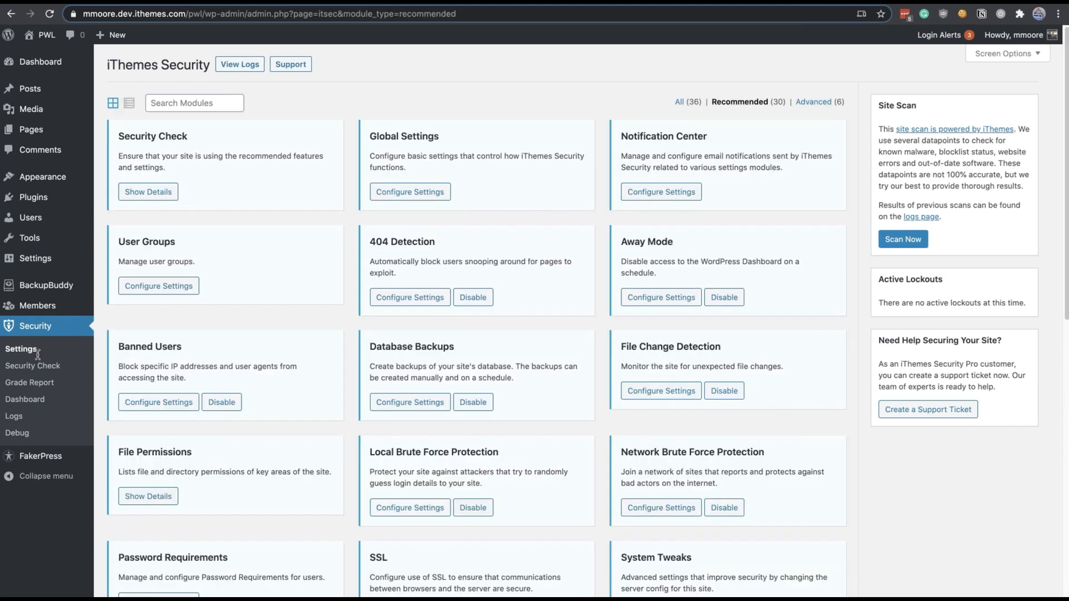
pyautogui.click(406, 192)
pyautogui.scroll(-10, 334, 259)
pyautogui.scroll(-4, 334, 260)
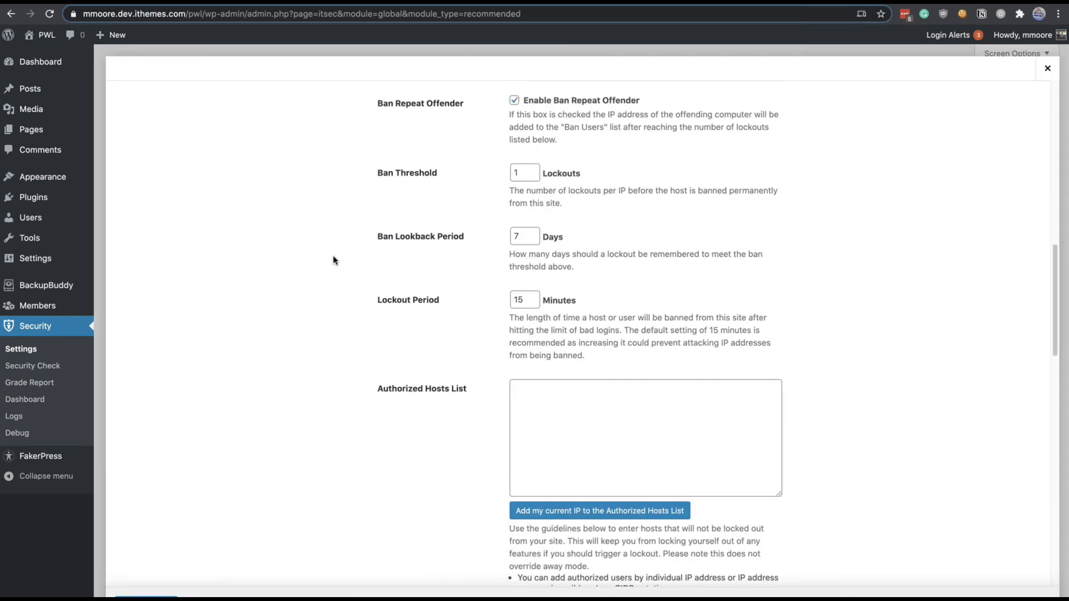
pyautogui.scroll(-12, 333, 260)
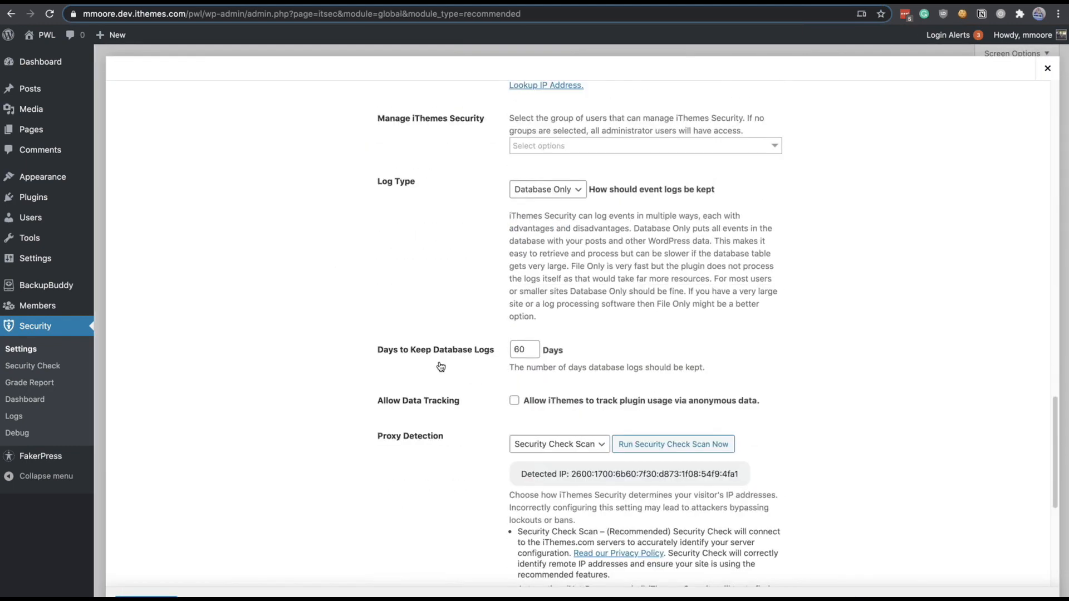
pyautogui.click(492, 347)
pyautogui.click(1047, 68)
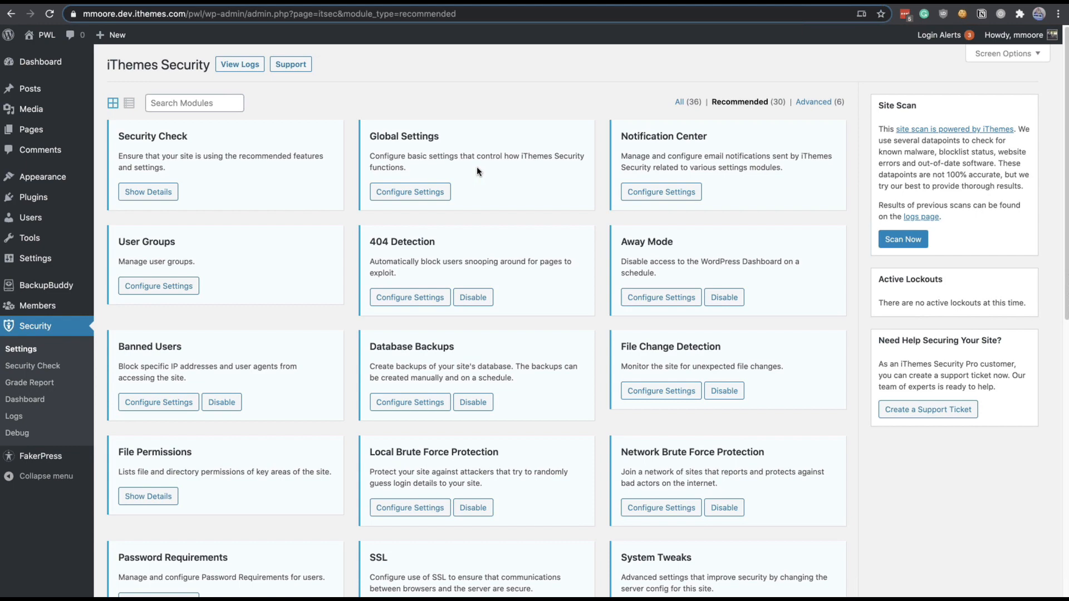
# Step: Search the settings modules for "site sc", then review the Site Scan Scheduling settings and close them without changes
pyautogui.scroll(-7, 475, 174)
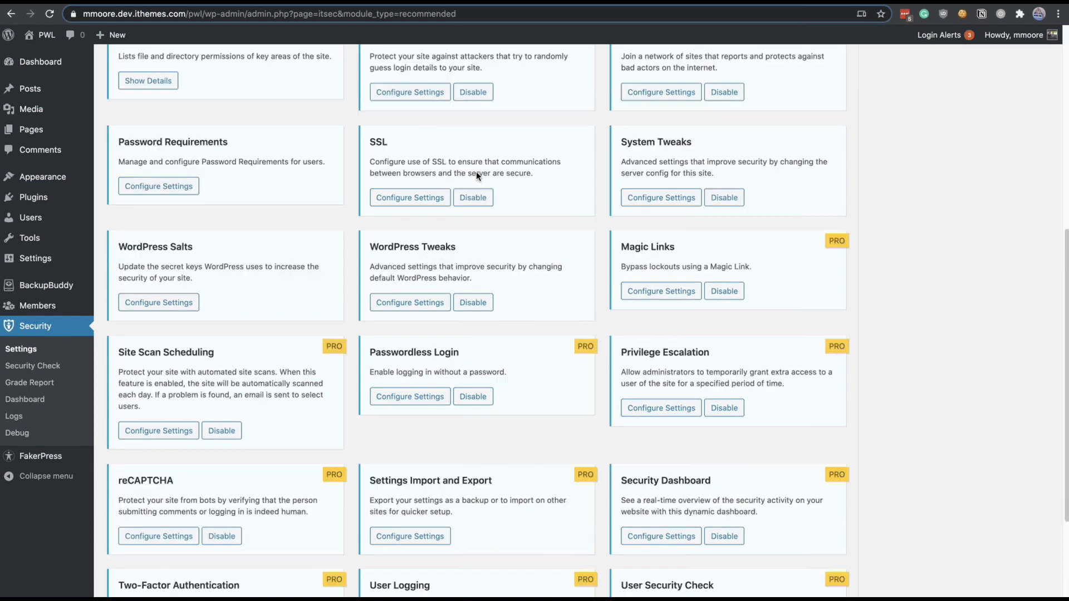
pyautogui.scroll(-4, 476, 173)
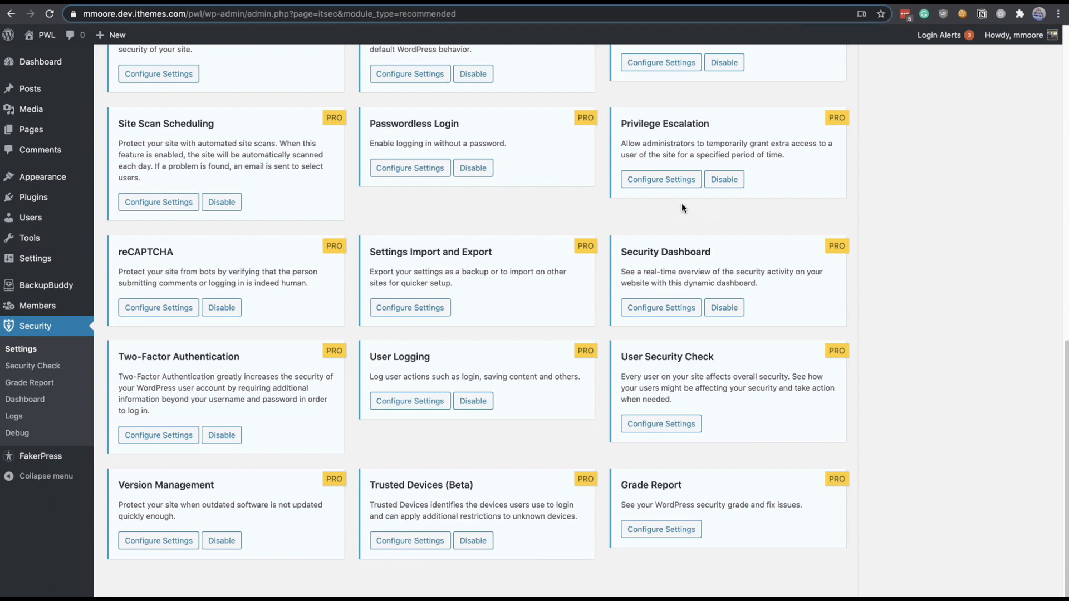
pyautogui.hotkey('ctrl', 'f')
pyautogui.write('site')
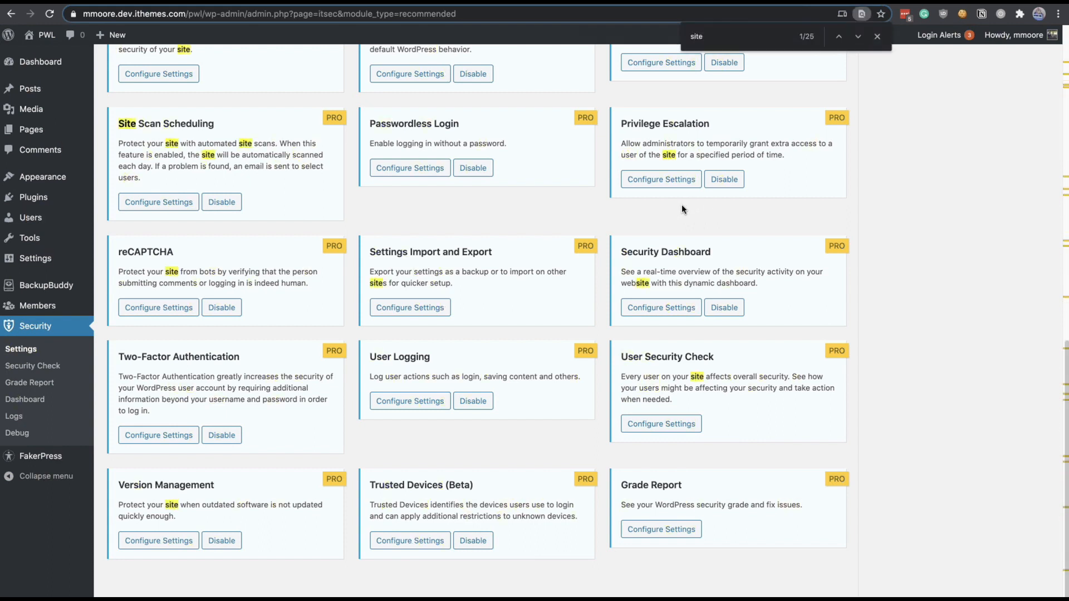
pyautogui.write(' sc')
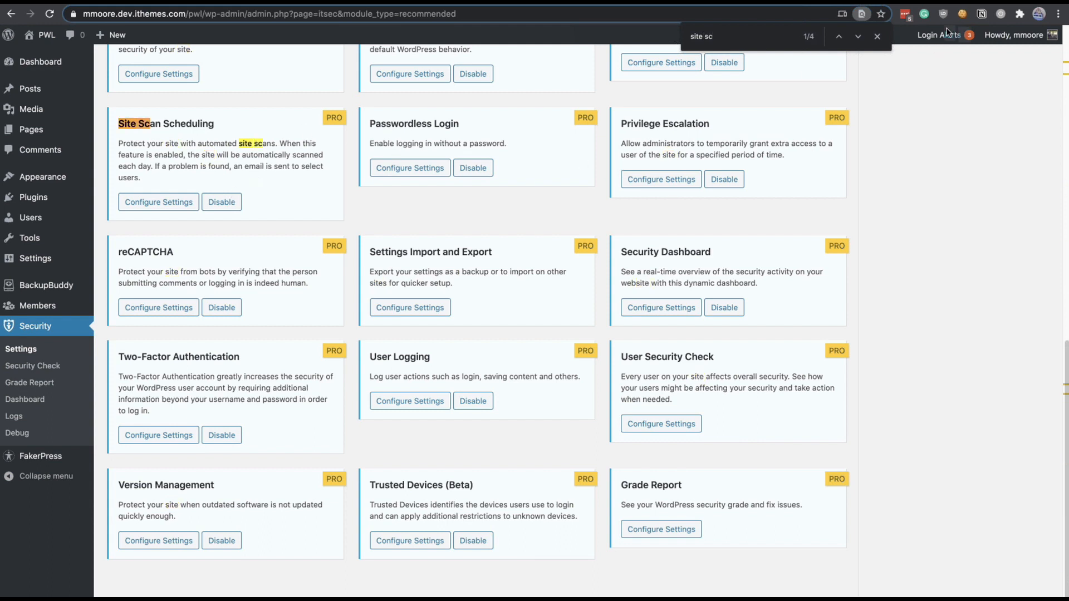
pyautogui.press('Escape')
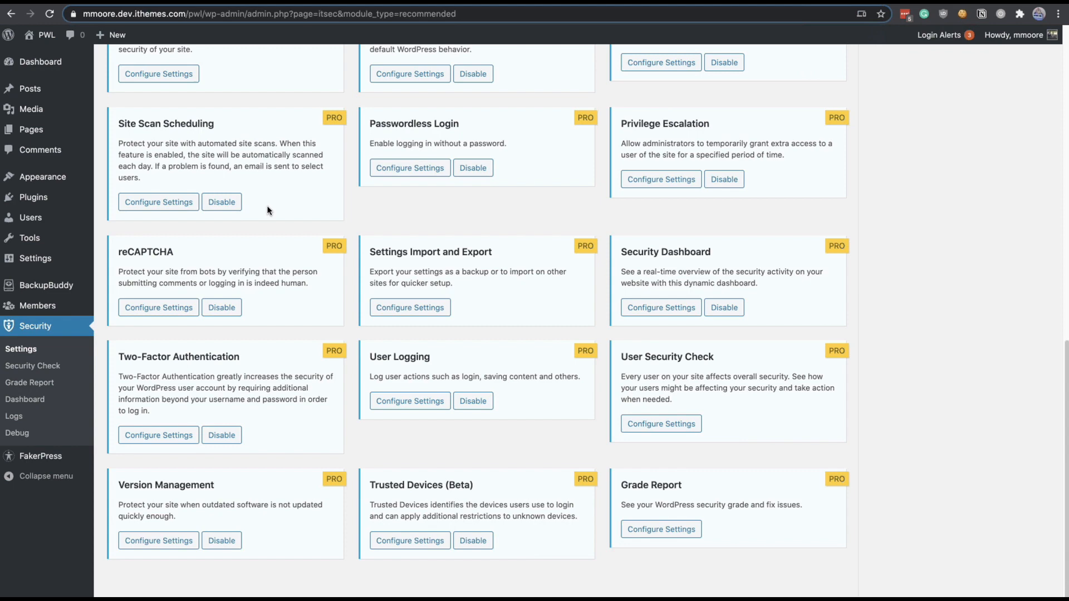
pyautogui.click(162, 202)
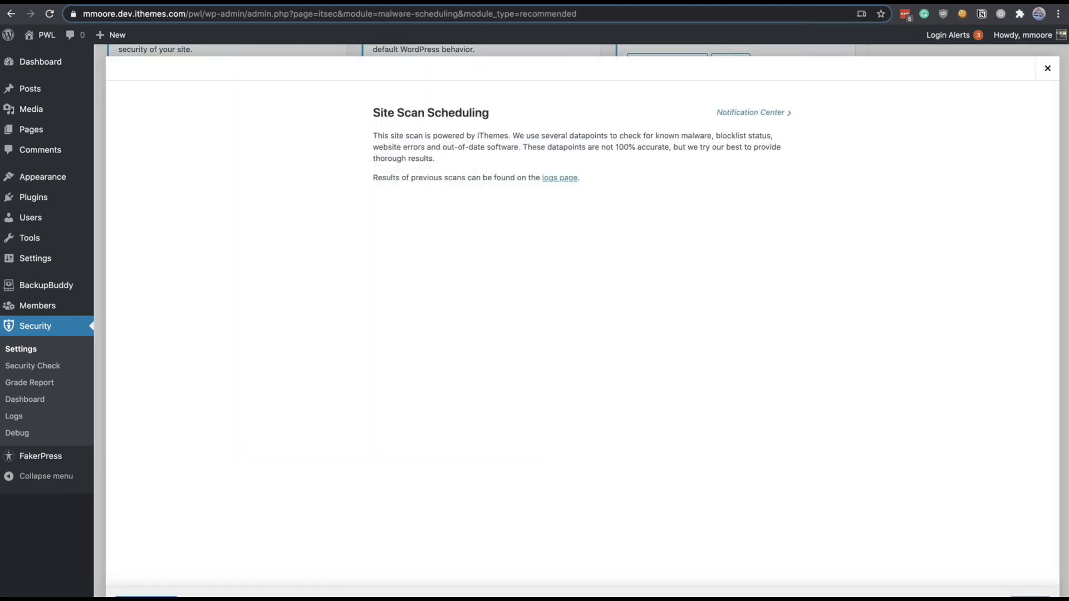
pyautogui.click(1043, 67)
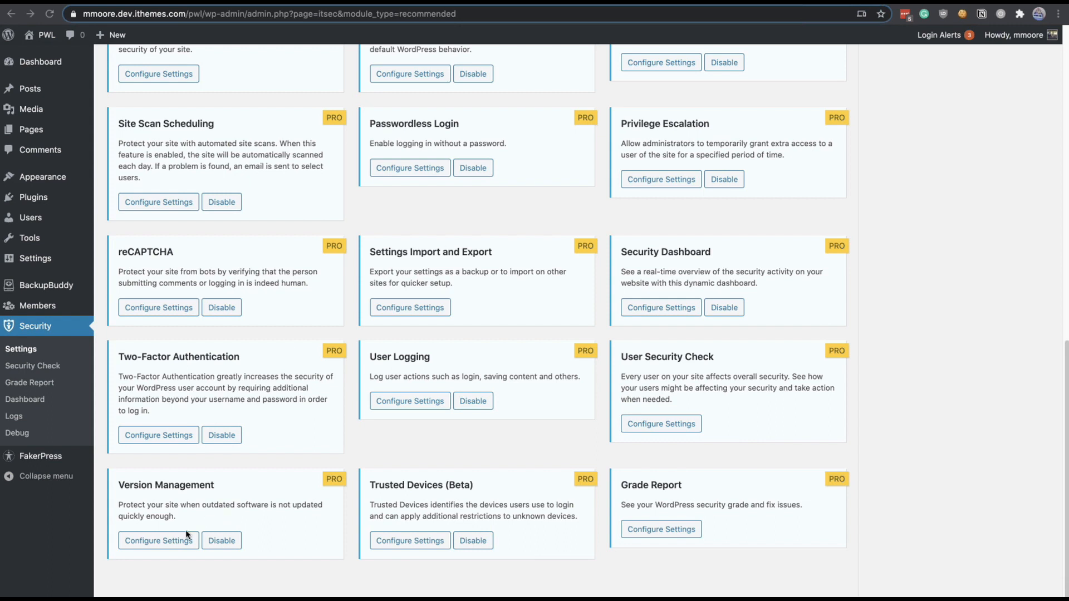
# Step: Review the Version Management settings for automatic updates and outdated software, closing them without changes
pyautogui.click(176, 540)
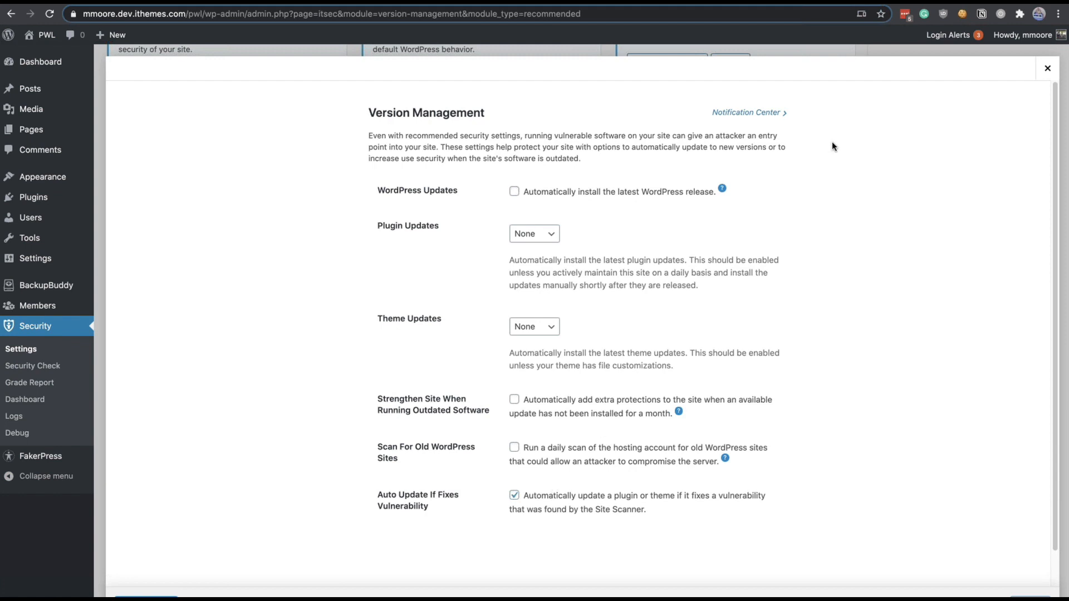
pyautogui.click(1048, 68)
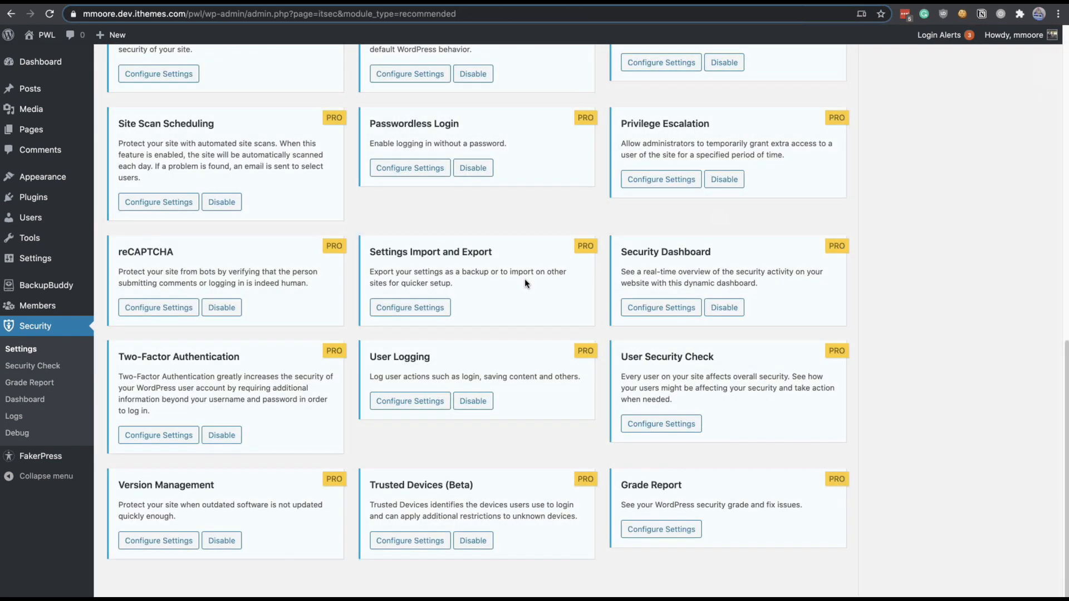
# Step: Read the description of the Privilege Escalation module in its settings and close it without changes
pyautogui.scroll(4, 525, 283)
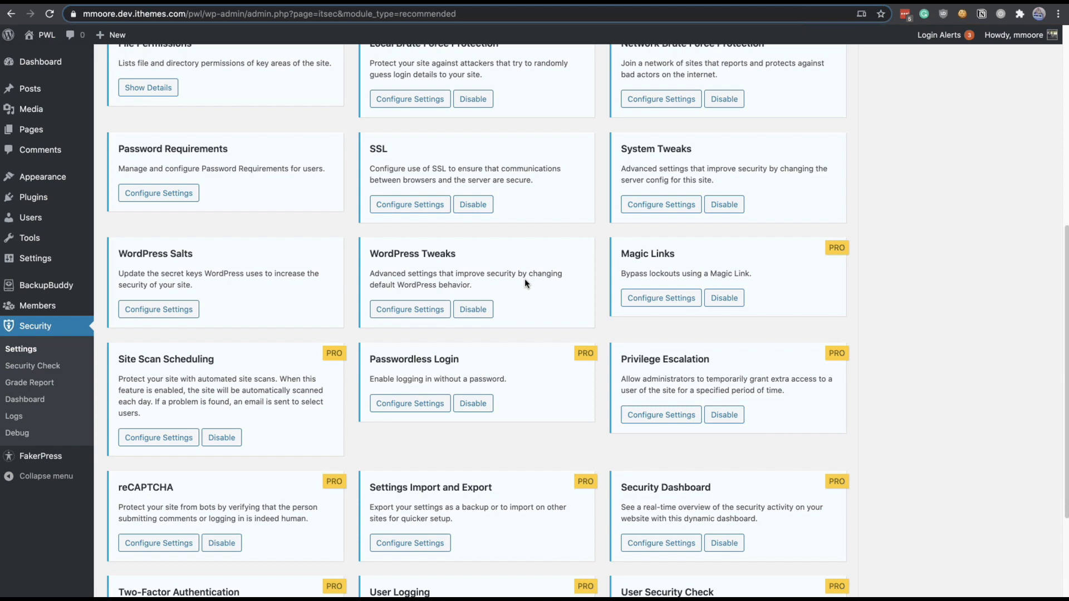
pyautogui.scroll(-4, 525, 284)
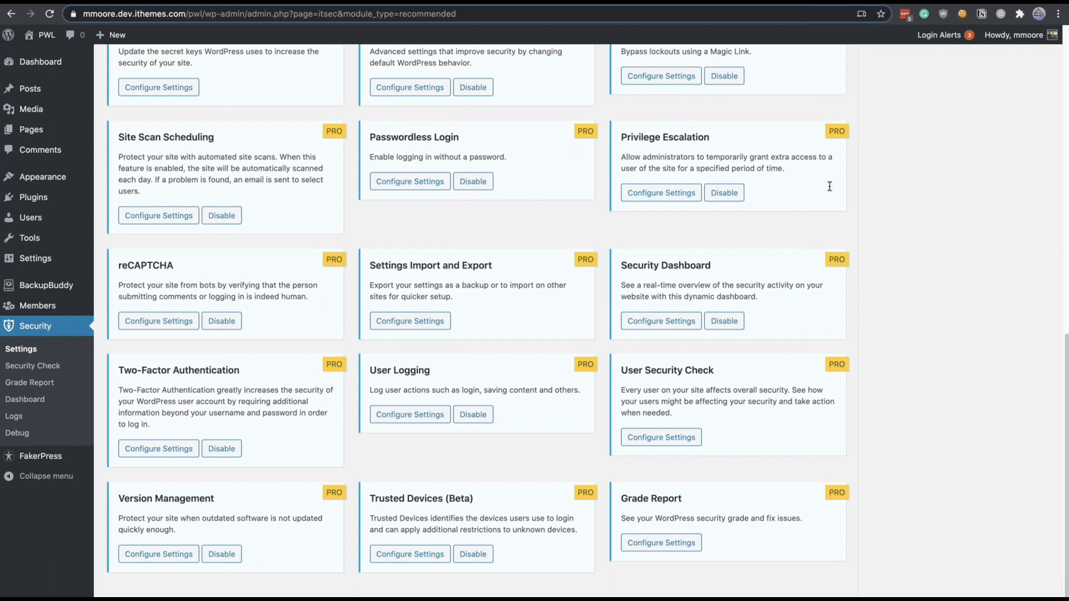
pyautogui.click(722, 155)
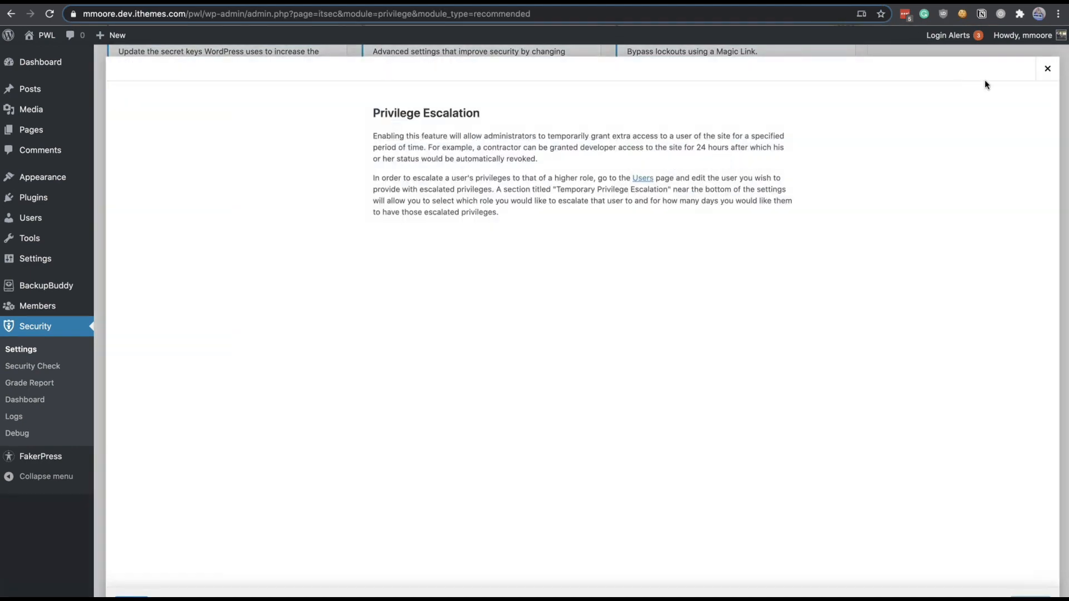
pyautogui.click(1047, 68)
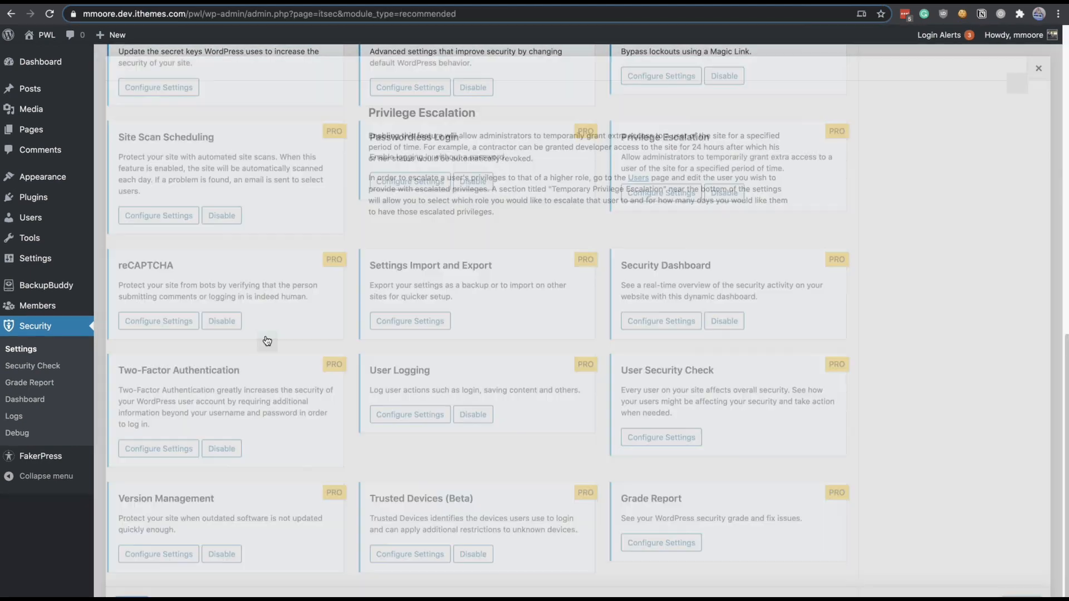
# Step: Search the site's users for "support" and open the Support user's profile for editing
pyautogui.click(34, 221)
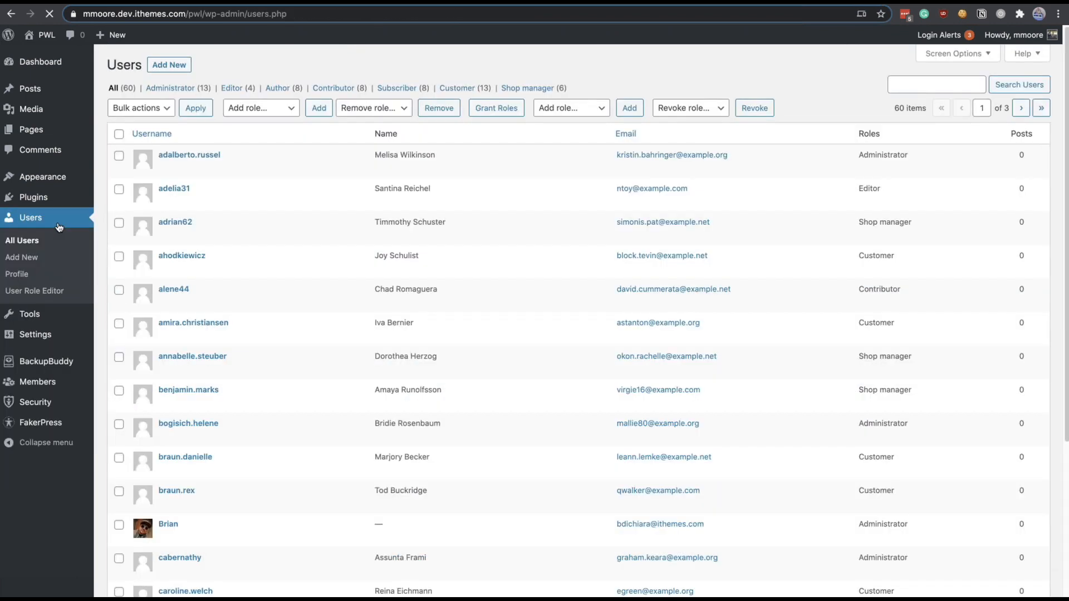
pyautogui.click(927, 84)
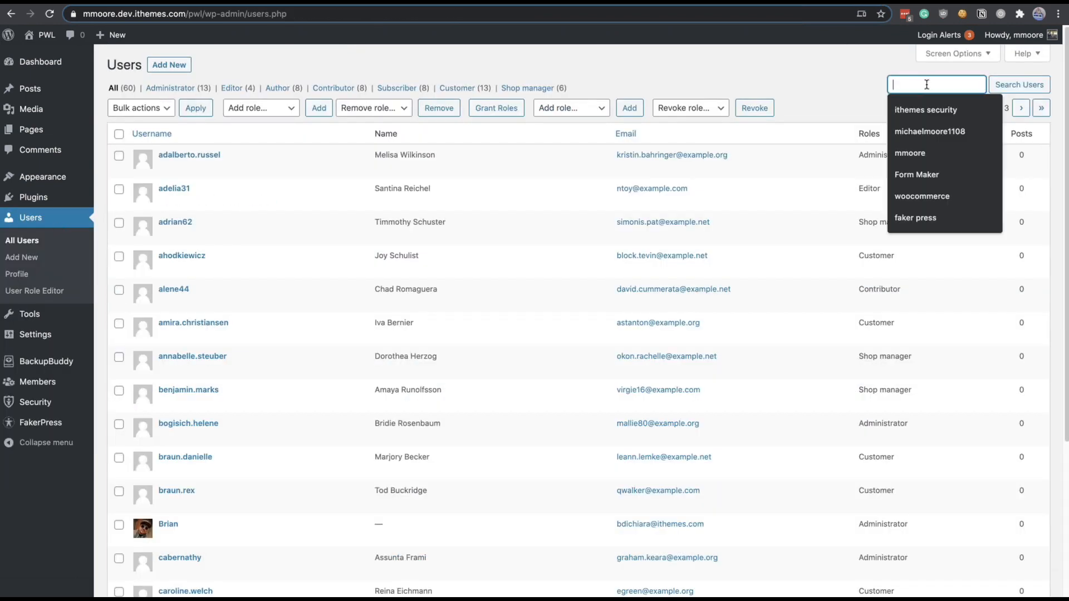
pyautogui.write('support')
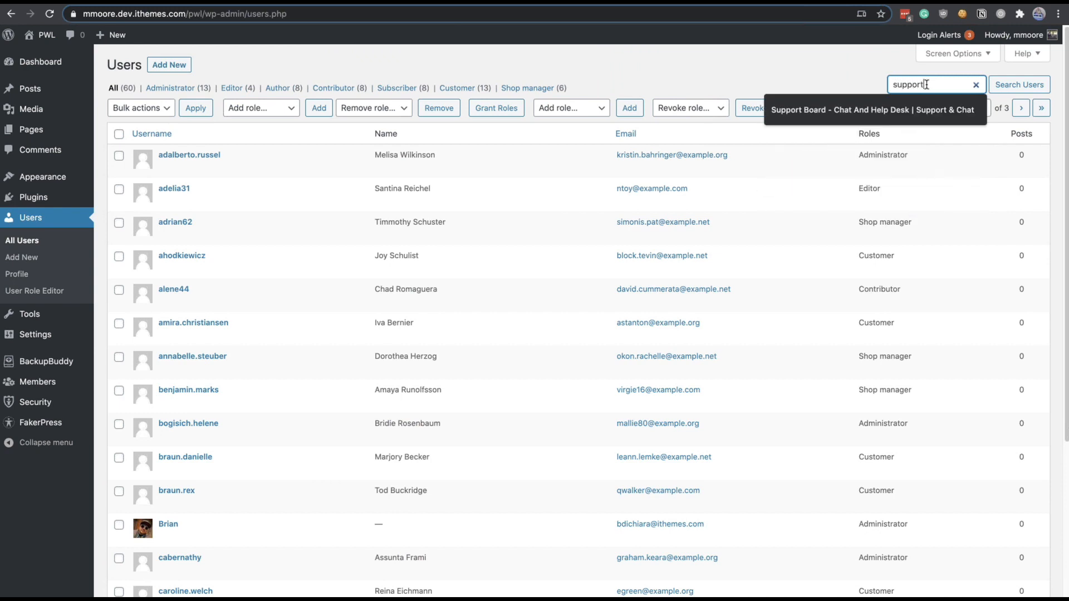
pyautogui.press('Return')
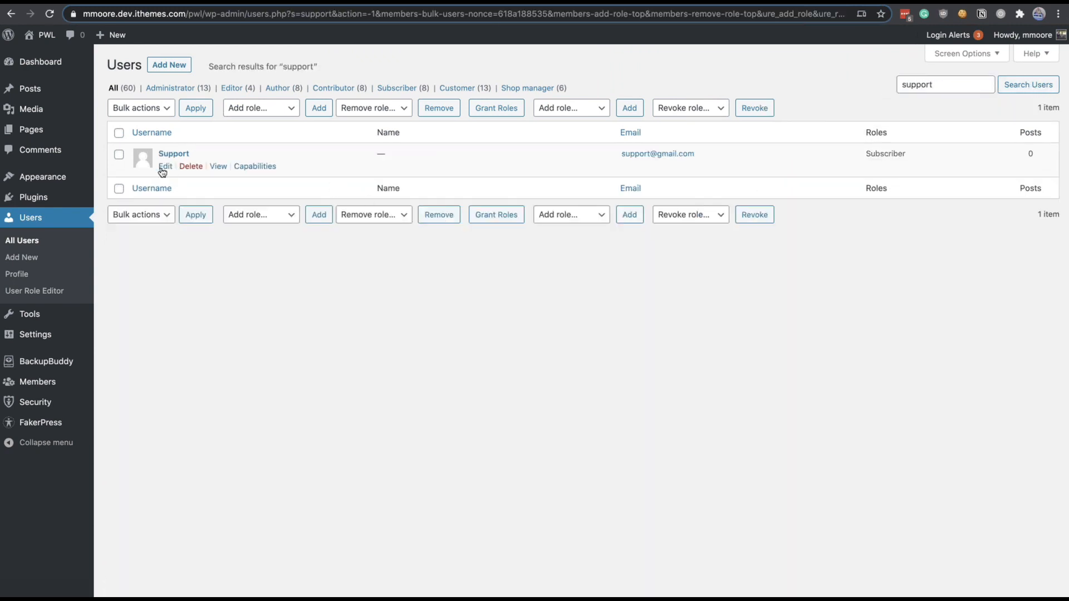
pyautogui.click(163, 167)
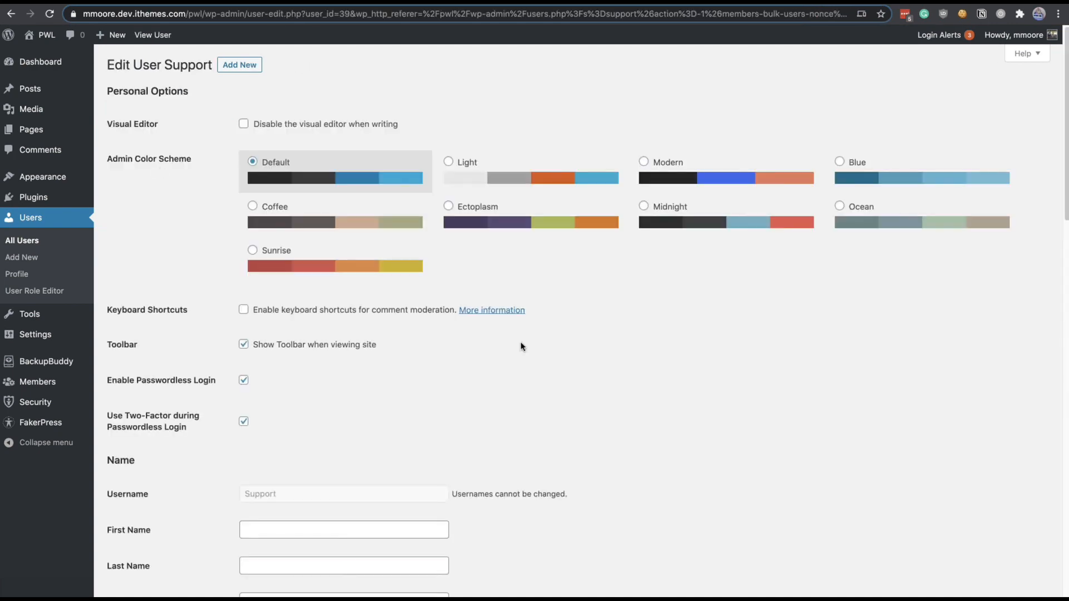
# Step: Grant the Support user a temporary Administrator role for 1 day and save the profile
pyautogui.scroll(-10, 514, 344)
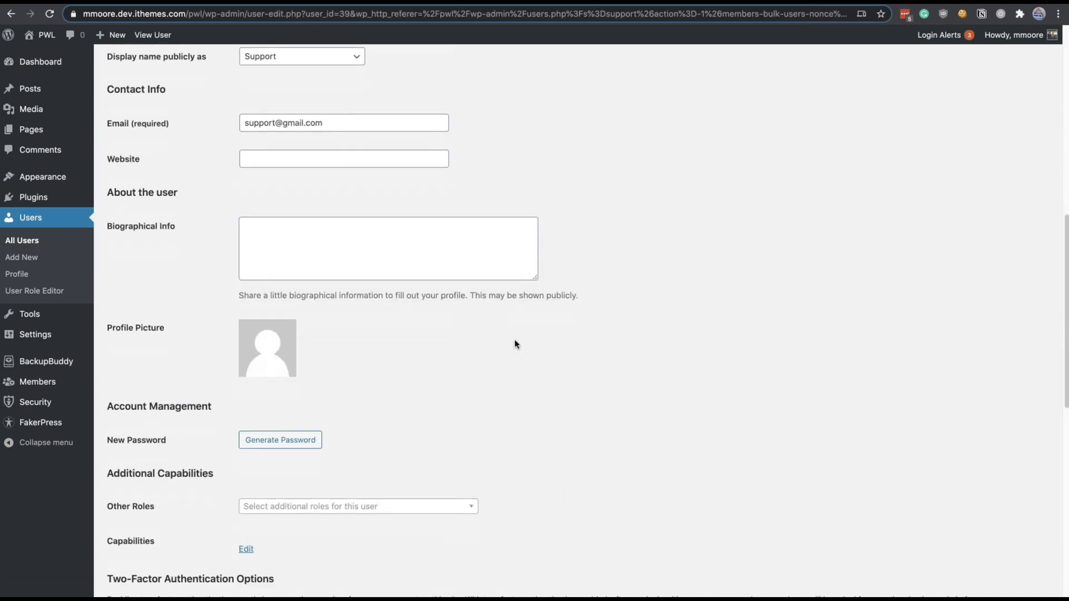
pyautogui.scroll(-8, 514, 344)
pyautogui.scroll(-5, 514, 344)
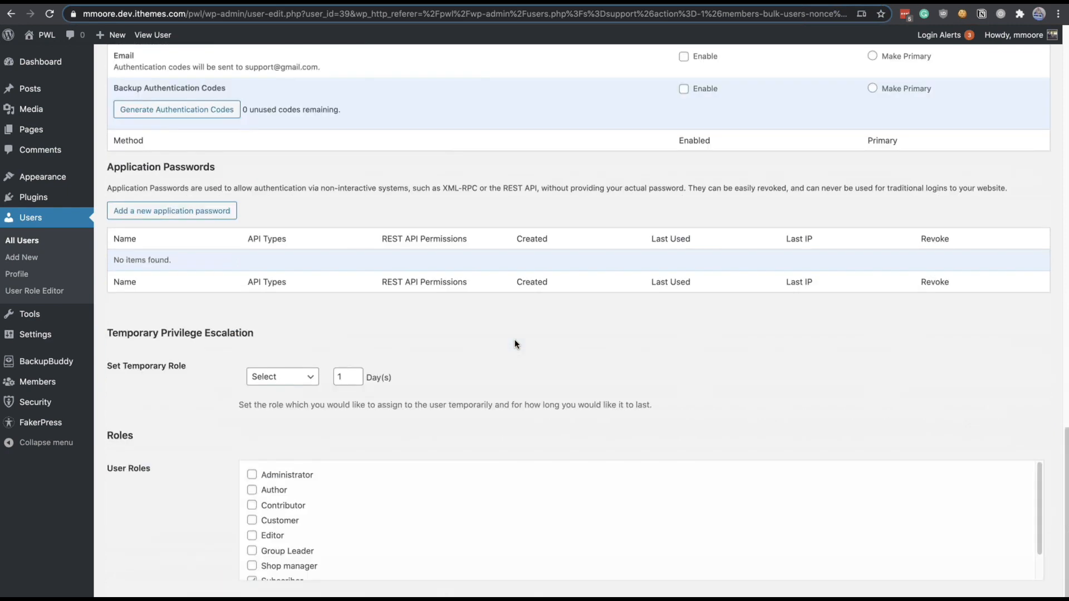
pyautogui.scroll(-1, 514, 343)
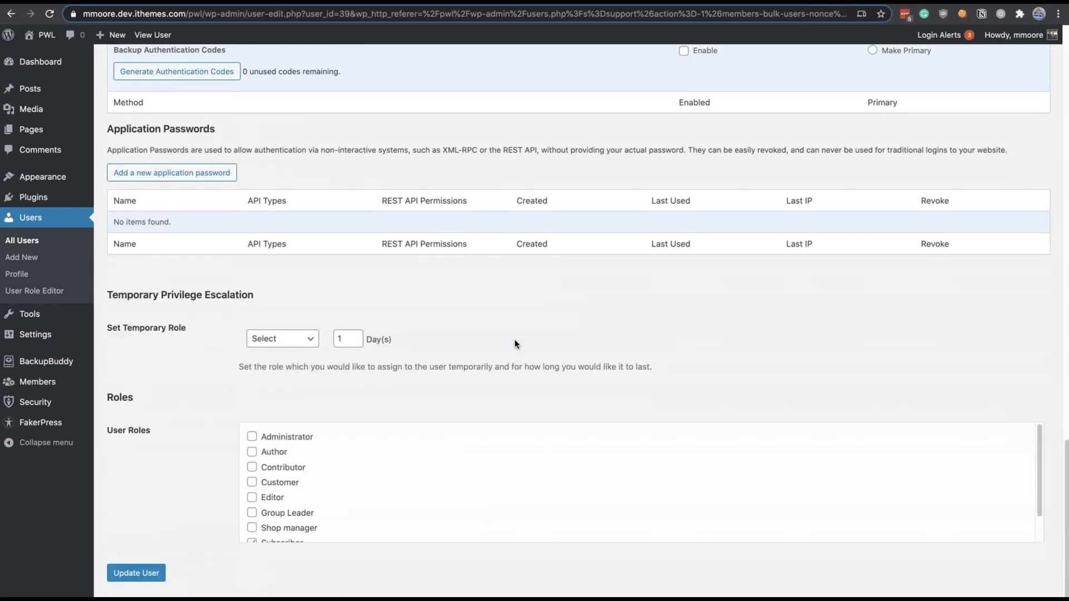
pyautogui.scroll(-1, 508, 465)
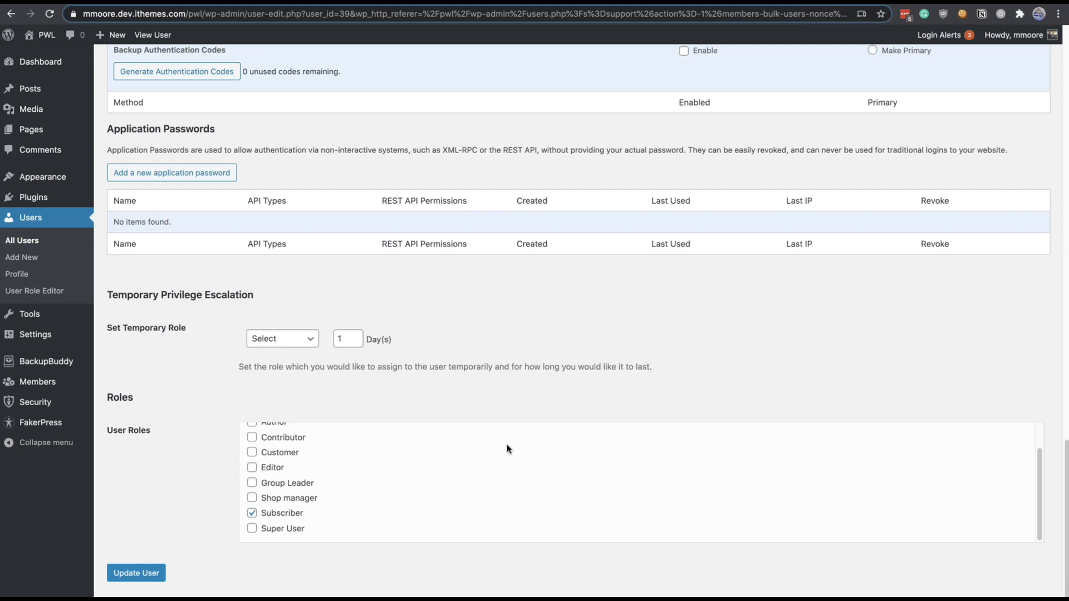
pyautogui.scroll(2, 507, 446)
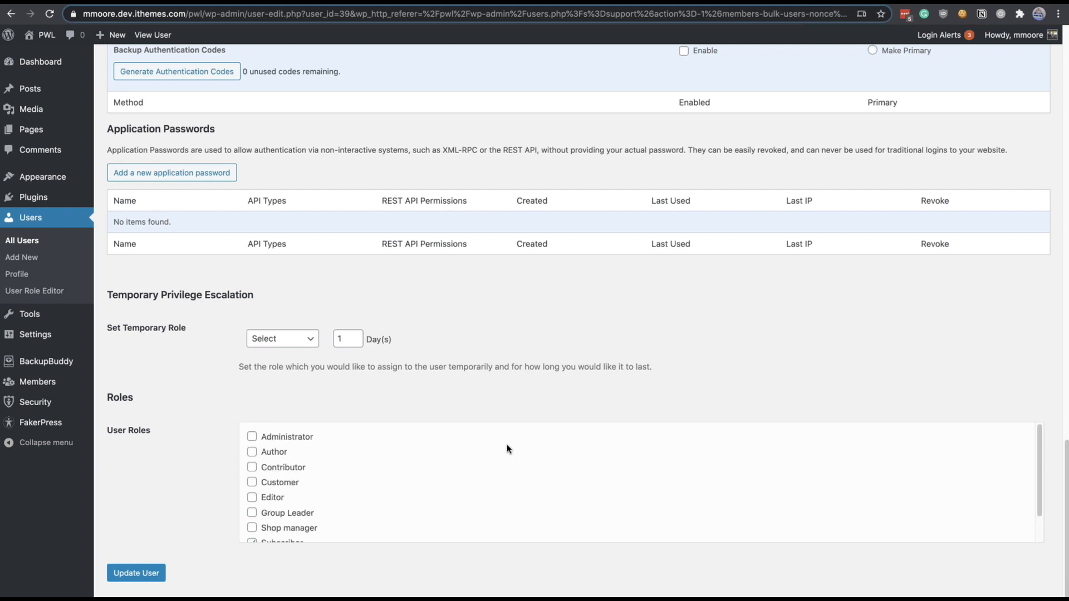
pyautogui.click(295, 339)
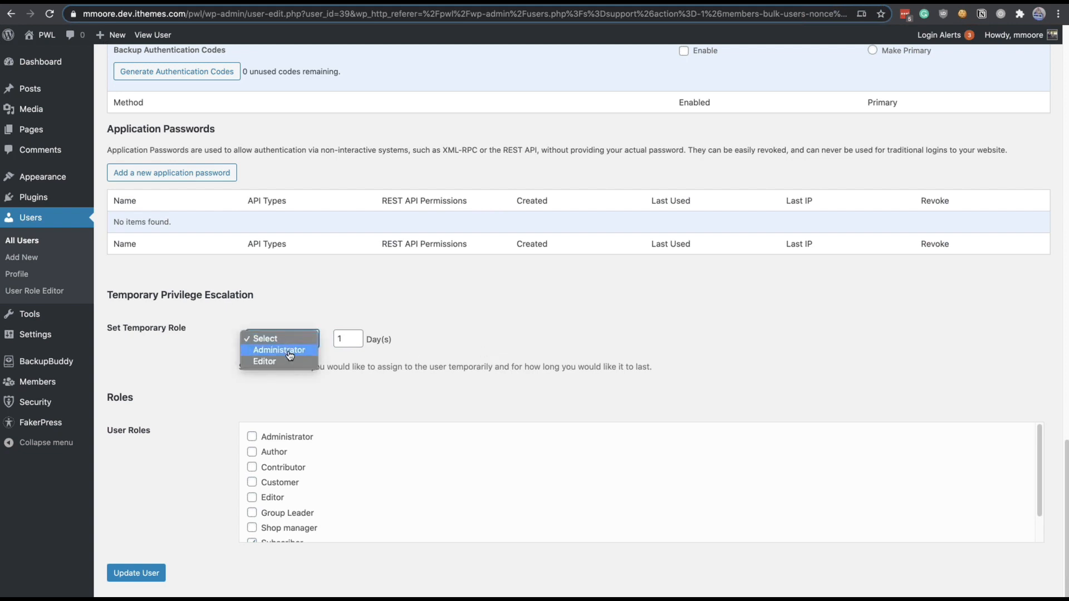
pyautogui.click(289, 354)
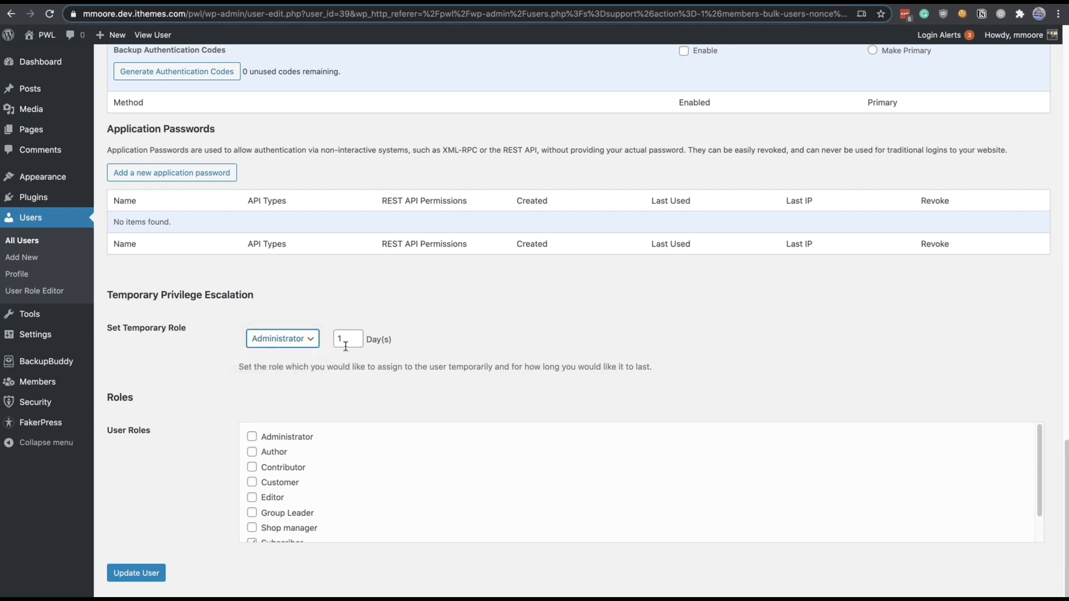
pyautogui.scroll(10, 349, 352)
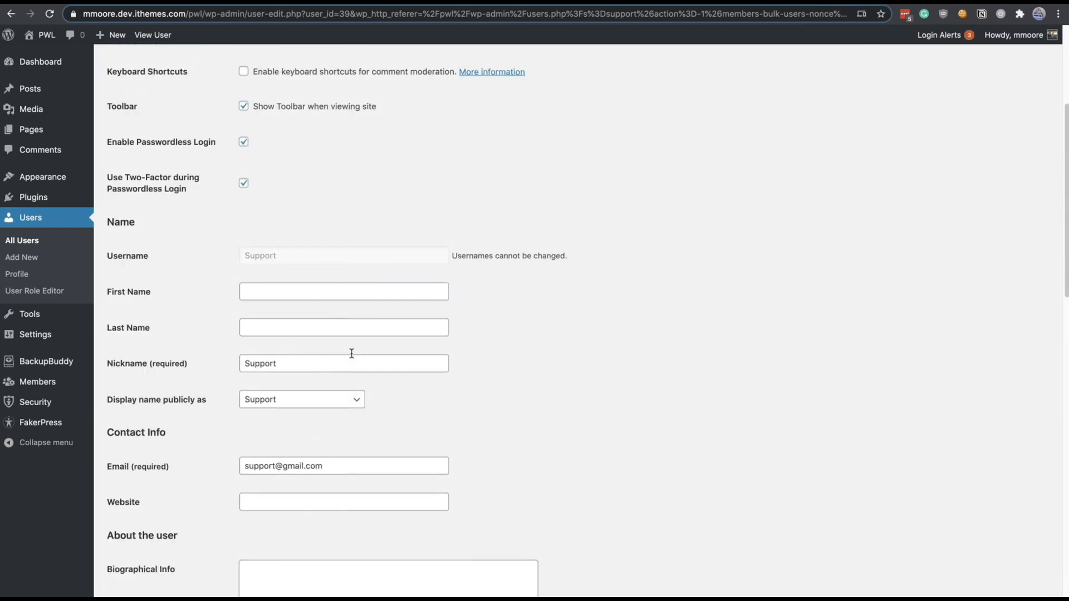
pyautogui.press('Tab')
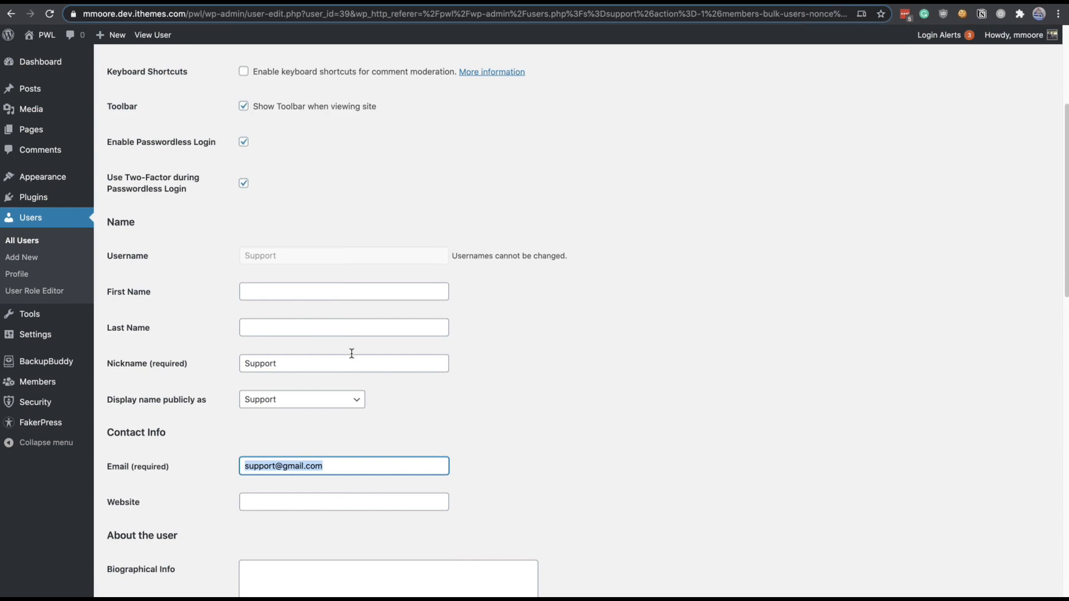
pyautogui.scroll(-10, 351, 353)
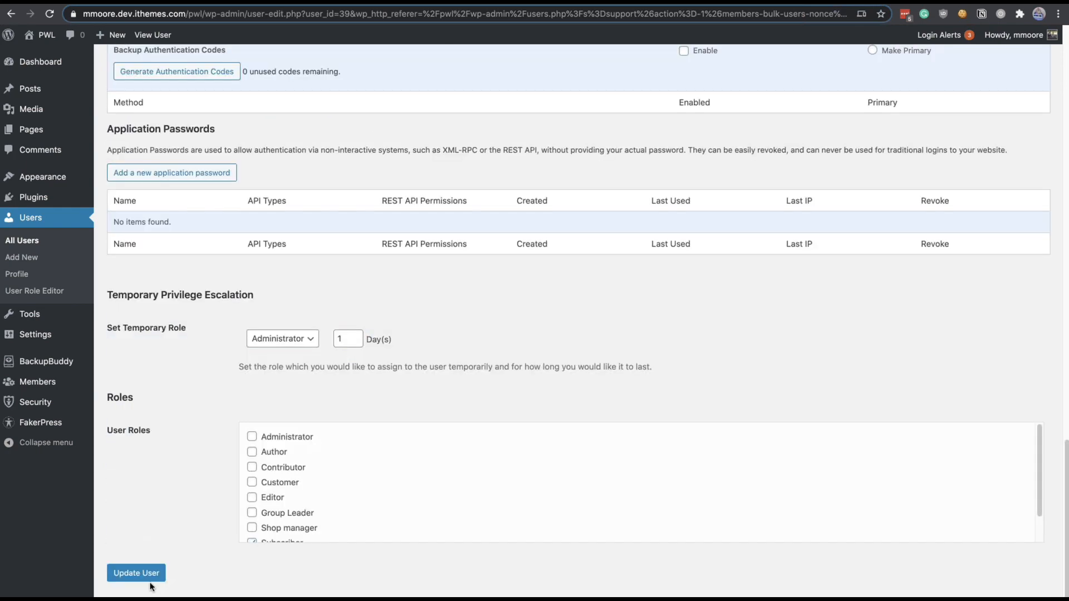
pyautogui.click(136, 574)
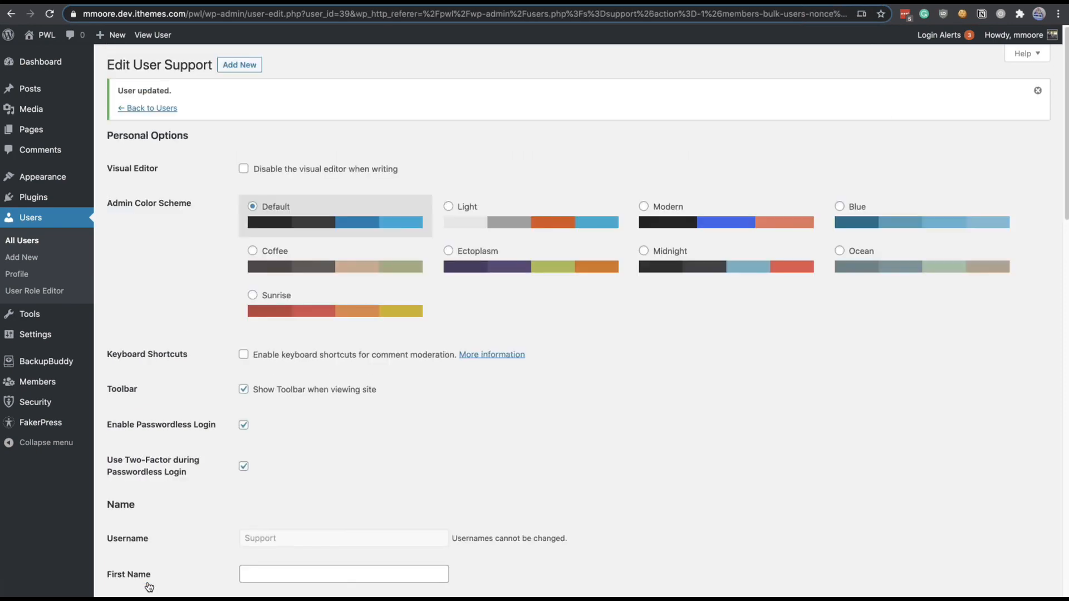
# Step: Check the temporary privilege escalation on the Support user's profile and clear it
pyautogui.scroll(-15, 534, 283)
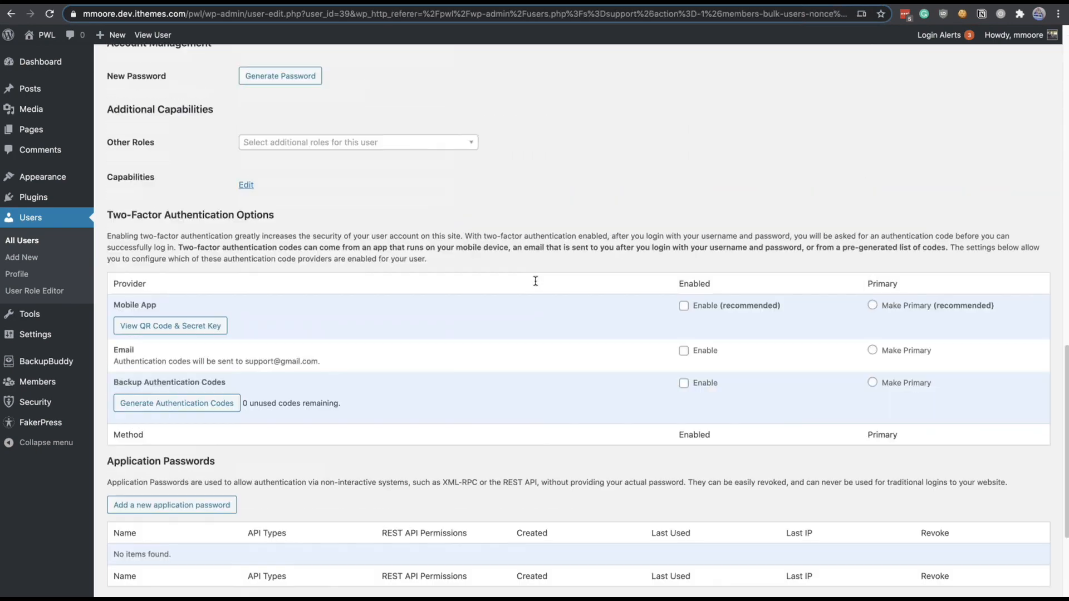
pyautogui.scroll(-4, 535, 284)
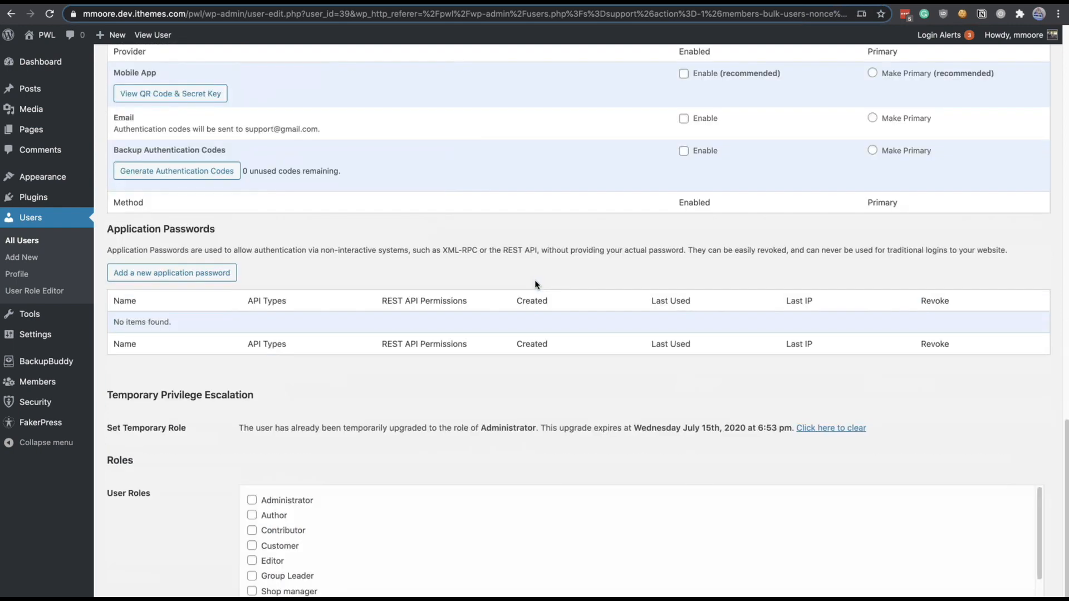
pyautogui.scroll(-2, 535, 285)
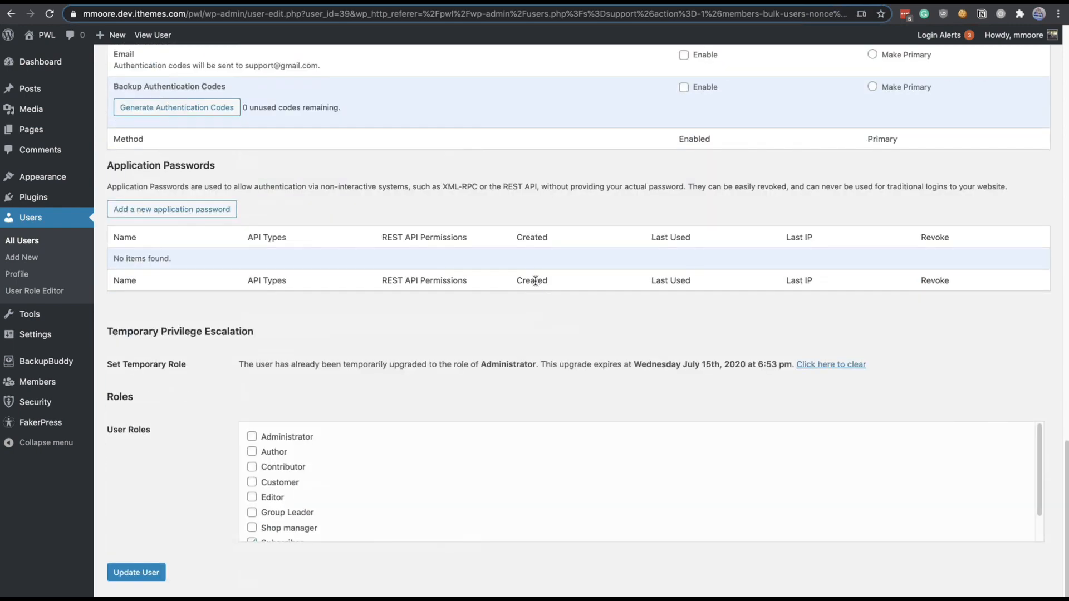
pyautogui.scroll(1, 535, 281)
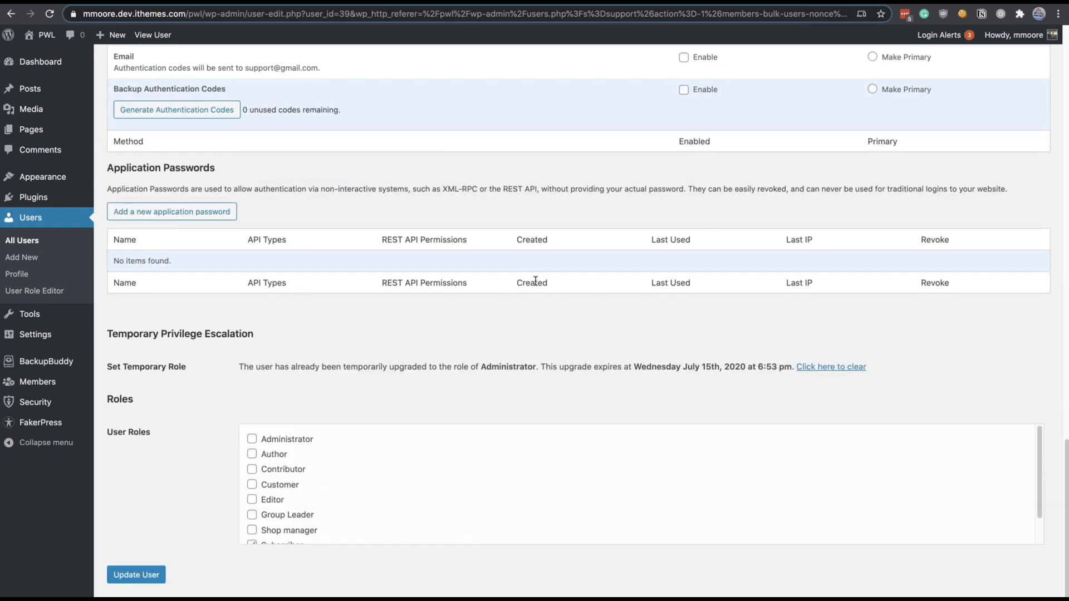
pyautogui.click(817, 368)
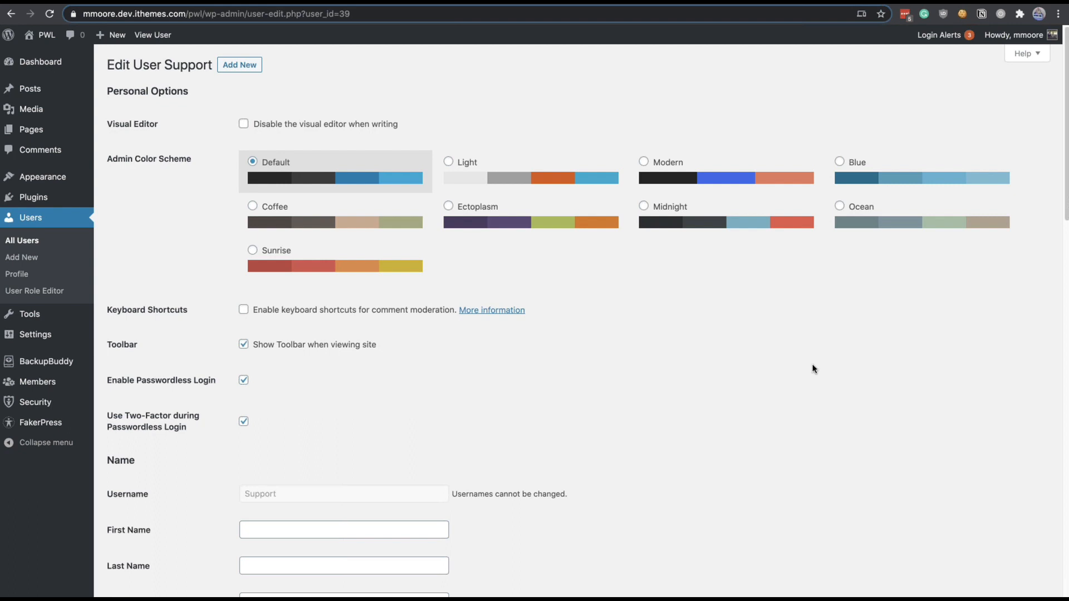
pyautogui.scroll(-7, 788, 351)
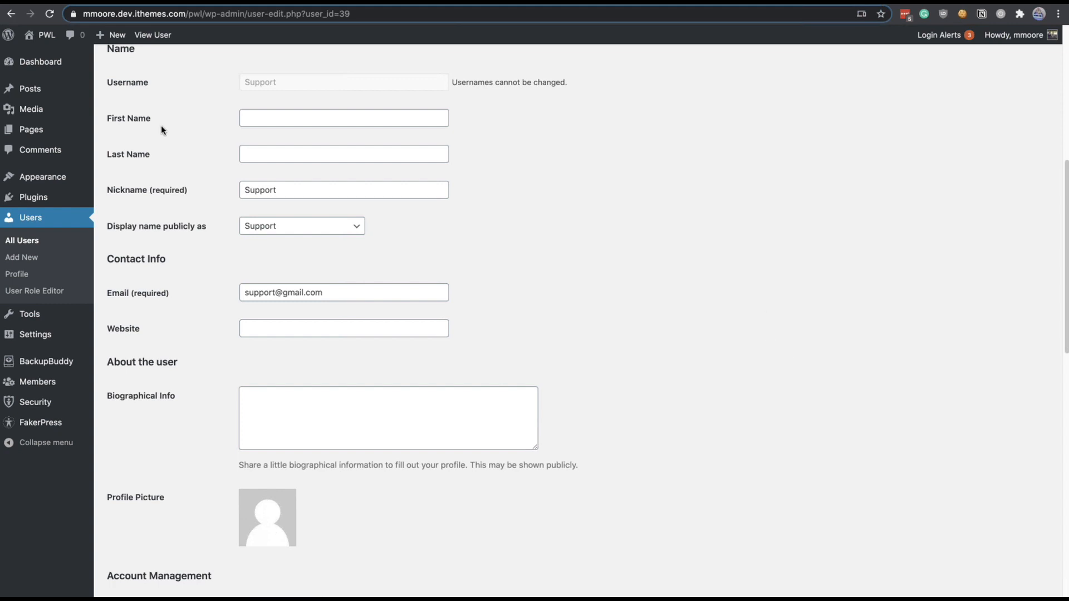
# Step: Return to the iThemes Security settings, review the Magic Links lockout bypass option, and close it without changes
pyautogui.moveTo(69, 340)
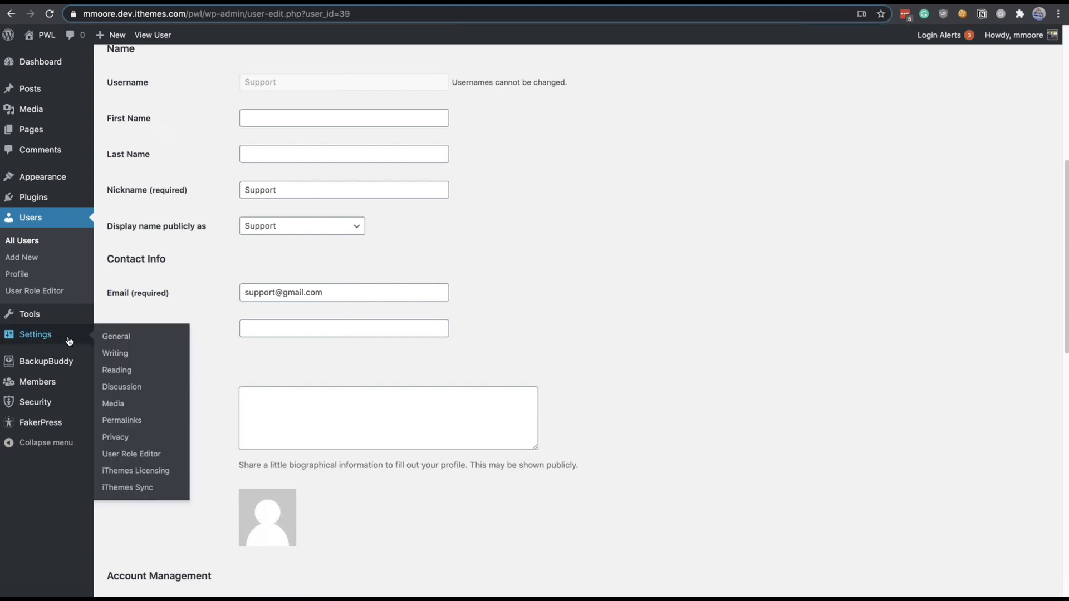
pyautogui.moveTo(56, 402)
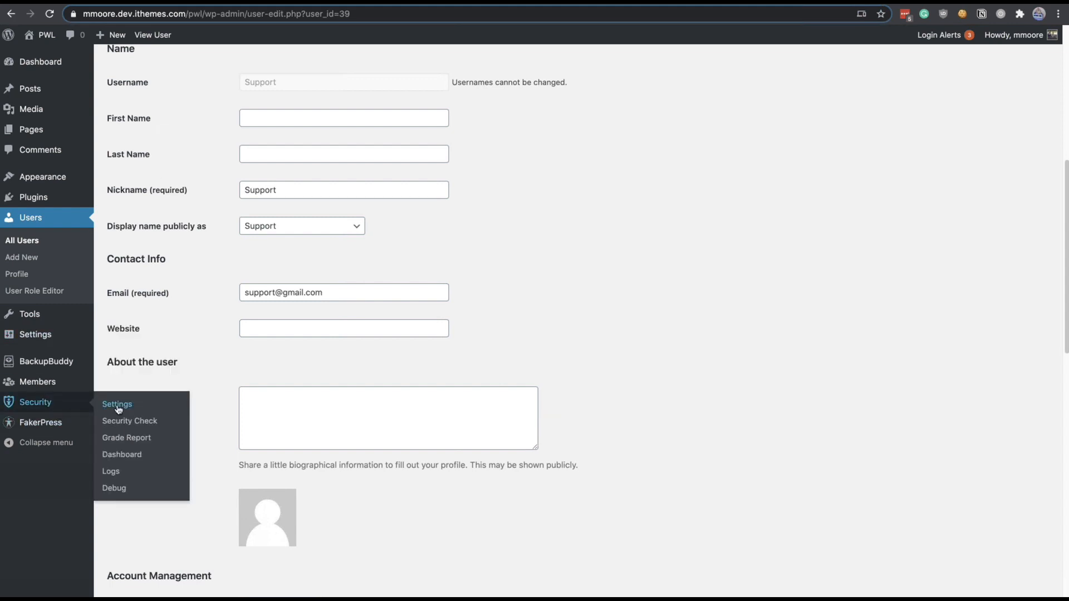
pyautogui.click(118, 410)
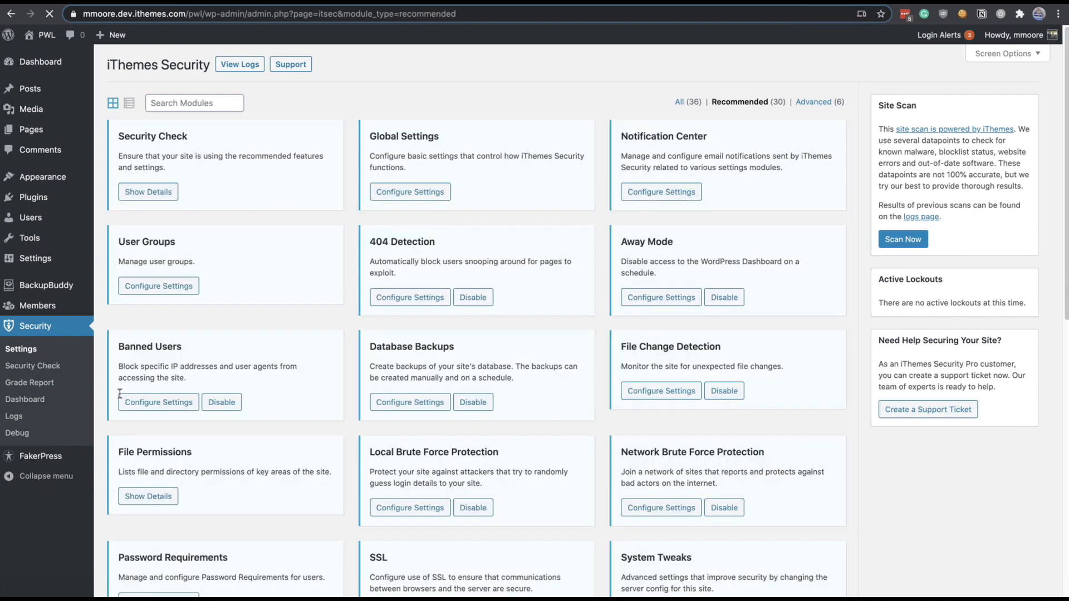
pyautogui.scroll(-4, 162, 278)
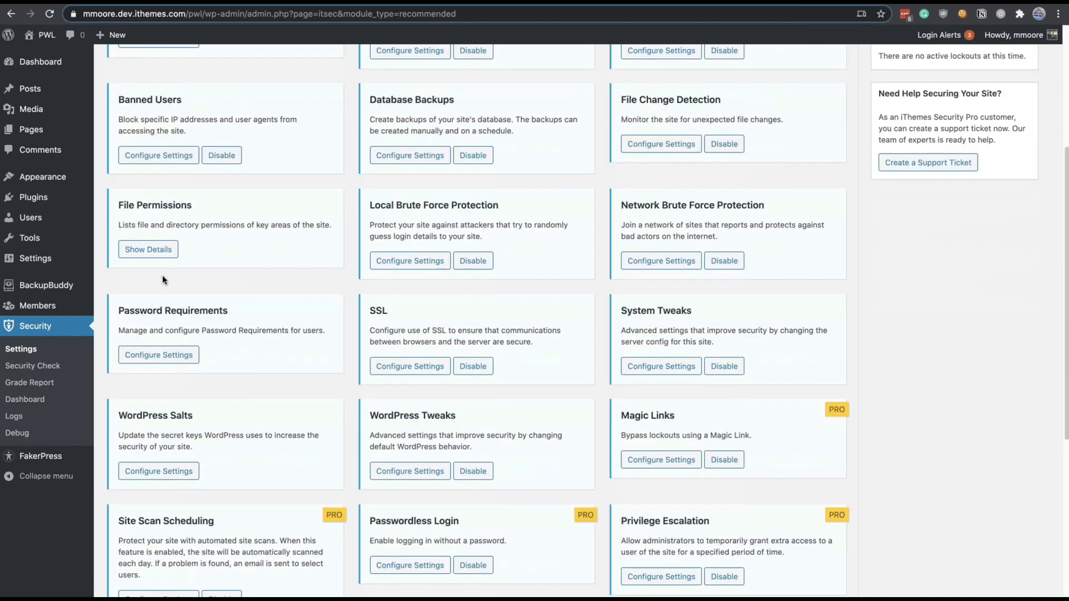
pyautogui.scroll(-2, 162, 275)
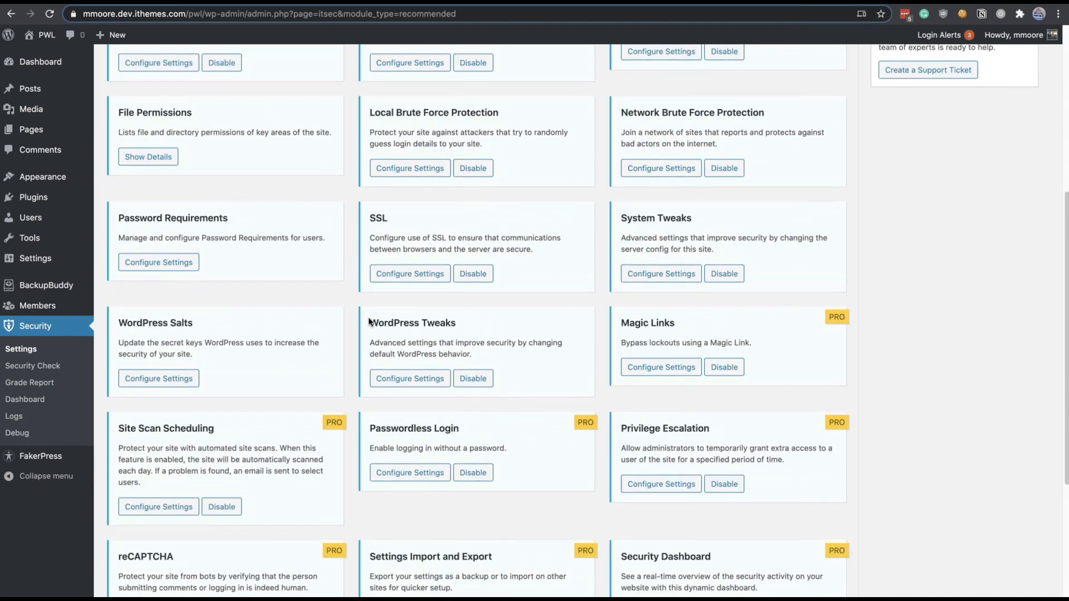
pyautogui.click(674, 366)
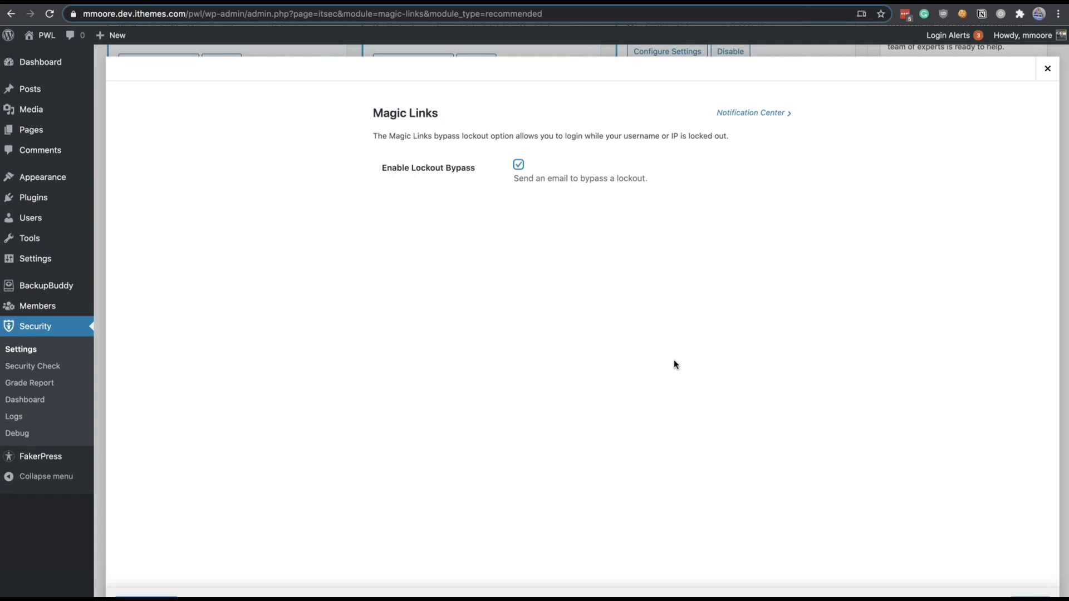
pyautogui.click(1047, 68)
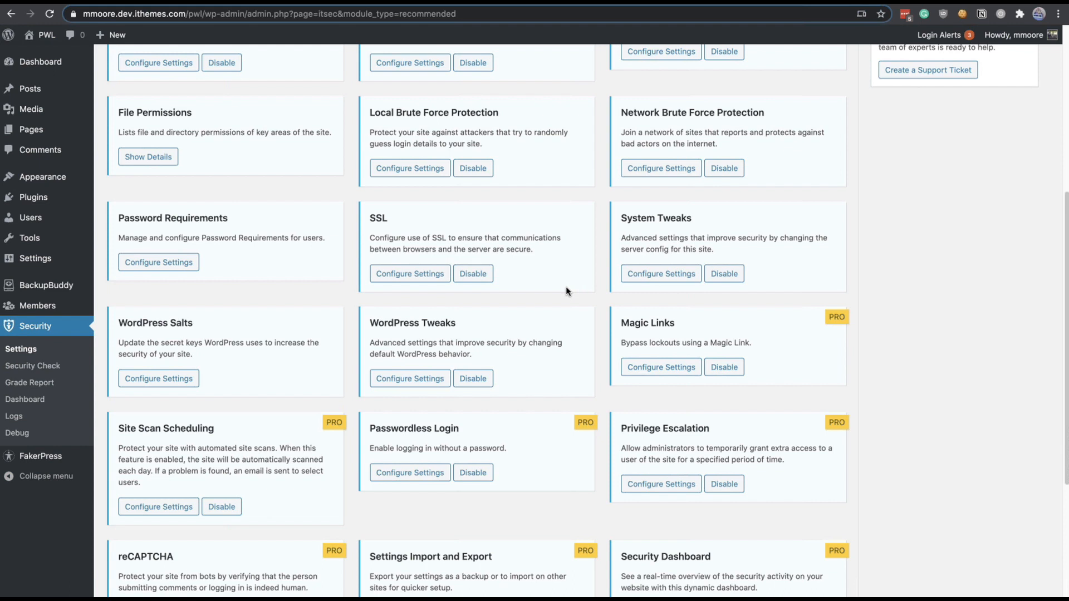
# Step: Find the reCAPTCHA module by searching the page for "reca" and open its settings
pyautogui.scroll(1, 566, 287)
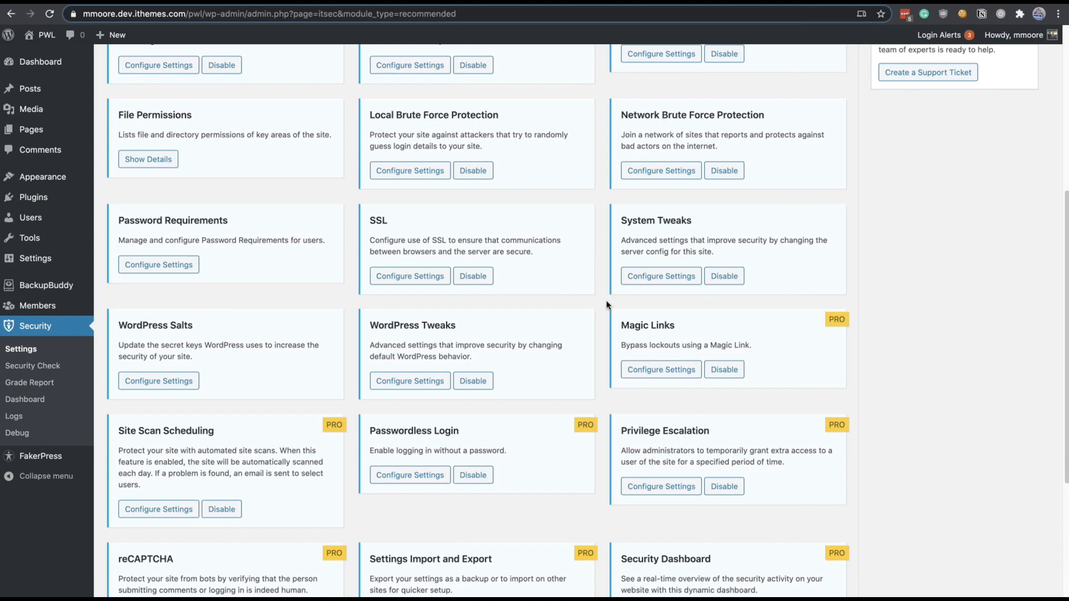
pyautogui.scroll(6, 606, 303)
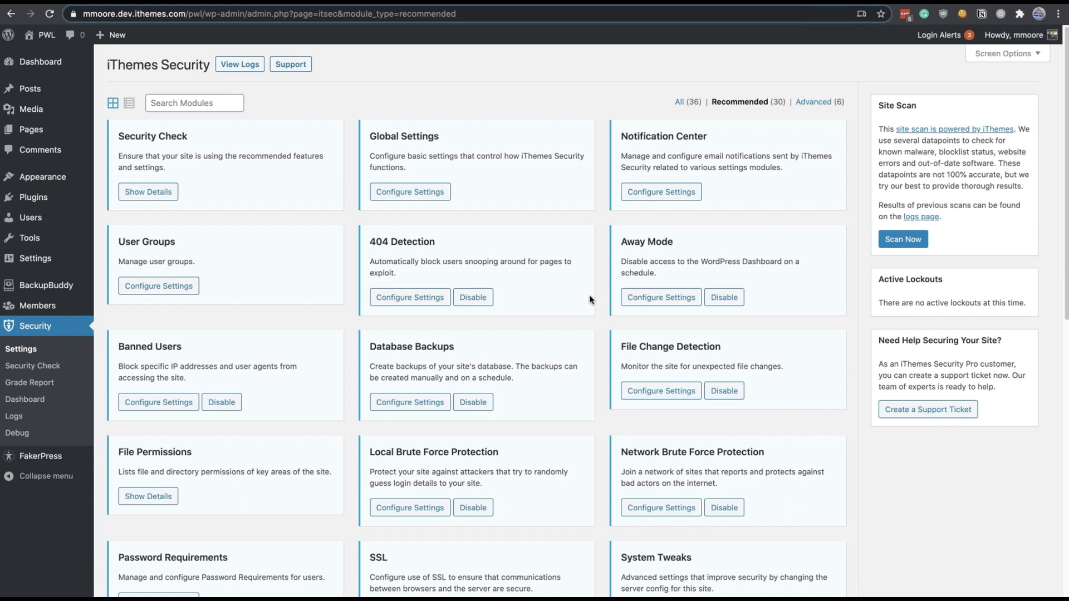
pyautogui.scroll(-3, 589, 299)
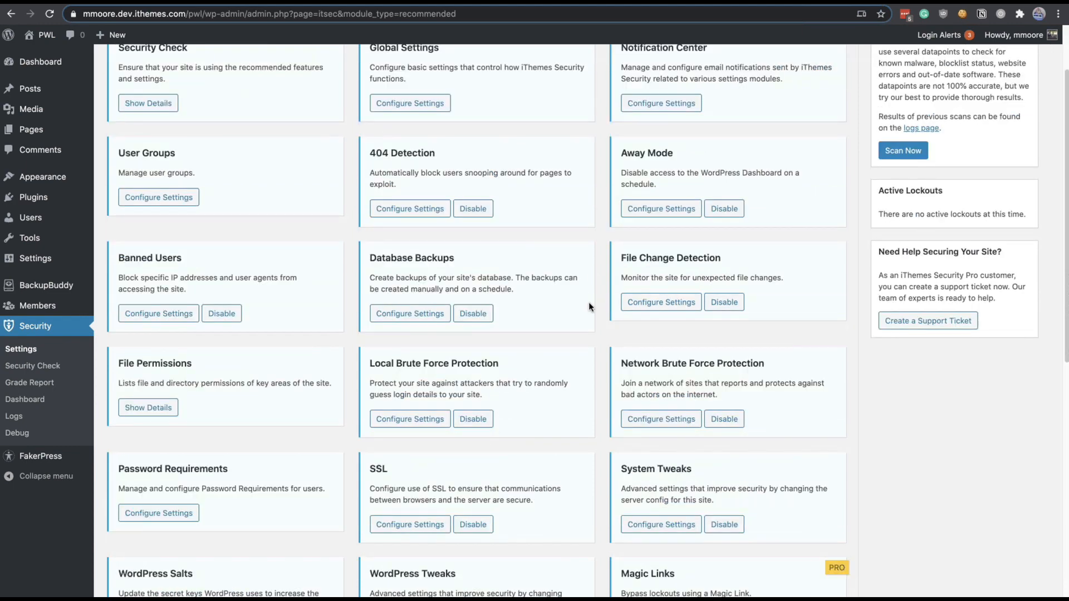
pyautogui.scroll(-8, 342, 362)
pyautogui.scroll(-7, 342, 360)
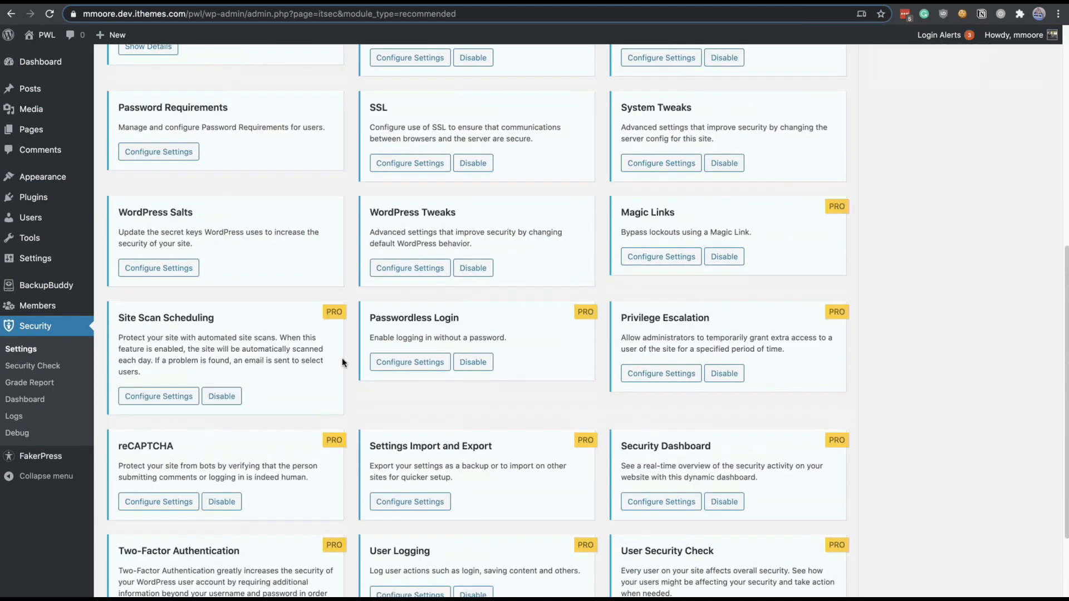
pyautogui.scroll(-1, 342, 363)
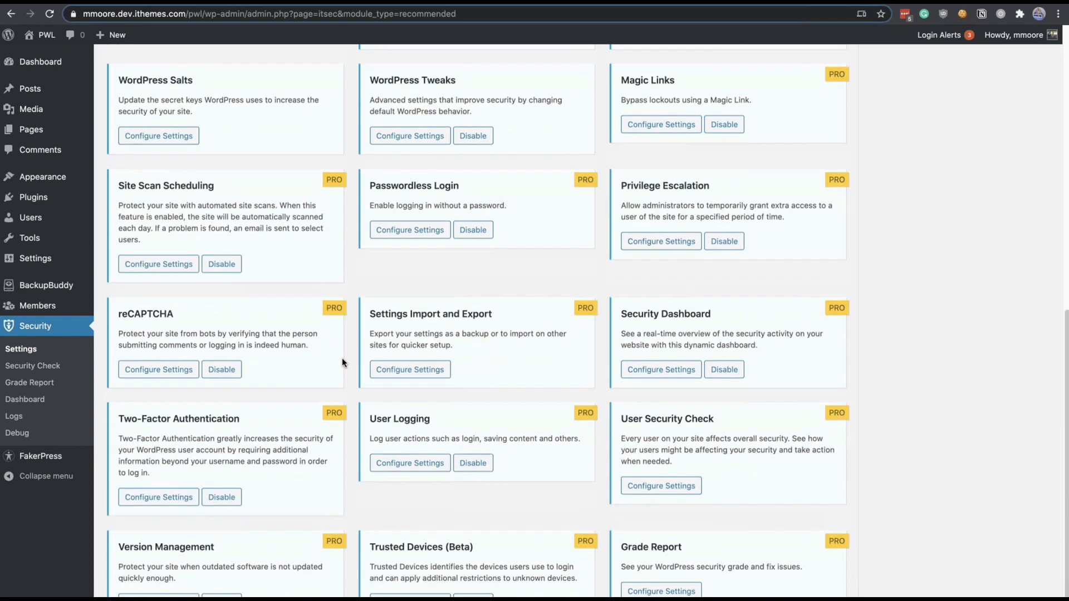
pyautogui.hotkey('ctrl', 'f')
pyautogui.write('reca')
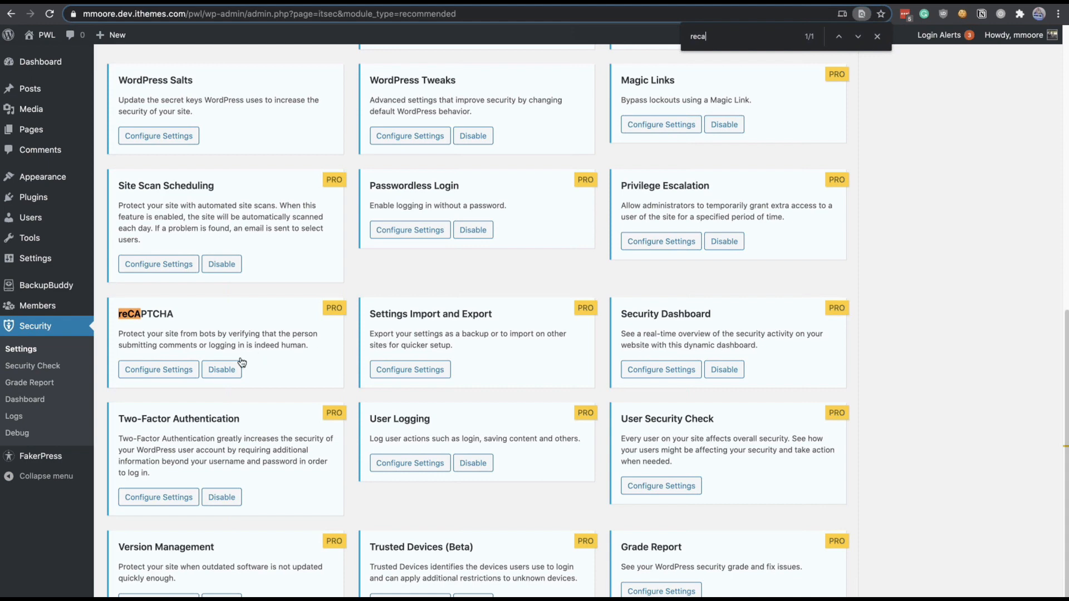
pyautogui.click(158, 369)
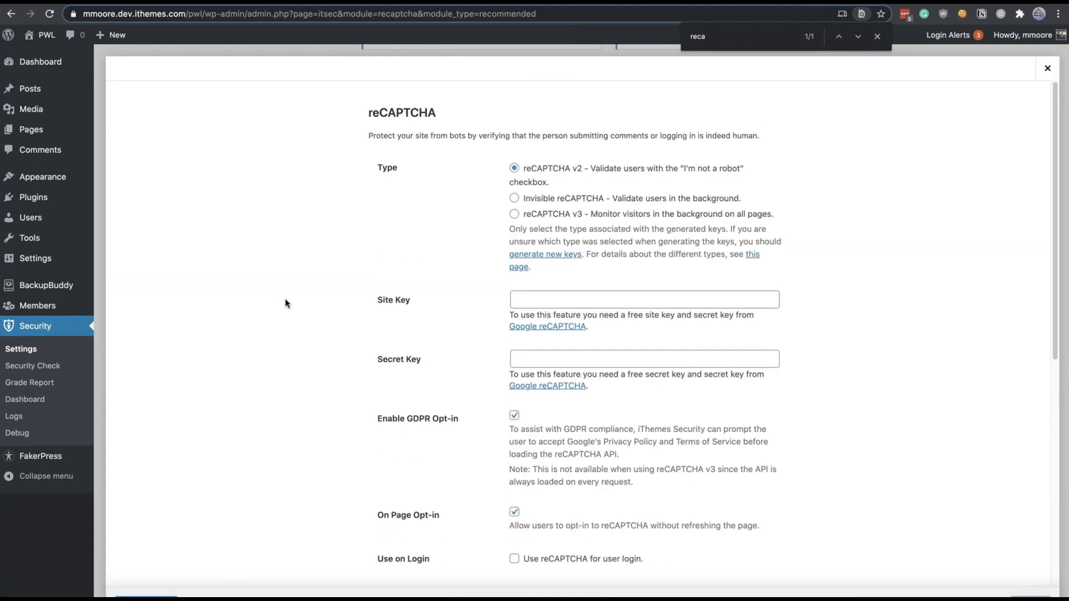
# Step: Select reCAPTCHA v3 as the type and check the Include Script choices, keeping Only Required Pages
pyautogui.click(529, 214)
pyautogui.scroll(-3, 570, 400)
pyautogui.click(570, 400)
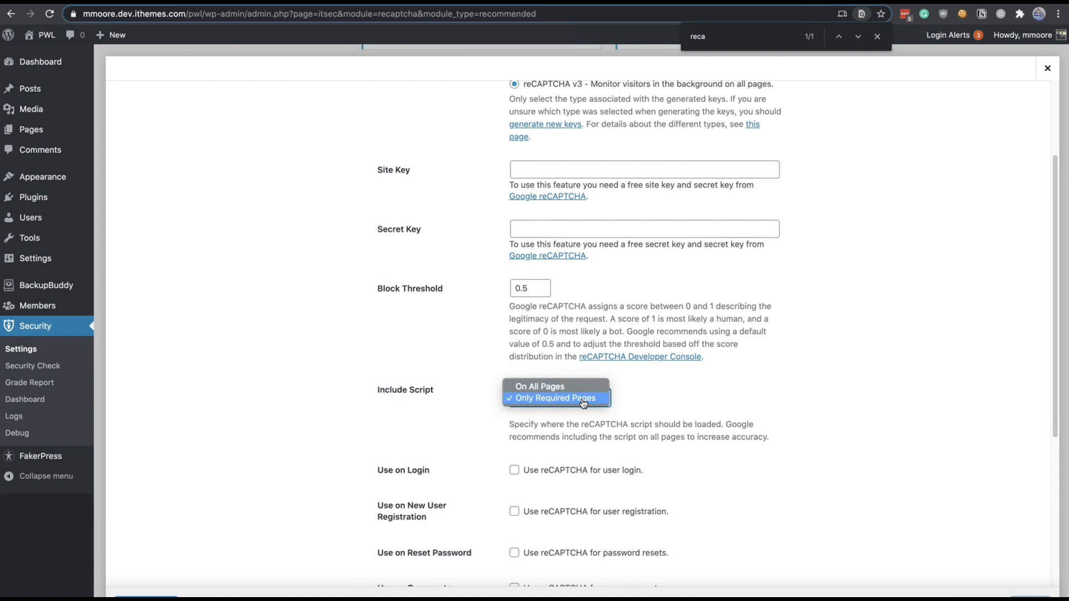
pyautogui.click(711, 401)
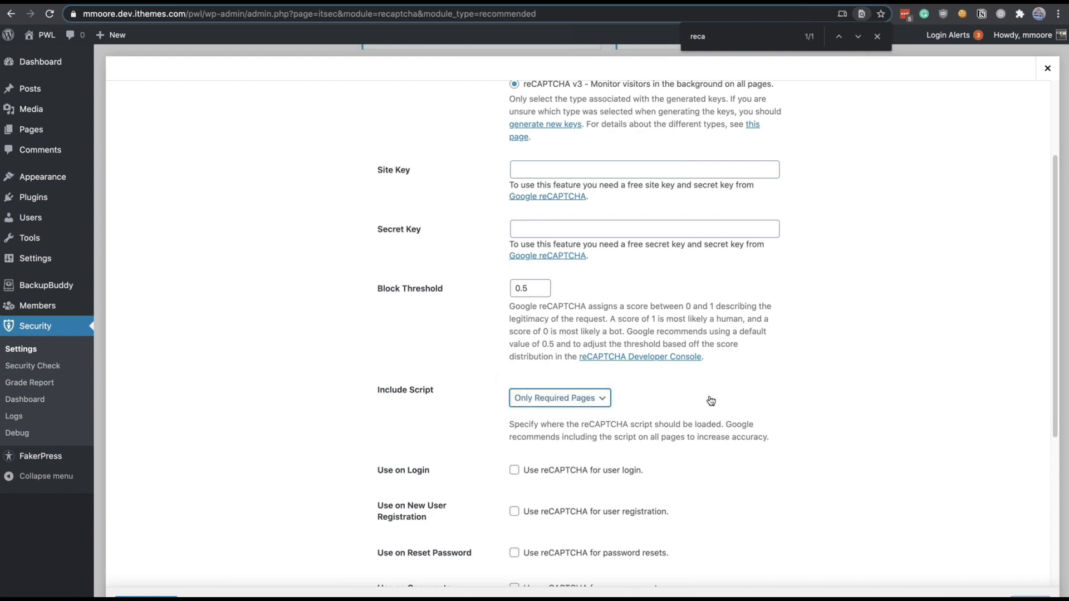
pyautogui.click(564, 397)
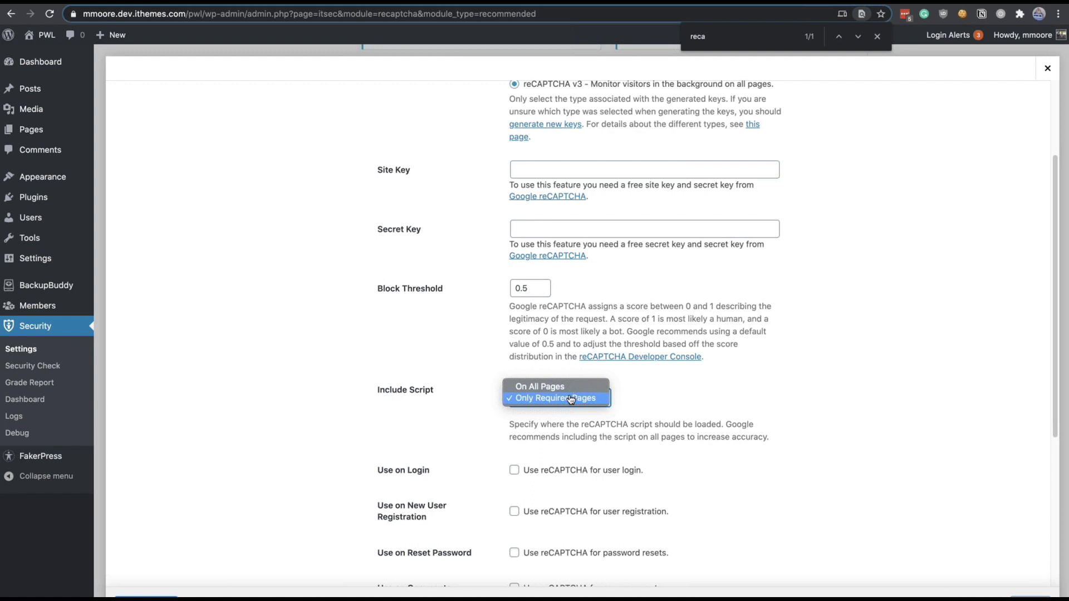
pyautogui.click(631, 405)
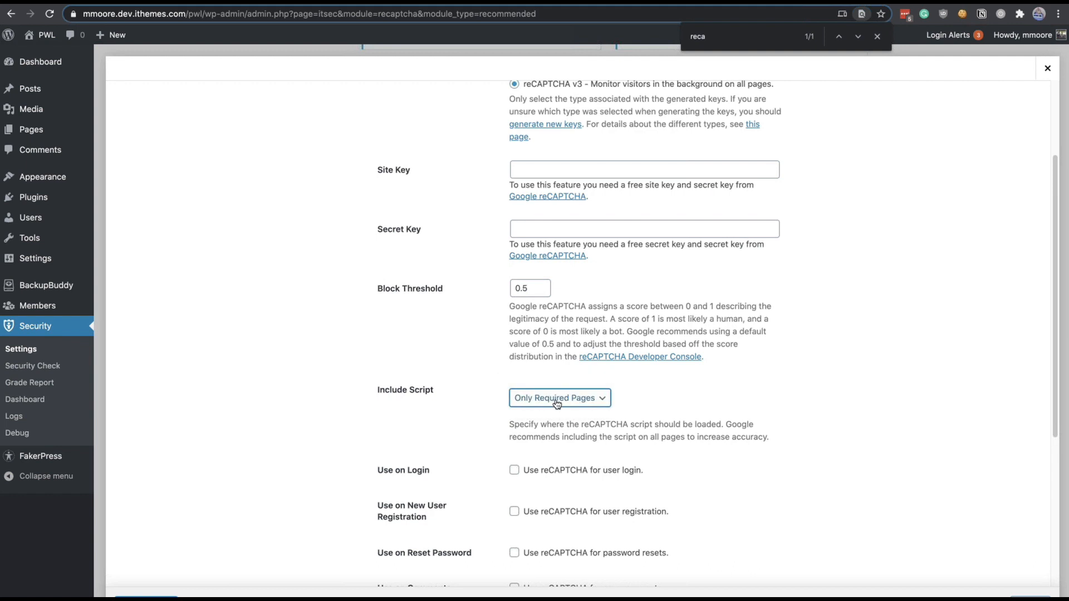
# Step: Switch the type through reCAPTCHA v2 and Invisible reCAPTCHA back to v3, close the page search, and review the remaining options
pyautogui.scroll(2, 557, 404)
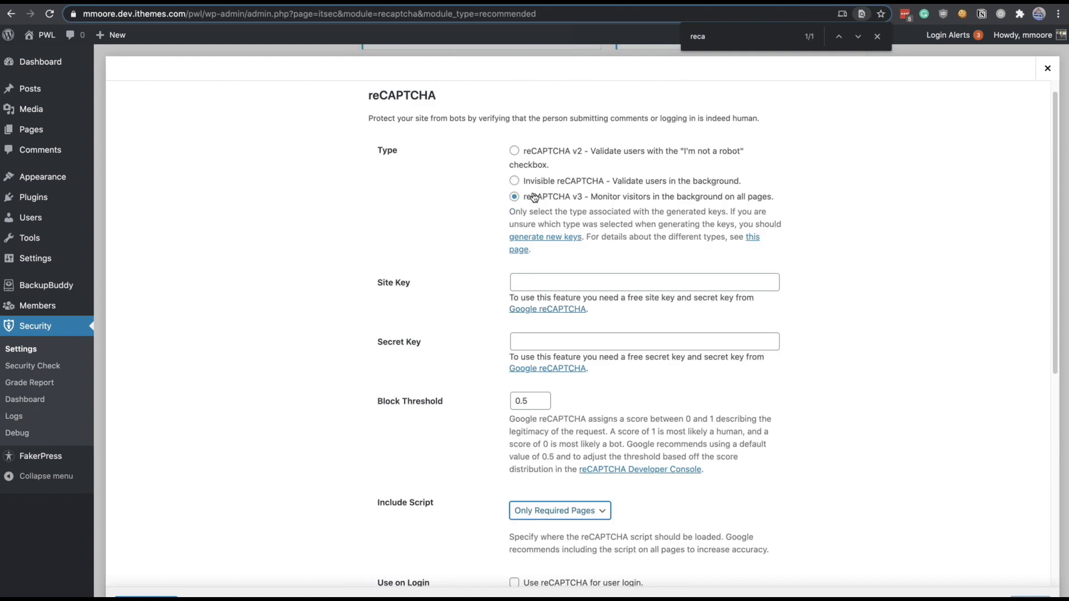
pyautogui.click(515, 151)
pyautogui.click(514, 181)
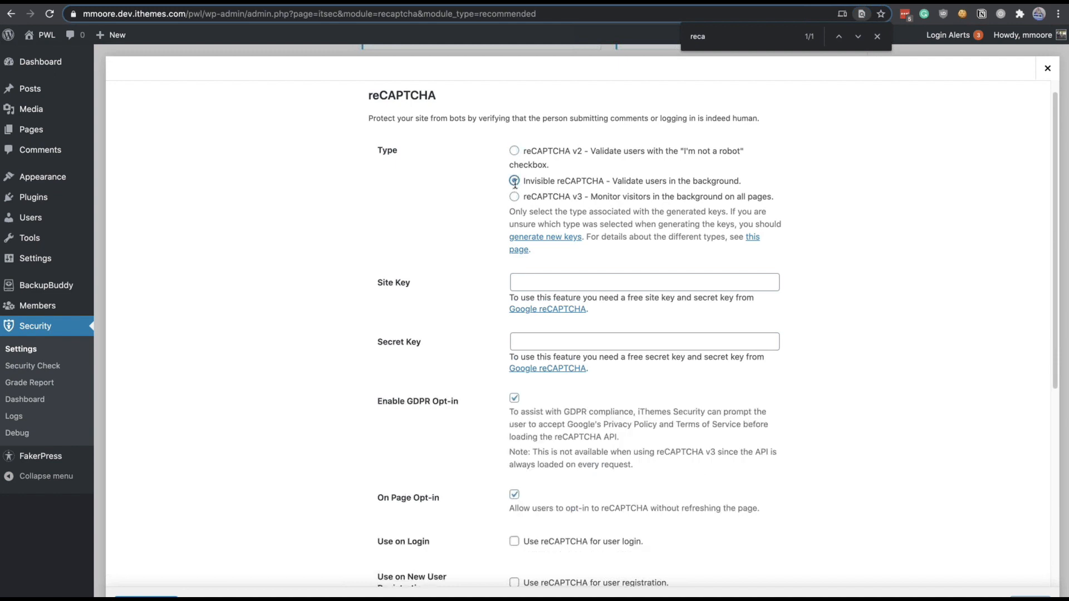
pyautogui.click(514, 197)
pyautogui.scroll(-6, 515, 183)
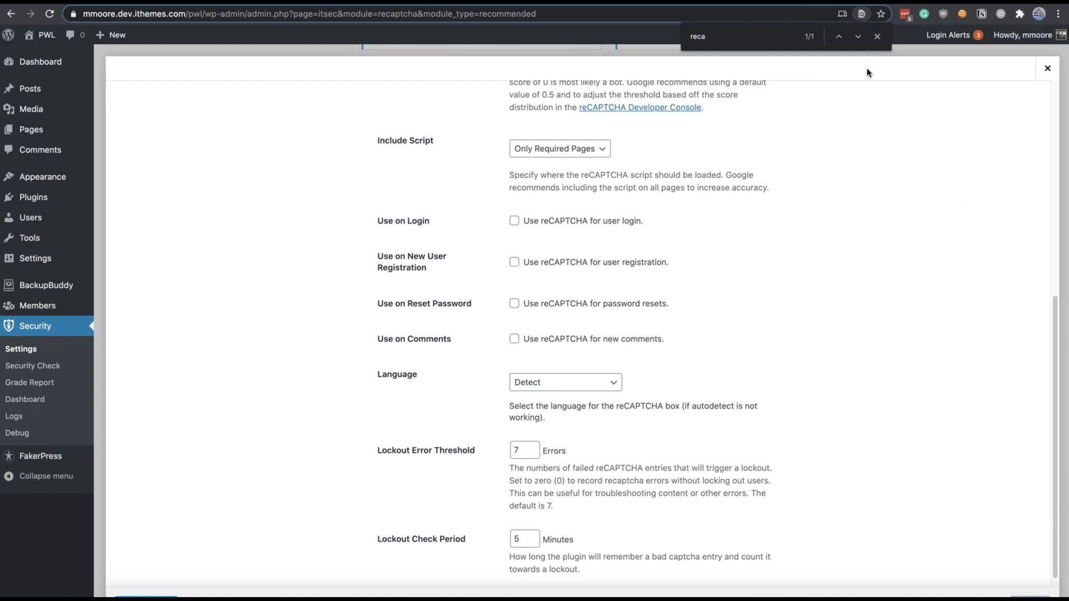
pyautogui.click(877, 36)
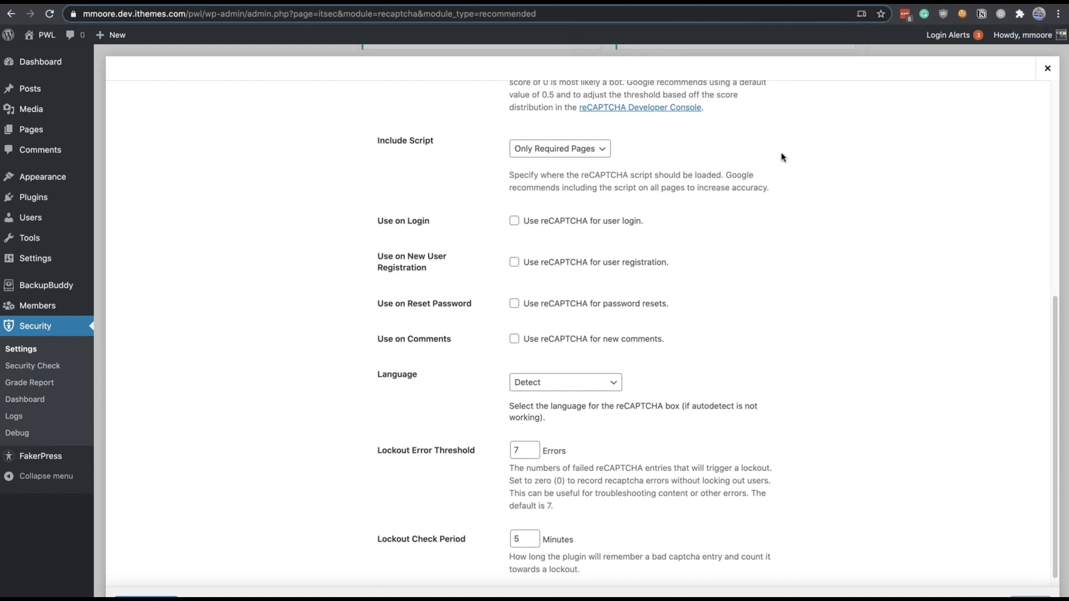
pyautogui.scroll(7, 780, 153)
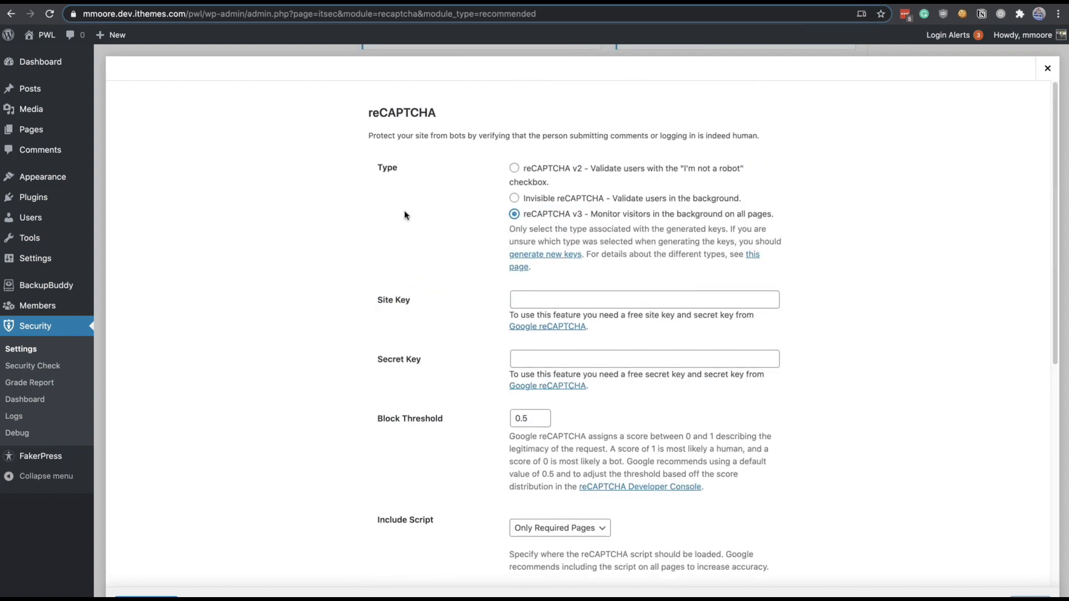
pyautogui.scroll(-4, 404, 215)
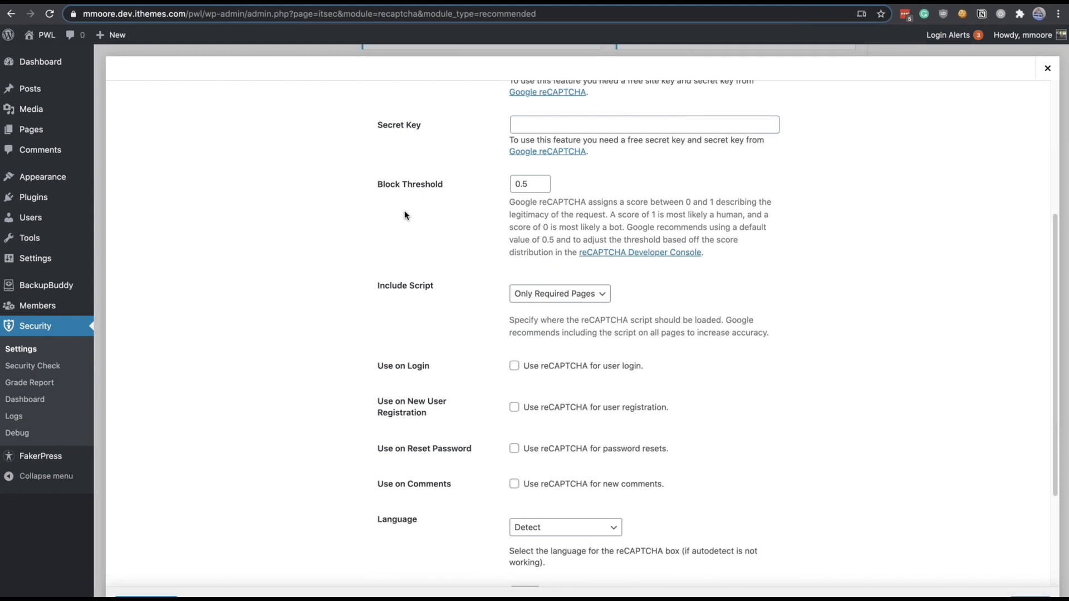
pyautogui.scroll(-2, 449, 226)
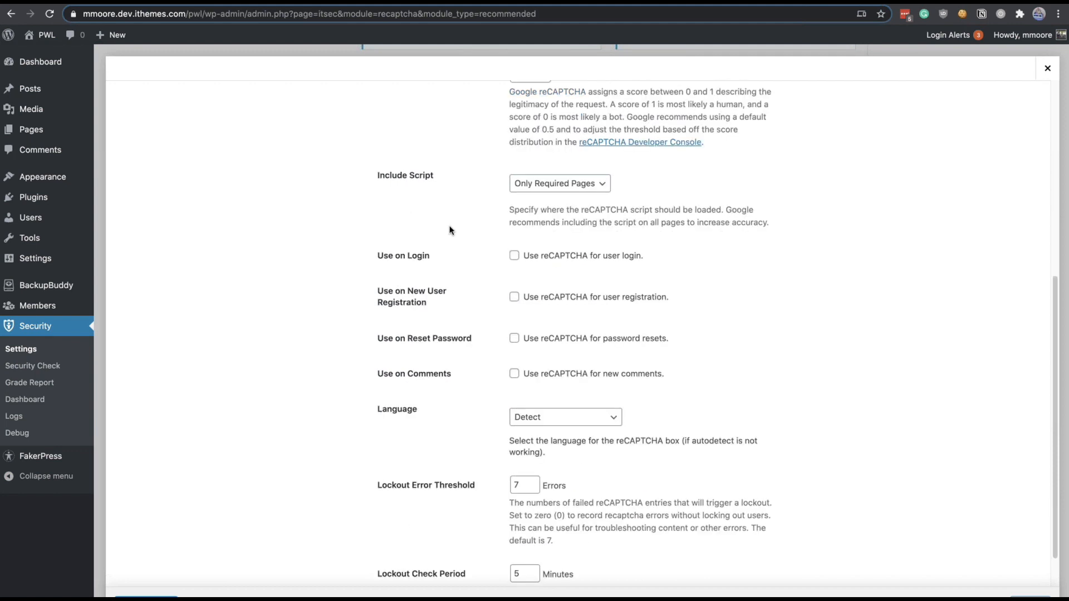
# Step: Enable reCAPTCHA for user login, and try the registration, password reset and comments options before switching those three off again
pyautogui.click(520, 264)
pyautogui.click(514, 297)
pyautogui.click(517, 338)
pyautogui.click(522, 381)
pyautogui.click(513, 373)
pyautogui.click(514, 338)
pyautogui.click(514, 297)
pyautogui.scroll(-2, 802, 175)
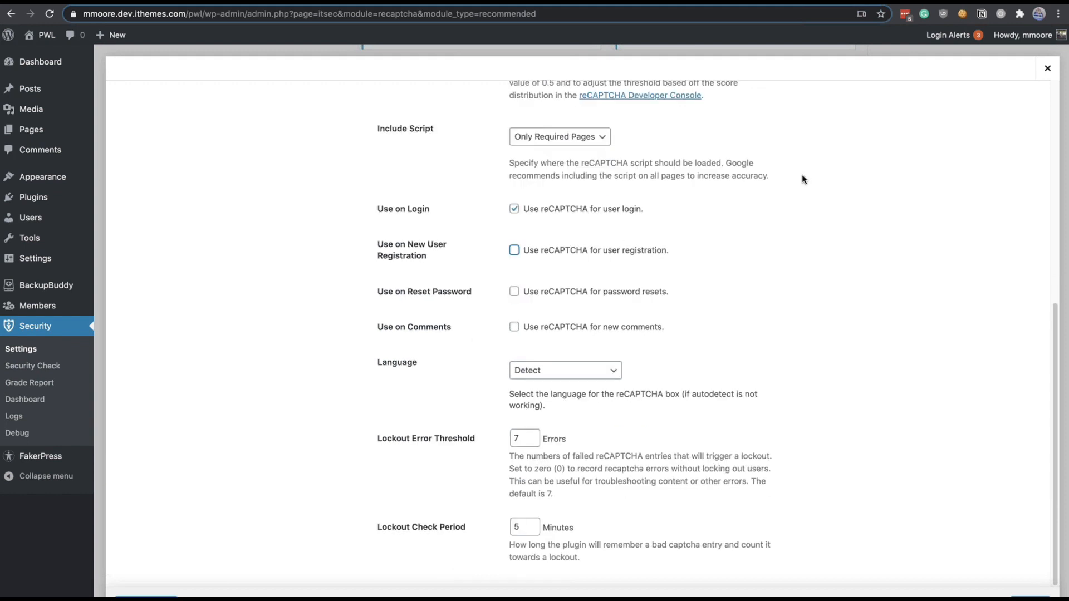
# Step: Review the full reCAPTCHA form and compare the options offered for the v2, Invisible and v3 types, ending on v3
pyautogui.scroll(8, 803, 179)
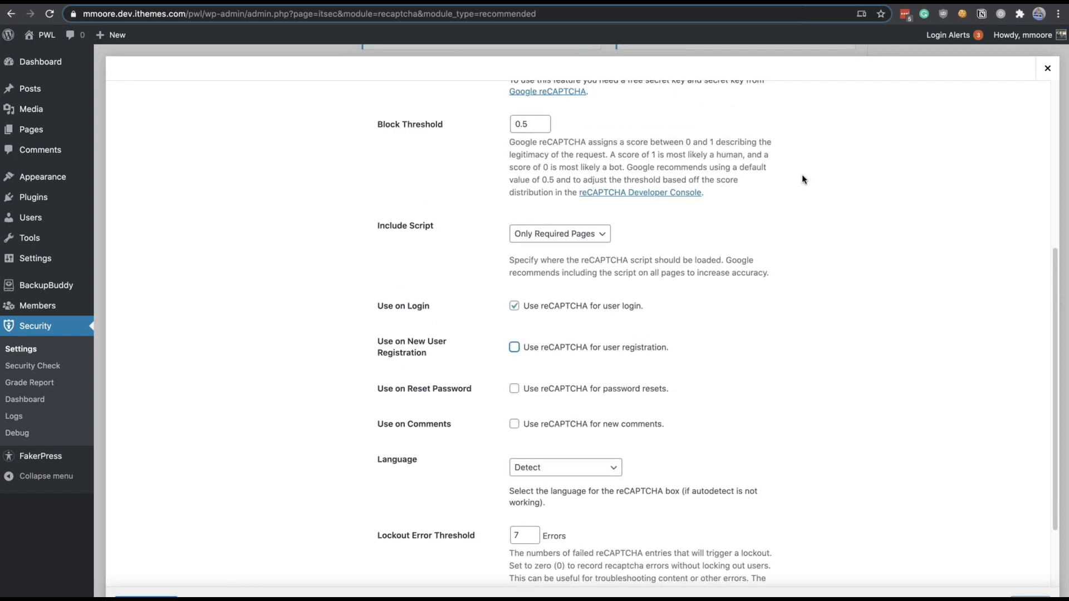
pyautogui.scroll(9, 801, 180)
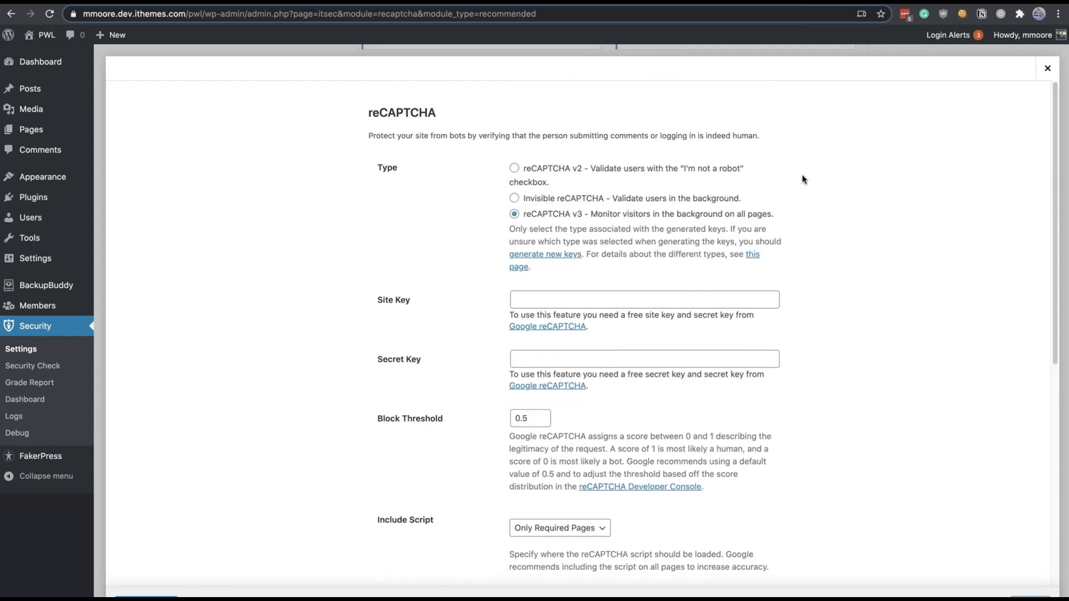
pyautogui.scroll(-15, 802, 179)
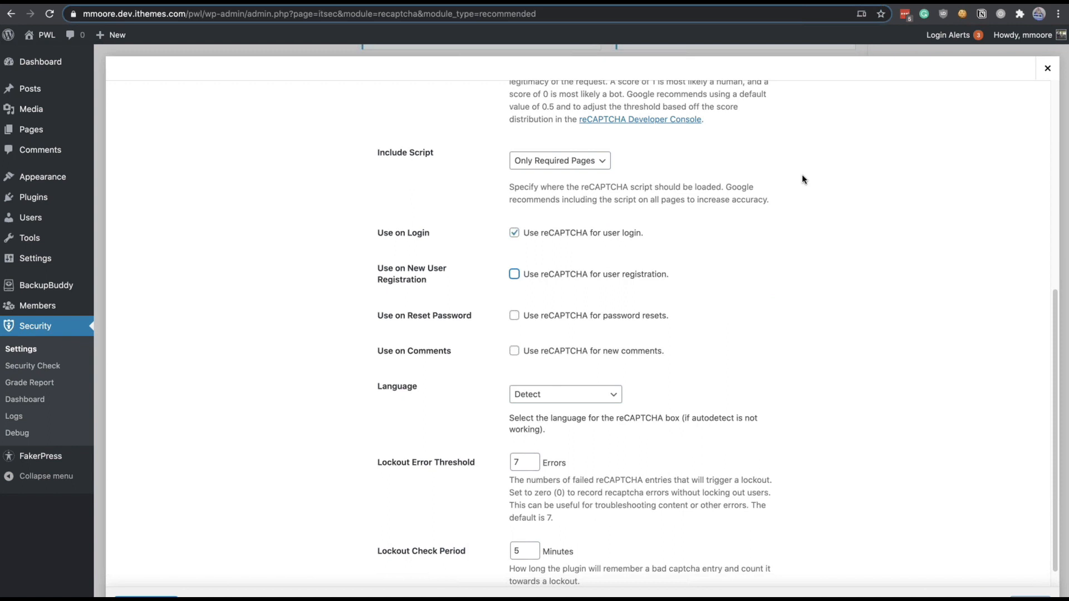
pyautogui.scroll(-1, 802, 180)
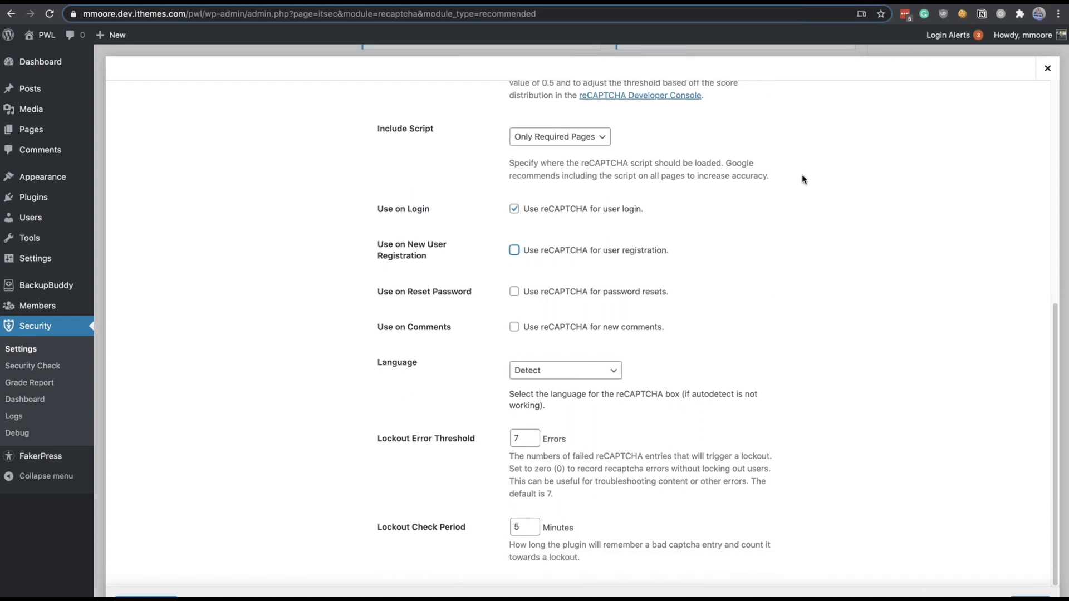
pyautogui.scroll(16, 802, 175)
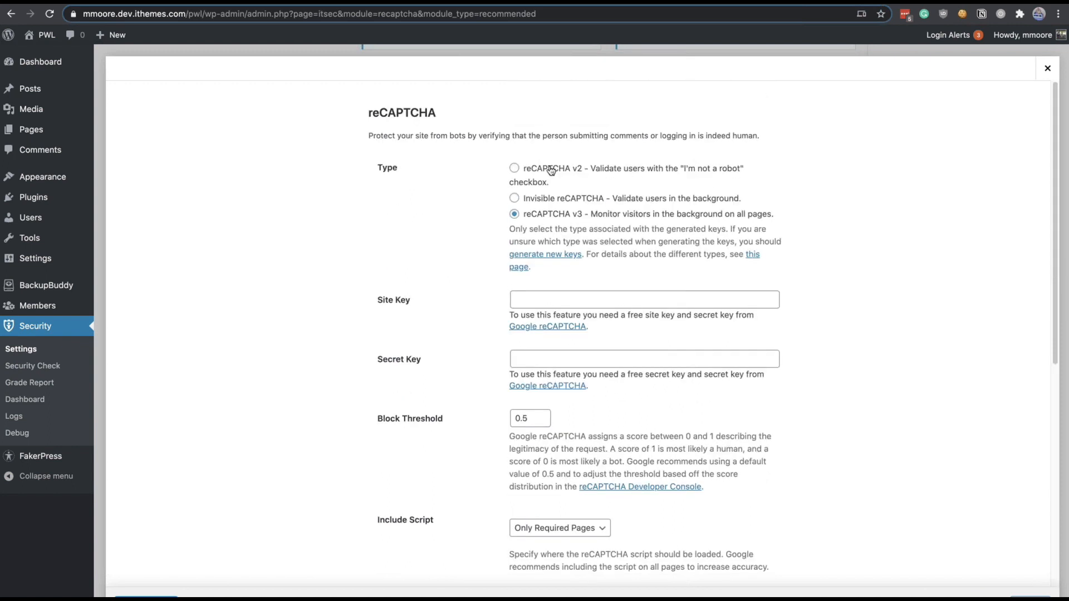
pyautogui.click(549, 167)
pyautogui.click(557, 195)
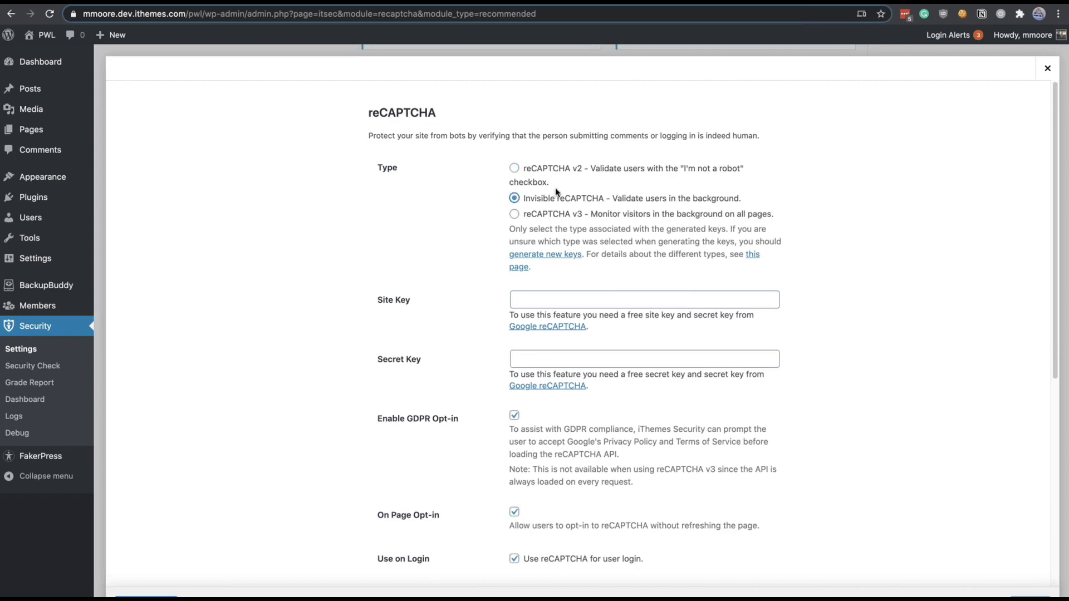
pyautogui.scroll(-15, 578, 162)
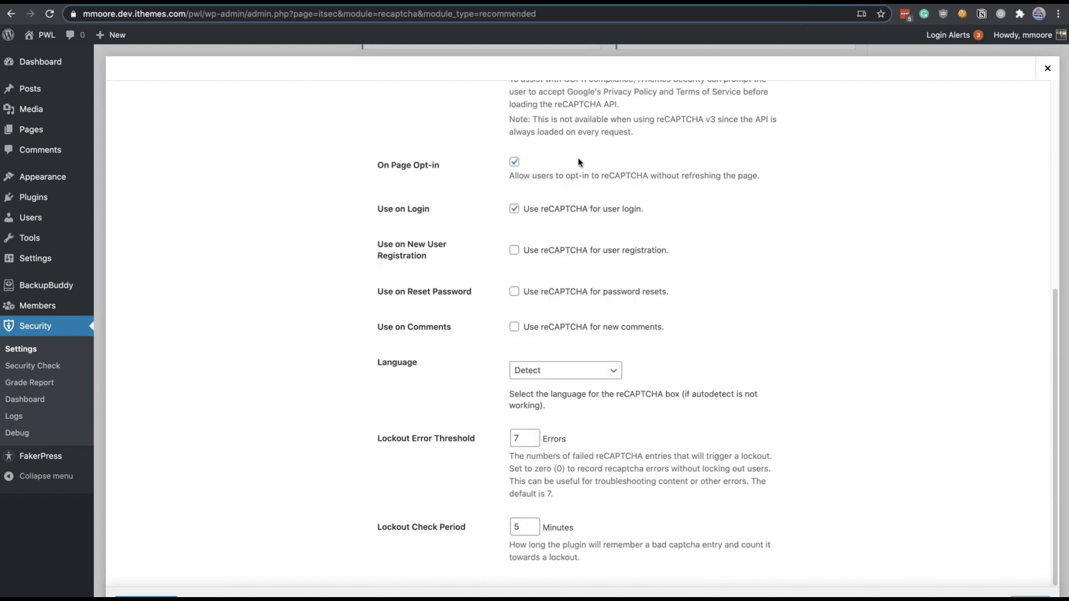
pyautogui.scroll(15, 578, 162)
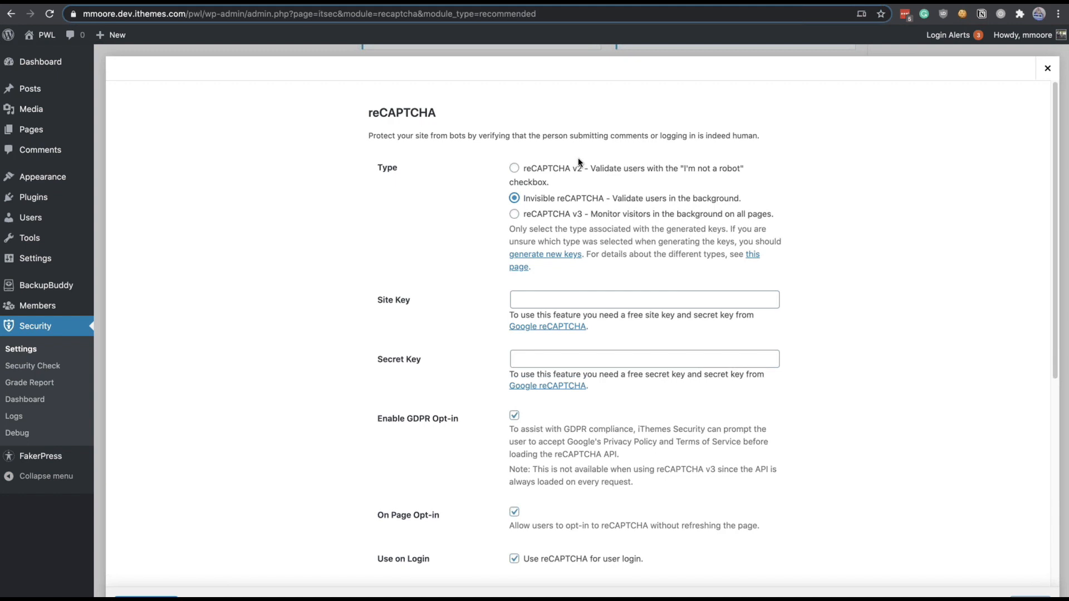
pyautogui.press('Down')
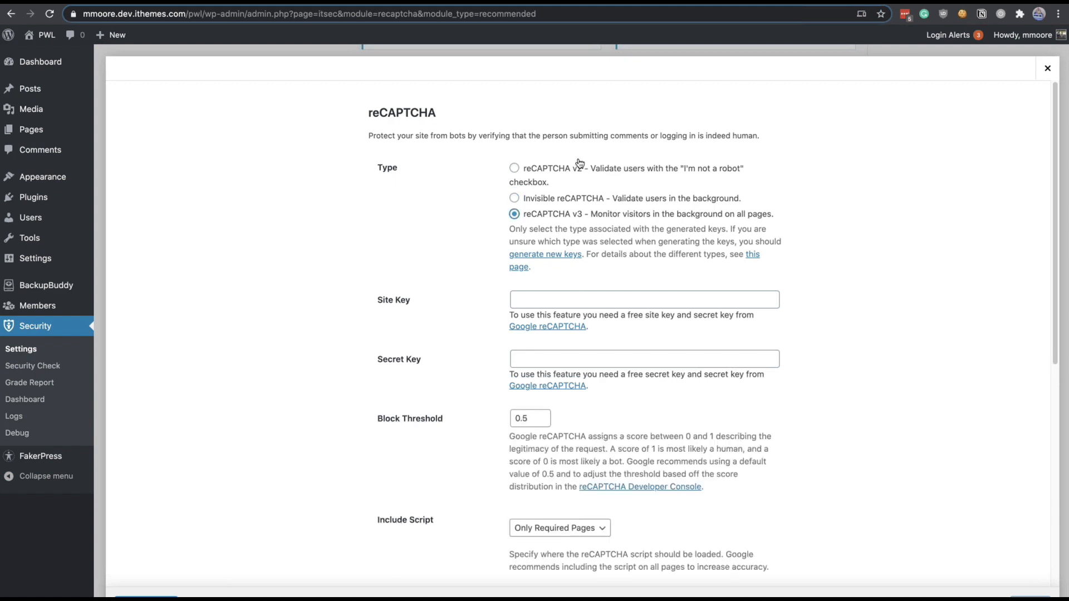
# Step: Review the reCAPTCHA v3 block threshold, script, usage and lockout options, and close the settings without saving
pyautogui.scroll(-2, 579, 163)
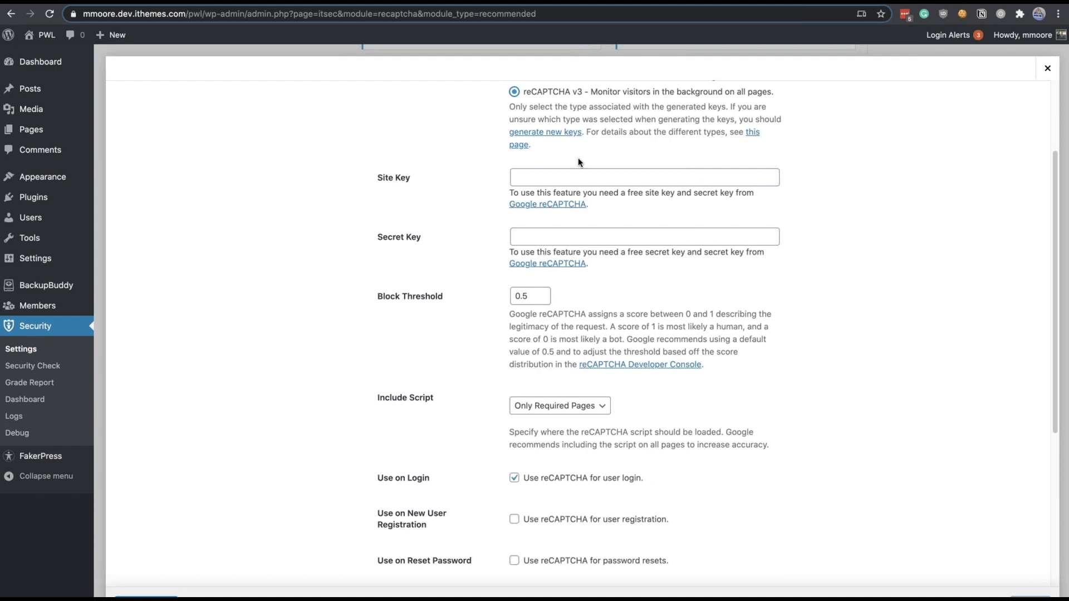
pyautogui.scroll(-1, 578, 162)
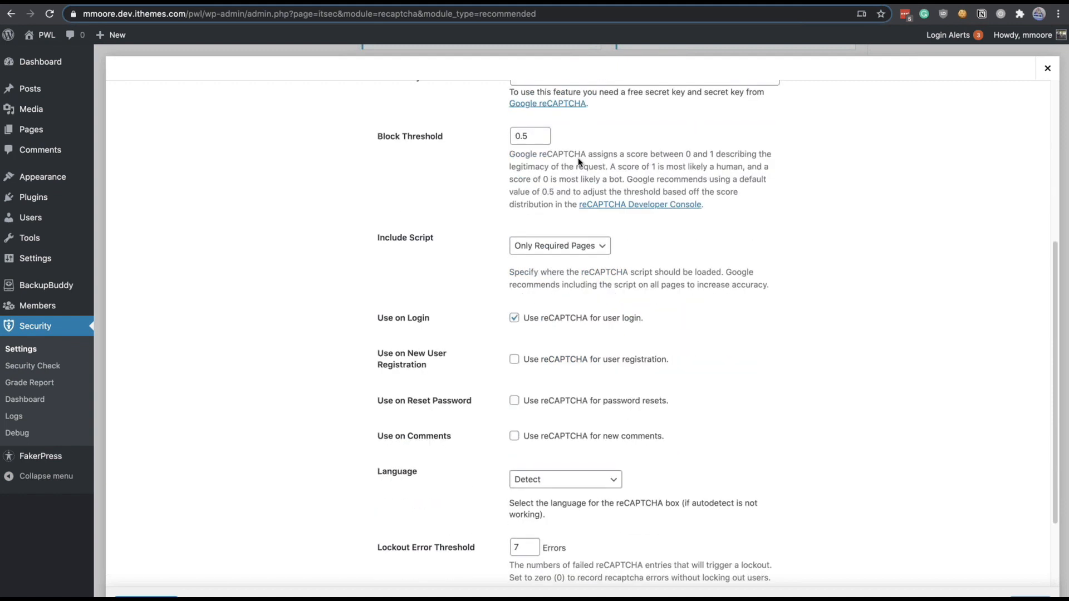
pyautogui.scroll(-3, 578, 158)
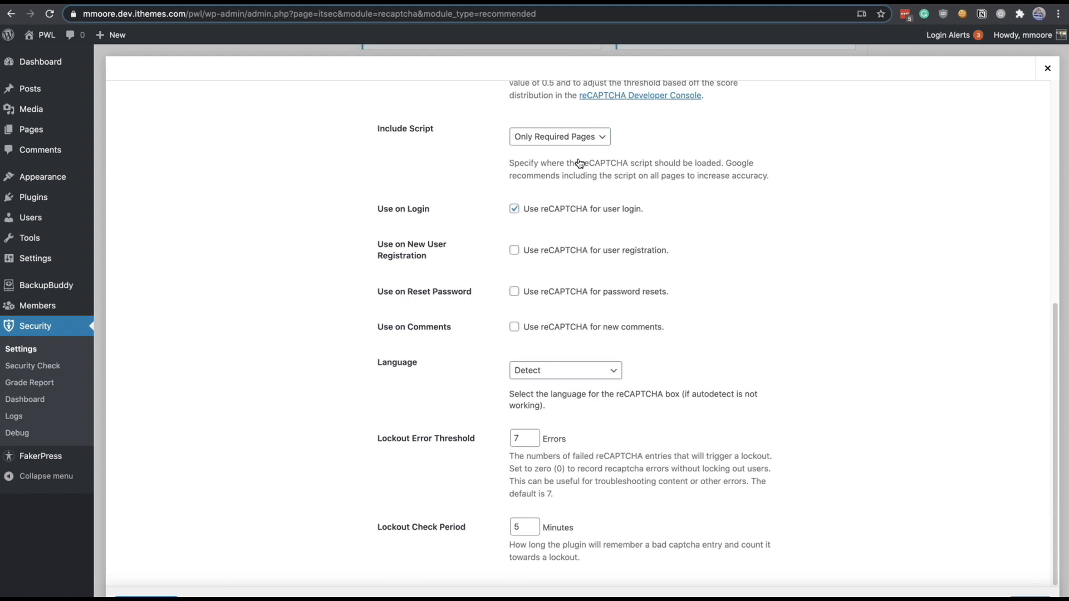
pyautogui.scroll(10, 579, 163)
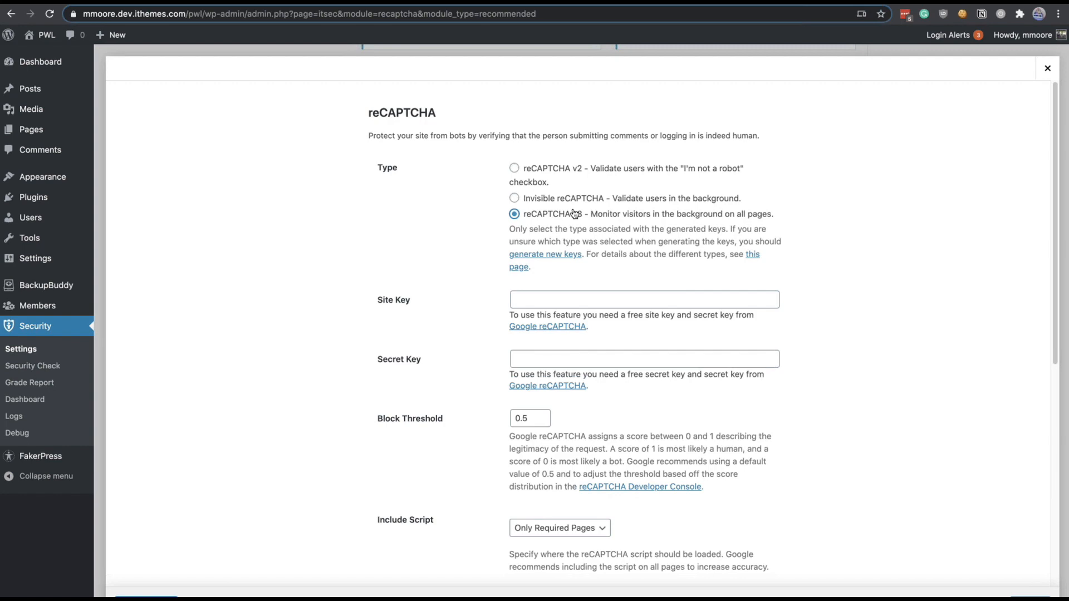
pyautogui.click(1047, 68)
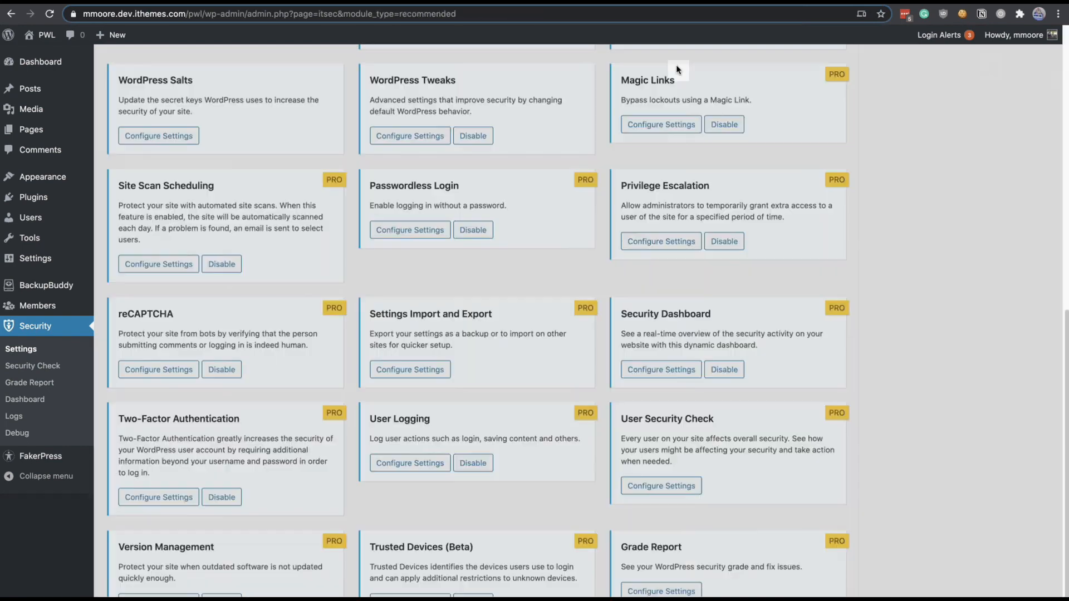
# Step: Open the configuration of the Global Settings module
pyautogui.scroll(10, 624, 141)
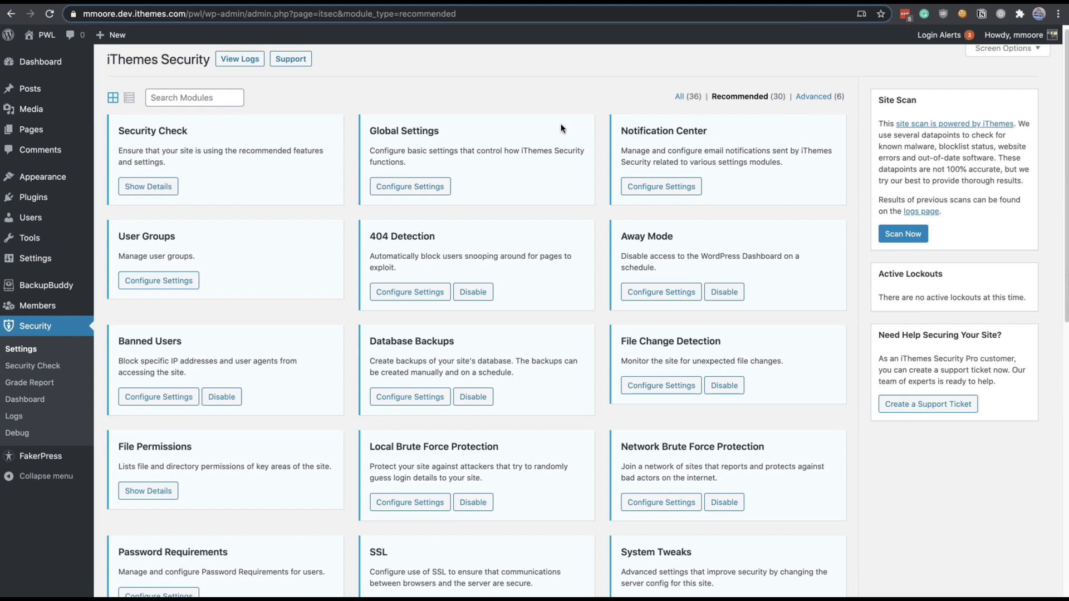
pyautogui.click(413, 186)
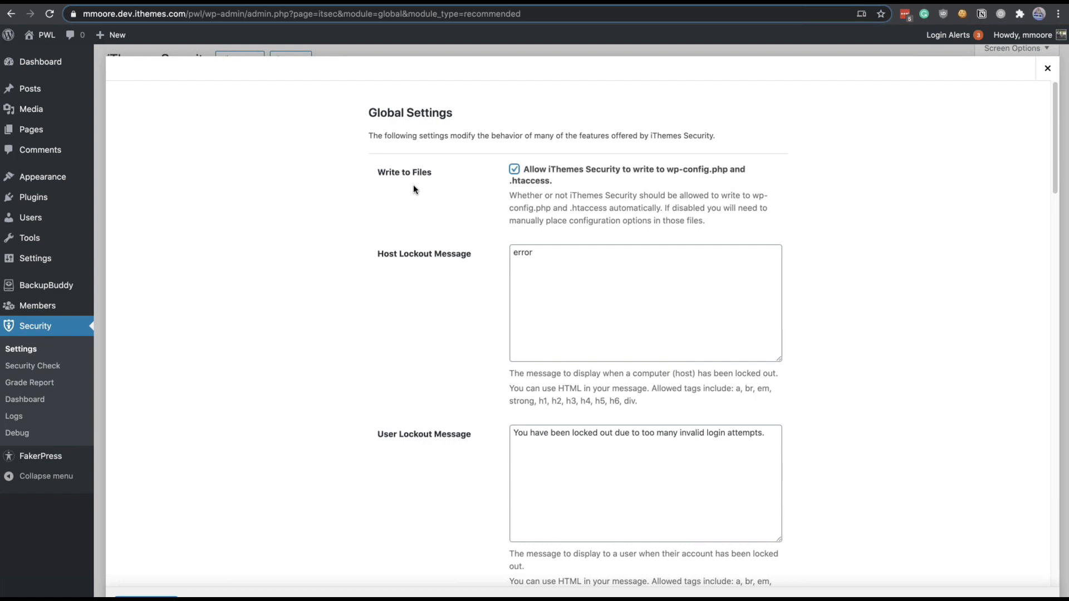
# Step: Try a ban threshold of 5 lockouts in the Global Settings, check the lockout period, and close without saving
pyautogui.scroll(-9, 413, 186)
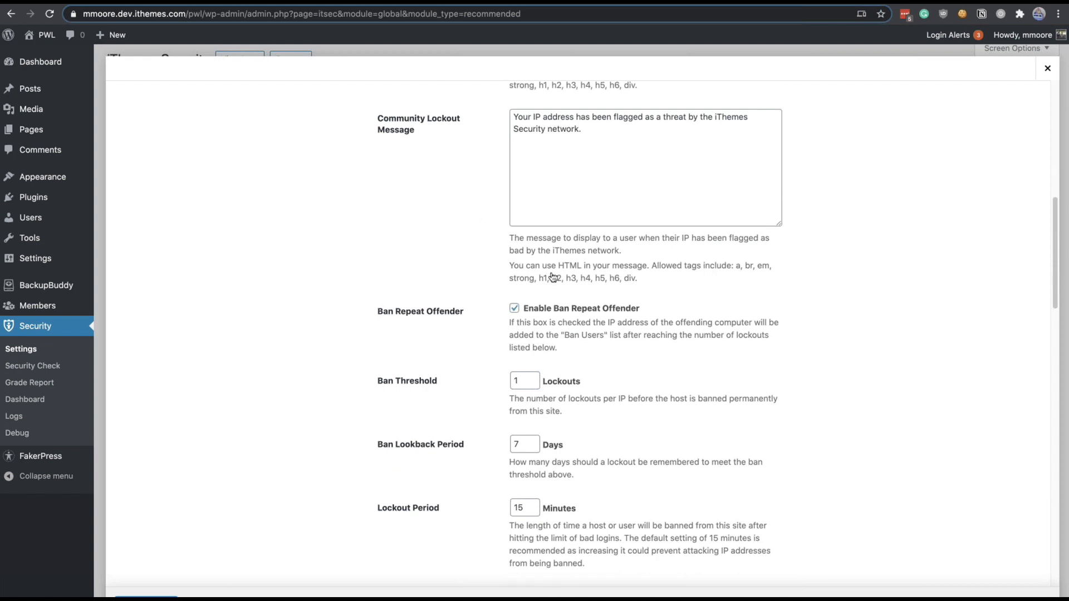
pyautogui.scroll(-1, 552, 277)
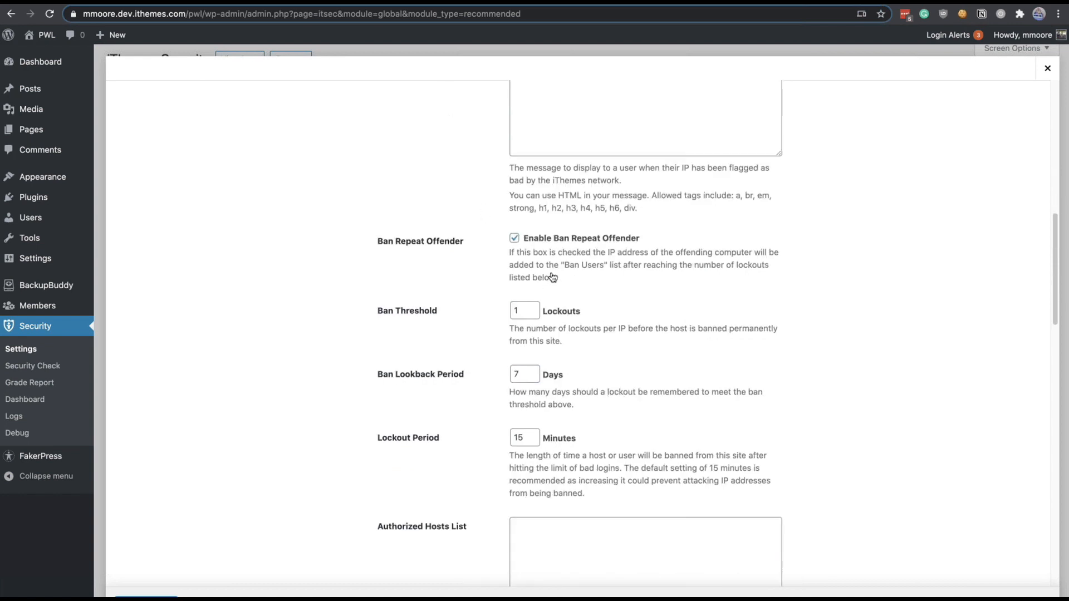
pyautogui.doubleClick(531, 314)
pyautogui.write('5')
pyautogui.press('Return')
pyautogui.doubleClick(536, 439)
pyautogui.click(1037, 76)
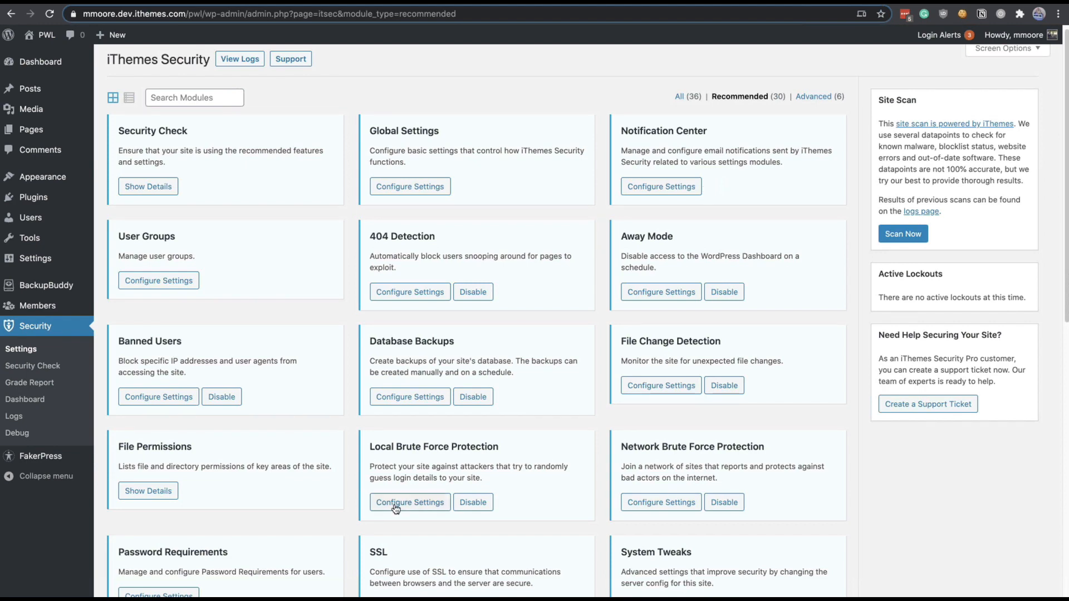
# Step: Open the Local Brute Force Protection settings and set the maximum login attempts per user to 10
pyautogui.click(395, 504)
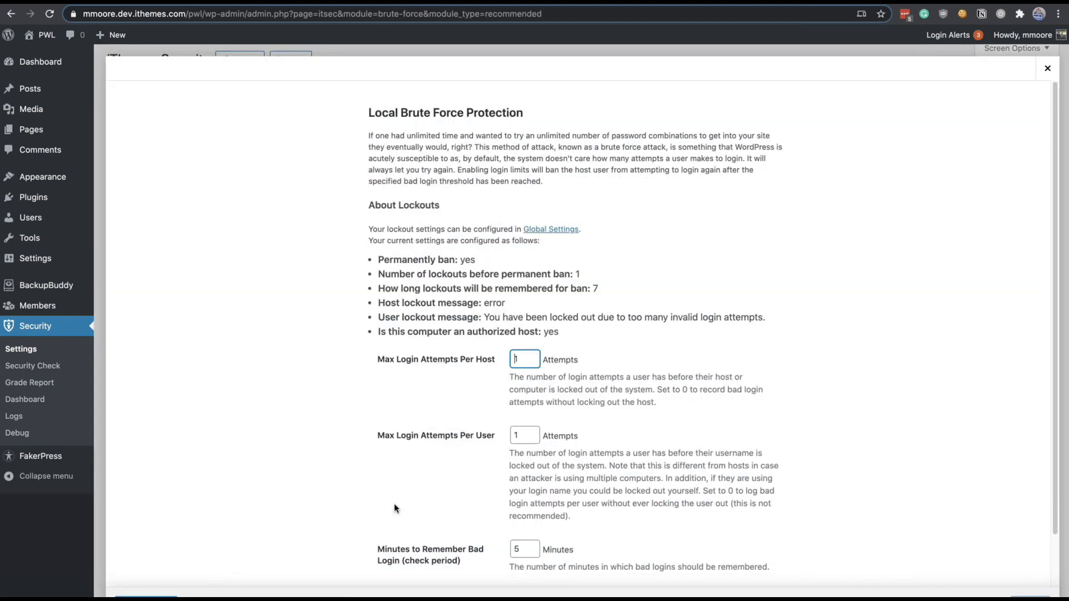
pyautogui.scroll(-1, 399, 413)
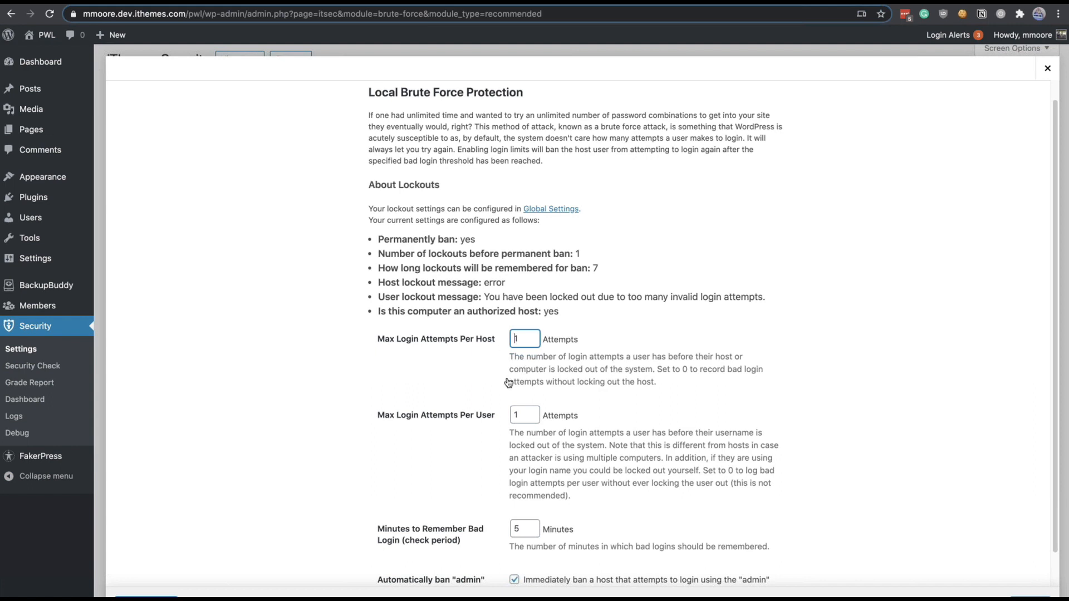
pyautogui.moveTo(496, 415); pyautogui.dragTo(444, 419)
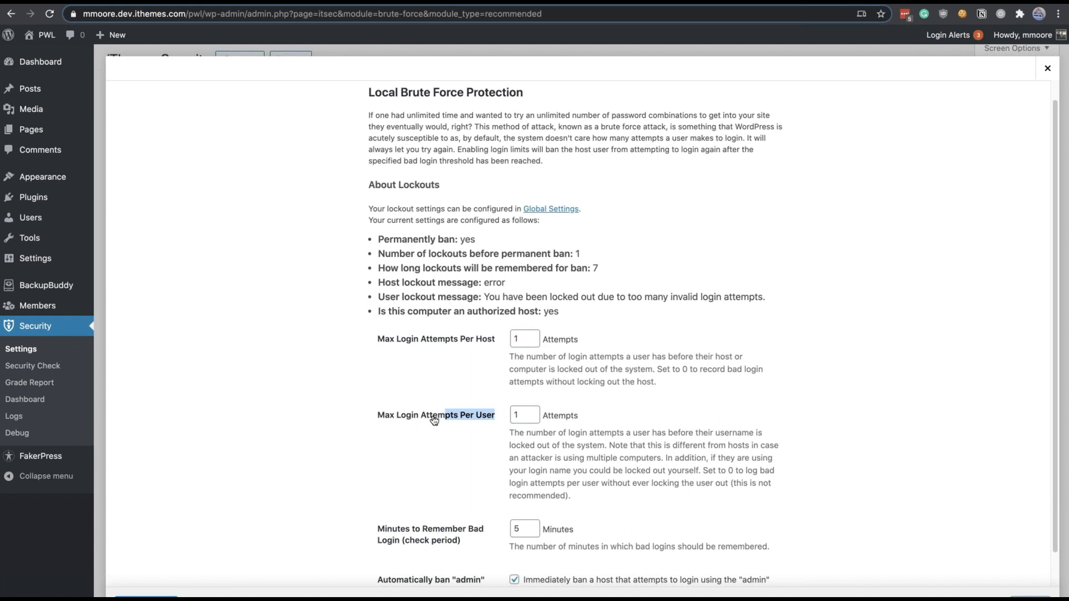
pyautogui.doubleClick(523, 416)
pyautogui.write('10')
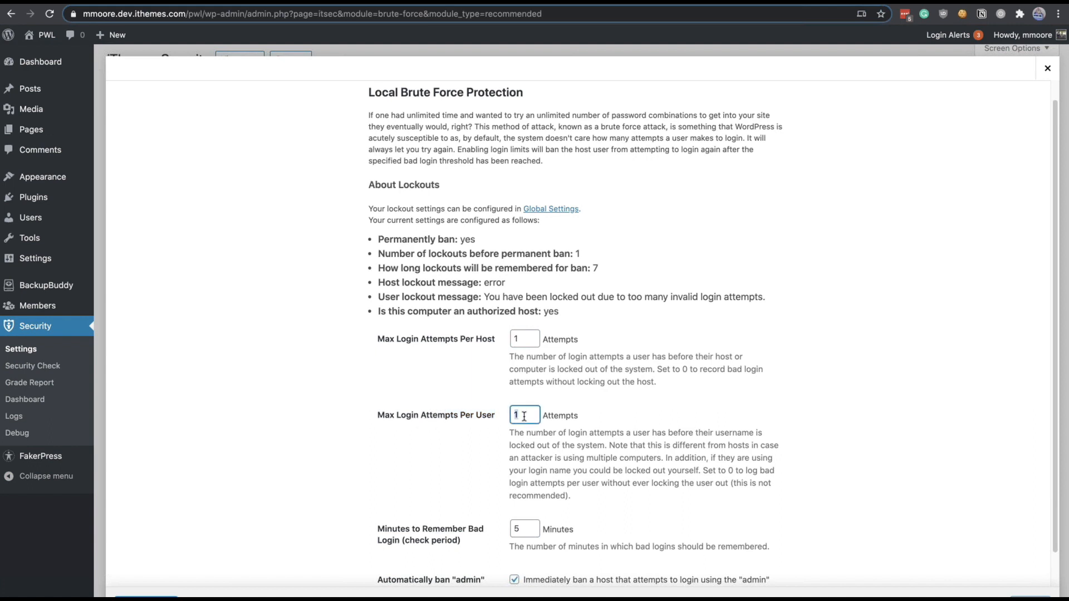
# Step: Review the per-user attempts, bad login check period and automatic "admin" ban options, and close the settings without saving
pyautogui.click(515, 369)
pyautogui.tripleClick(437, 419)
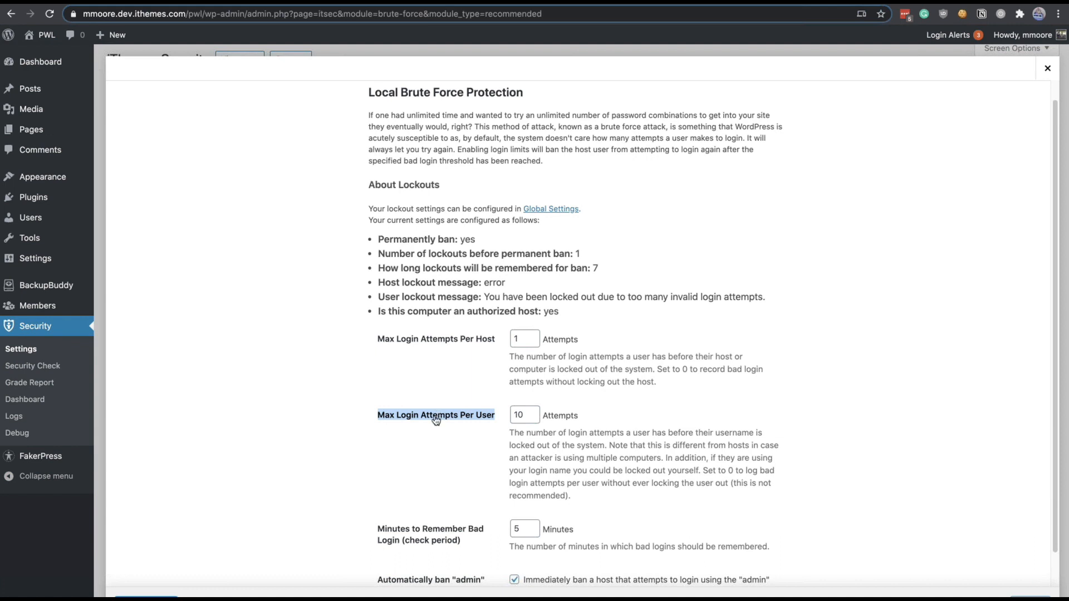
pyautogui.scroll(-1, 420, 499)
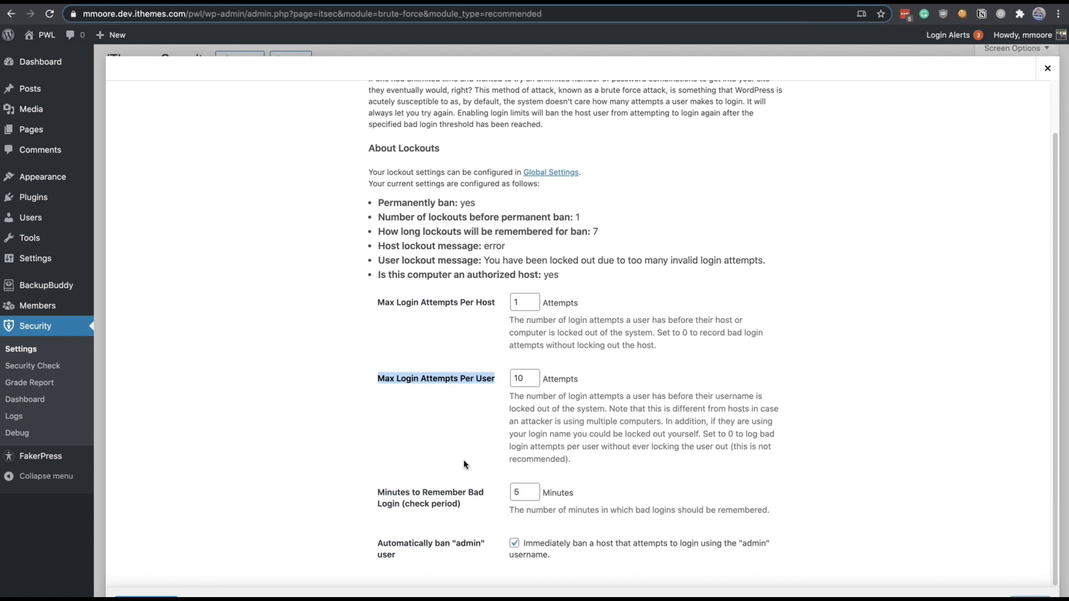
pyautogui.click(462, 550)
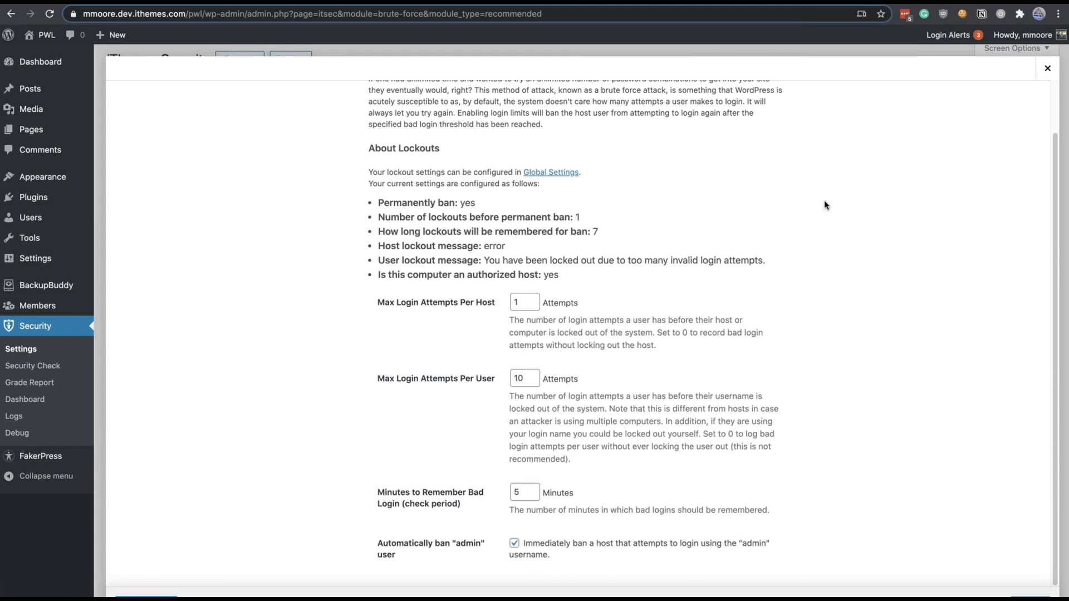
pyautogui.click(1047, 69)
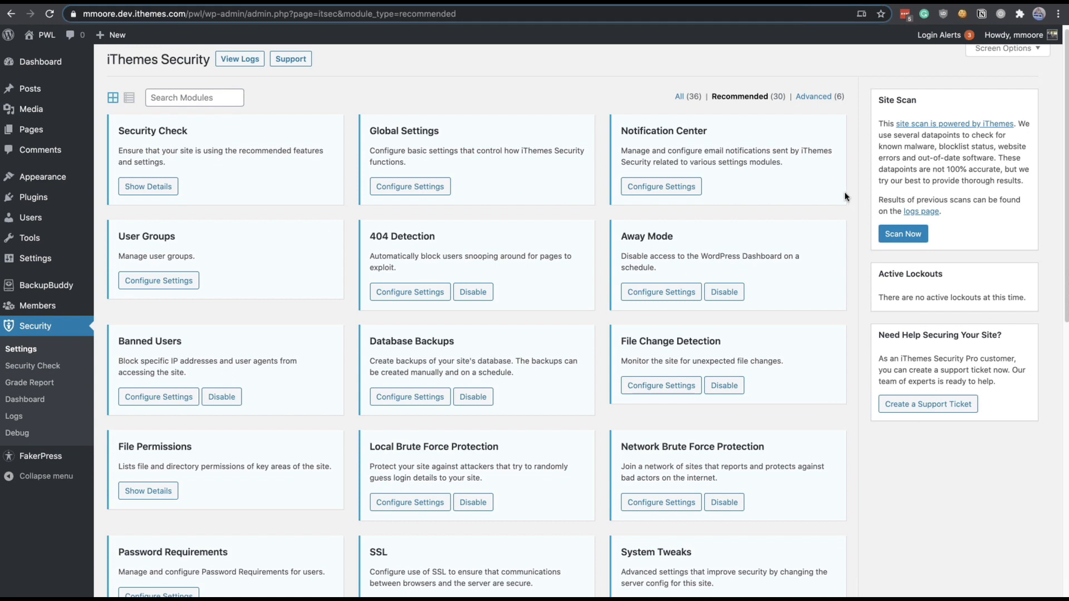
# Step: Review the Banned Users settings, including the default ban list, ban hosts and ban user agents, and close them
pyautogui.click(183, 403)
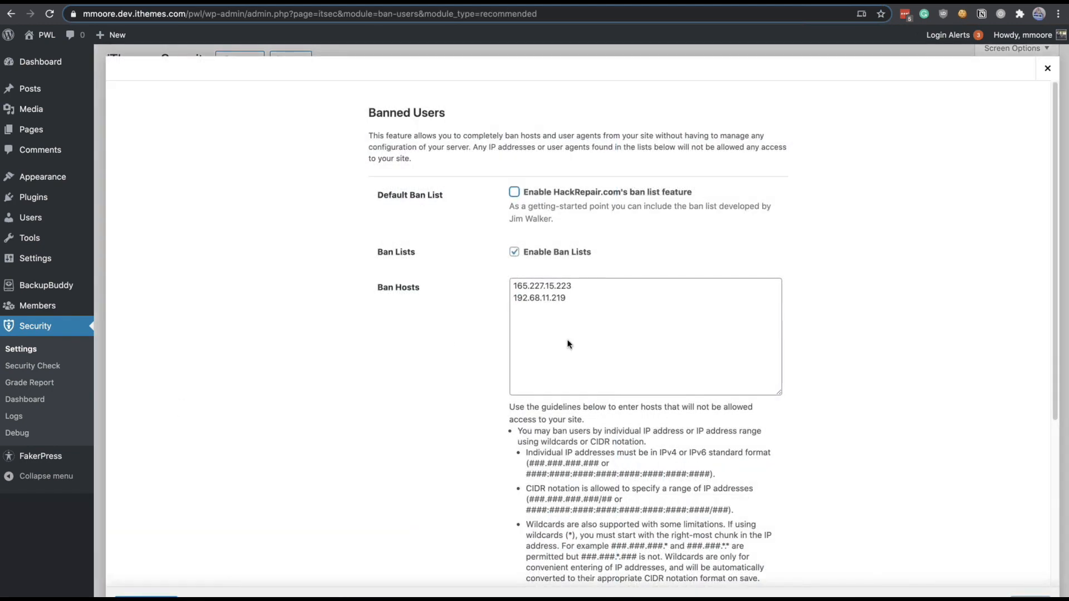
pyautogui.scroll(-4, 597, 303)
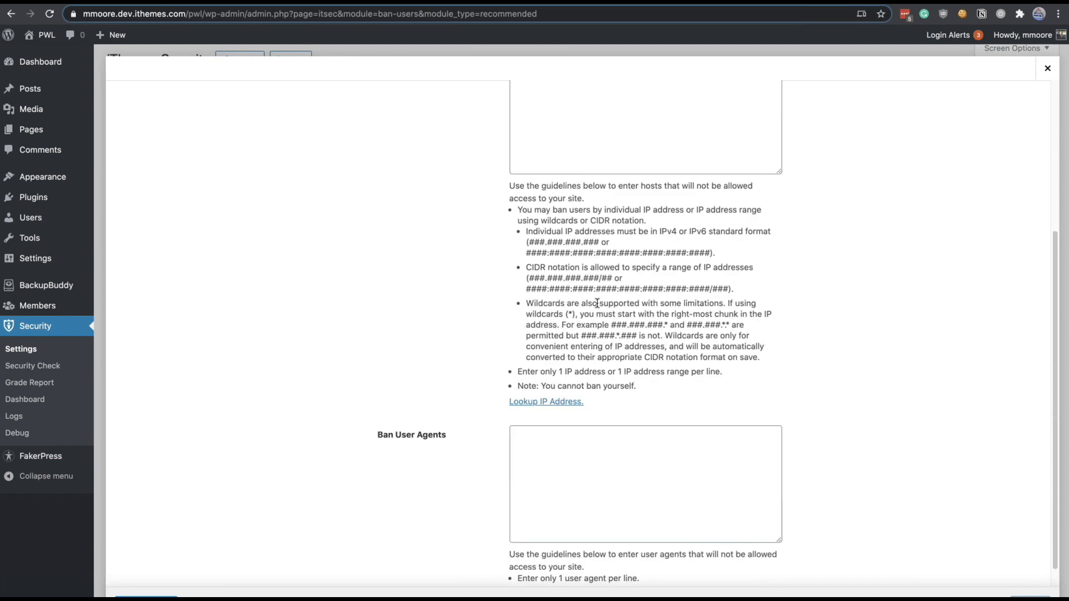
pyautogui.scroll(4, 597, 304)
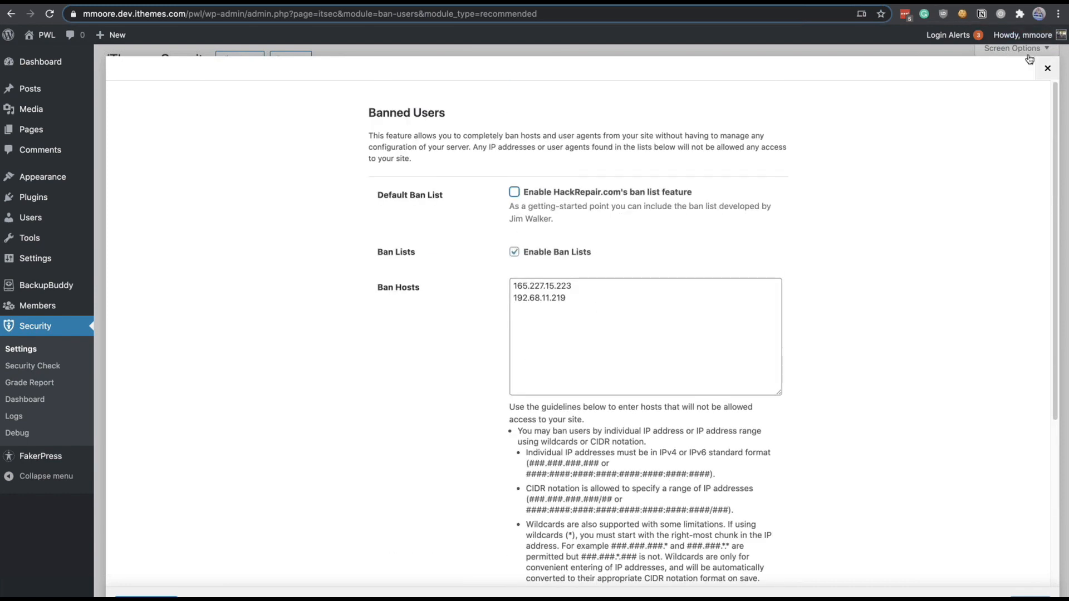
pyautogui.scroll(-4, 867, 209)
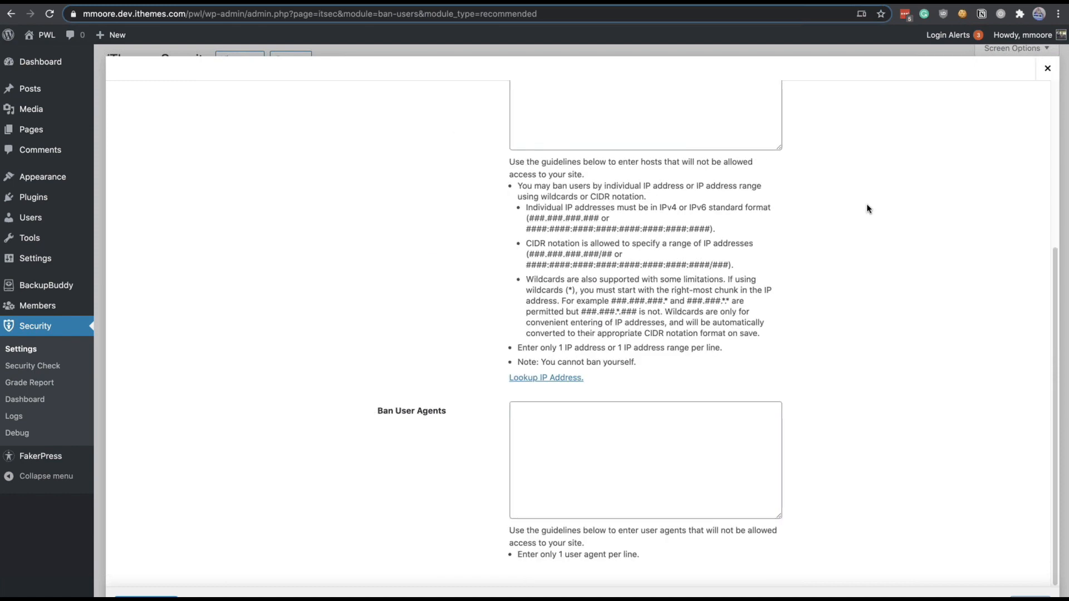
pyautogui.click(1046, 68)
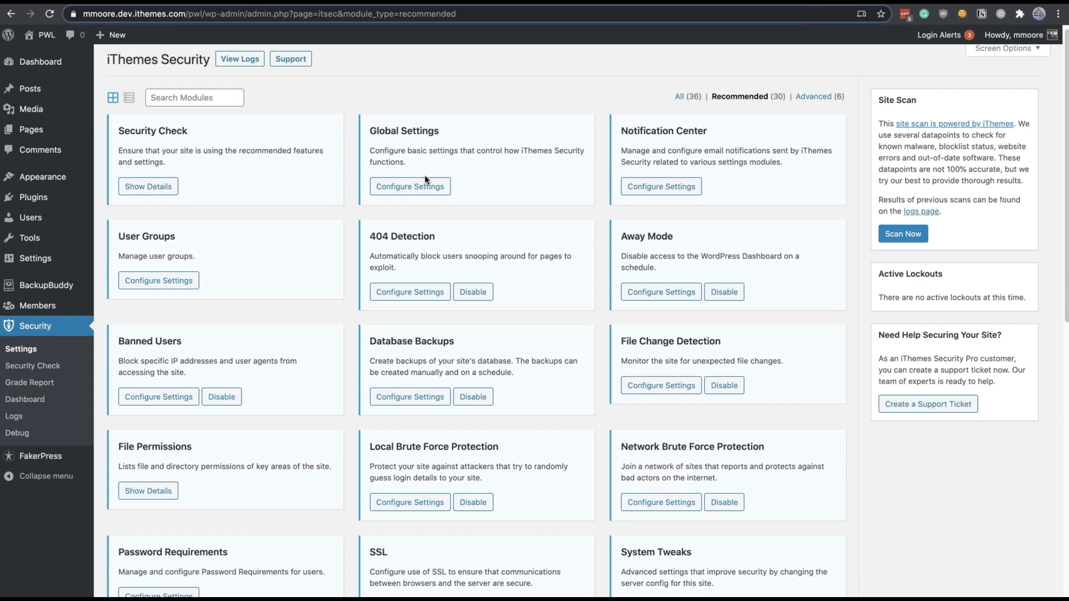
# Step: Review the host and user lockout messages in the Global Settings and close the settings without changing them
pyautogui.click(439, 192)
pyautogui.scroll(-5, 449, 167)
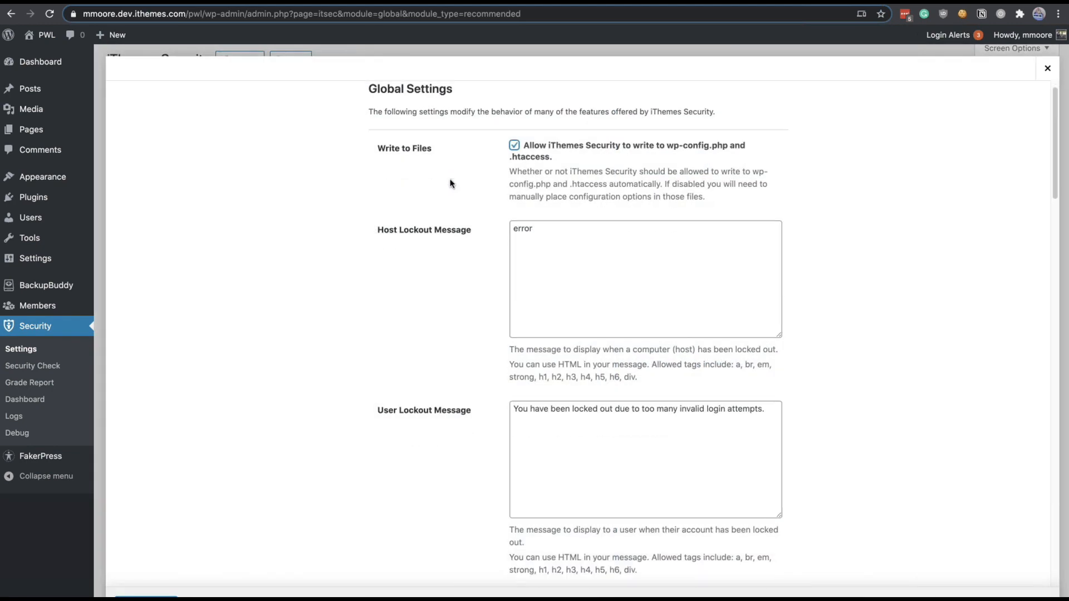
pyautogui.tripleClick(545, 202)
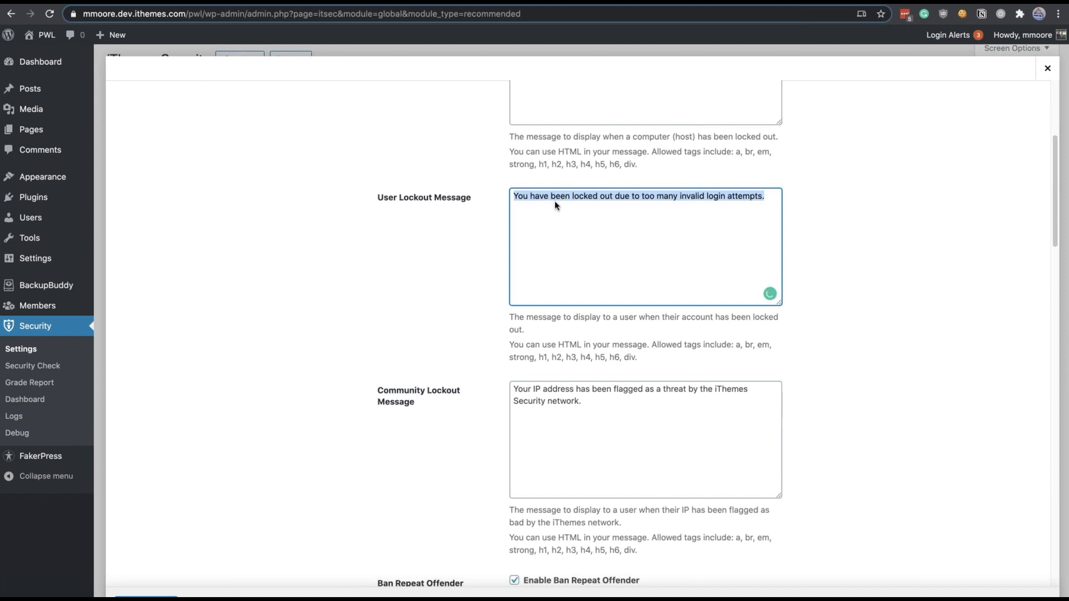
pyautogui.scroll(3, 554, 200)
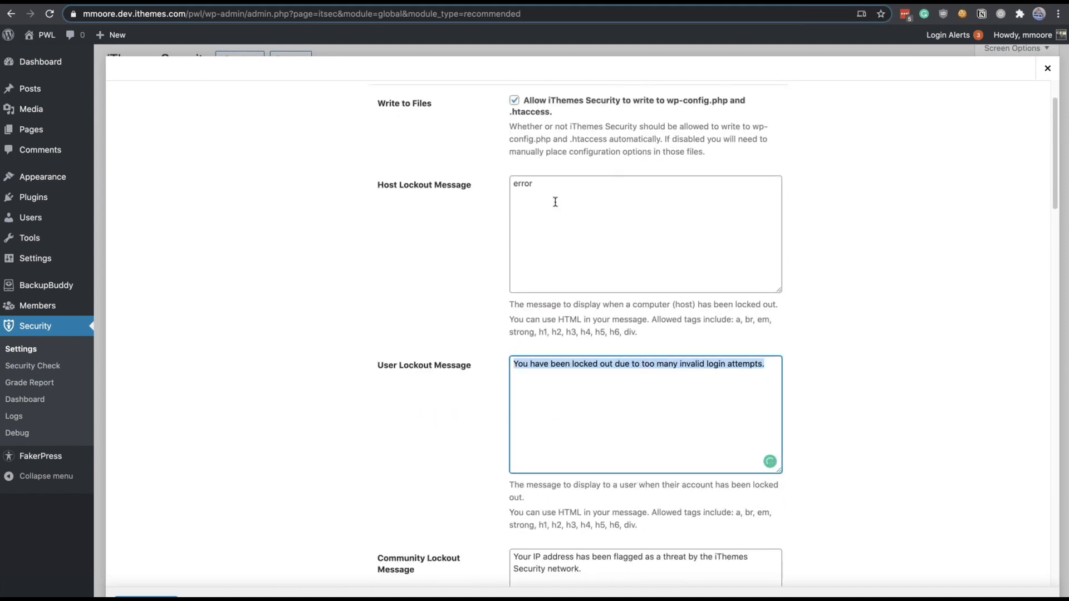
pyautogui.click(555, 201)
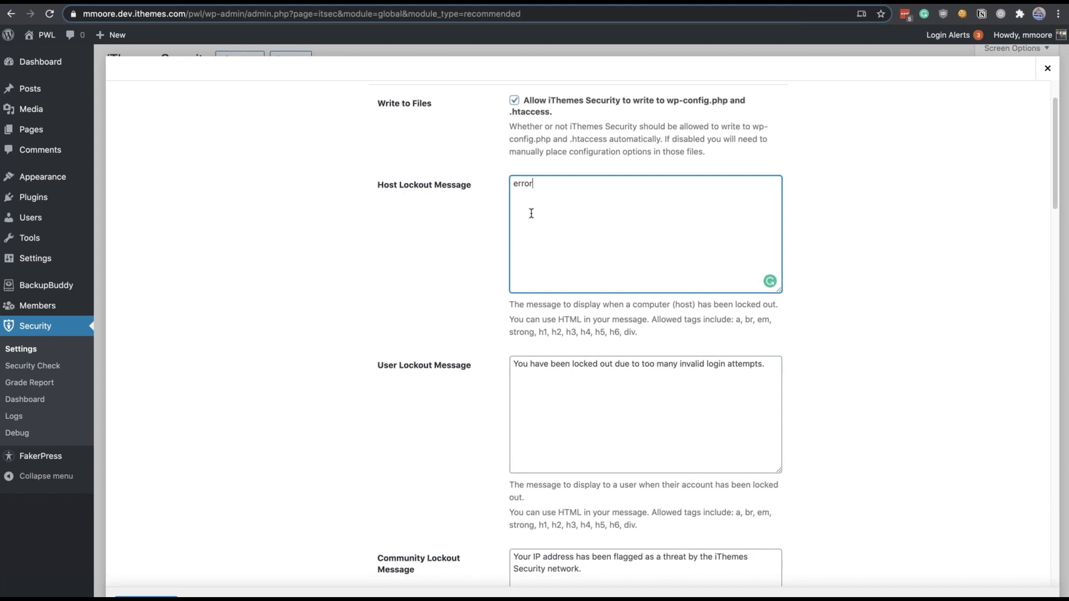
pyautogui.click(597, 401)
pyautogui.click(614, 283)
pyautogui.click(592, 443)
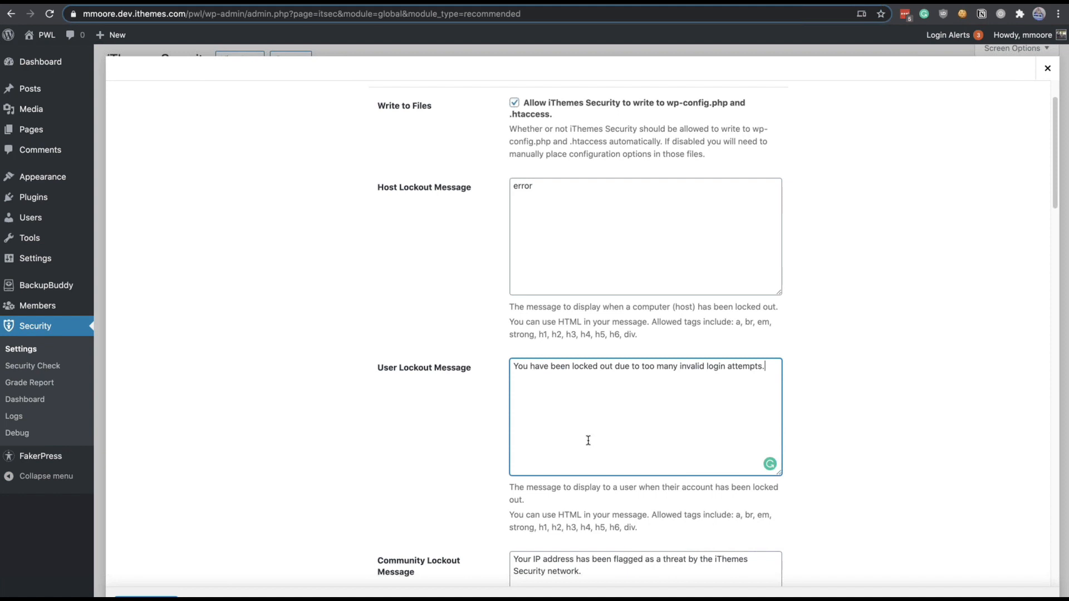
pyautogui.click(1047, 68)
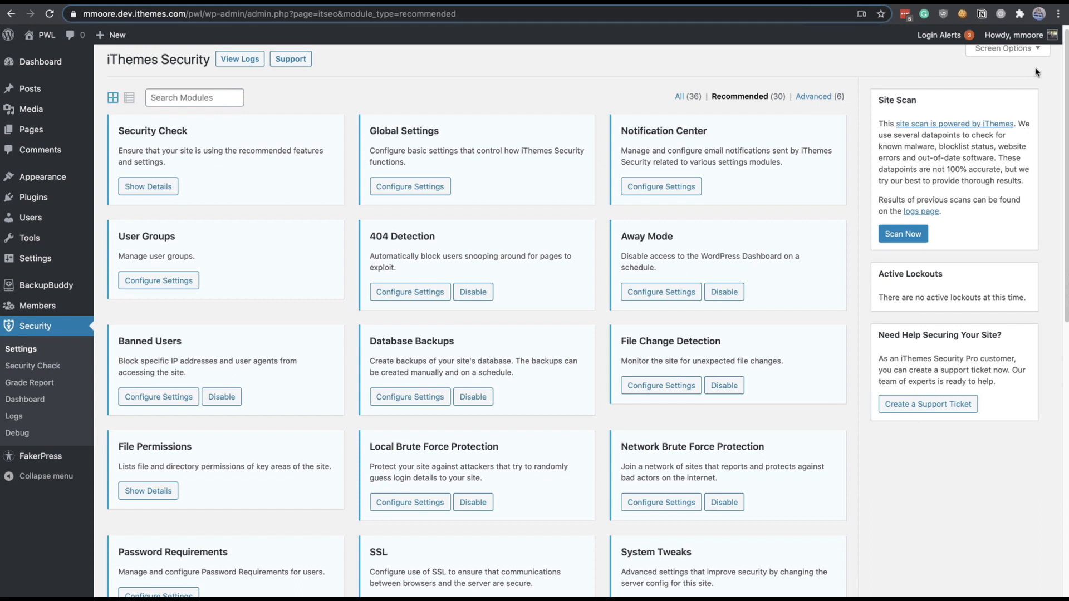
# Step: Open the Version Management module's settings and set plugin updates to Custom
pyautogui.rightClick(1035, 73)
pyautogui.click(612, 88)
pyautogui.scroll(-15, 570, 85)
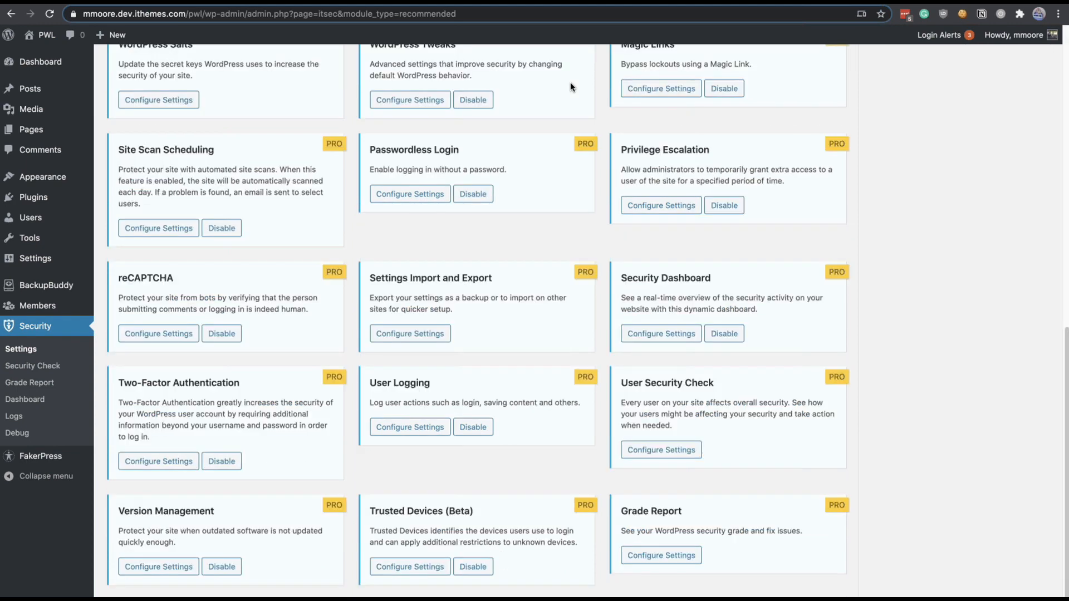
pyautogui.click(173, 568)
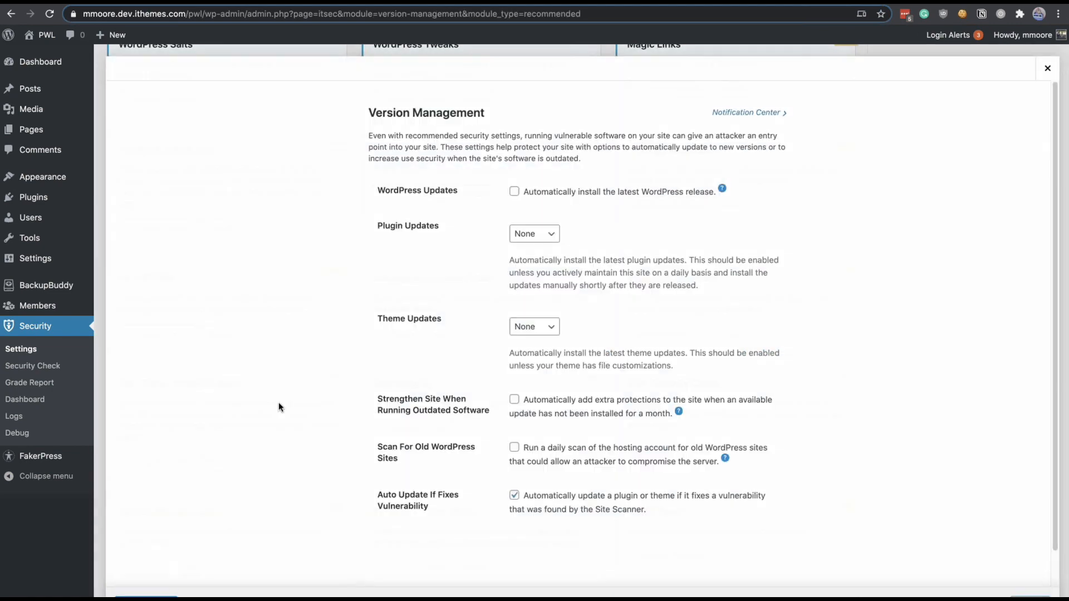
pyautogui.click(535, 234)
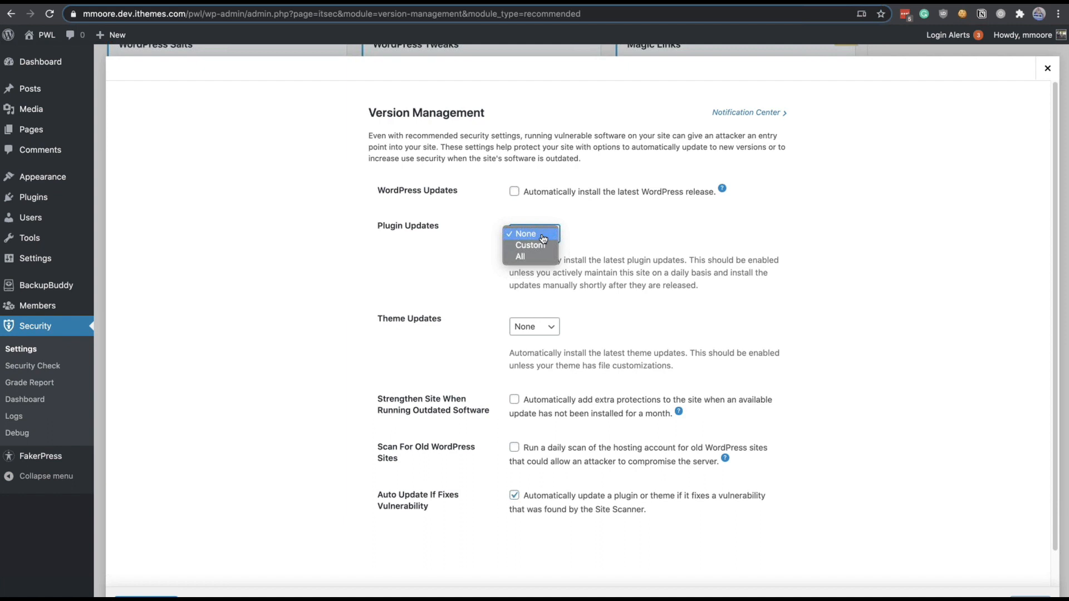
pyautogui.click(540, 245)
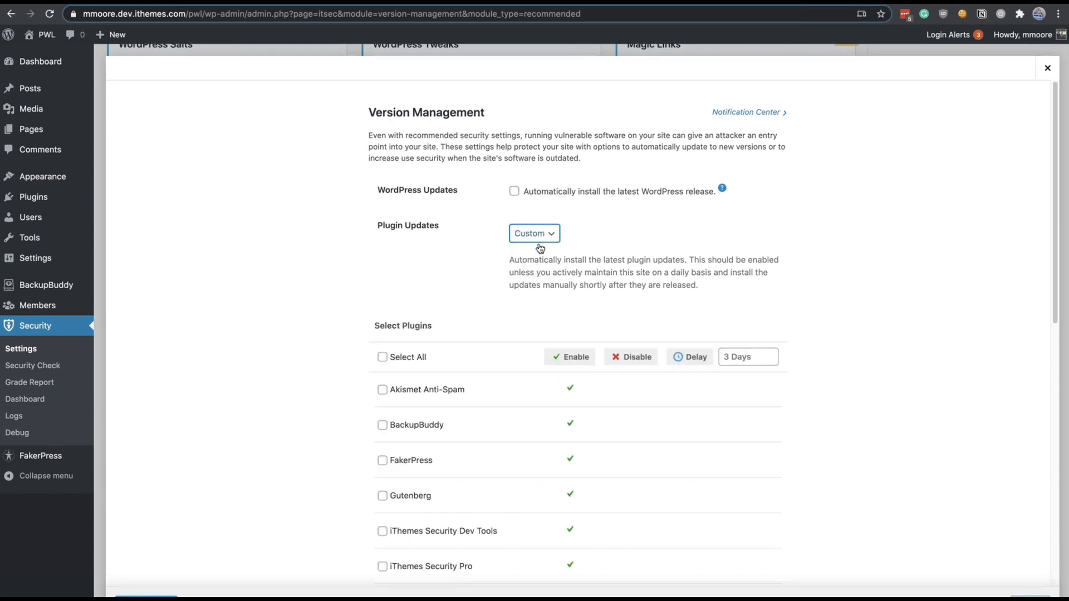
# Step: Try disabling automatic updates for Akismet Anti-Spam, and apply a 3-day update delay to both Akismet Anti-Spam and FakerPress
pyautogui.scroll(-6, 540, 248)
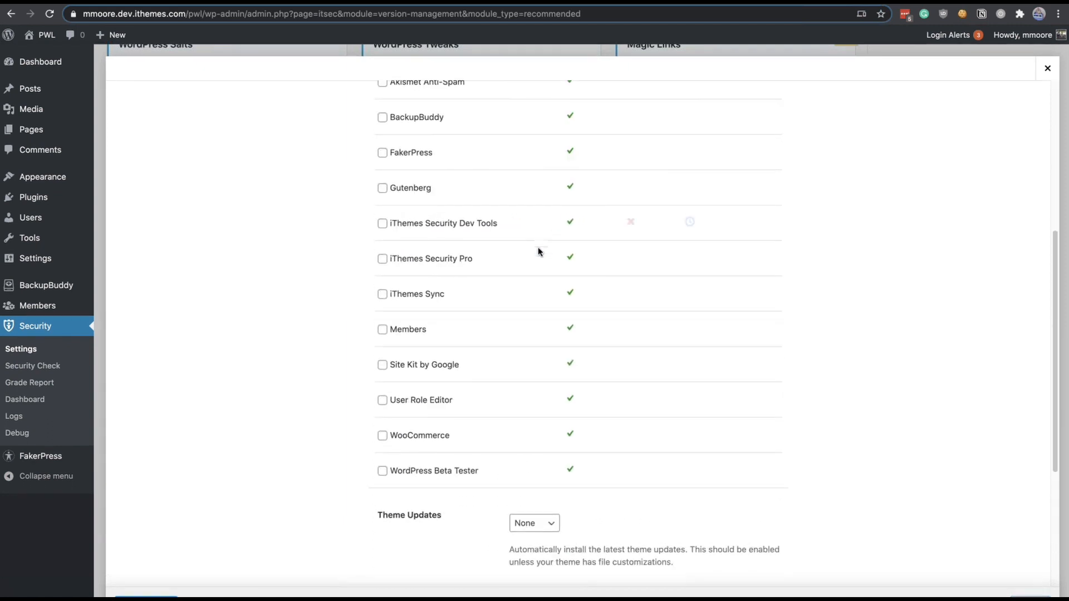
pyautogui.scroll(3, 537, 251)
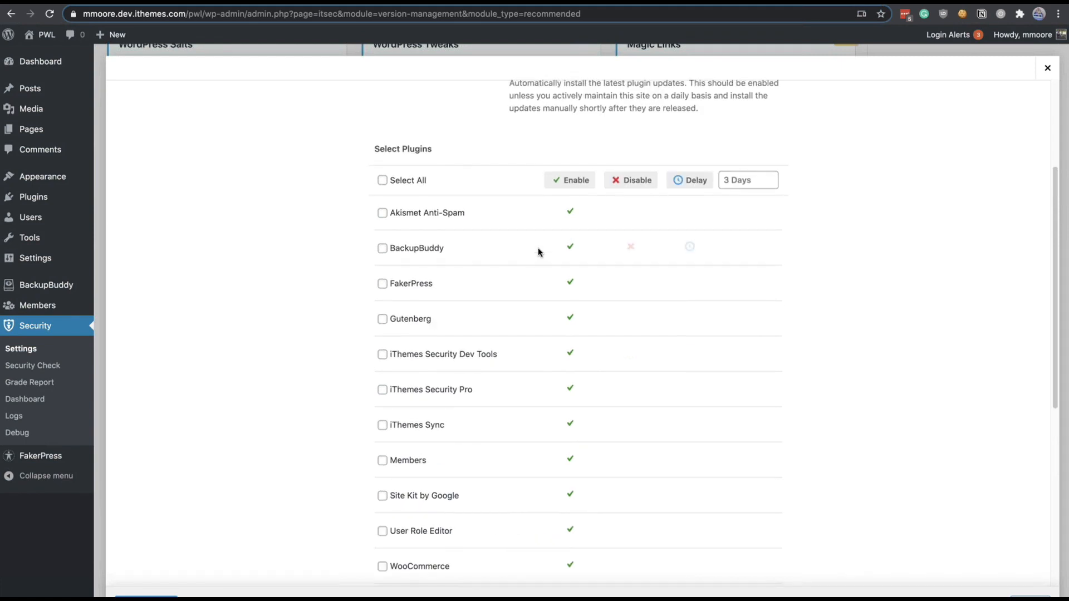
pyautogui.scroll(-1, 538, 252)
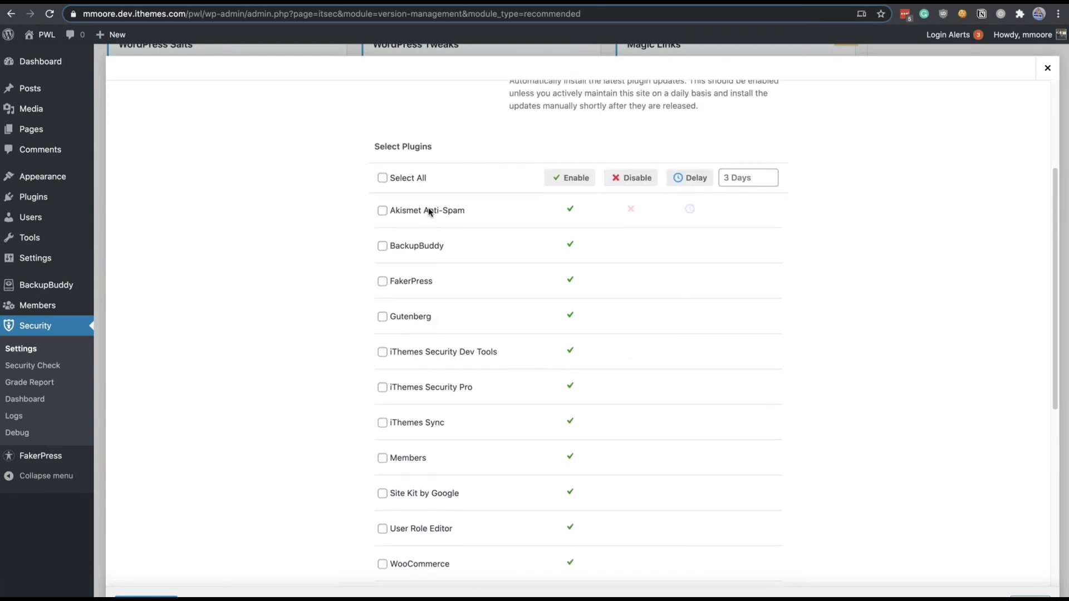
pyautogui.click(628, 184)
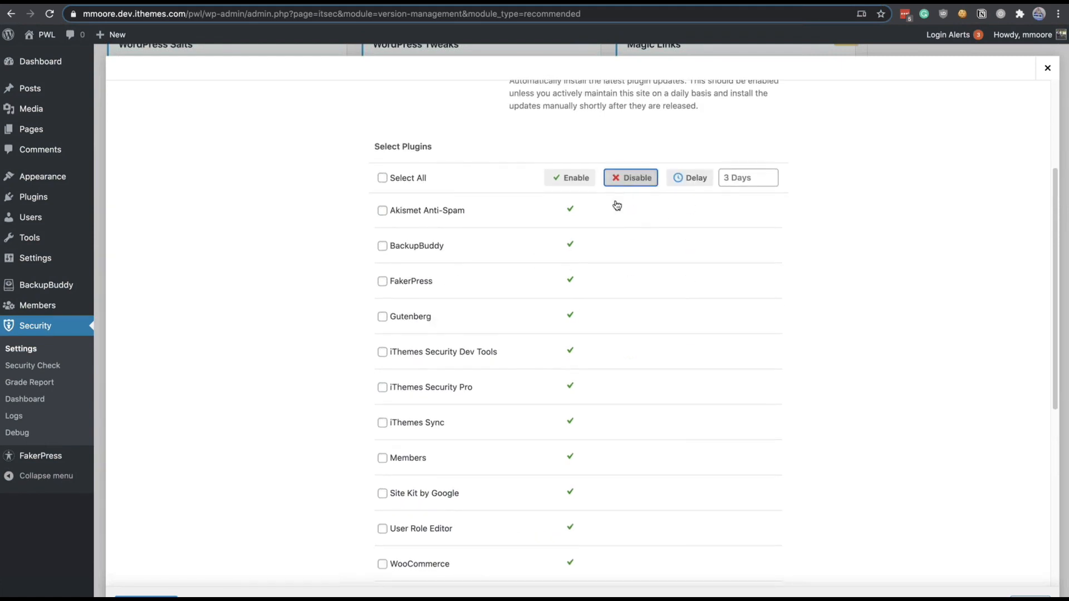
pyautogui.click(412, 210)
pyautogui.click(607, 183)
pyautogui.click(399, 288)
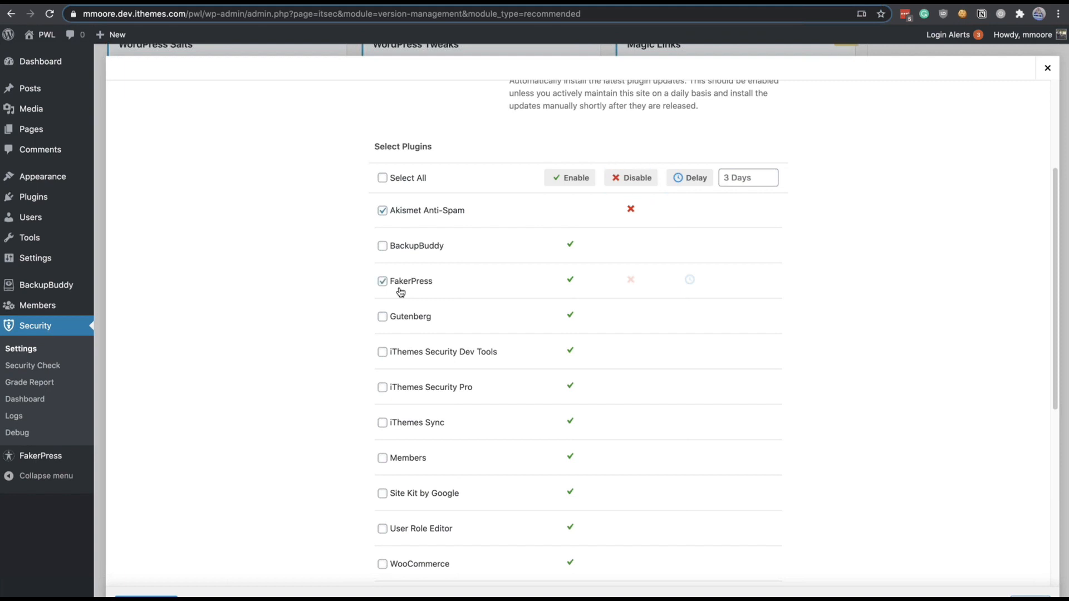
pyautogui.click(686, 179)
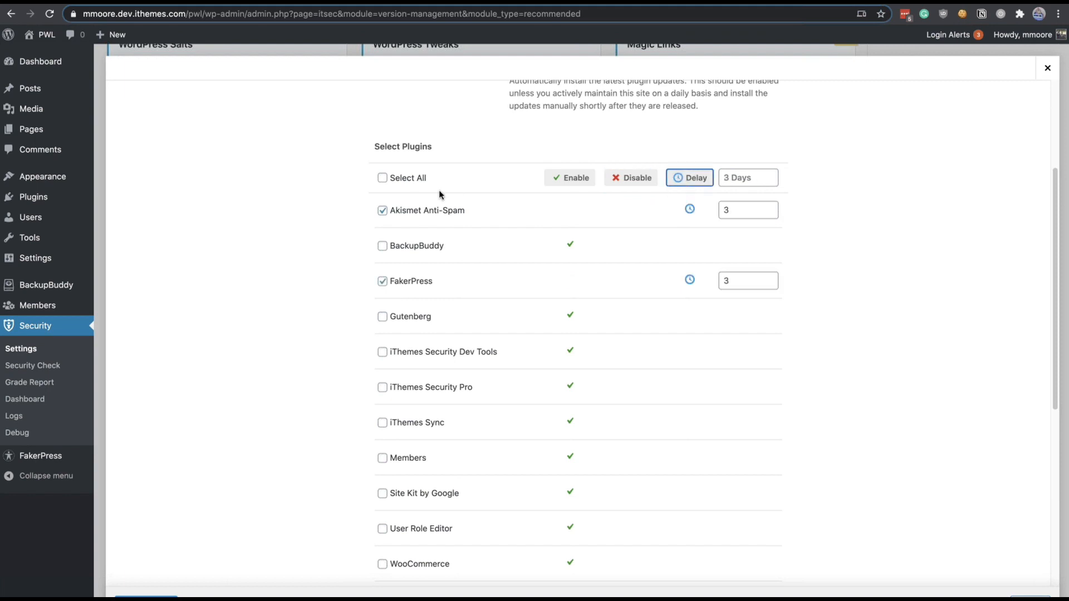
# Step: Disable automatic updates for FakerPress only and set the Akismet Anti-Spam update delay to 5 days
pyautogui.click(383, 212)
pyautogui.click(638, 179)
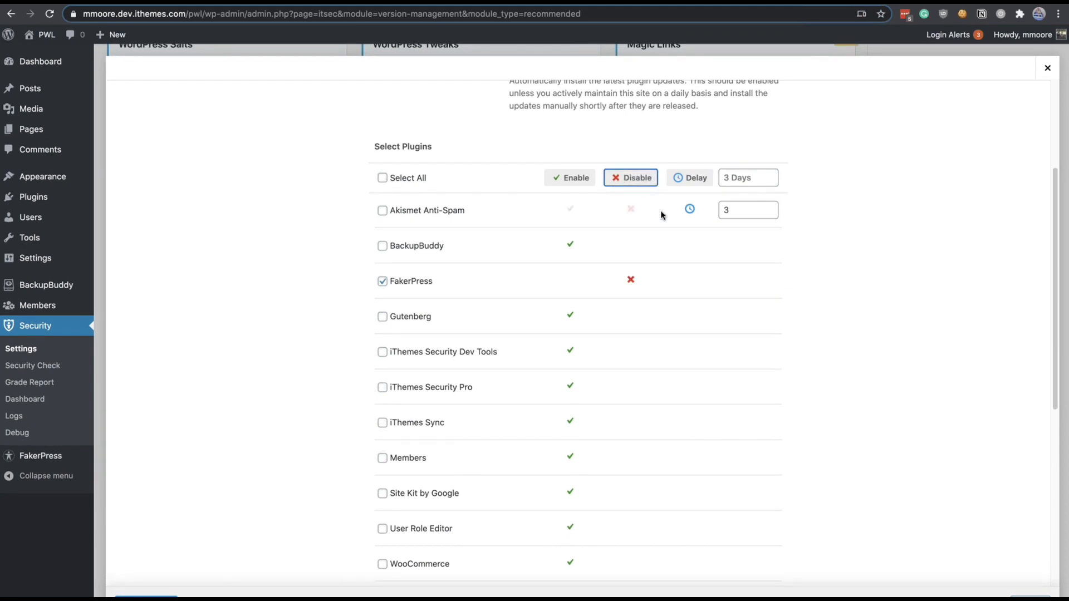
pyautogui.click(752, 214)
pyautogui.press('BackSpace')
pyautogui.write('5')
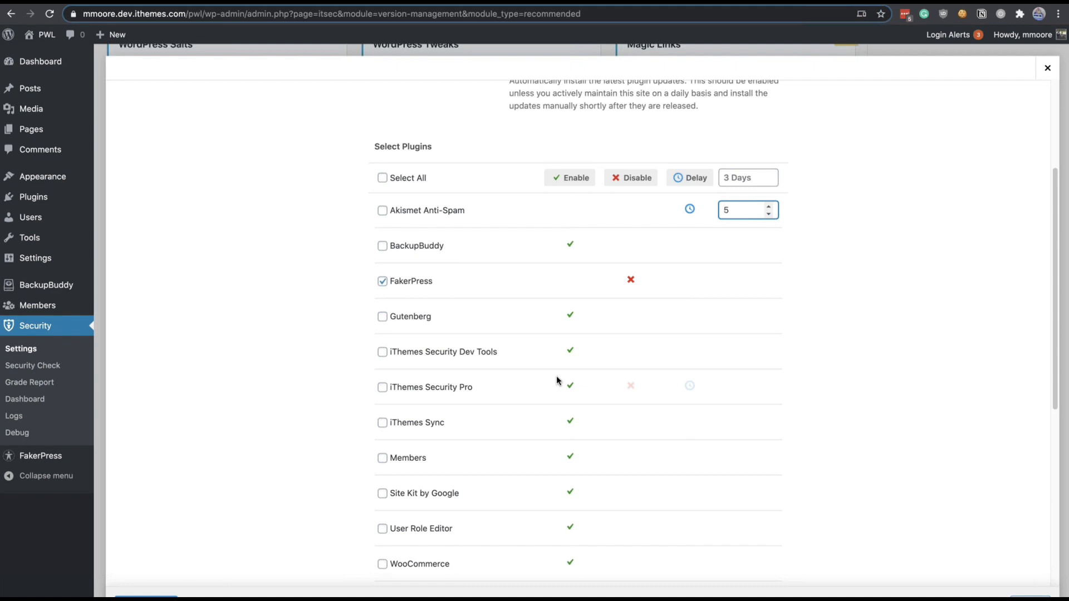
# Step: Open the installed plugins list and review the automatic updates option for each plugin
pyautogui.click(56, 194)
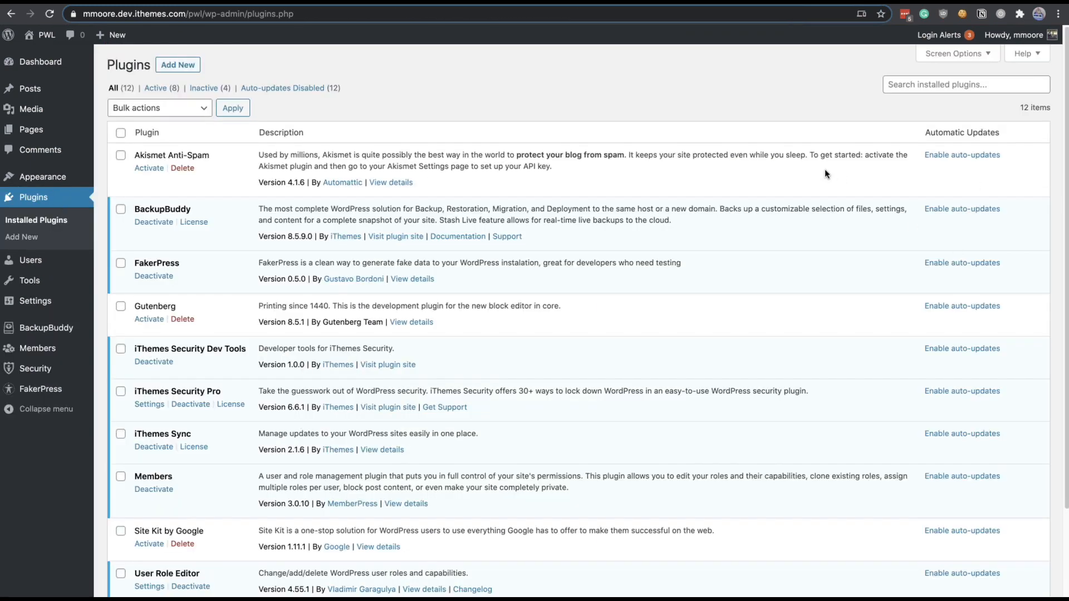
pyautogui.scroll(-3, 825, 174)
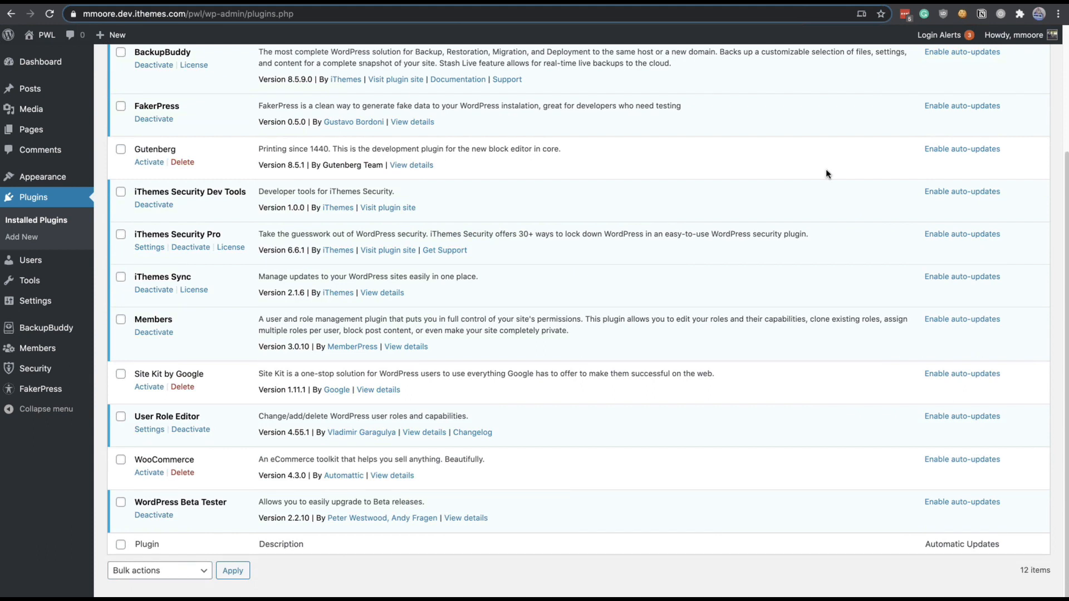